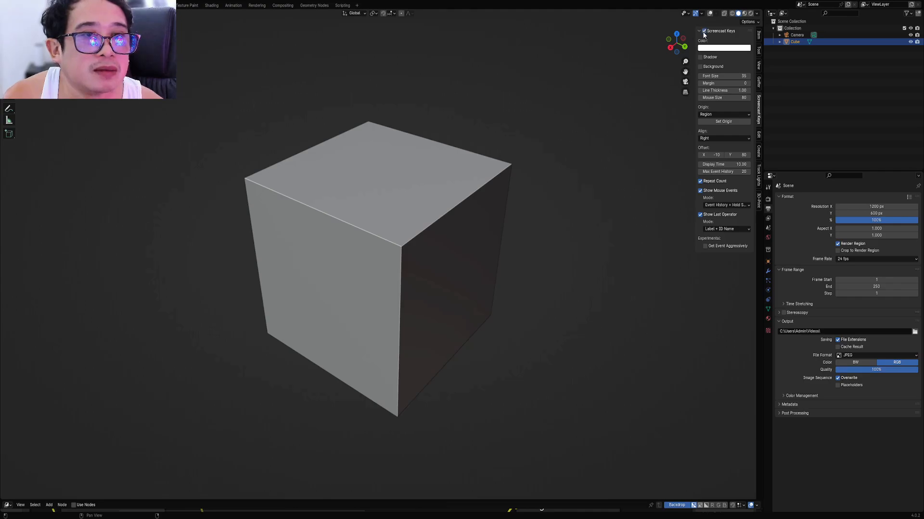
Close the sidebar, delete the default cube and toggle the viewport overlays
click(442, 311)
key(n)
right_click(388, 275)
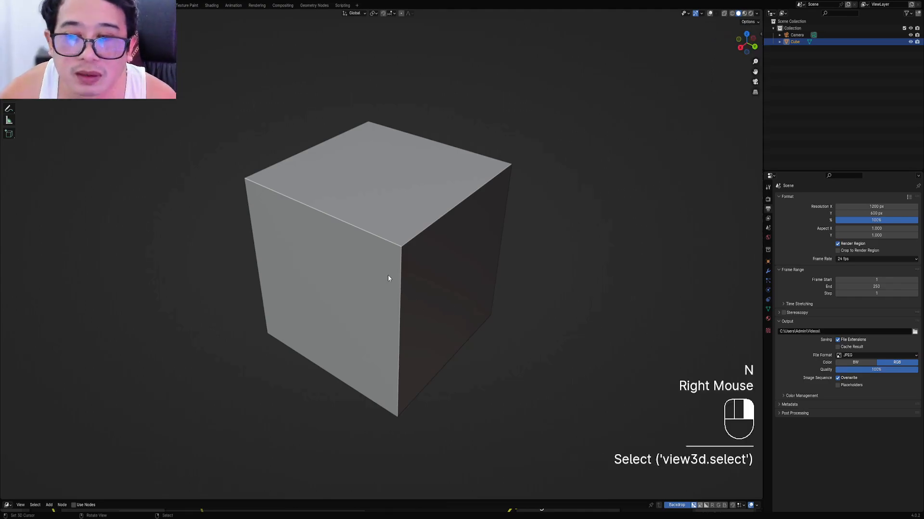
key(x)
click(406, 254)
key(shift+alt+z)
Add a cylinder mesh at the scene origin and view it straight from the front
shift+middle_drag(439, 252, 439, 251)
key(shift+a)
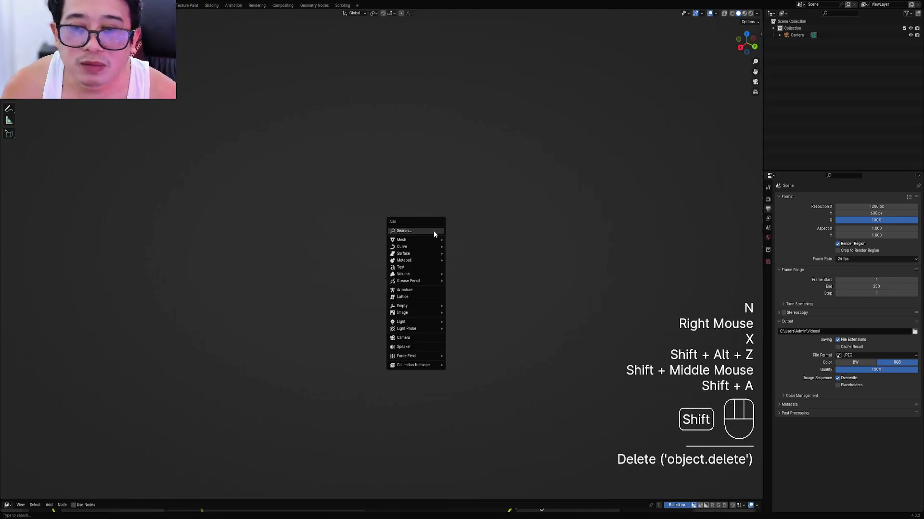
mouse_move(429, 239)
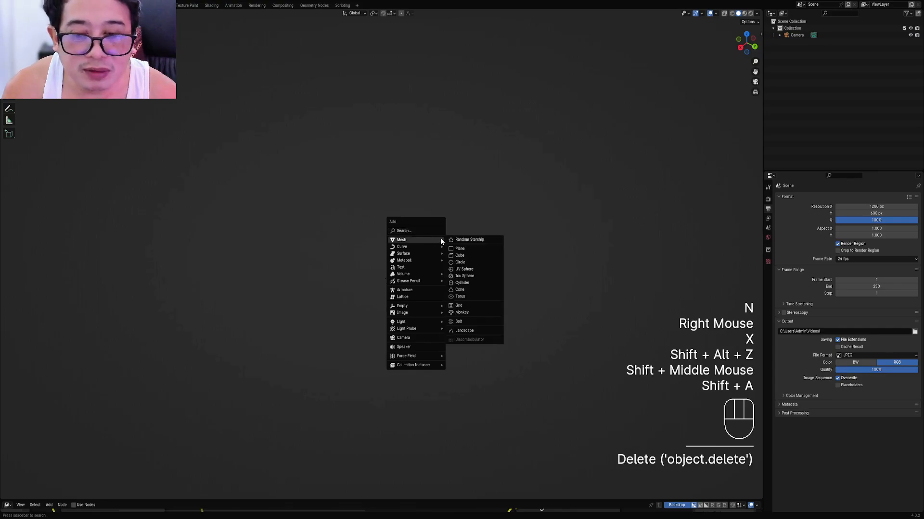
click(471, 282)
scroll(472, 287, down, 2)
middle_drag(474, 292, 580, 265)
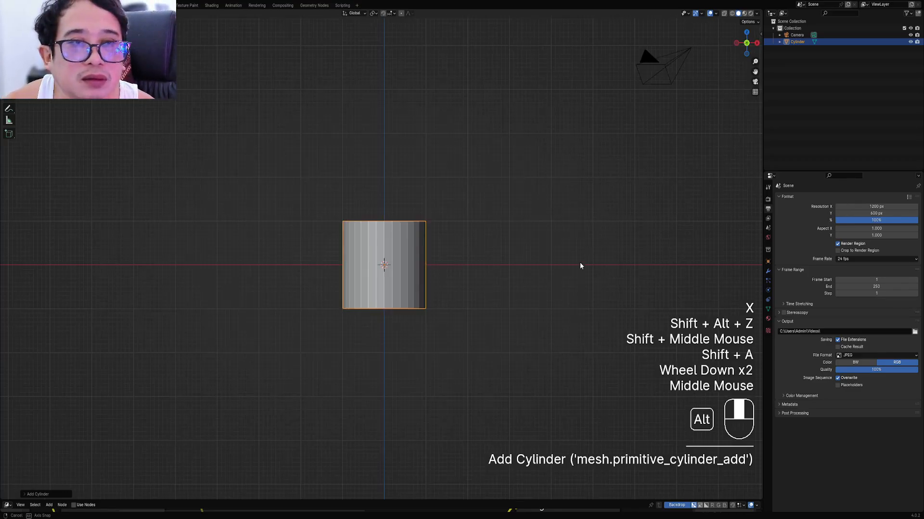
In Edit Mode, rotate the cylinder 90 degrees in side view and scale it along Y into a thin upright disc
key(Tab)
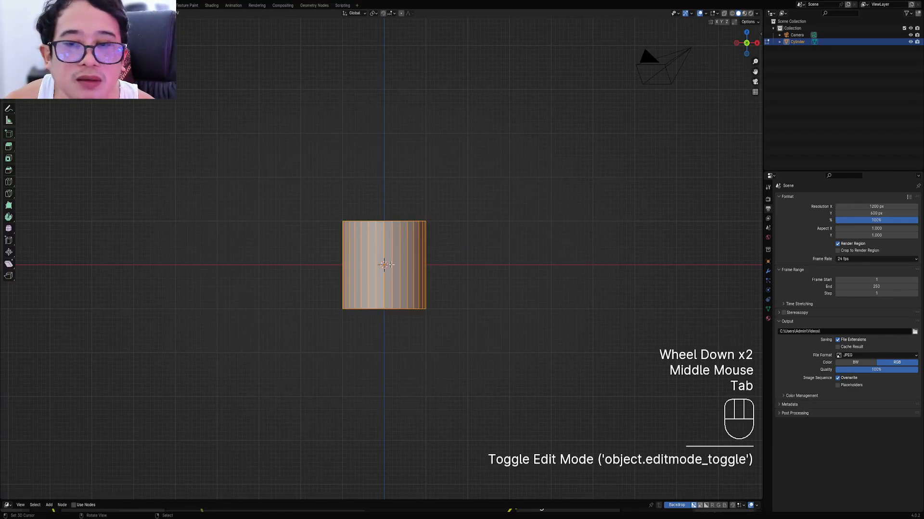
middle_drag(391, 264, 456, 260)
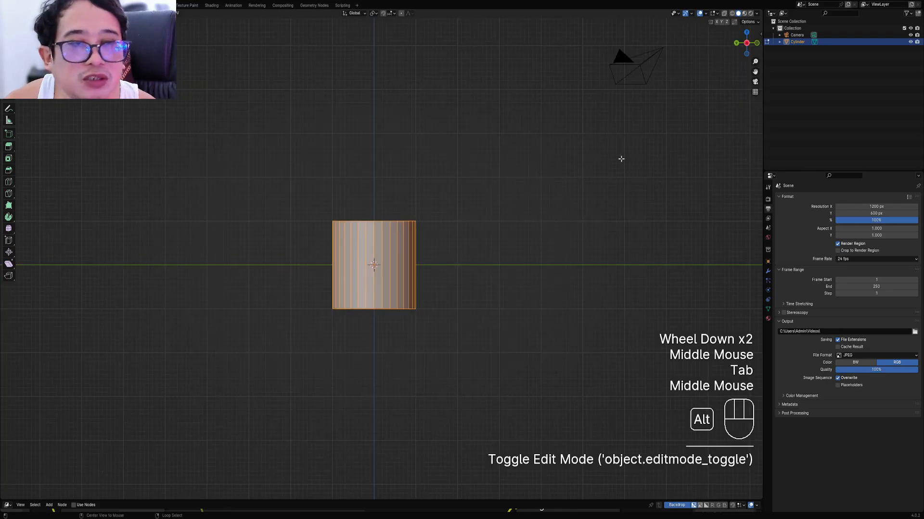
key(r)
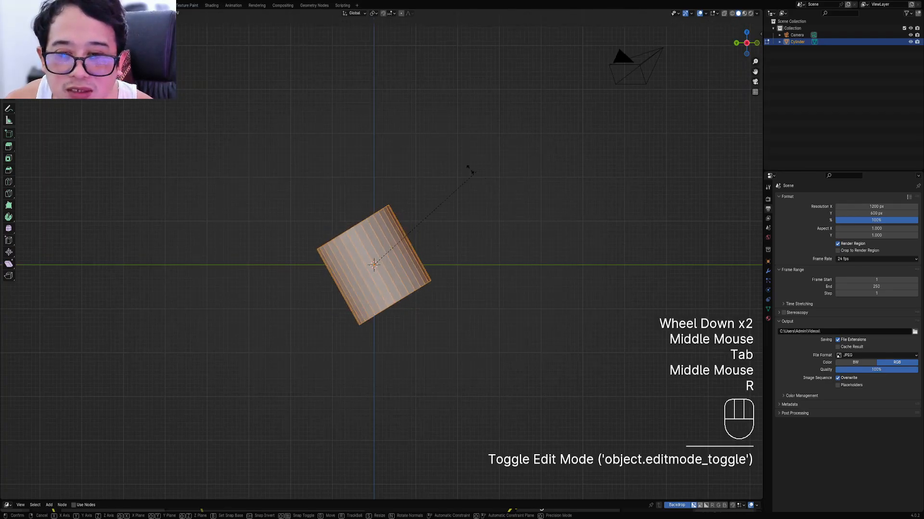
ctrl+click(362, 188)
middle_drag(361, 188, 541, 218)
key(s)
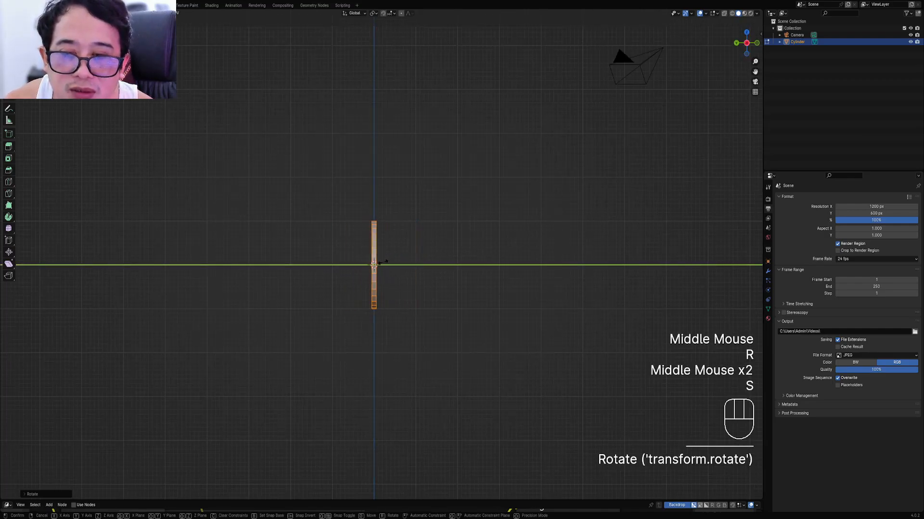
click(374, 264)
Delete both round cap faces of the disc so only its rim band remains
middle_drag(482, 254, 447, 264)
scroll(439, 264, up, 3)
key(3)
right_click(385, 263)
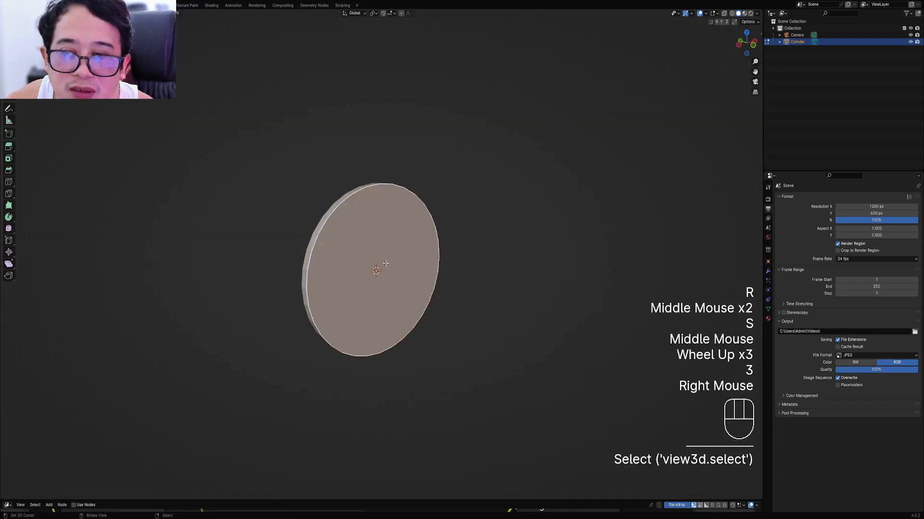
middle_drag(385, 263, 370, 266)
shift+right_click(371, 265)
scroll(475, 264, up, 2)
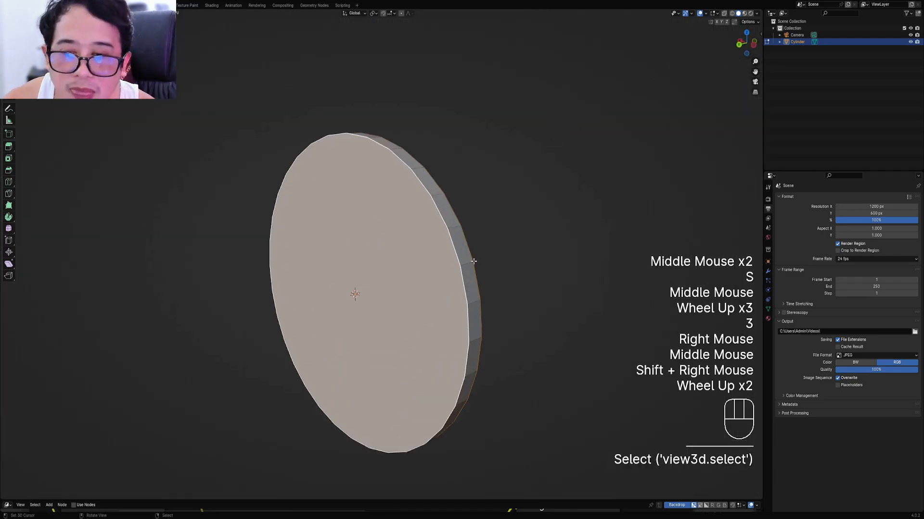
key(x)
click(472, 262)
Select the edge loops on both rims of the band and subdivide them
scroll(472, 262, down, 1)
middle_drag(472, 263, 407, 256)
scroll(365, 221, down, 1)
scroll(365, 220, up, 1)
key(2)
alt+shift+right_click(337, 203)
alt+shift+right_click(326, 201)
middle_drag(407, 256, 450, 273)
scroll(451, 273, up, 2)
key(w)
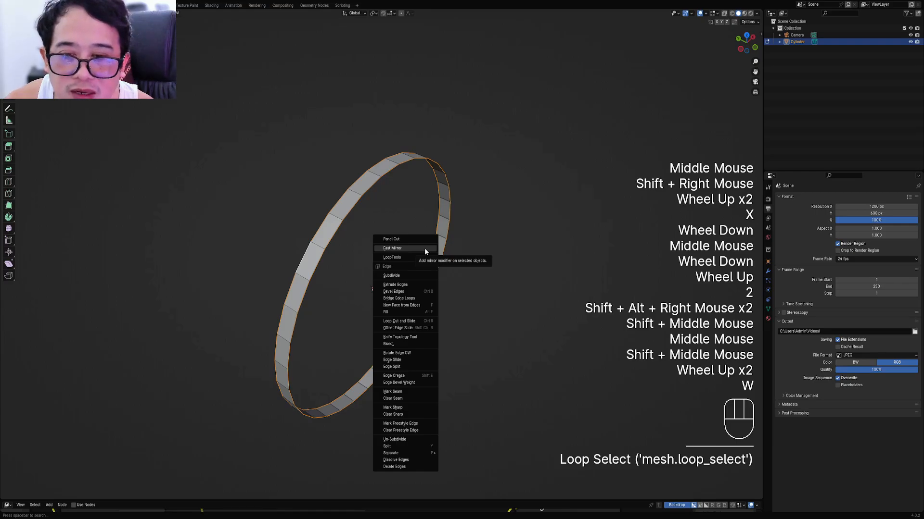
click(390, 276)
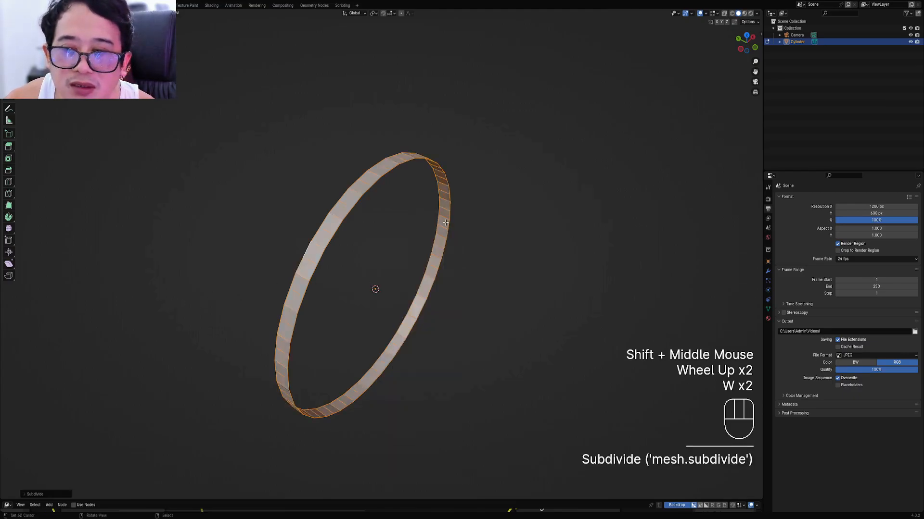
Reselect both rim edge loops and subdivide them a second time
key(alt+a)
alt+shift+right_click(363, 200)
alt+shift+right_click(338, 192)
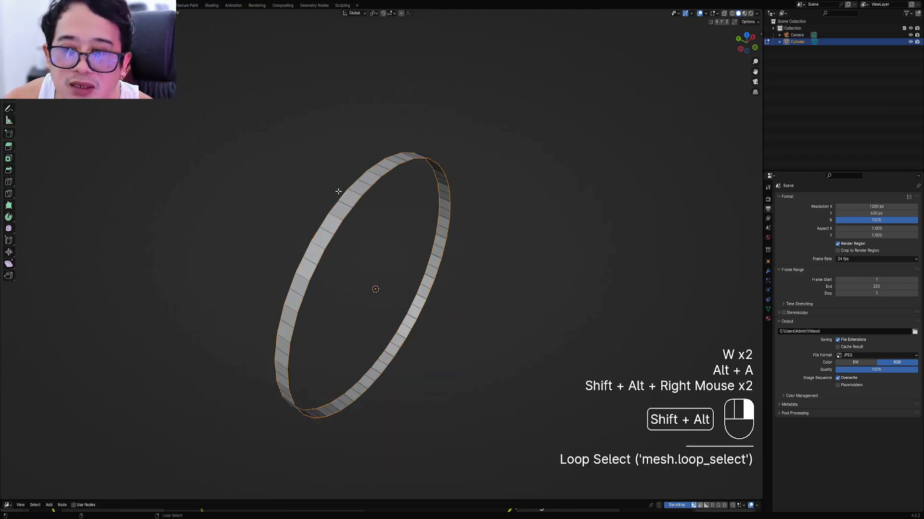
key(w)
click(423, 198)
Round both rim edge loops of the band with LoopTools Circle, then clear the selection
key(alt+a)
alt+shift+right_click(357, 212)
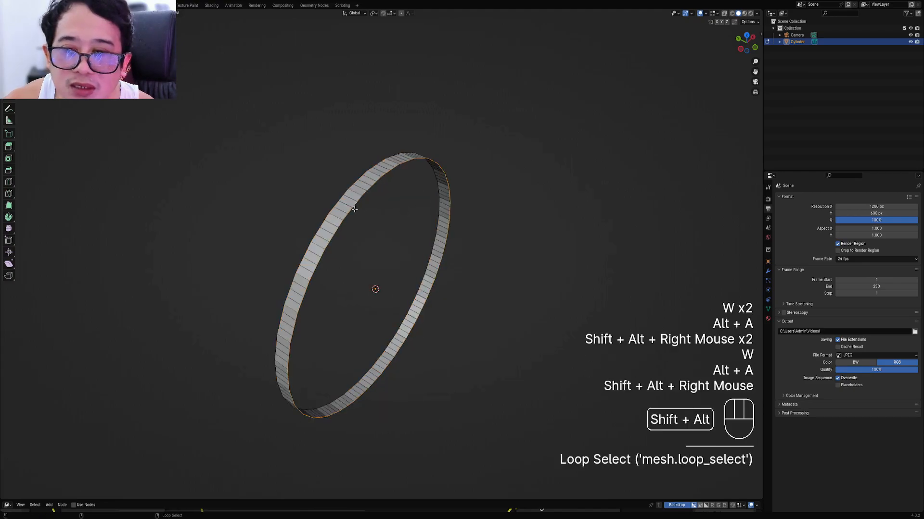
alt+shift+right_click(335, 203)
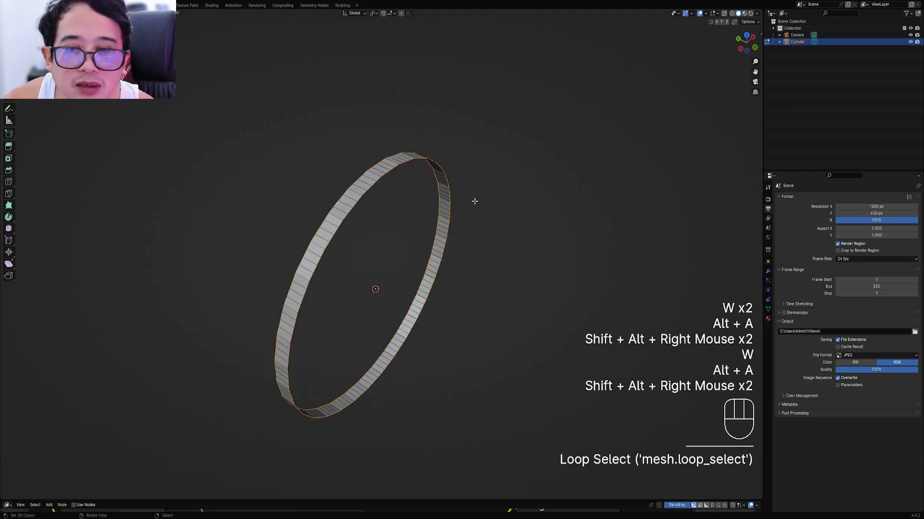
key(w)
mouse_move(464, 210)
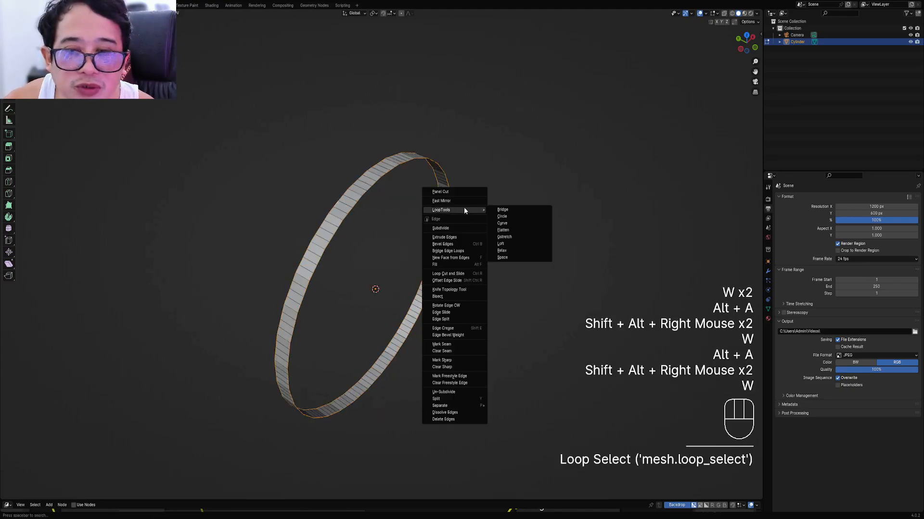
click(509, 218)
scroll(509, 217, down, 1)
middle_drag(509, 218, 433, 266)
key(alt+a)
scroll(409, 235, down, 2)
scroll(433, 266, up, 2)
Select the whole ring mesh
key(a)
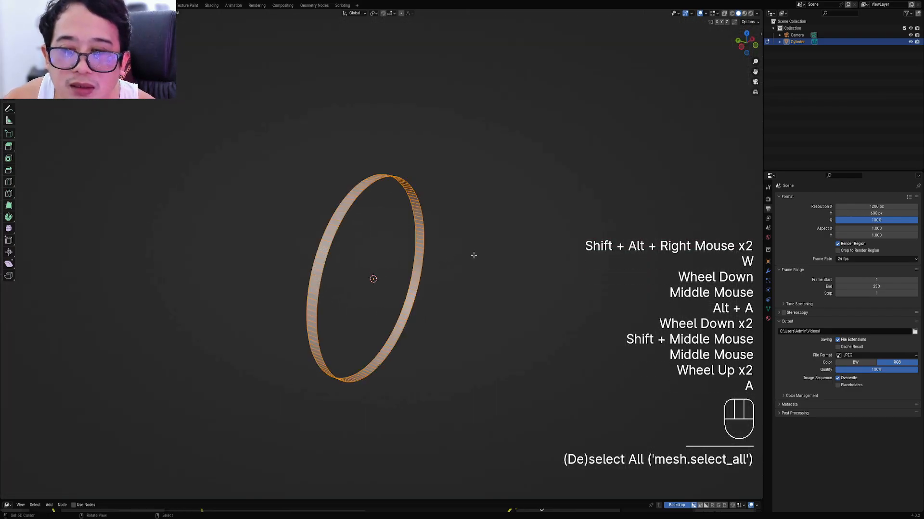
scroll(393, 253, up, 2)
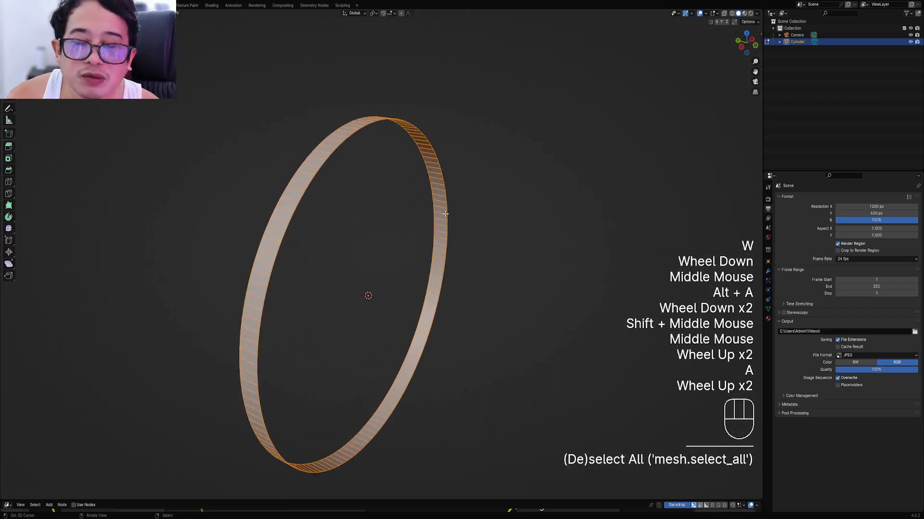
middle_drag(445, 214, 422, 231)
key(shift+ctrl+x)
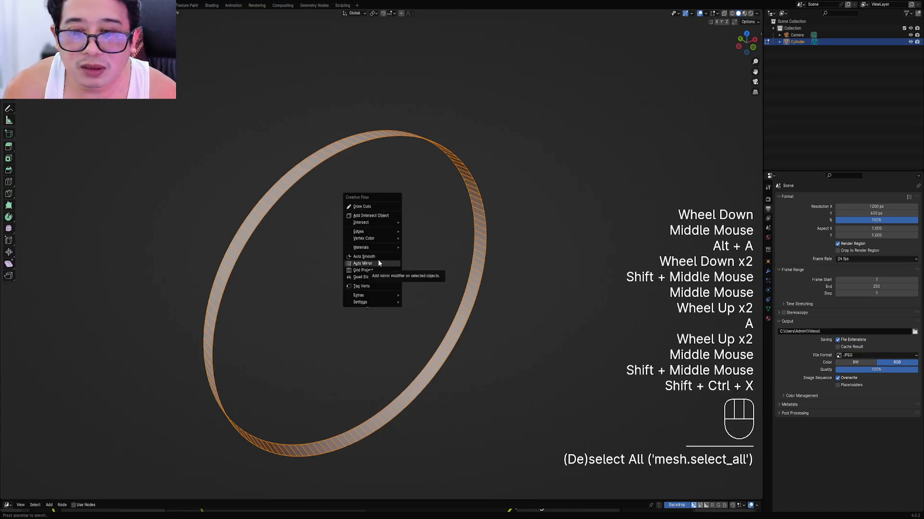
key(Tab)
key(shift+ctrl+x)
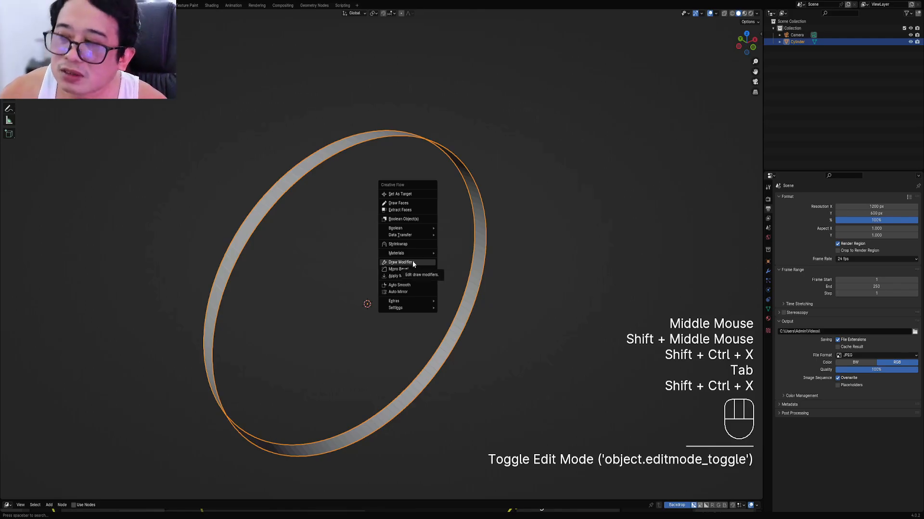
mouse_move(411, 255)
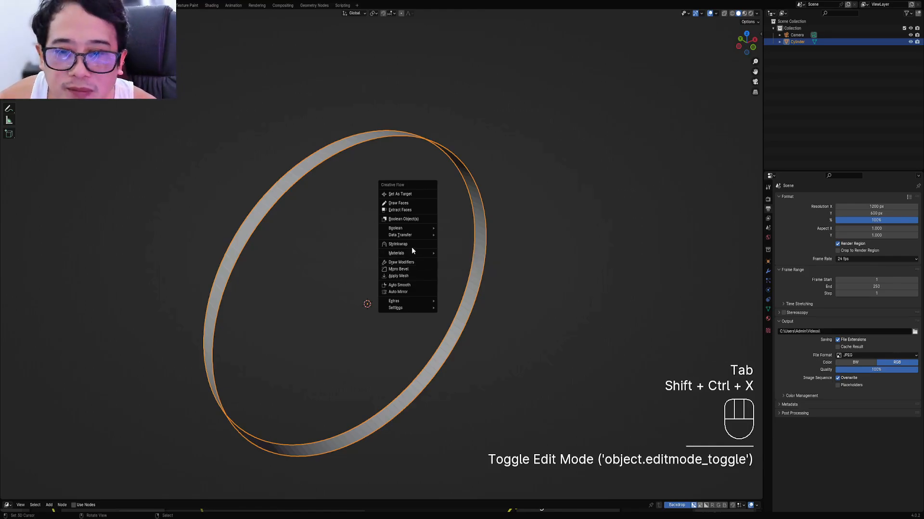
key(Tab)
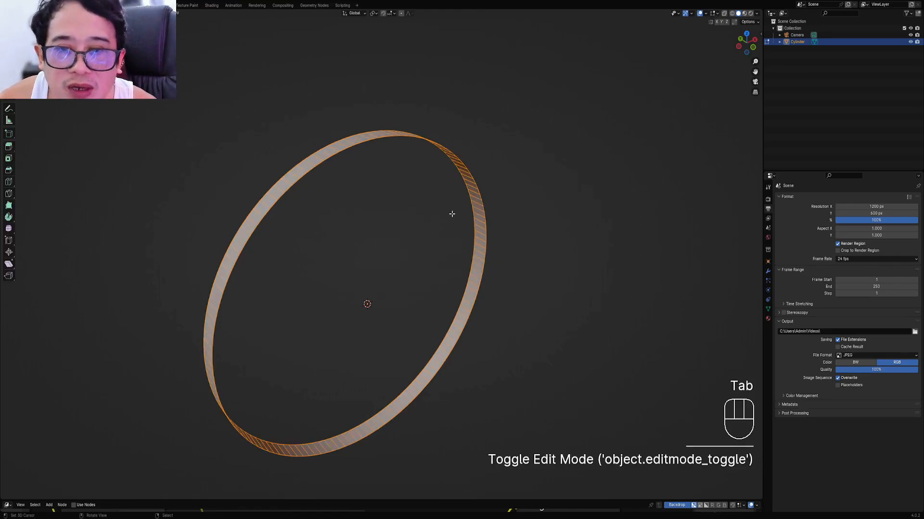
Solidify the ring's selected faces with a thickness of 0.022 m
key(ctrl+f)
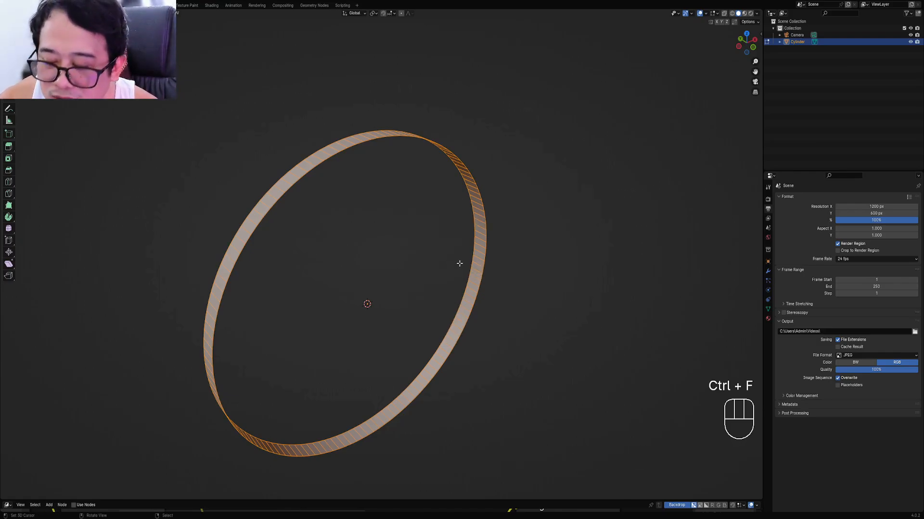
key(ctrl+f)
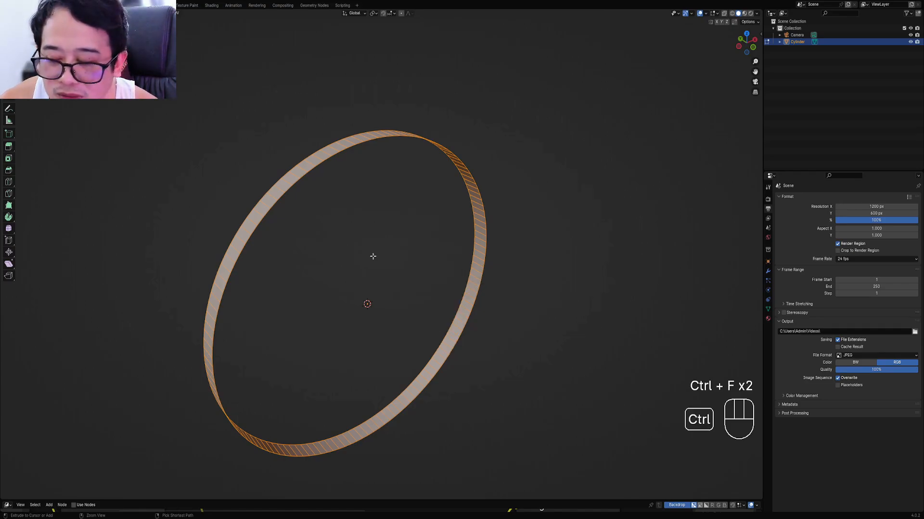
key(ctrl+f)
click(403, 249)
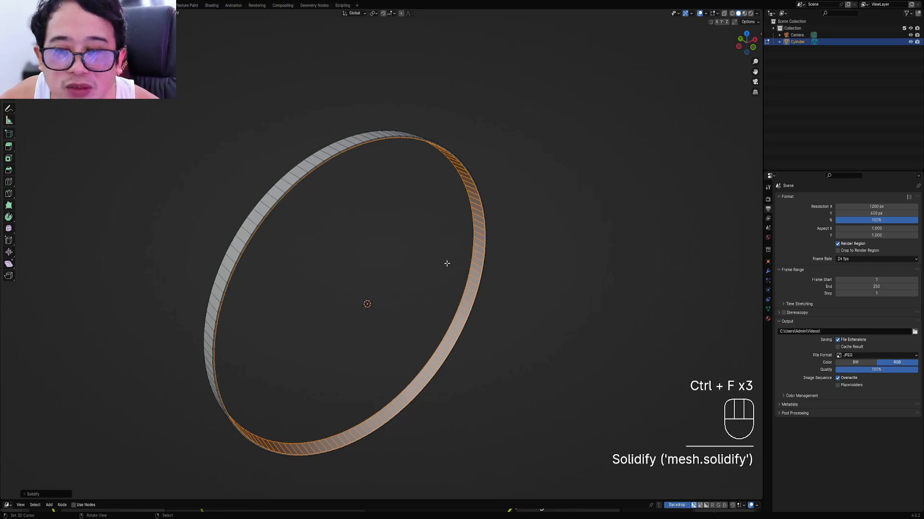
key(F9)
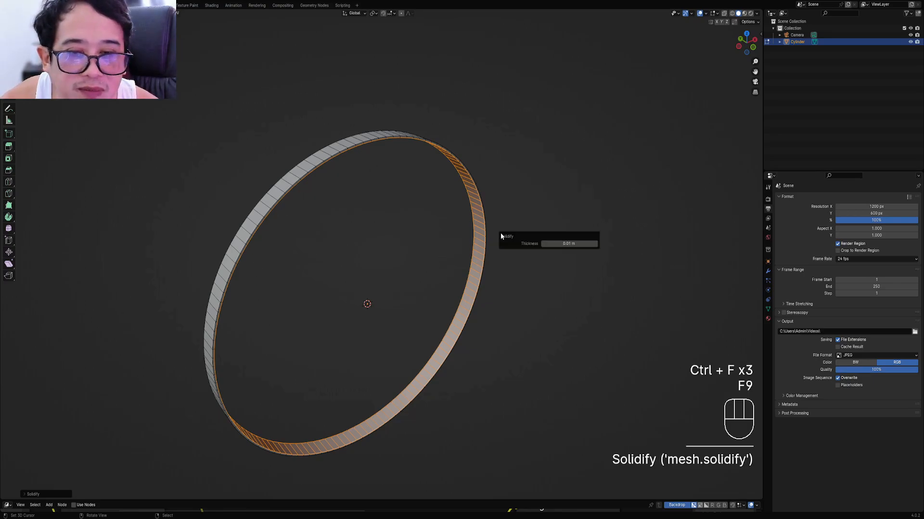
mouse_move(568, 243)
mouse_down()
mouse_move(586, 243)
mouse_move(560, 244)
mouse_up()
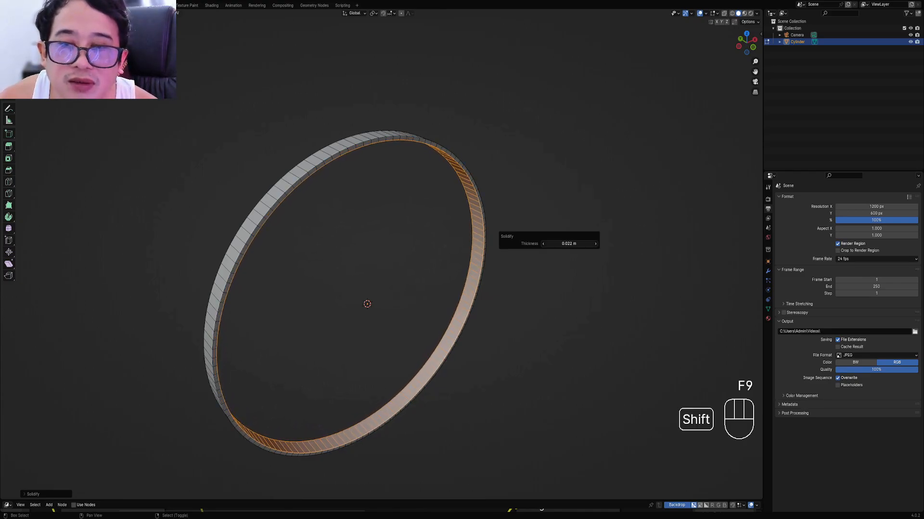
Return to Object Mode and turn on Face Orientation to check the ring's normals
key(alt+a)
key(a)
key(Tab)
key(q)
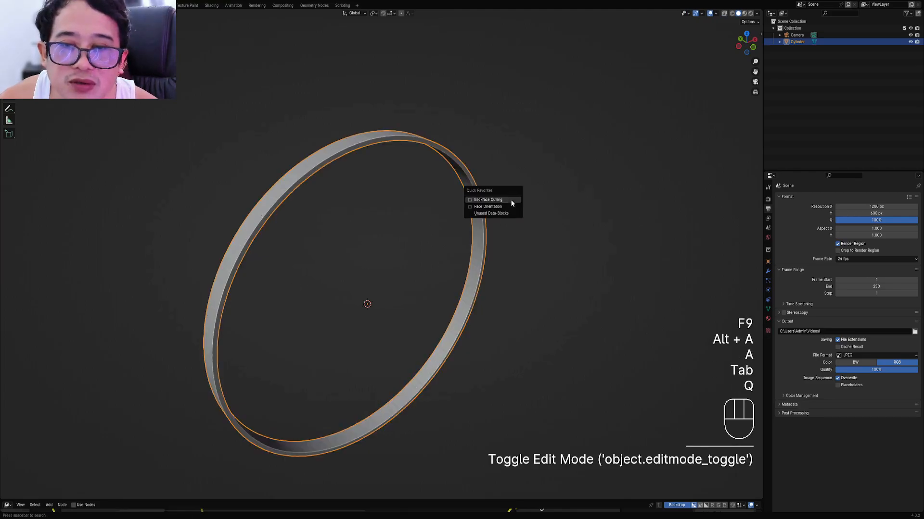
click(507, 206)
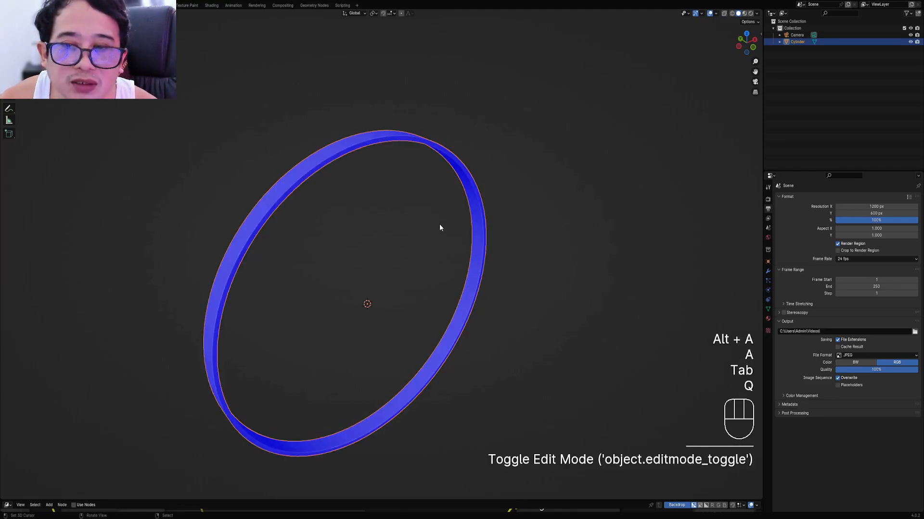
scroll(440, 227, down, 2)
middle_drag(440, 227, 483, 261)
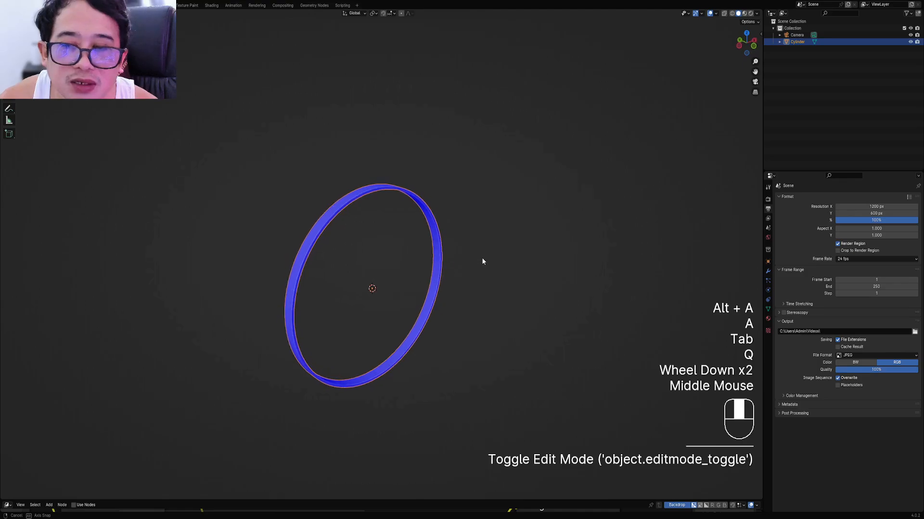
scroll(482, 259, up, 1)
Try flipping the normals of the ring's inner face loop in Edit Mode, and undo the flip
key(Tab)
key(3)
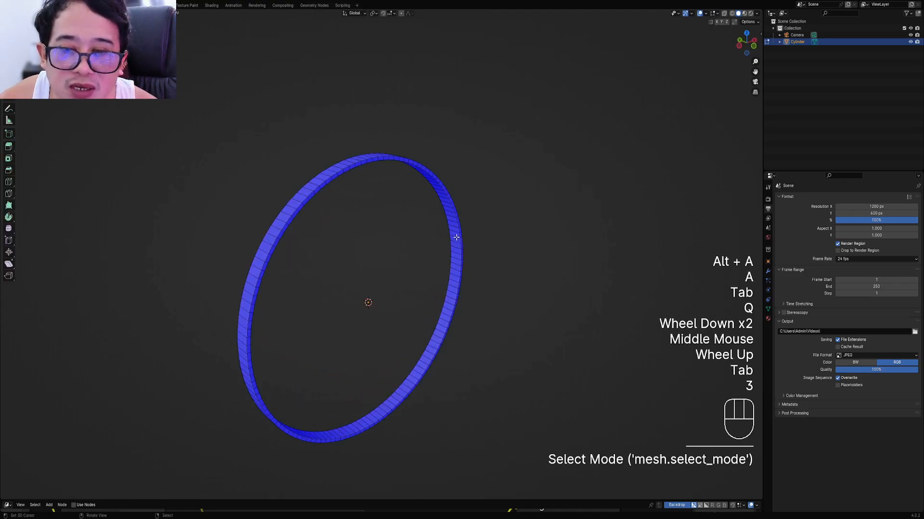
alt+shift+right_click(456, 237)
key(alt+n)
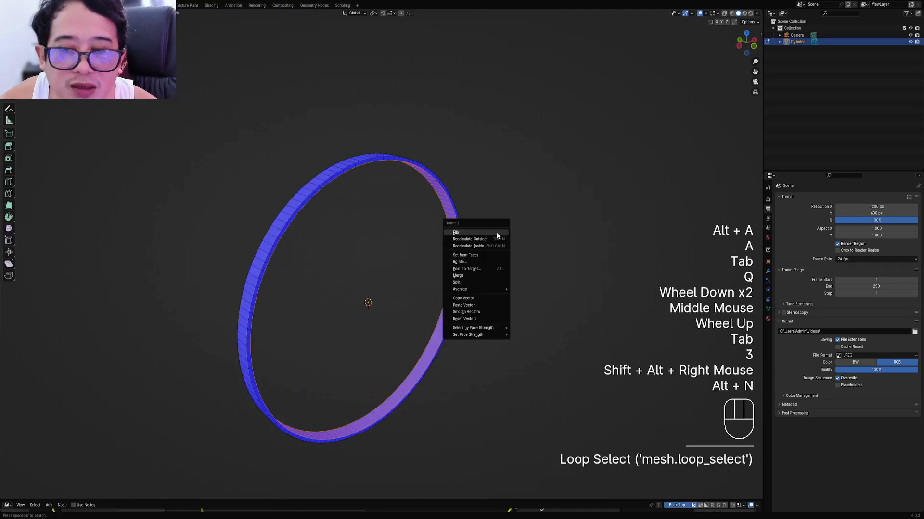
click(496, 232)
key(ctrl+z)
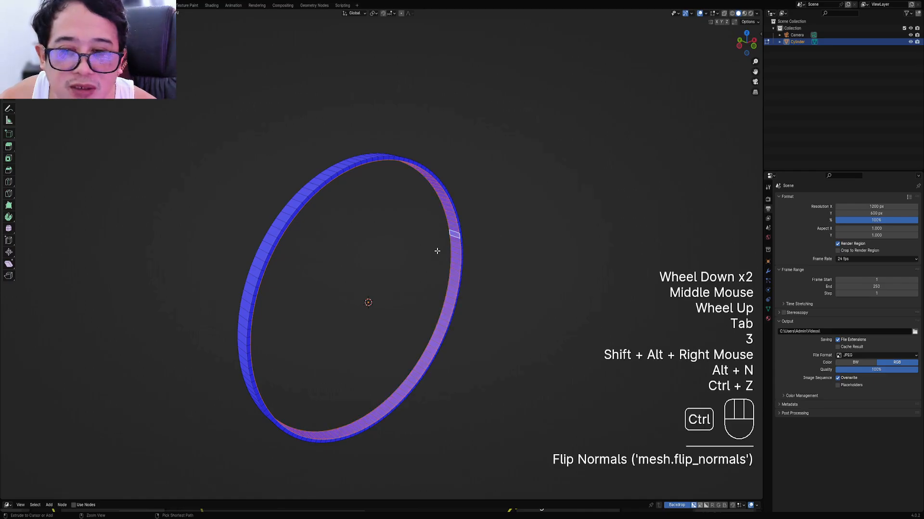
Return to Object Mode and turn off the Face Orientation display
key(Tab)
scroll(437, 252, down, 2)
middle_drag(437, 253, 523, 253)
scroll(523, 253, up, 1)
key(q)
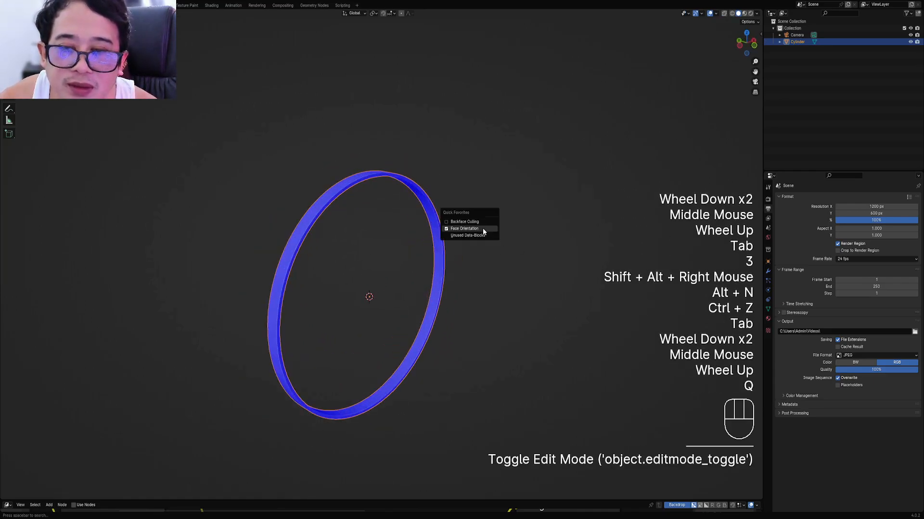
click(482, 228)
Apply Creative Flow's Auto Smooth to the ring
scroll(462, 255, up, 2)
key(shift+ctrl+x)
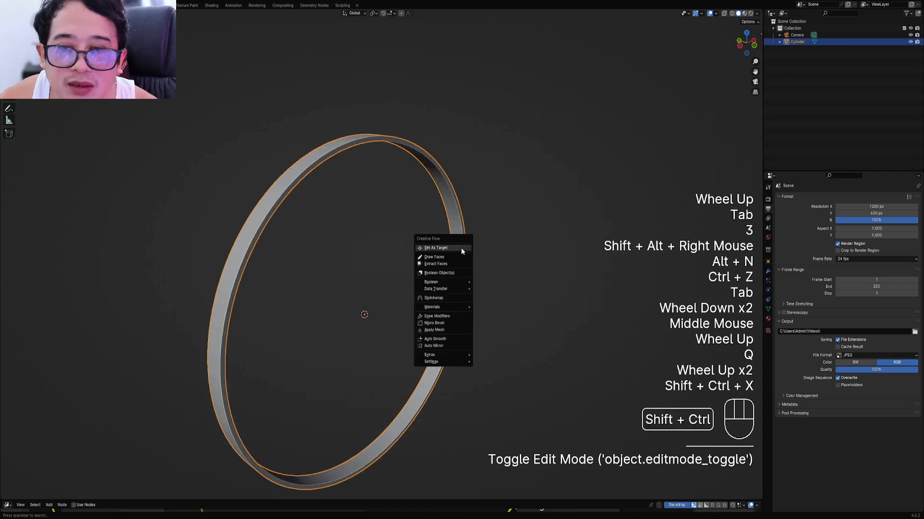
click(445, 338)
In Edit Mode, add loop cuts running around the ring's outer and inner bands
key(Tab)
mouse_move(445, 338)
middle_down()
mouse_move(413, 230)
mouse_move(361, 245)
mouse_move(400, 256)
mouse_move(412, 288)
mouse_move(427, 252)
mouse_move(468, 258)
mouse_move(440, 220)
middle_up()
key(alt+a)
key(ctrl+r)
click(412, 224)
click(412, 206)
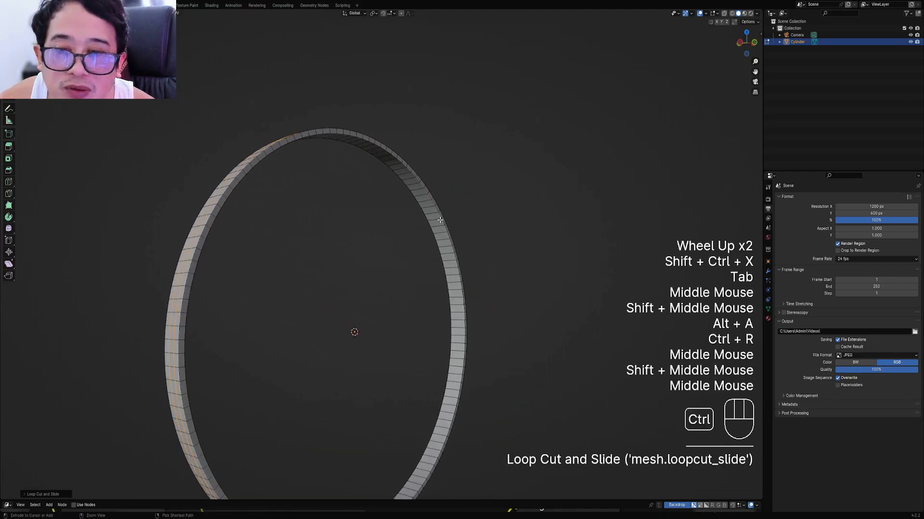
key(ctrl+r)
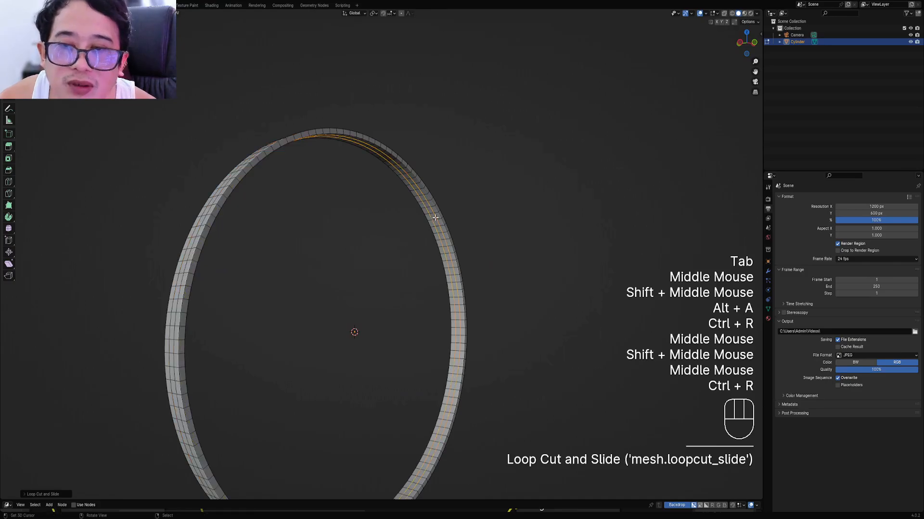
Select the ring's whole mesh and return to Object Mode to check its shading from both sides
key(a)
scroll(496, 238, down, 2)
middle_drag(496, 238, 448, 252)
key(Tab)
scroll(433, 189, up, 1)
key(shift+q)
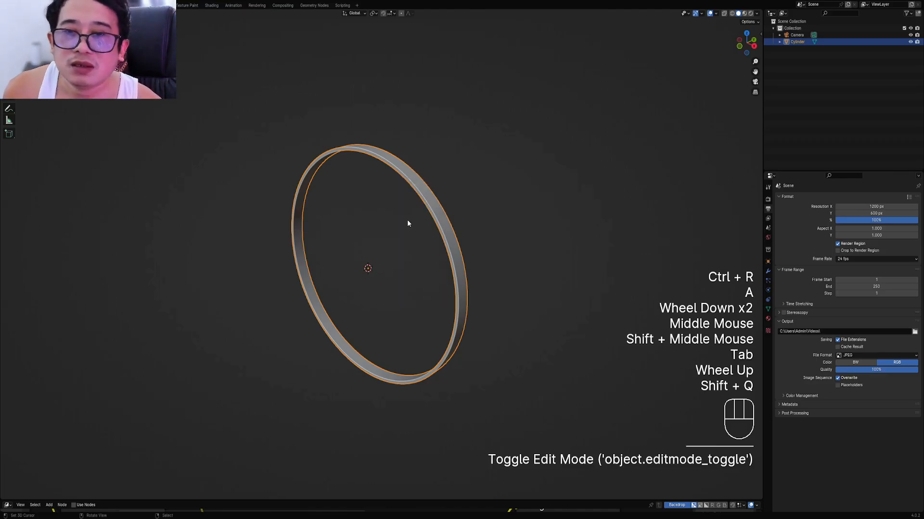
middle_drag(416, 228, 474, 255)
scroll(433, 226, up, 1)
scroll(381, 188, down, 1)
key(shift+q)
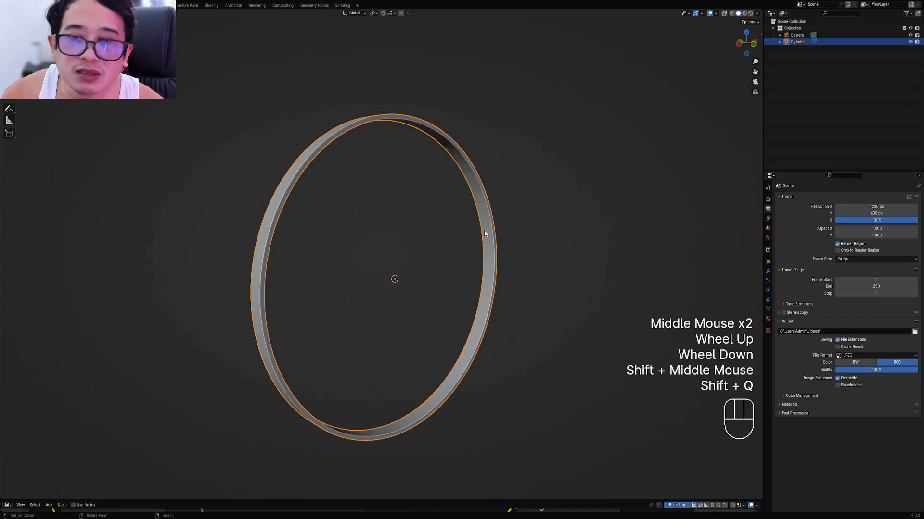
Select the face loops along the ring's inner surface, shrink/fatten them to adjust the wall thickness, and deselect everything
middle_drag(484, 230, 425, 254)
key(Tab)
scroll(425, 254, up, 4)
key(3)
scroll(425, 254, up, 1)
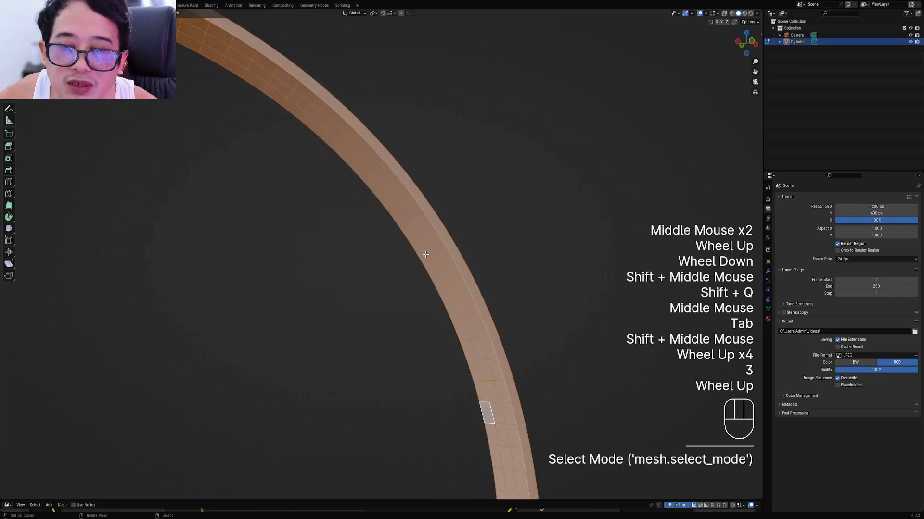
key(alt+a)
alt+shift+right_click(426, 231)
alt+shift+right_click(419, 246)
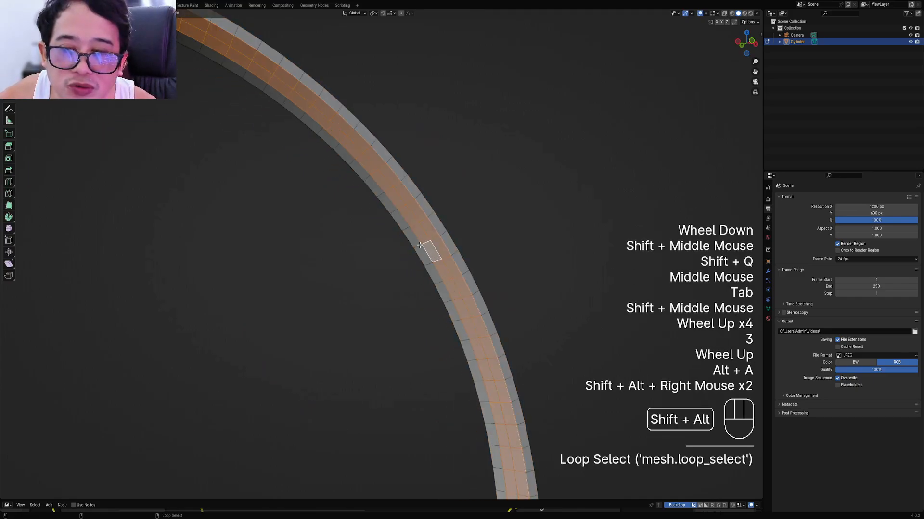
alt+shift+right_click(420, 245)
scroll(485, 244, down, 2)
middle_drag(484, 243, 457, 239)
alt+middle_click(459, 239)
scroll(475, 229, up, 3)
key(alt+s)
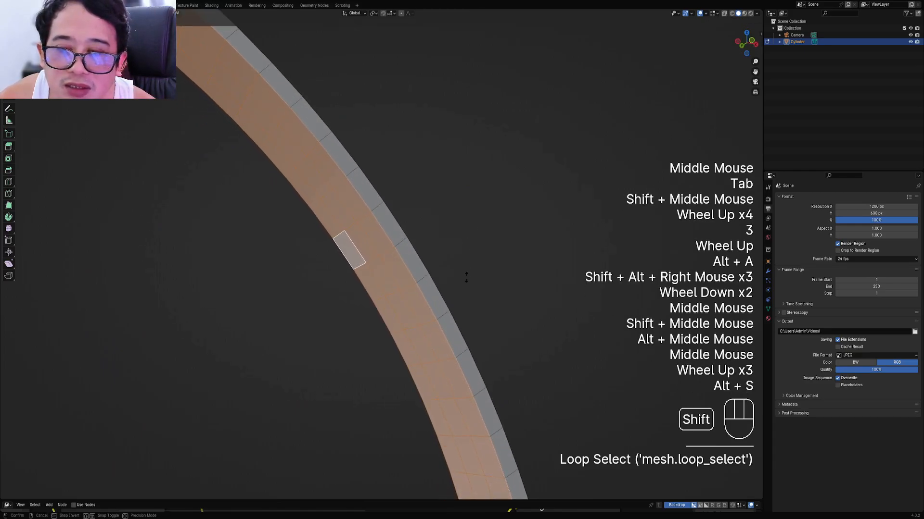
click(419, 476)
scroll(429, 233, down, 2)
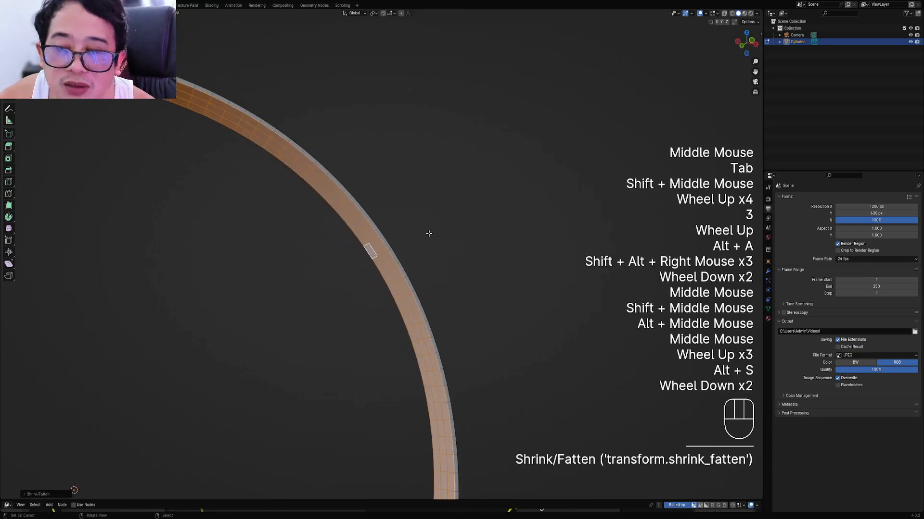
scroll(429, 233, down, 1)
key(alt+a)
Check the ring's thickness in an axis-aligned front view and return to Object Mode
middle_drag(435, 229, 424, 248)
alt+middle_drag(462, 278, 504, 229)
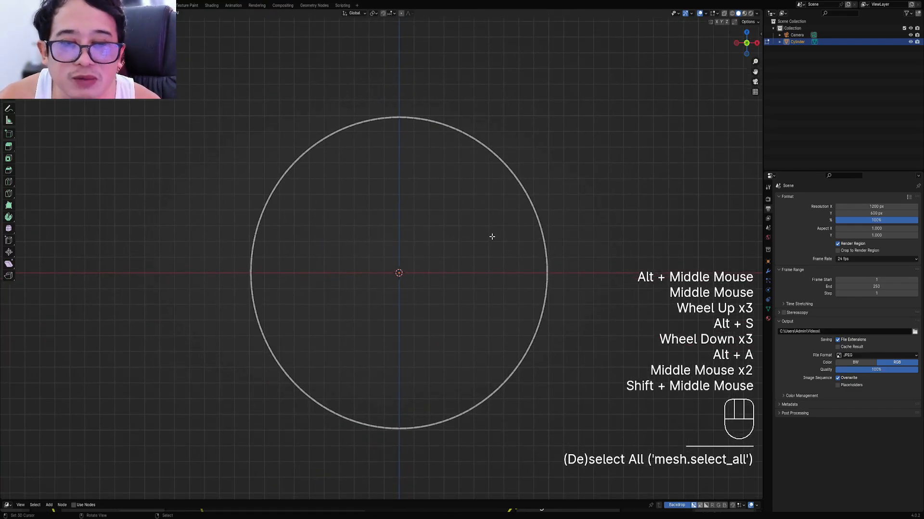
shift+middle_drag(484, 214, 452, 243)
scroll(503, 236, up, 1)
key(Tab)
scroll(454, 231, up, 2)
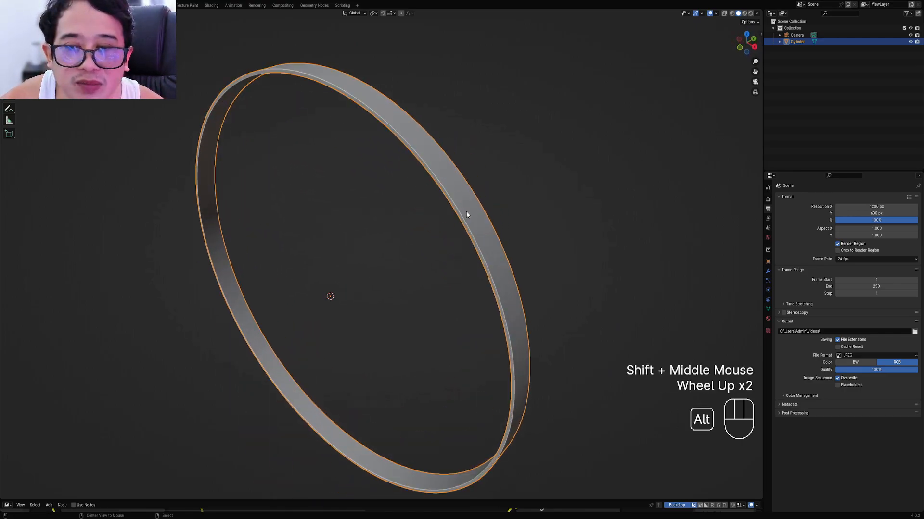
Recentre the view on different points of the ring's rim and examine it from several angles
alt+middle_click(466, 213)
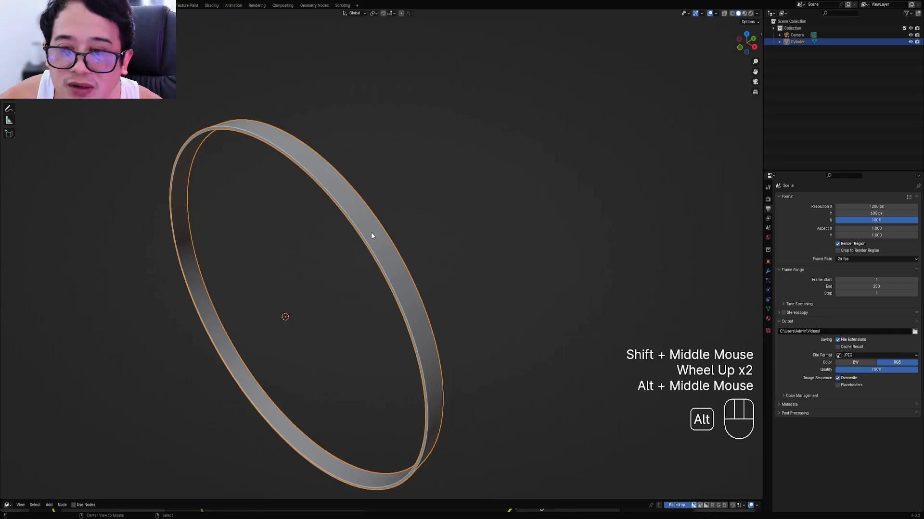
alt+middle_click(379, 253)
middle_drag(380, 253, 461, 262)
shift+middle_drag(462, 262, 478, 256)
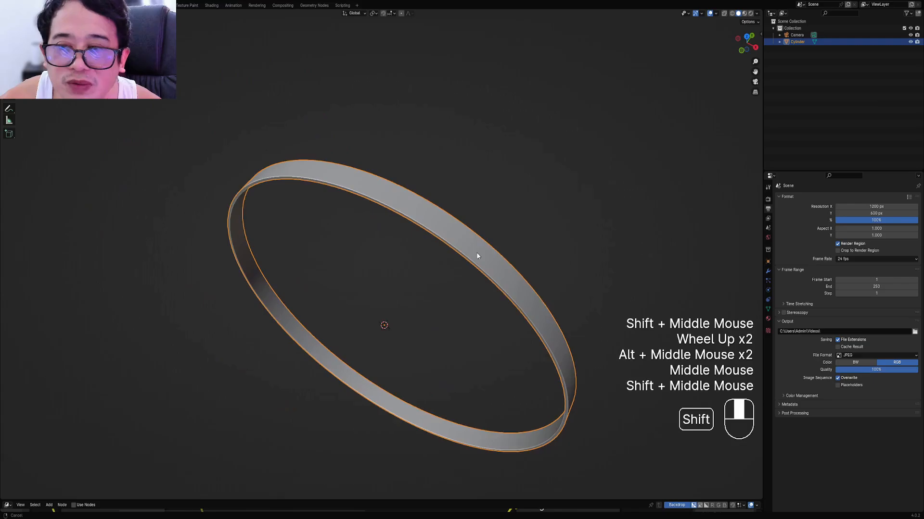
alt+middle_click(389, 195)
middle_drag(405, 255, 393, 181)
alt+middle_click(381, 190)
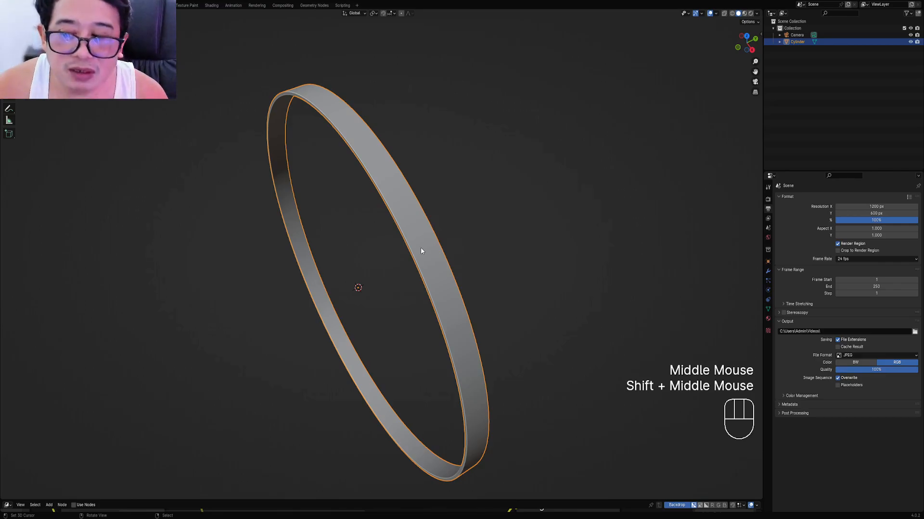
Frame the selected ring in the view, then recentre the view on its outer band
key(KP_Decimal)
middle_drag(489, 256, 418, 209)
shift+middle_drag(515, 188, 506, 208)
shift+middle_drag(437, 195, 433, 216)
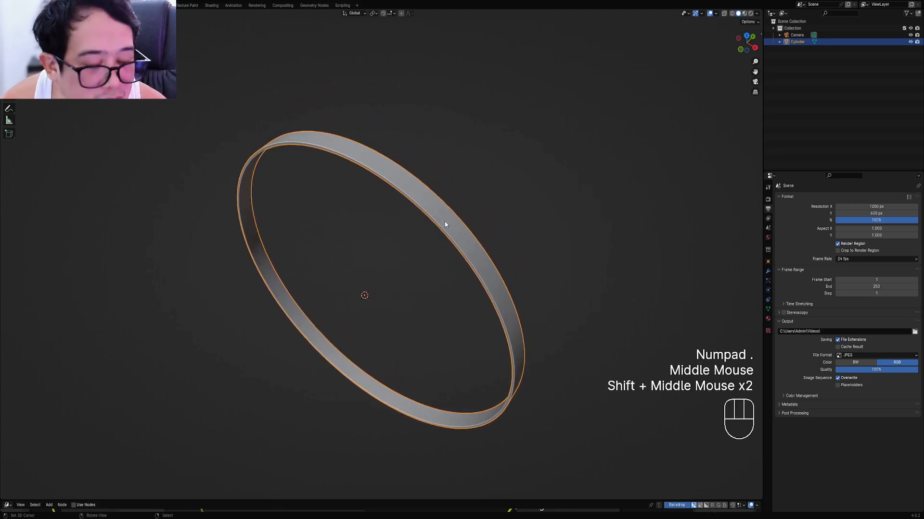
key(alt)
alt+middle_click(445, 218)
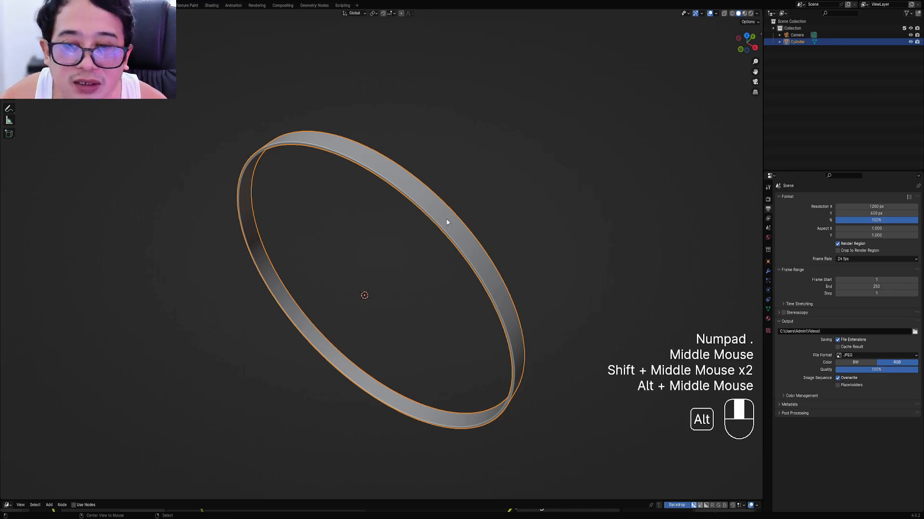
scroll(371, 259, up, 2)
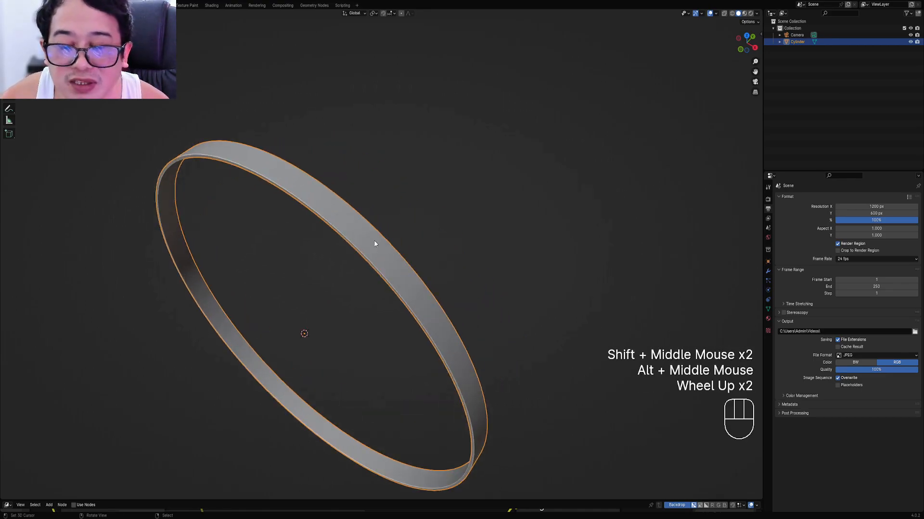
shift+middle_drag(382, 258, 418, 207)
shift+middle_drag(390, 241, 447, 220)
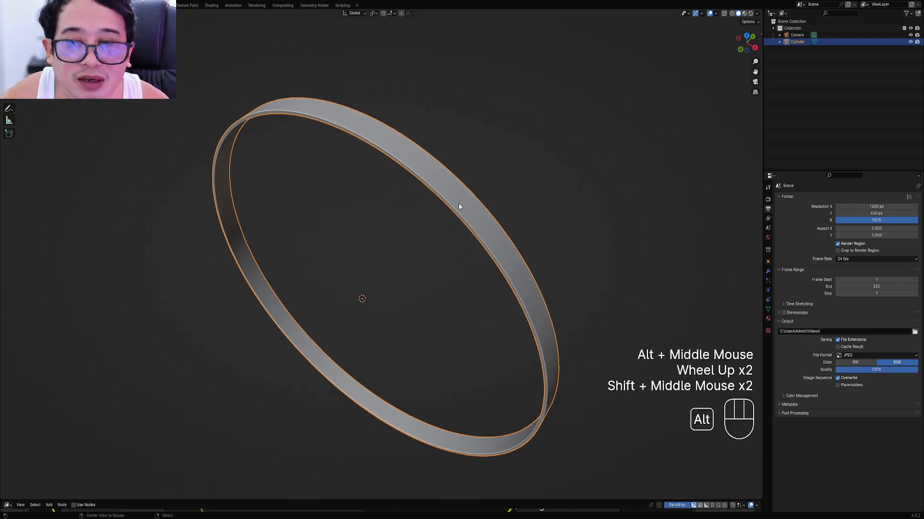
alt+click(460, 205)
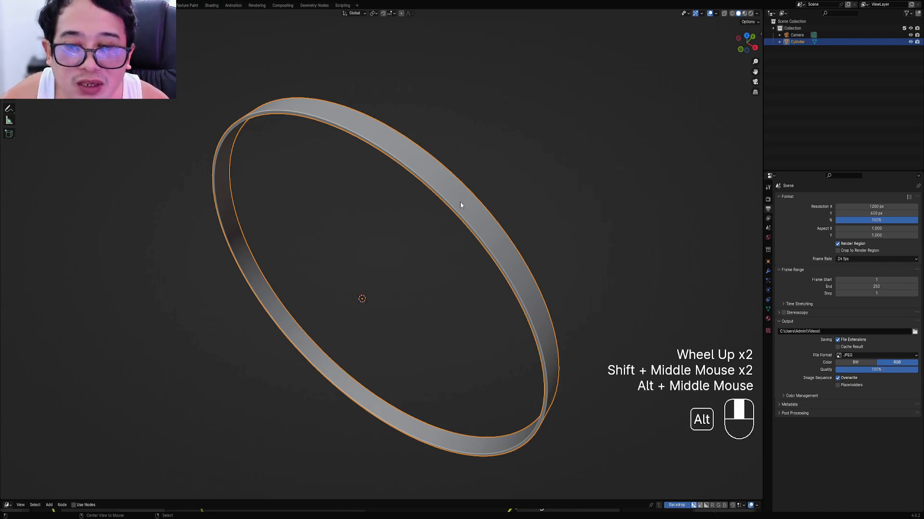
Examine the ring's side and rim by orbiting around newly centred points
middle_drag(461, 205, 433, 268)
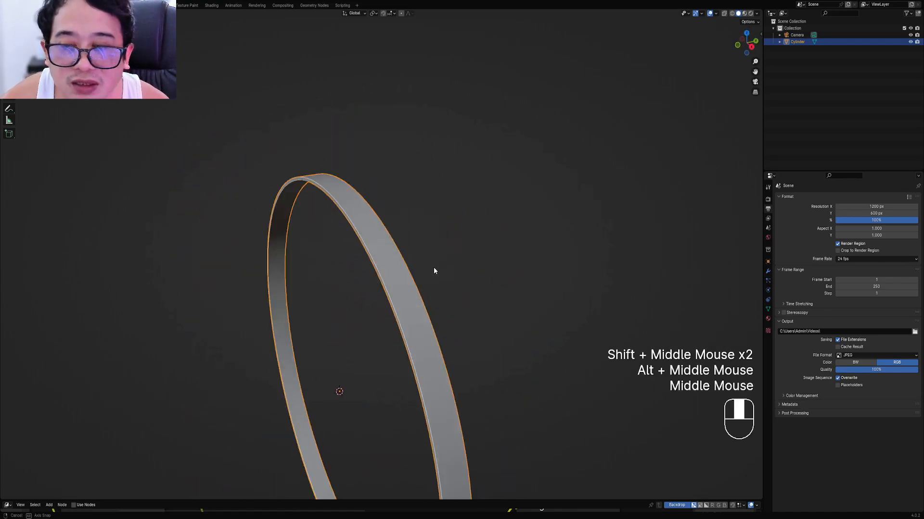
scroll(458, 387, down, 1)
scroll(443, 250, up, 2)
shift+middle_drag(458, 388, 474, 363)
alt+middle_click(427, 256)
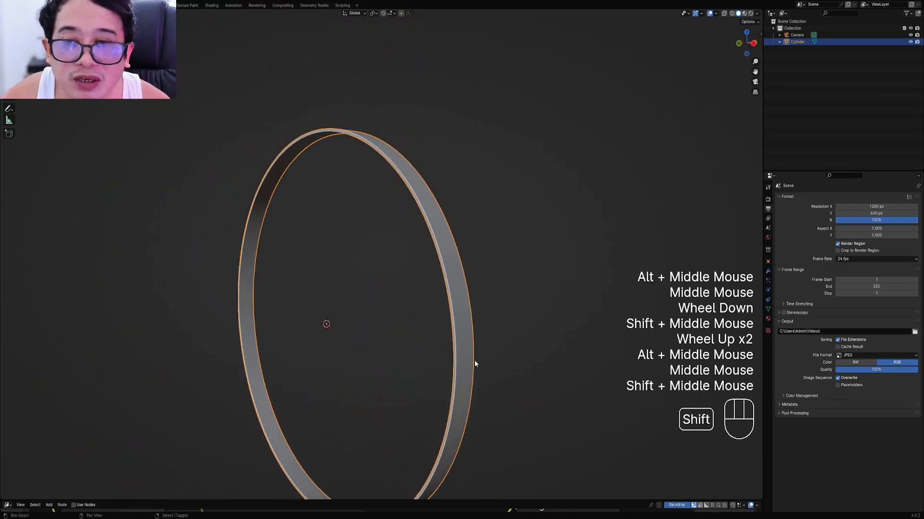
alt+middle_click(439, 241)
middle_drag(446, 247, 427, 275)
Zoom repeatedly in and out on the ring to view it at different distances
scroll(497, 260, down, 2)
scroll(530, 262, up, 2)
scroll(512, 290, up, 1)
scroll(513, 291, down, 1)
scroll(405, 267, up, 2)
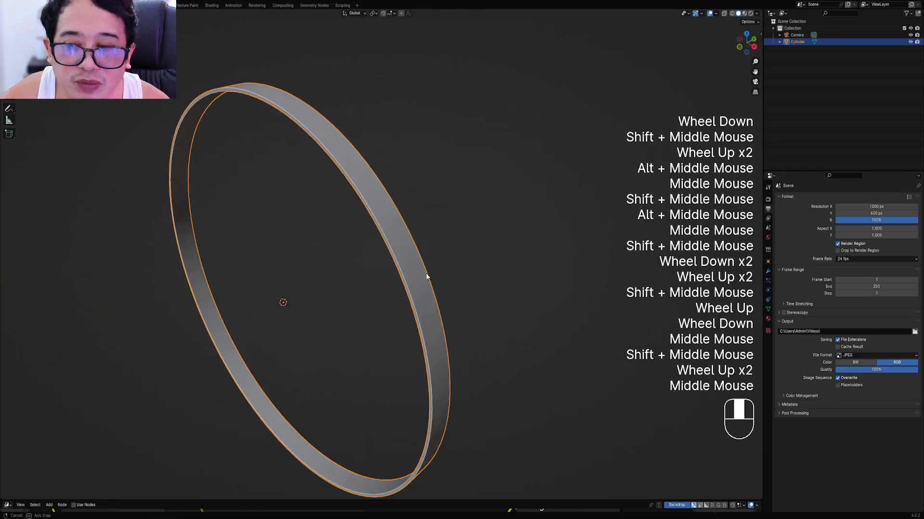
scroll(423, 265, down, 2)
scroll(423, 265, up, 2)
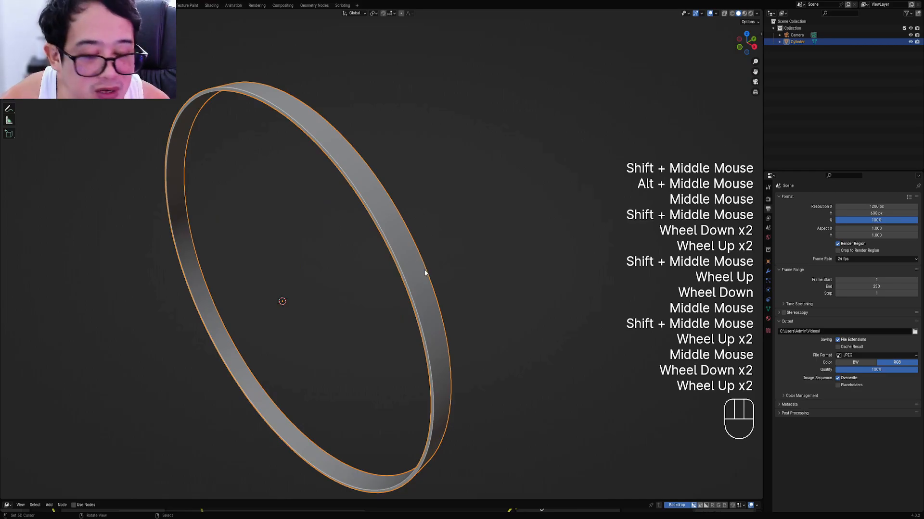
scroll(414, 267, down, 2)
scroll(414, 267, up, 4)
scroll(414, 267, down, 4)
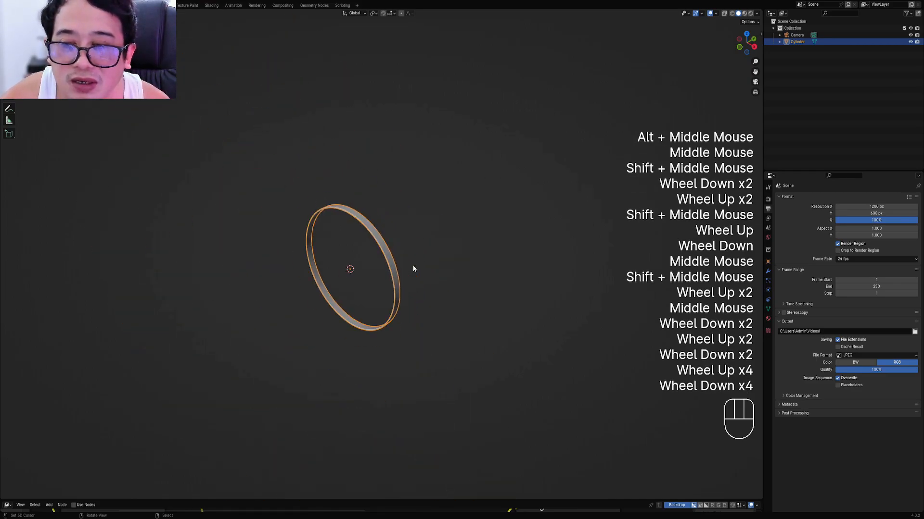
scroll(413, 264, up, 1)
scroll(413, 265, up, 2)
scroll(413, 265, down, 4)
scroll(414, 264, up, 3)
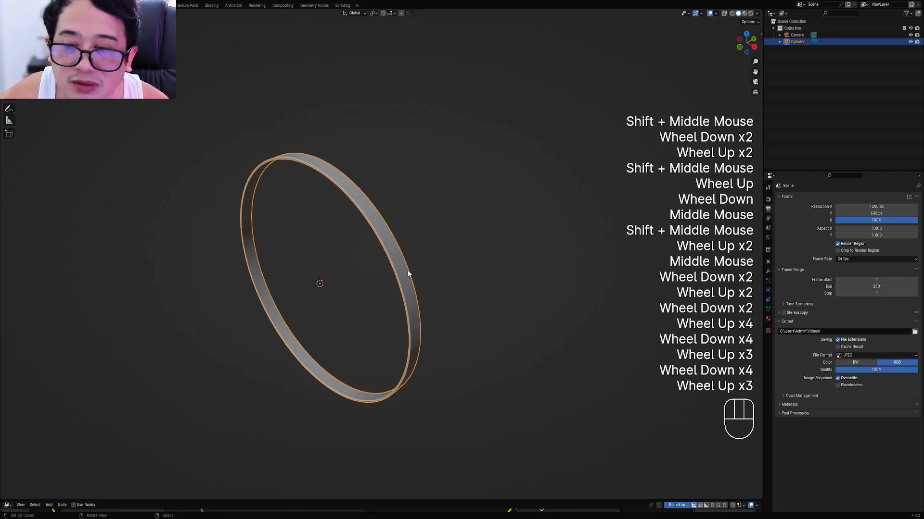
Orbit around the whole ring to view its inner and outer faces from opposite sides
middle_drag(408, 270, 443, 270)
middle_drag(443, 270, 445, 241)
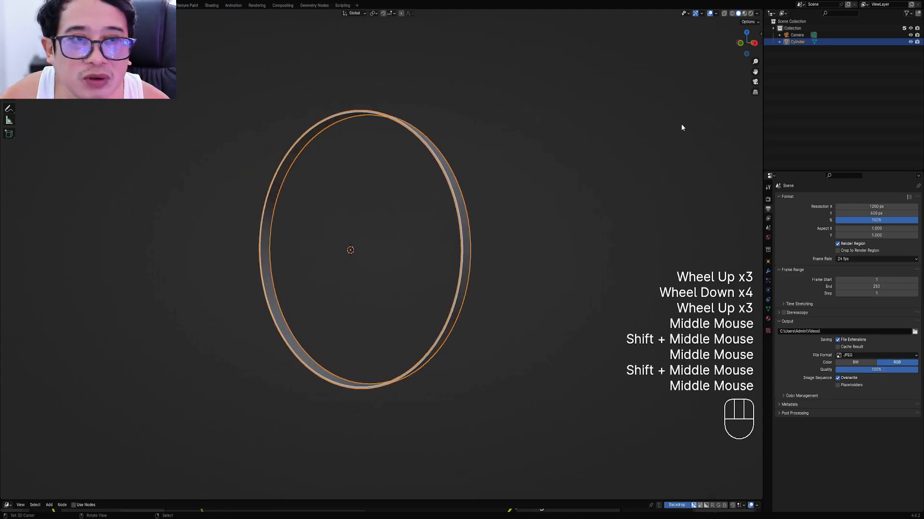
middle_drag(752, 49, 713, 111)
middle_drag(713, 111, 712, 62)
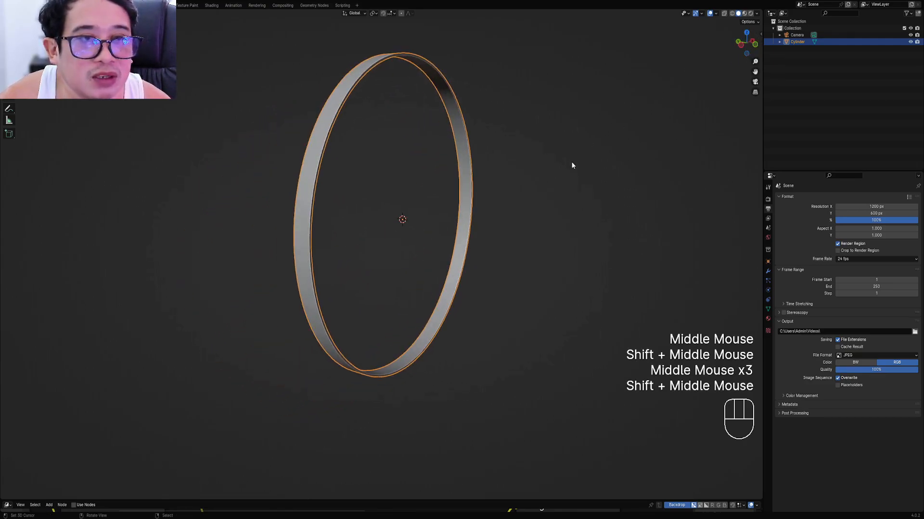
shift+middle_drag(473, 192, 474, 221)
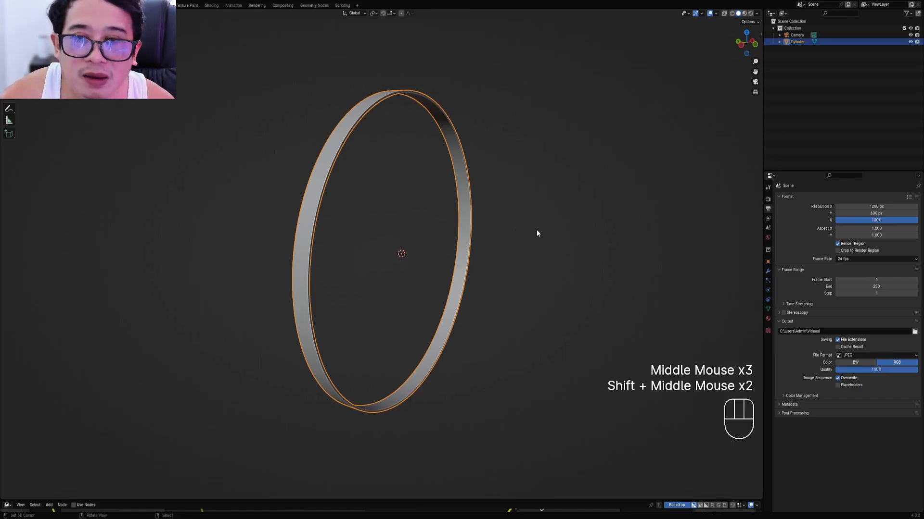
middle_drag(537, 234, 601, 165)
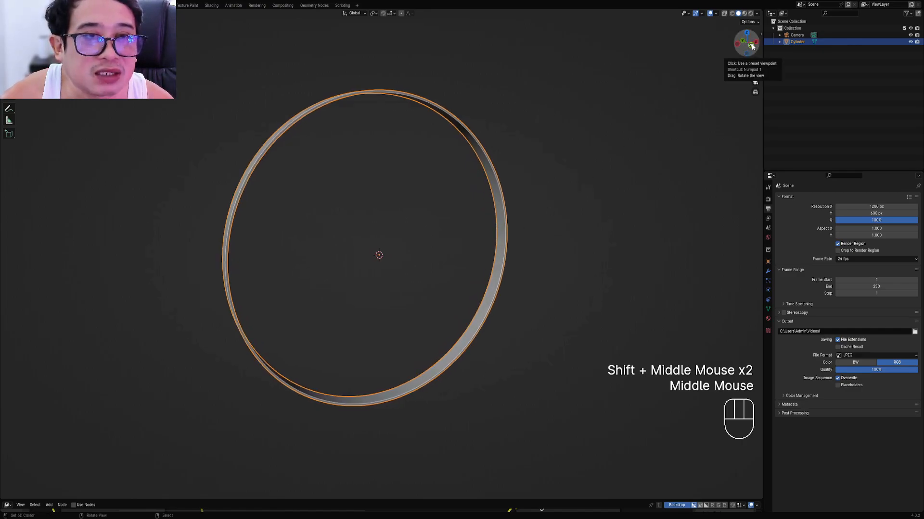
Snap the view between axis-aligned front, side and back views of the ring
middle_drag(587, 190, 555, 198)
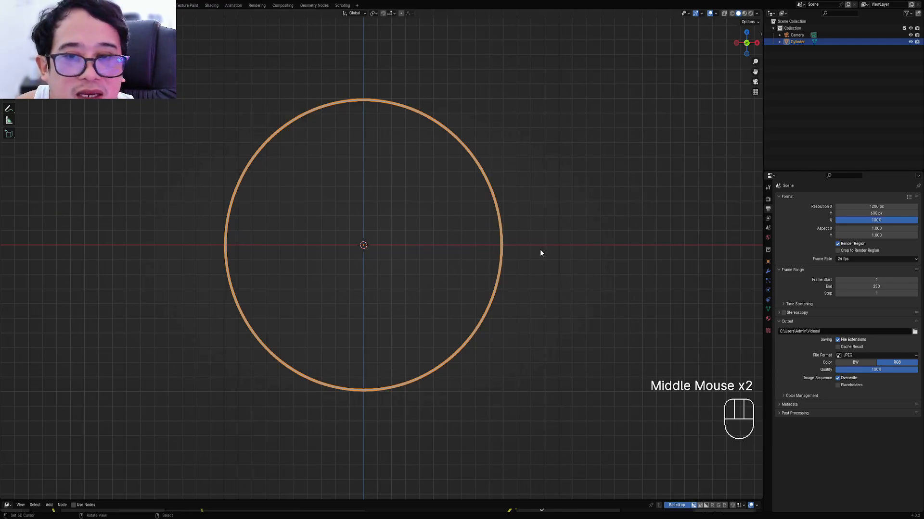
middle_drag(539, 252, 479, 250)
shift+middle_drag(400, 240, 435, 252)
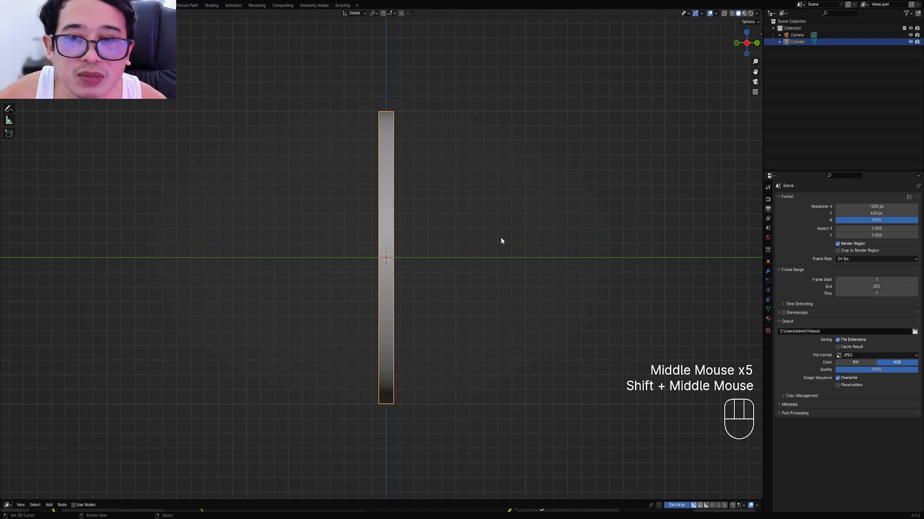
middle_drag(496, 236, 466, 241)
alt+middle_drag(522, 231, 486, 236)
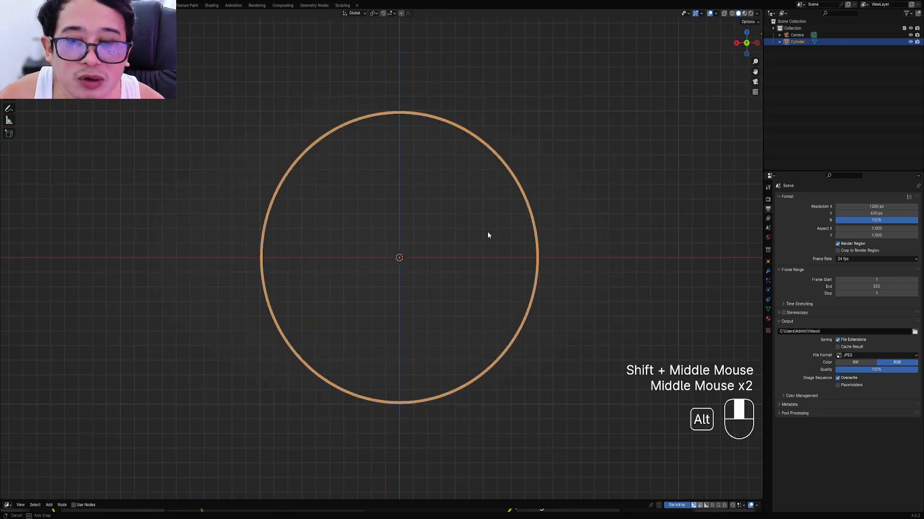
alt+middle_drag(565, 223, 536, 223)
alt+middle_drag(451, 232, 389, 295)
Centre the view on the ring's upper arc and inspect it up close, both axis-aligned and in perspective
scroll(431, 260, up, 1)
shift+middle_drag(389, 294, 410, 270)
scroll(409, 269, up, 1)
alt+middle_click(381, 145)
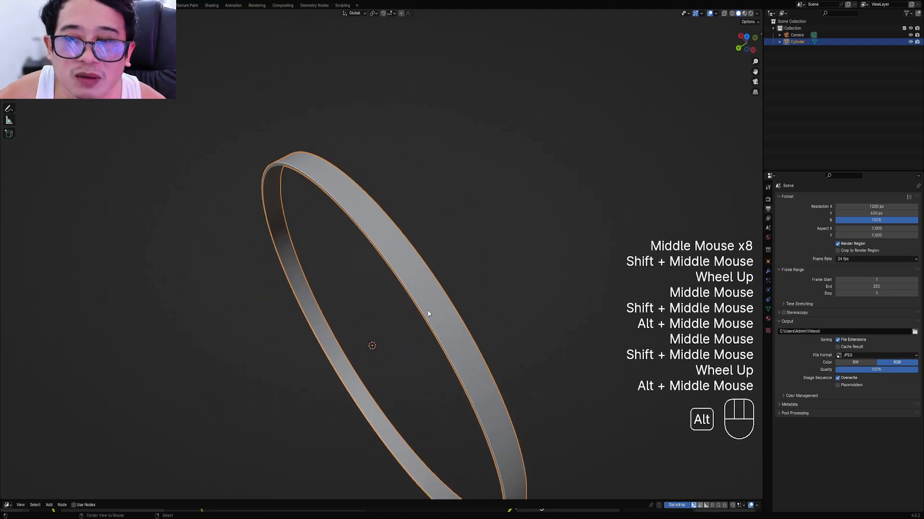
scroll(419, 279, up, 2)
alt+middle_click(410, 247)
middle_drag(410, 246, 496, 279)
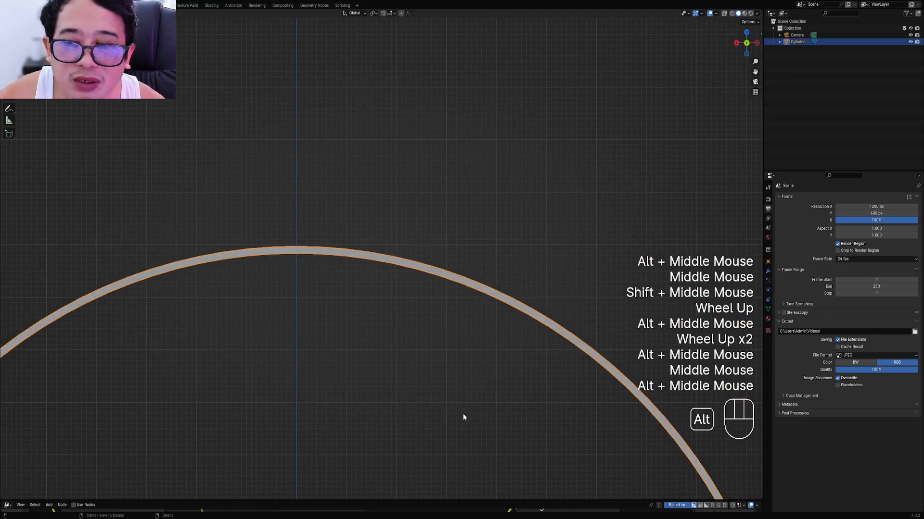
middle_drag(463, 417, 426, 269)
middle_drag(425, 269, 499, 253)
scroll(389, 260, down, 1)
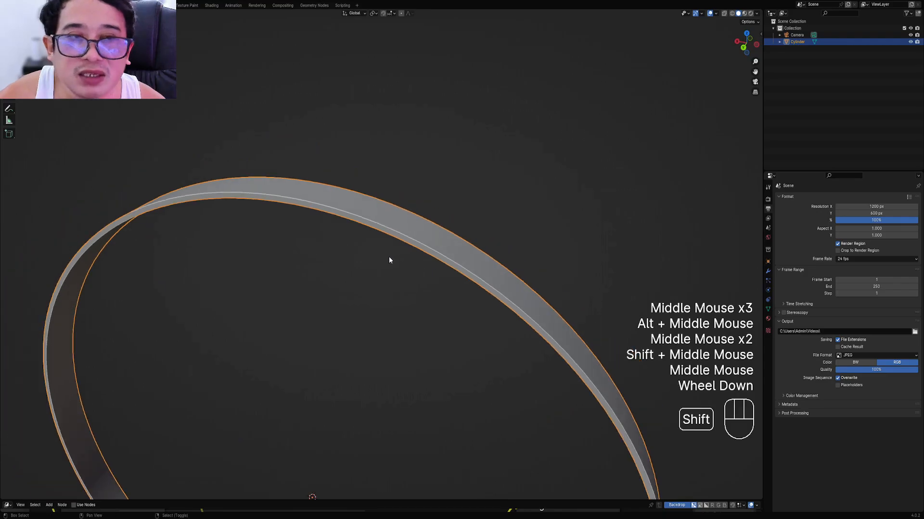
Inspect the ring from several angles and distances, looking briefly at its mesh in Edit Mode
shift+middle_drag(389, 260, 667, 121)
middle_drag(735, 67, 403, 258)
scroll(398, 214, down, 1)
scroll(425, 204, up, 2)
key(Tab)
scroll(425, 207, down, 2)
scroll(397, 303, down, 1)
key(Tab)
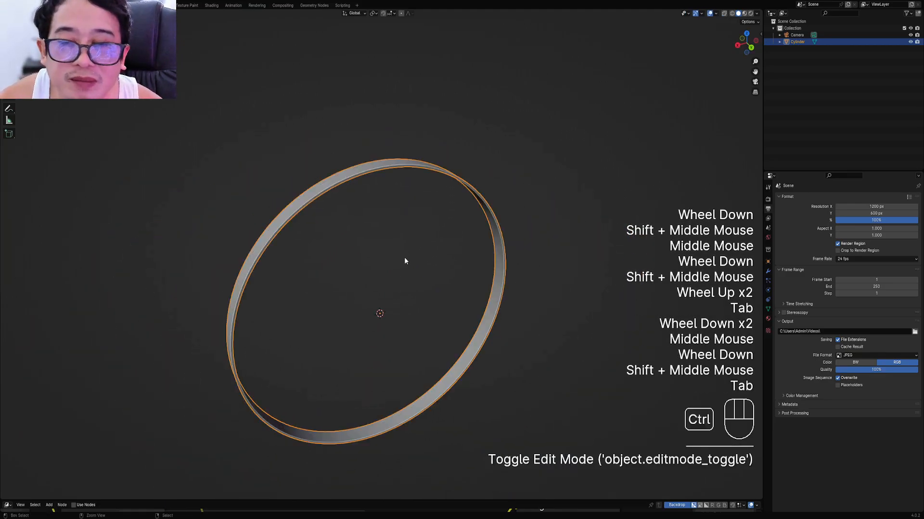
Maximize the 3D viewport, then select the ring's whole mesh in Edit Mode and frame it before returning to Object Mode
key(ctrl+space)
shift+middle_drag(476, 277, 480, 214)
key(Tab)
key(a)
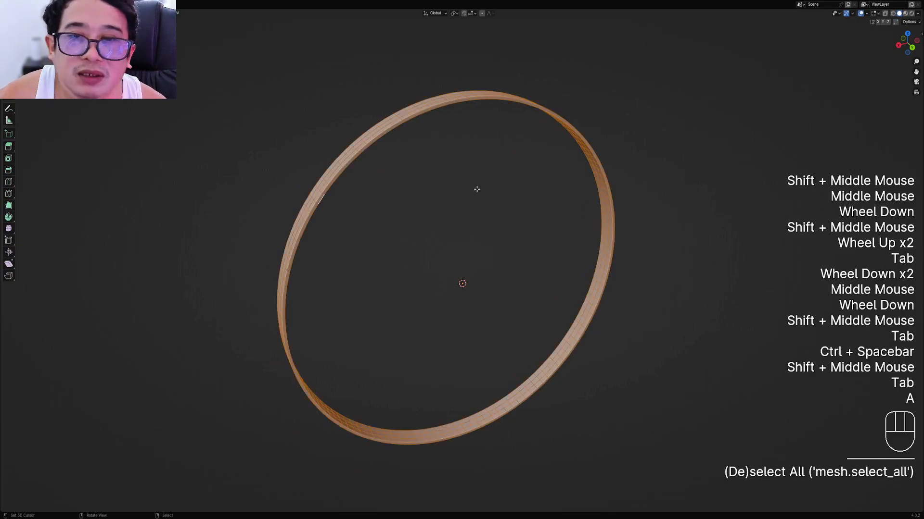
alt+middle_click(600, 246)
shift+middle_drag(515, 252, 530, 241)
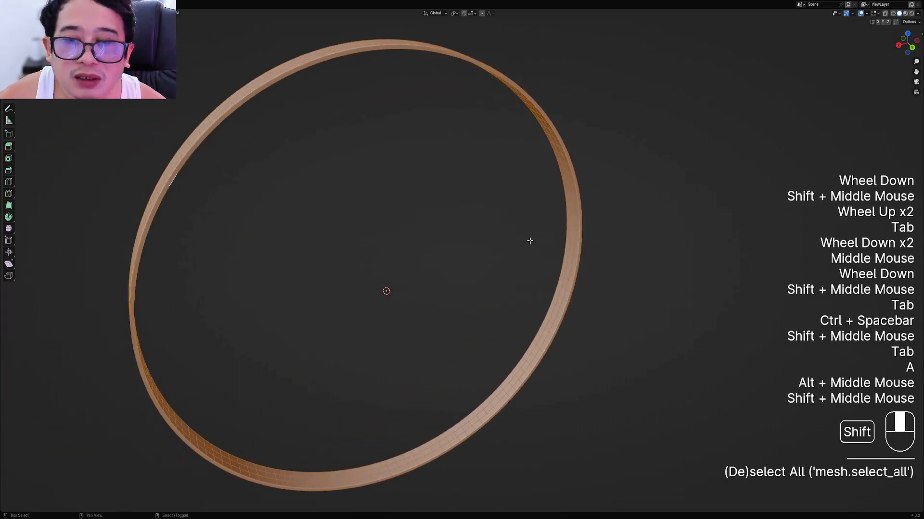
key(KP_Decimal)
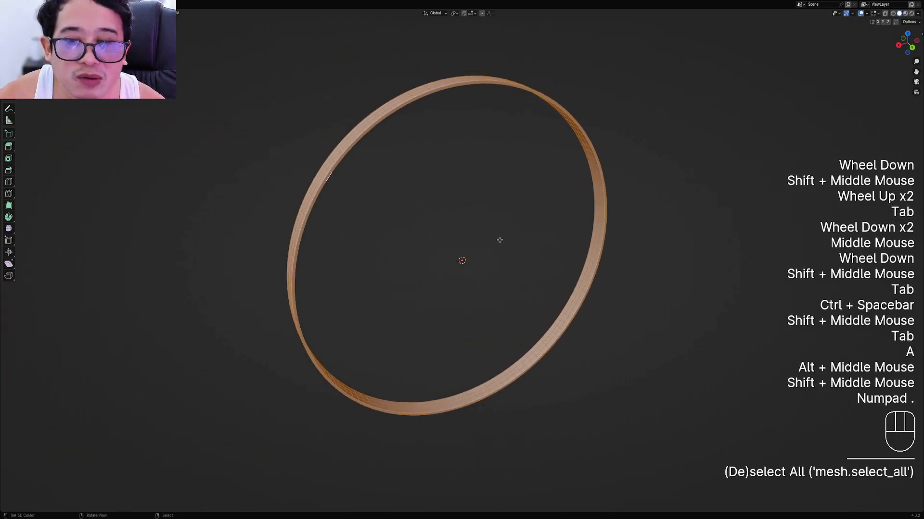
key(Tab)
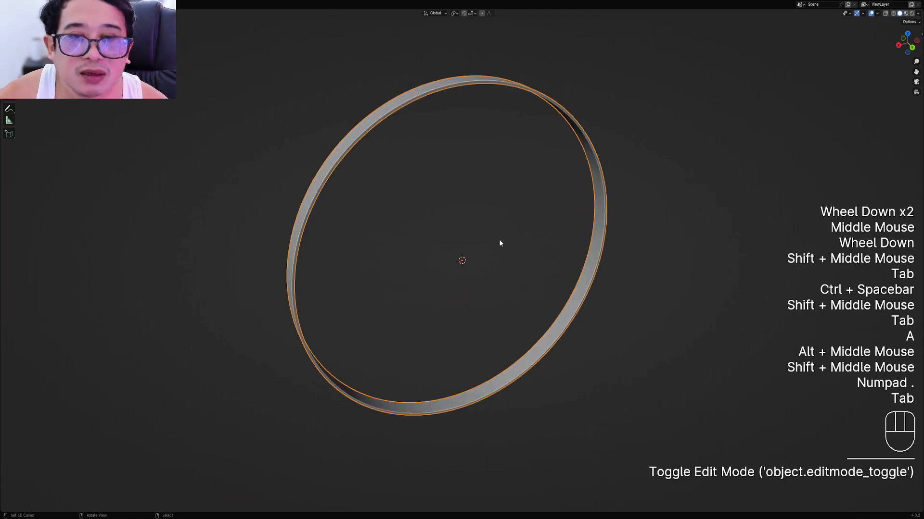
In face selection, select shortest-path strips of faces along the ring's inner surface, once straight and once across neighbouring rows
key(Tab)
key(3)
right_click(601, 233)
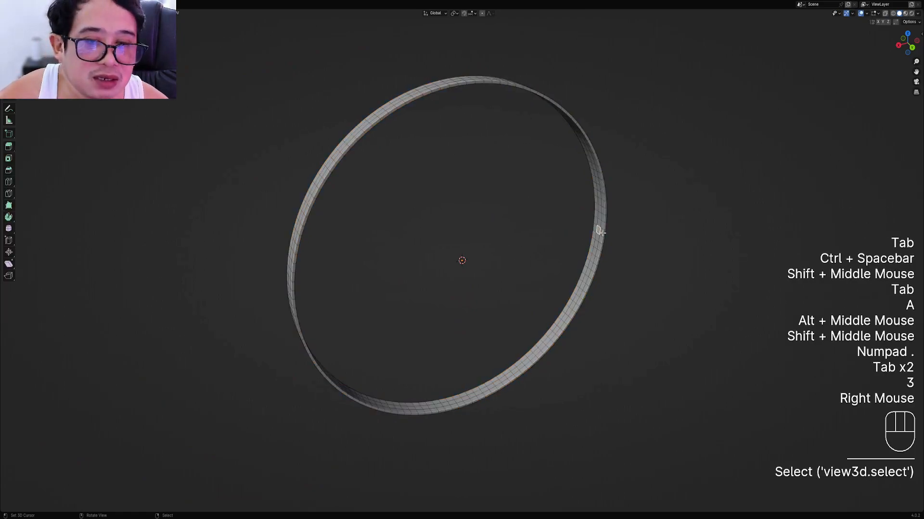
ctrl+right_click(596, 257)
shift+middle_drag(637, 233, 556, 213)
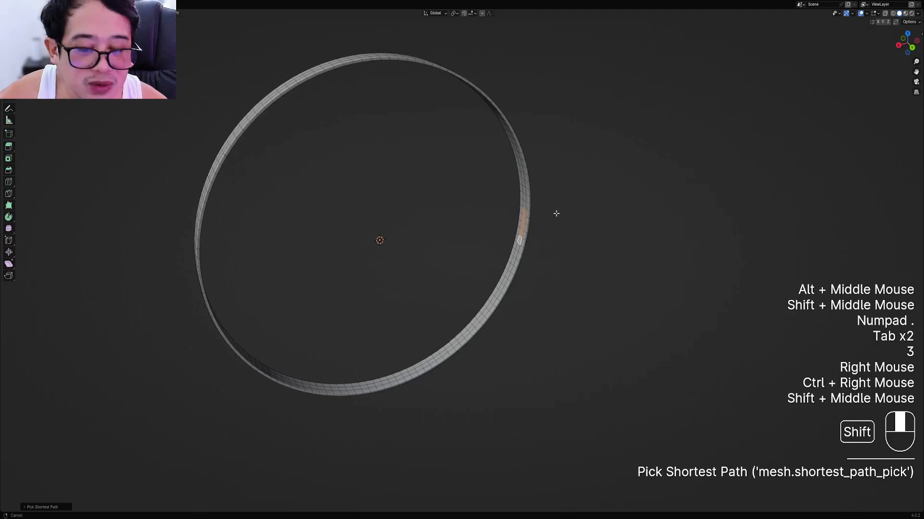
scroll(501, 234, up, 5)
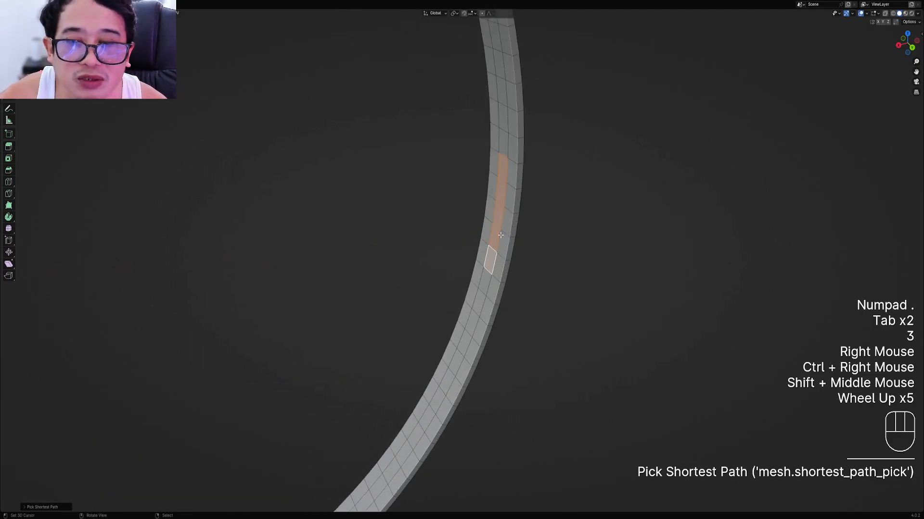
right_click(508, 227)
ctrl+right_click(464, 323)
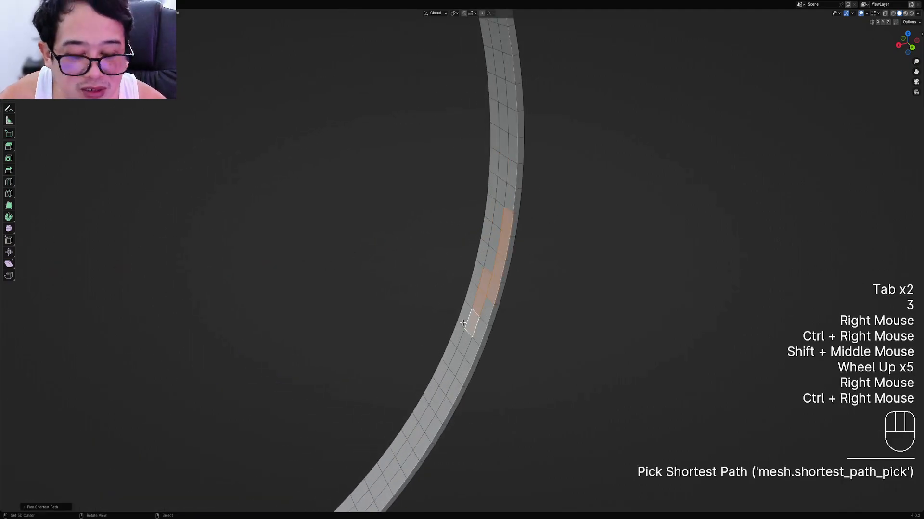
Frame one inner face of the ring, then select a filled region of faces between two picked faces
right_click(490, 313)
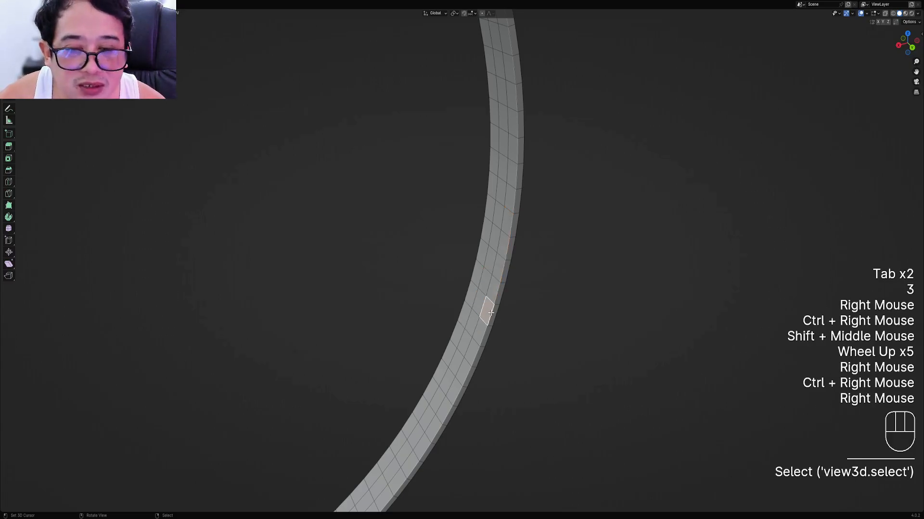
key(KP_Decimal)
middle_drag(481, 270, 496, 234)
scroll(496, 233, down, 4)
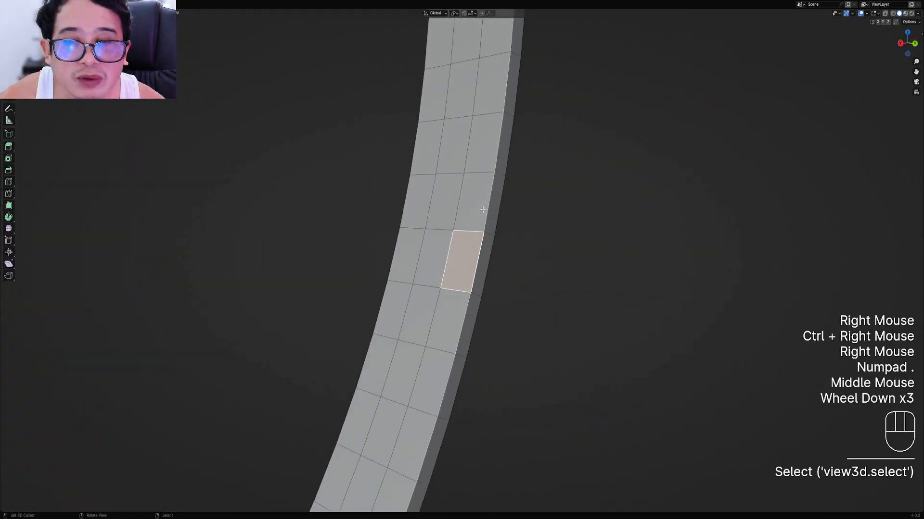
right_click(472, 166)
ctrl+shift+right_click(460, 303)
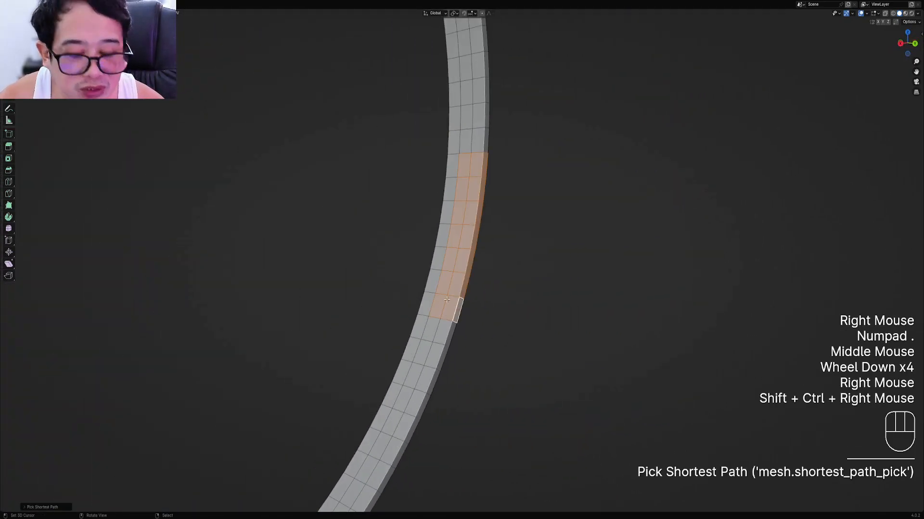
Frame the selected region, deselect all faces and return to Object Mode with the whole ring in view
key(KP_Decimal)
middle_drag(503, 245, 495, 262)
scroll(507, 247, down, 4)
key(alt+a)
alt+middle_click(521, 258)
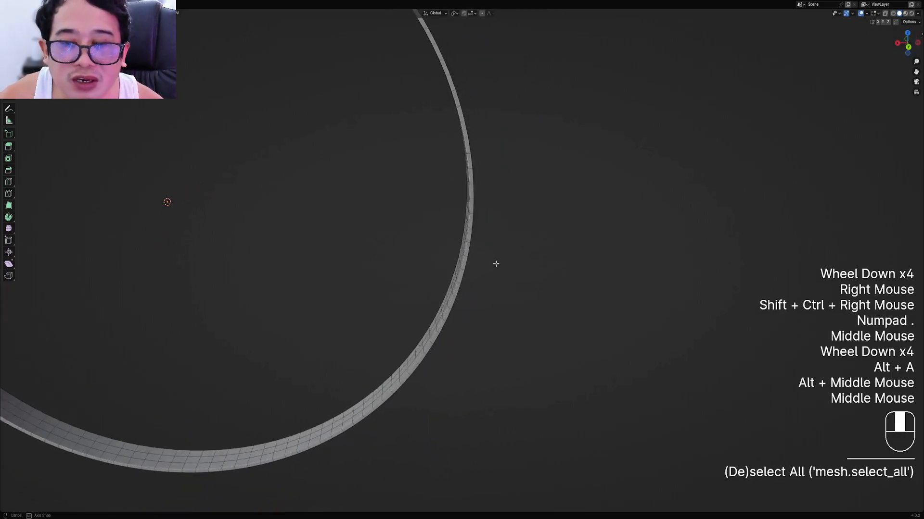
scroll(495, 262, down, 1)
shift+middle_drag(423, 272, 564, 270)
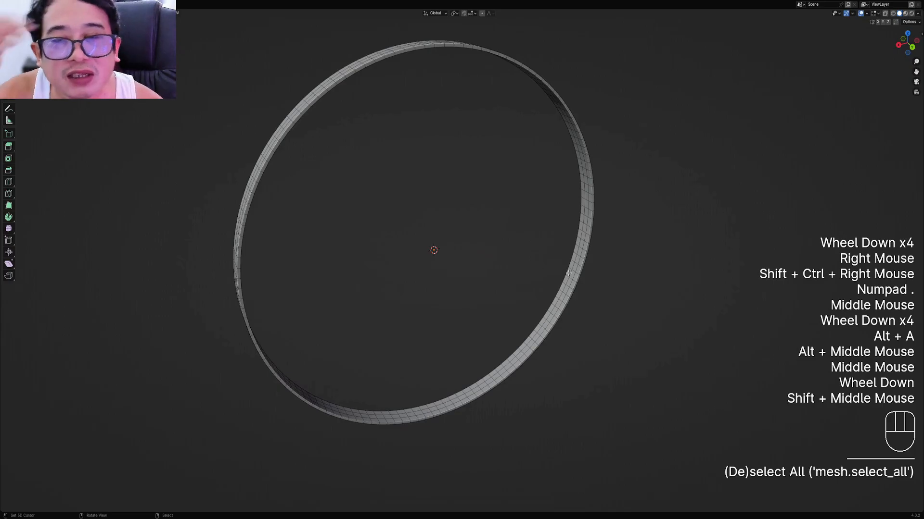
key(Tab)
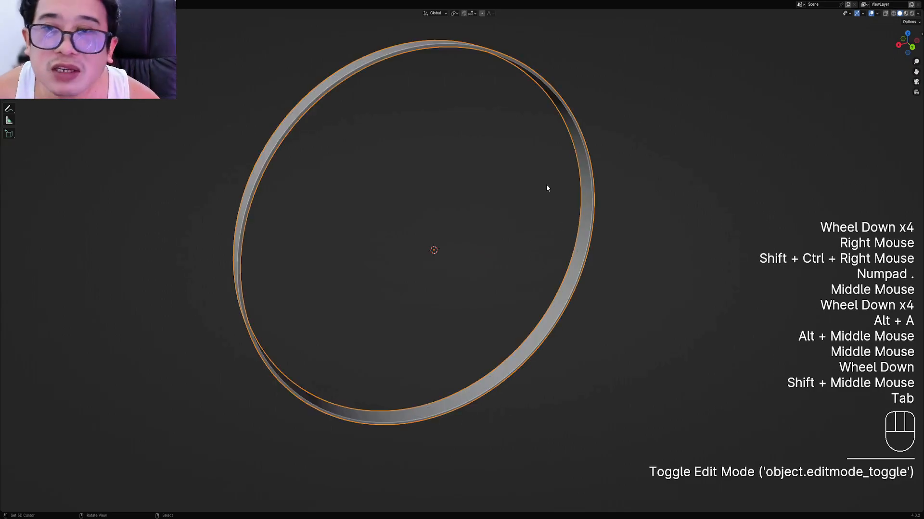
middle_drag(547, 187, 523, 173)
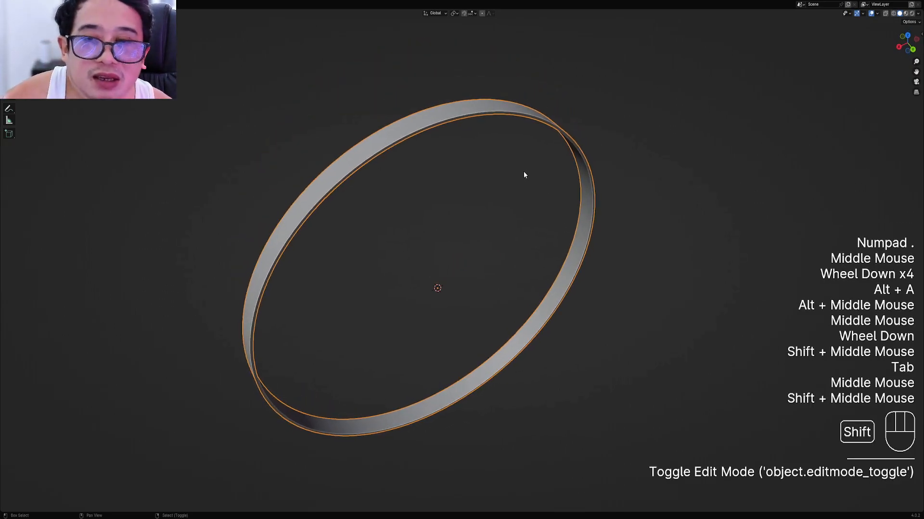
Select all of the ring's faces and split the ring into random panels using Partition Mesh with the Radial solver
key(shift+q)
click(508, 242)
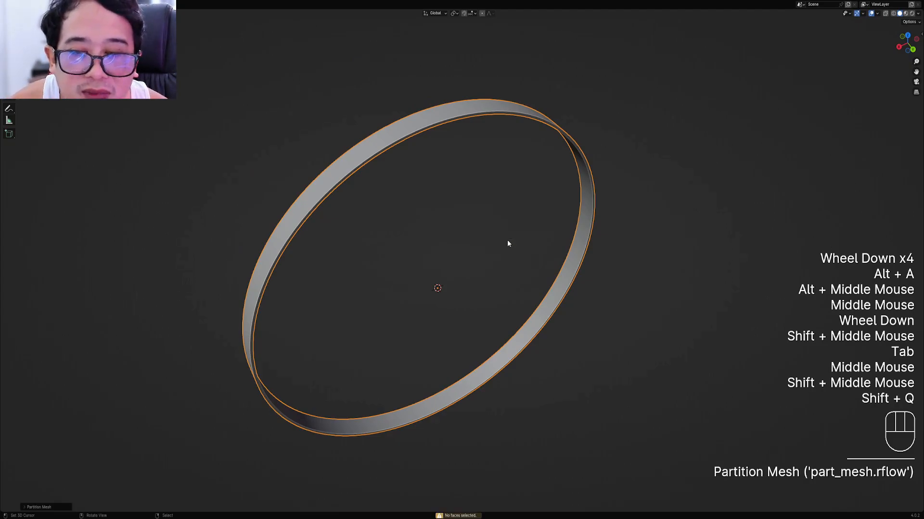
key(Tab)
key(a)
key(Tab)
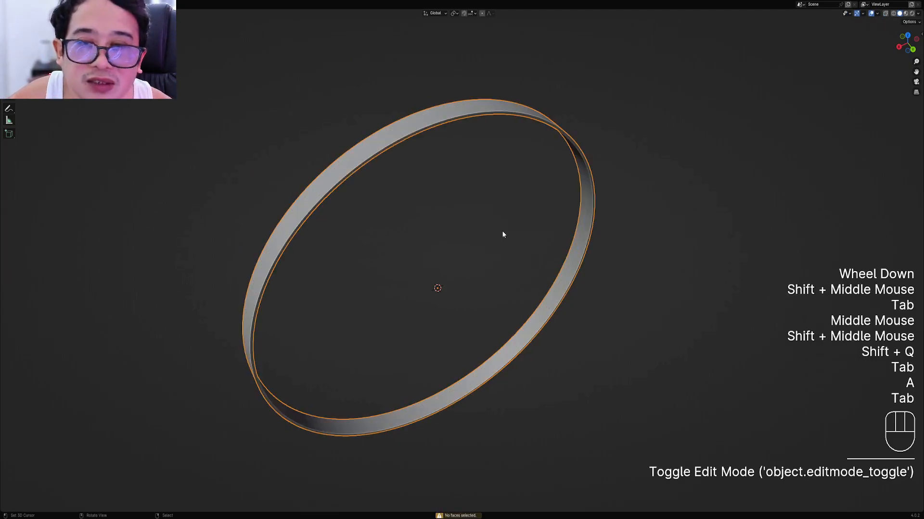
key(shift+q)
click(521, 223)
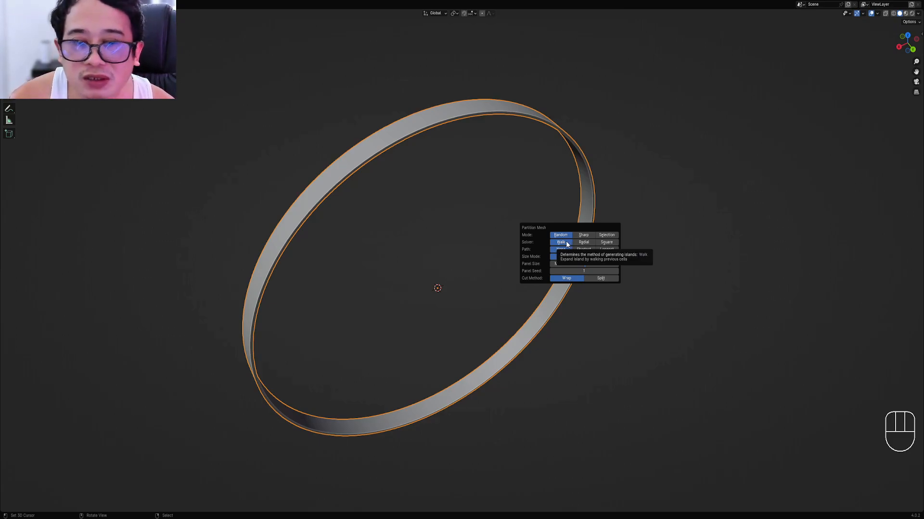
click(585, 242)
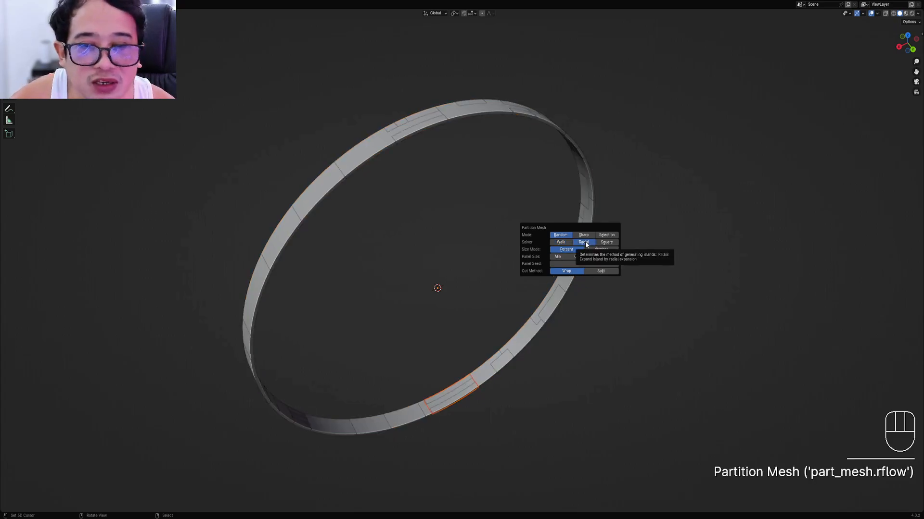
Set the viewport shading colour to Random so each panel has its own colour
middle_drag(387, 305, 469, 276)
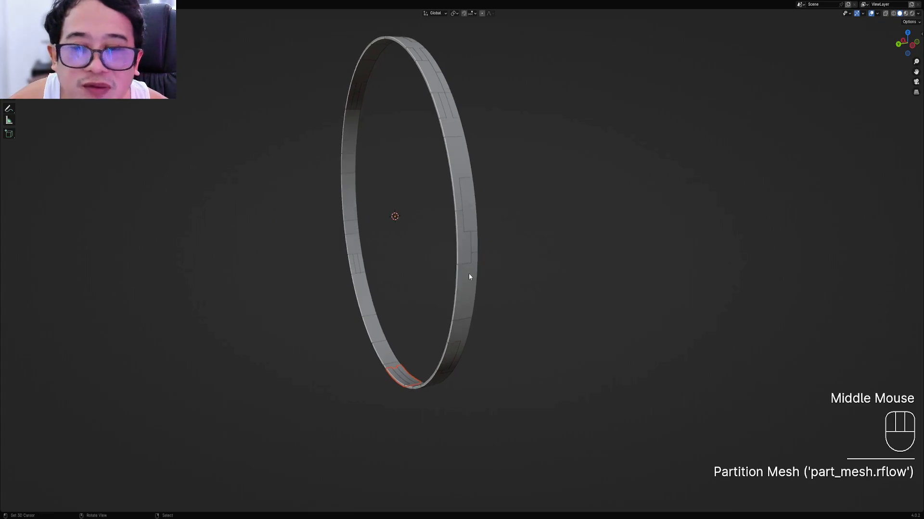
click(918, 14)
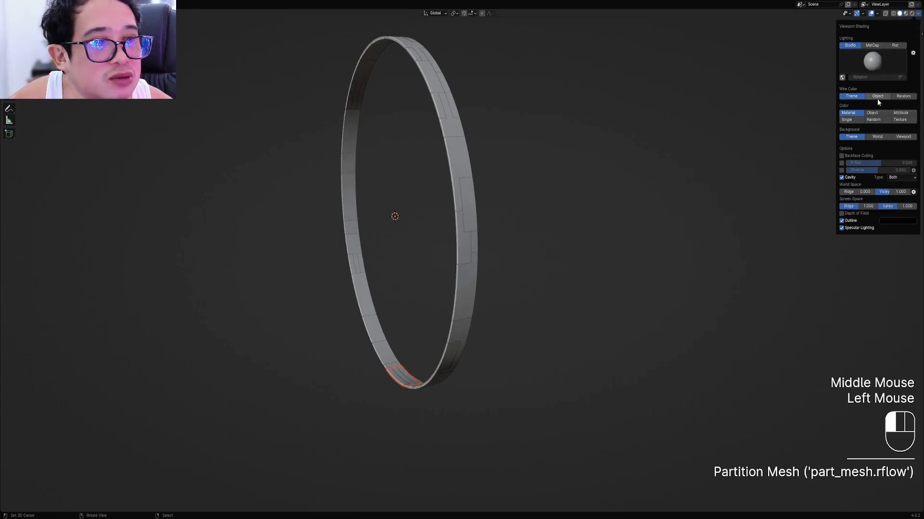
click(873, 119)
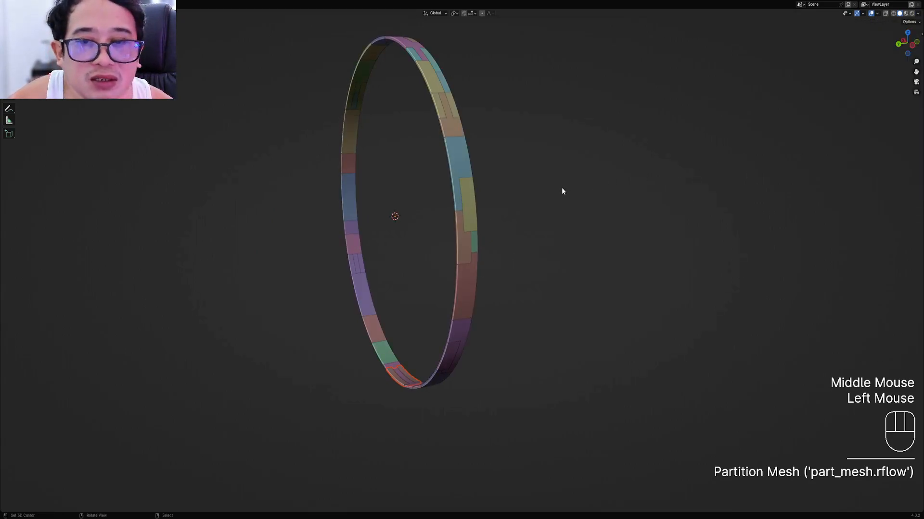
Set the partition's minimum panel size to 1%
middle_drag(562, 187, 579, 222)
key(F9)
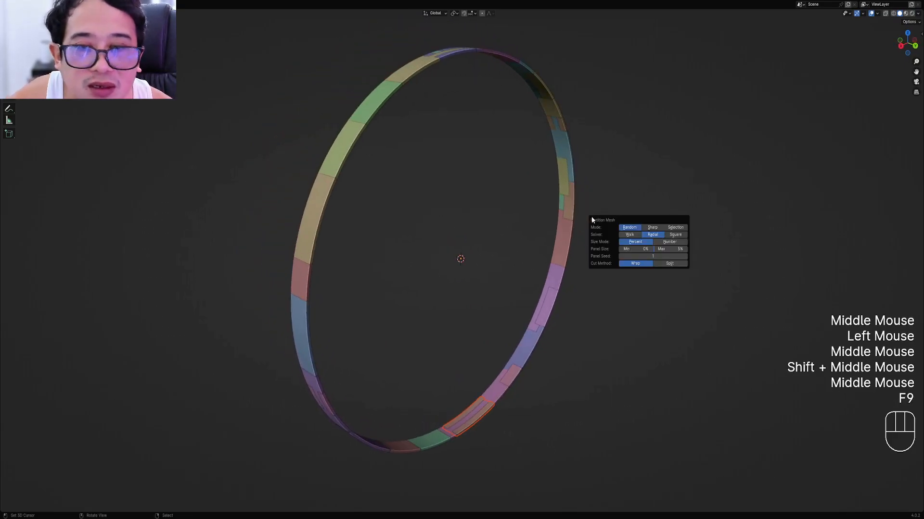
click(636, 249)
text(1)
key(Return)
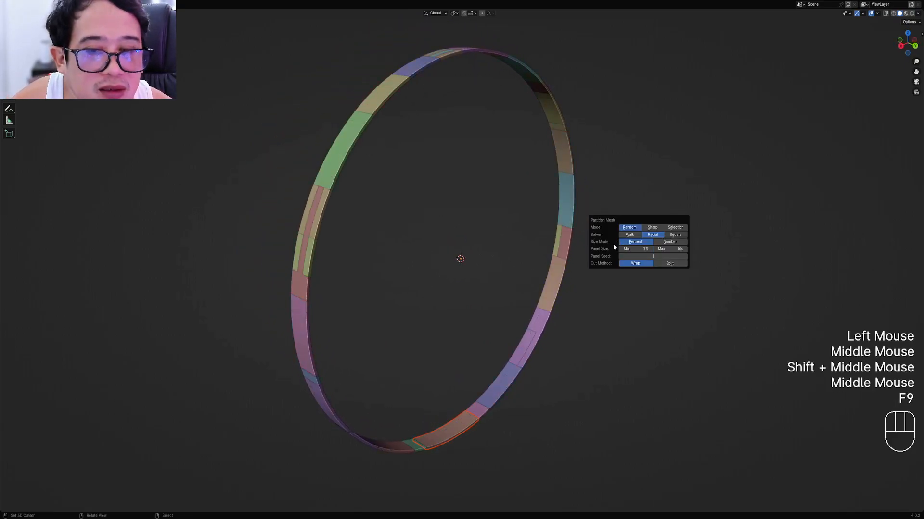
Cycle through panel seed values to choose a different random layout of the ring's panels
middle_drag(572, 262, 623, 269)
scroll(623, 269, down, 1)
key(F9)
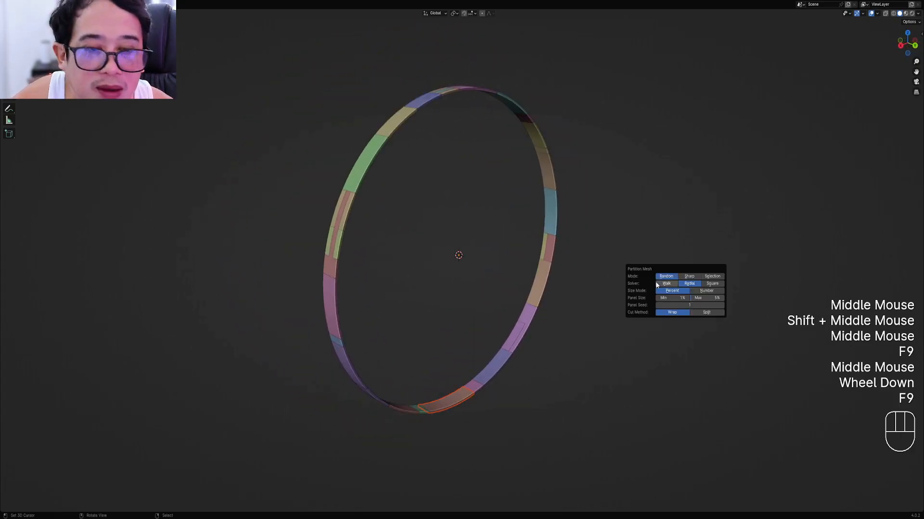
ctrl+scroll(685, 303, up, 10)
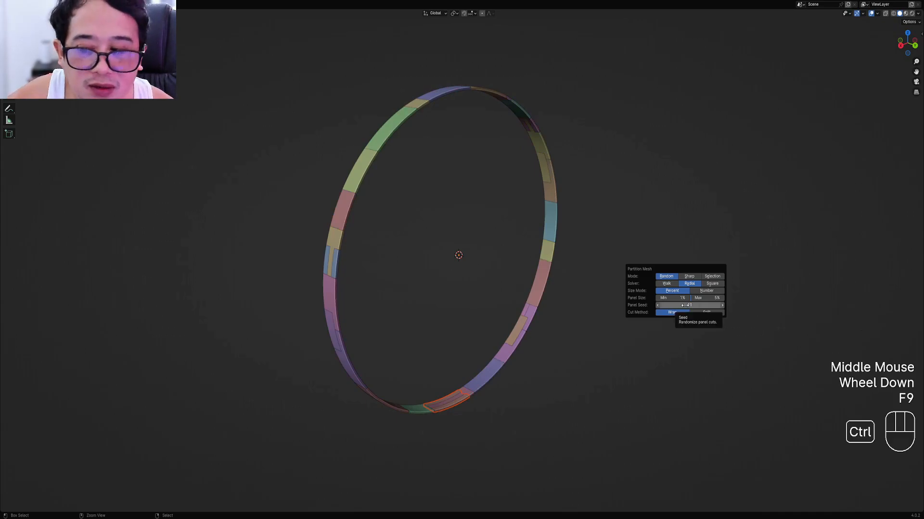
ctrl+scroll(685, 306, down, 2)
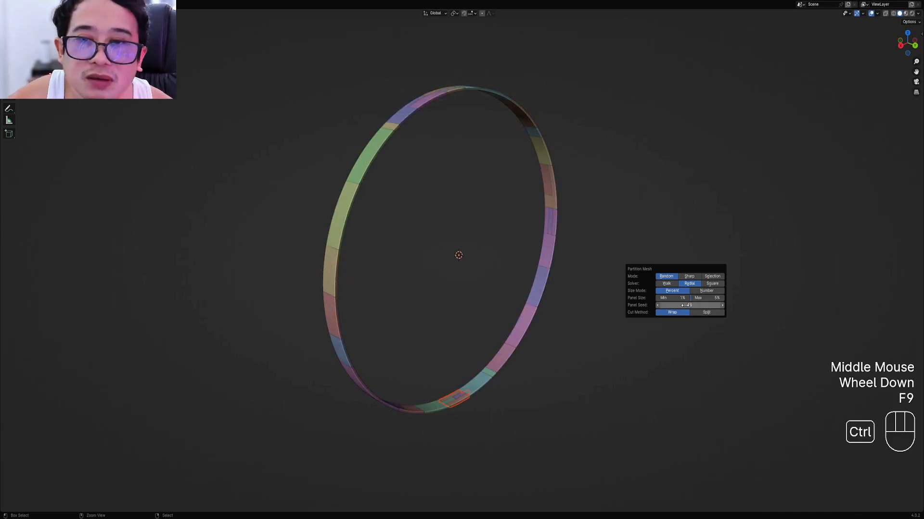
ctrl+scroll(685, 306, down, 6)
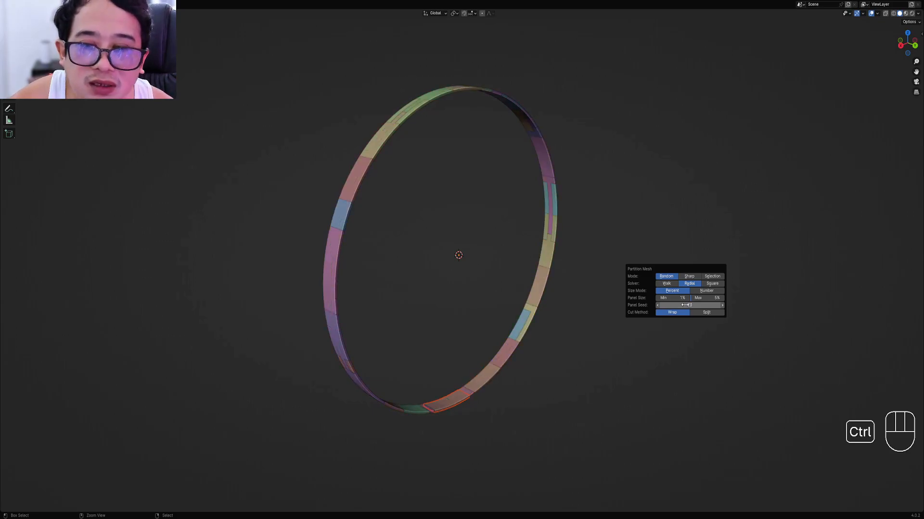
Set the partition's maximum panel size to 3%
drag(697, 298, 699, 299)
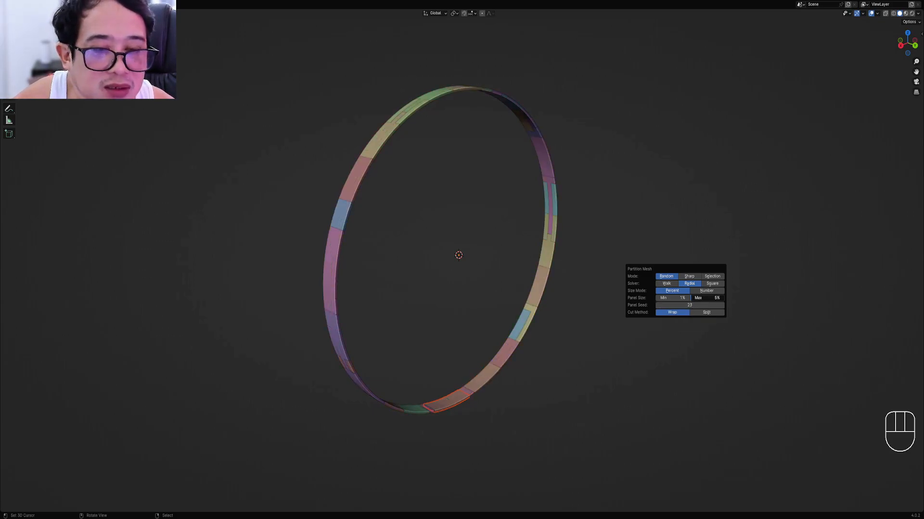
text(3)
key(Return)
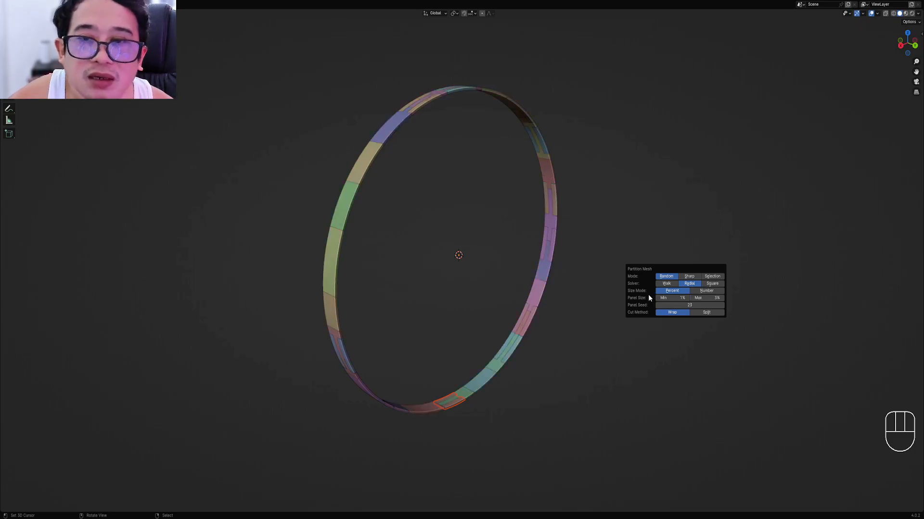
Deselect all panels, select a single panel on the ring's lower arc and enter Edit Mode on it
middle_drag(501, 240, 552, 291)
scroll(552, 291, up, 2)
key(alt+a)
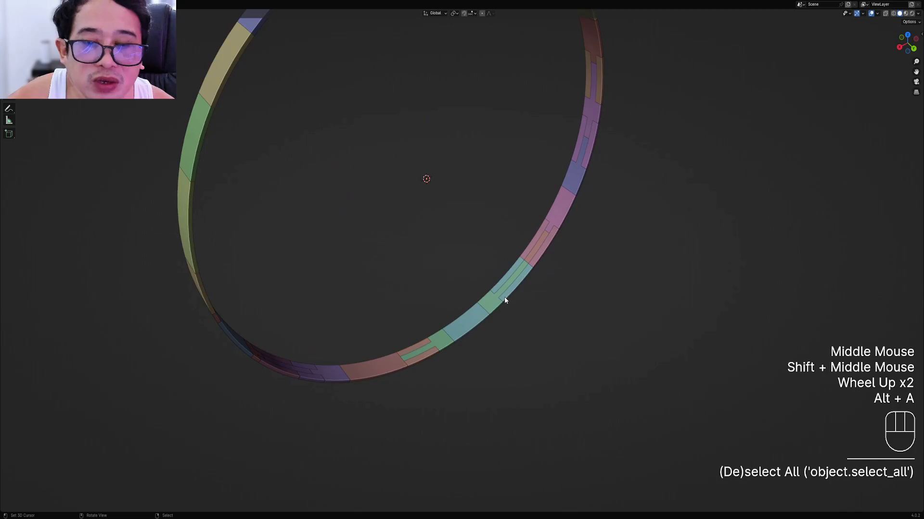
right_click(482, 313)
key(Tab)
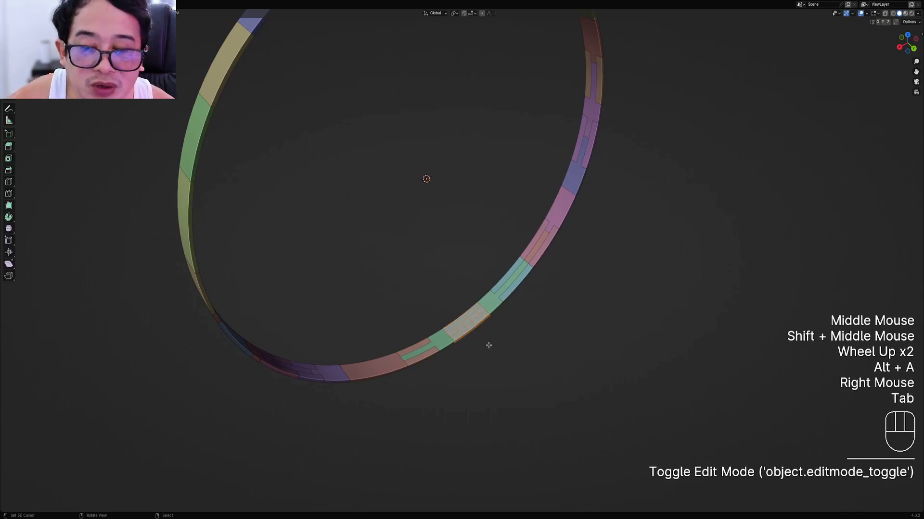
Leave Edit Mode to examine the ring from other sides, then reopen the lower-arc panel's mesh up close
middle_drag(489, 345, 489, 248)
key(Tab)
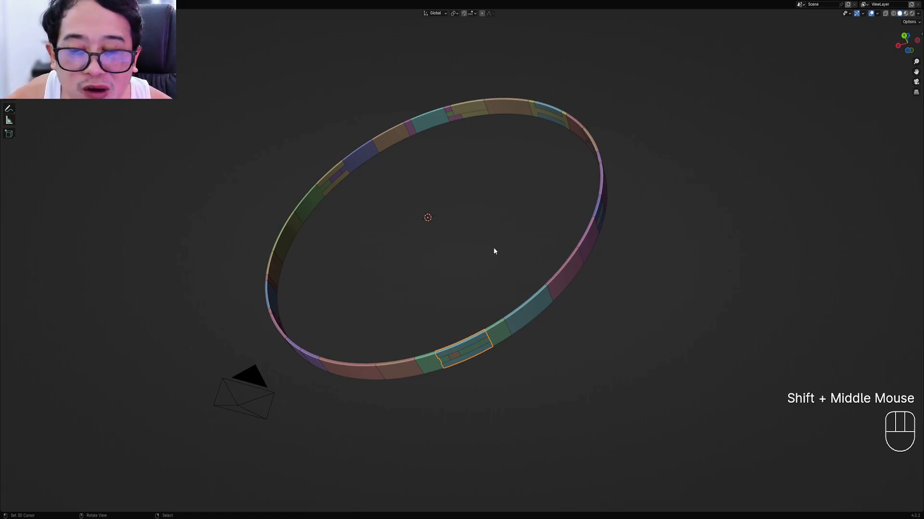
mouse_move(493, 250)
middle_down()
mouse_move(528, 309)
mouse_move(507, 351)
mouse_move(497, 277)
mouse_move(472, 255)
mouse_move(490, 242)
middle_up()
scroll(497, 277, up, 2)
scroll(473, 281, up, 2)
alt+middle_click(471, 287)
key(Tab)
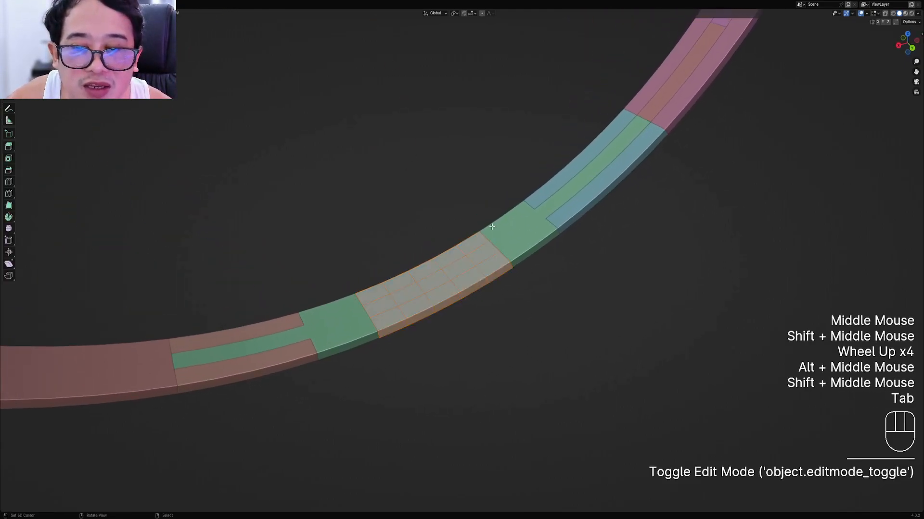
Leave Edit Mode on the lower-arc panel and open the Random Slice settings for it
key(Tab)
key(shift+q)
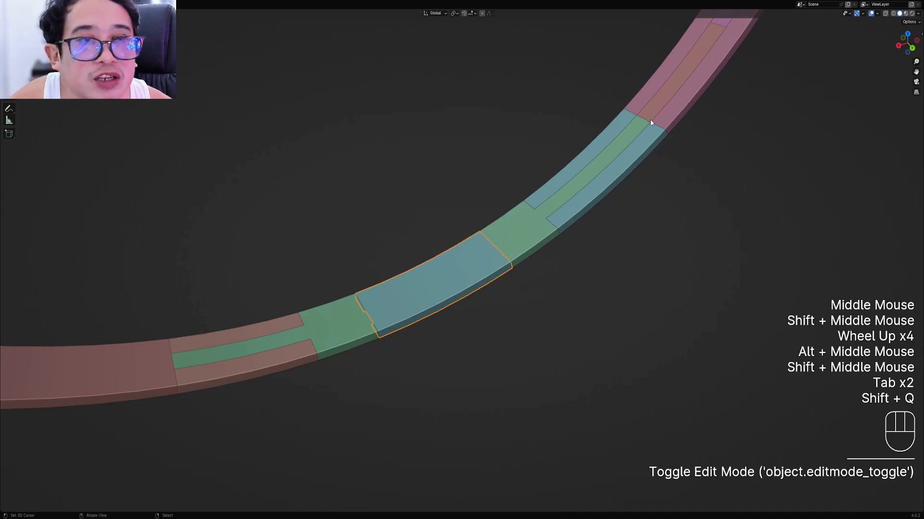
scroll(544, 167, down, 1)
key(shift+q)
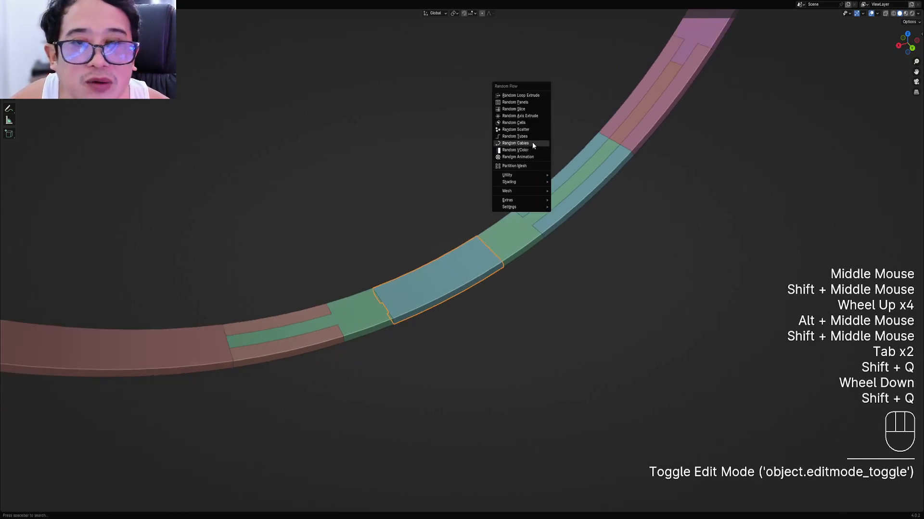
click(524, 111)
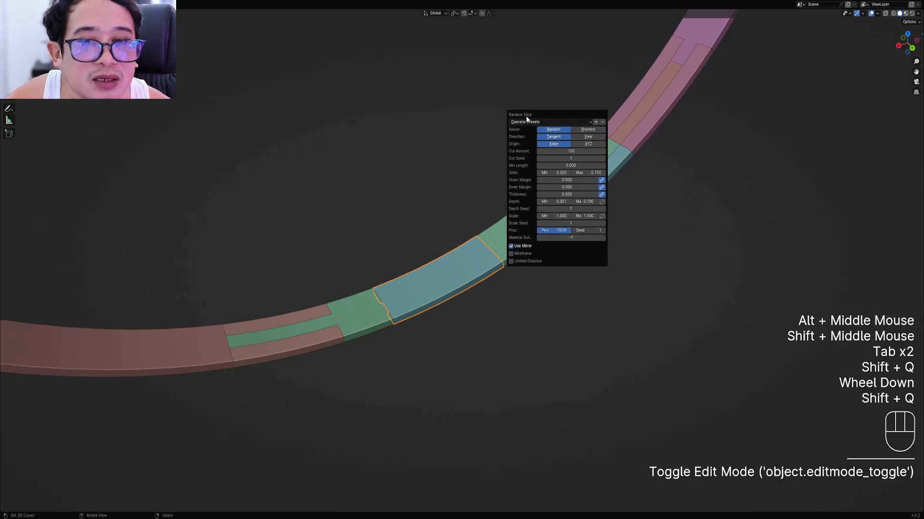
scroll(537, 276, down, 3)
Add a plane to the scene and move it clear of the ring
shift+middle_drag(536, 276, 552, 244)
click(499, 234)
key(shift+a)
mouse_move(499, 232)
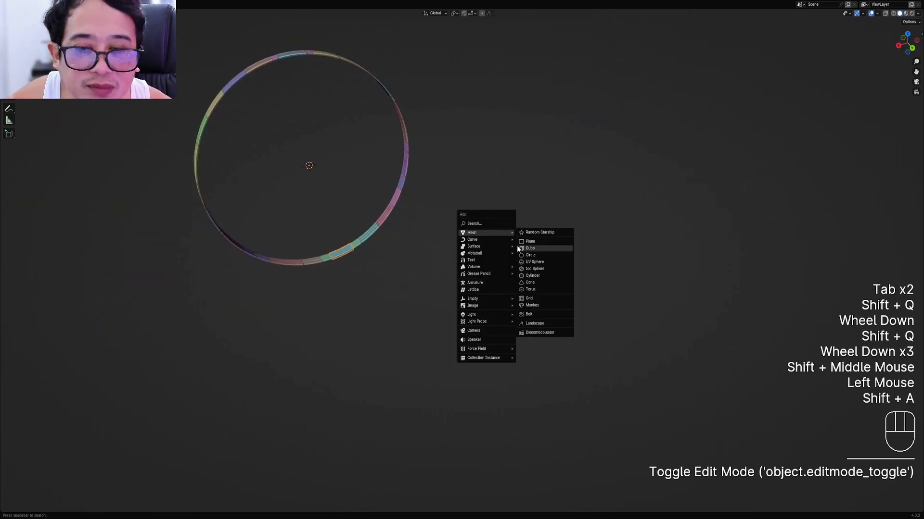
click(526, 236)
middle_drag(449, 208, 454, 263)
key(g)
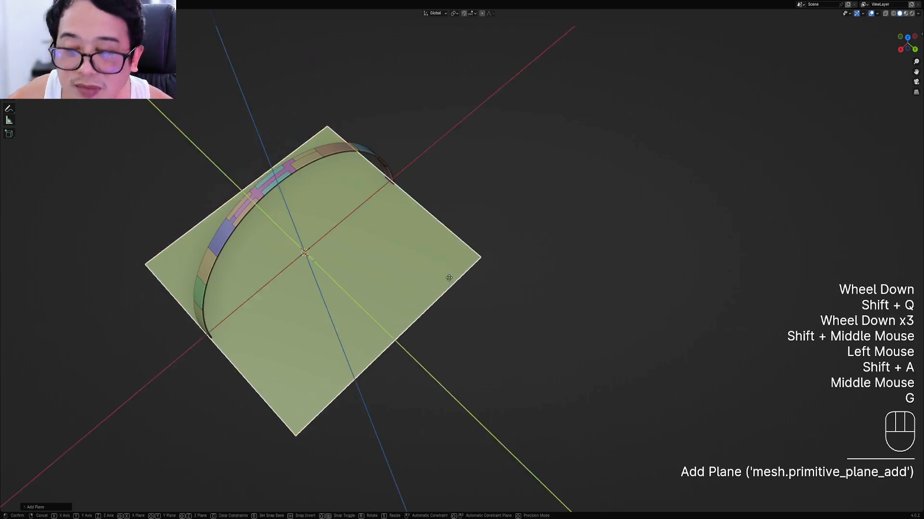
click(578, 345)
Apply Random Slice to the plane's face in Edit Mode and inspect the cut pattern up close
key(Tab)
scroll(577, 346, down, 2)
shift+middle_drag(529, 308, 491, 201)
scroll(491, 201, up, 1)
key(Tab)
key(Tab)
key(shift+q)
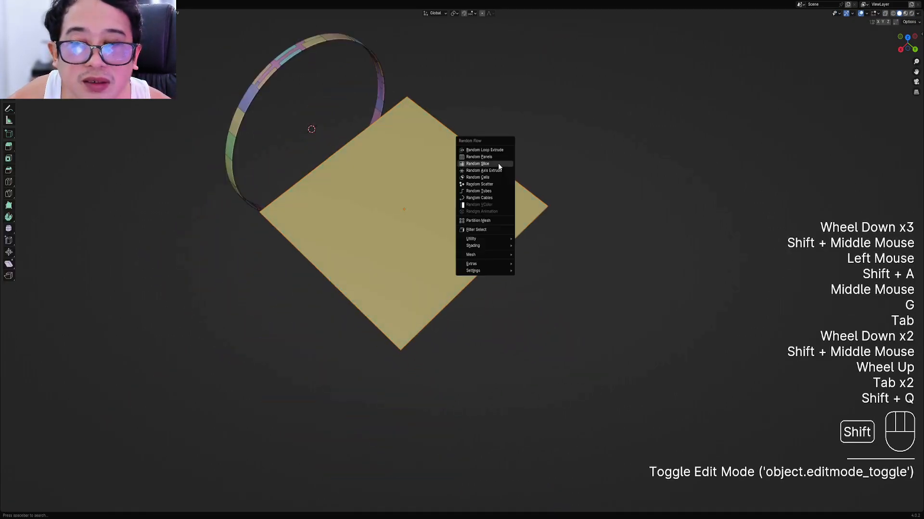
click(498, 164)
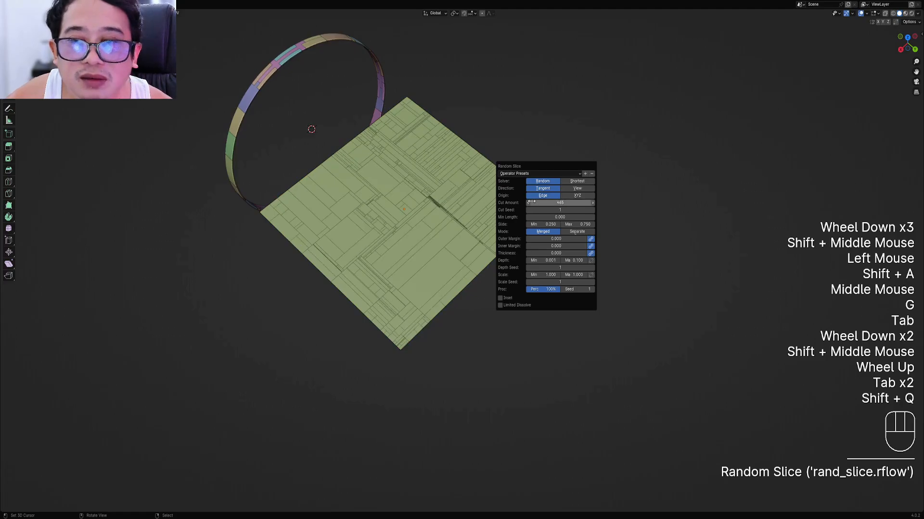
scroll(414, 209, up, 1)
shift+middle_drag(414, 209, 461, 232)
scroll(462, 231, up, 1)
scroll(461, 232, down, 1)
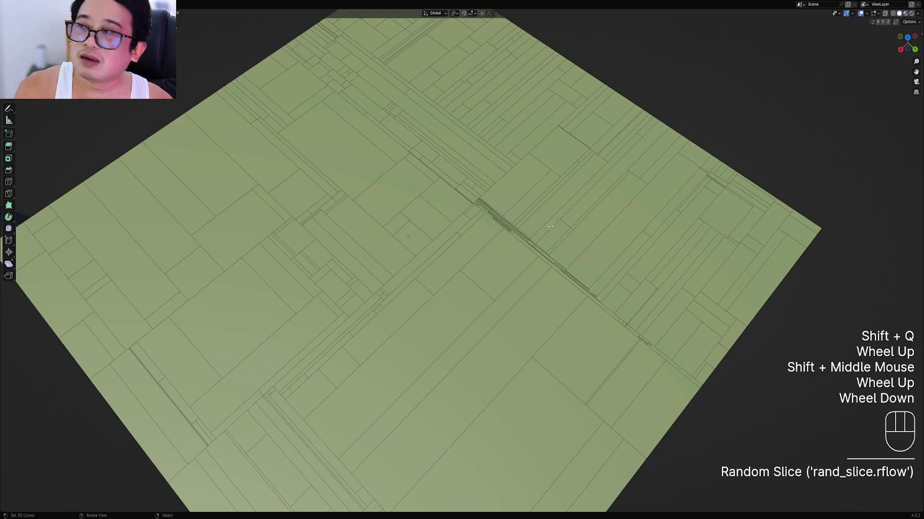
scroll(550, 226, down, 1)
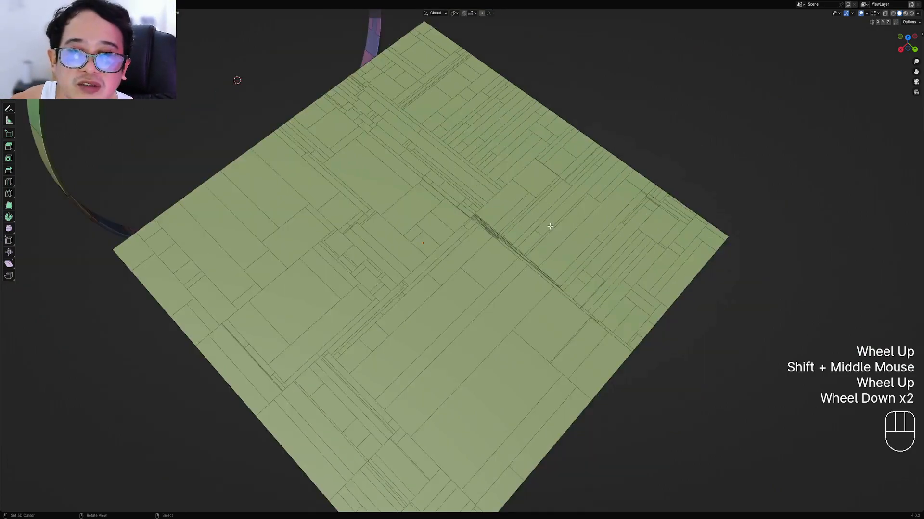
scroll(550, 226, down, 1)
Leave Edit Mode and, in top view, add a circle mesh beside the sliced plane
middle_drag(550, 227, 512, 235)
scroll(552, 257, down, 1)
scroll(511, 236, up, 1)
key(Tab)
click(507, 232)
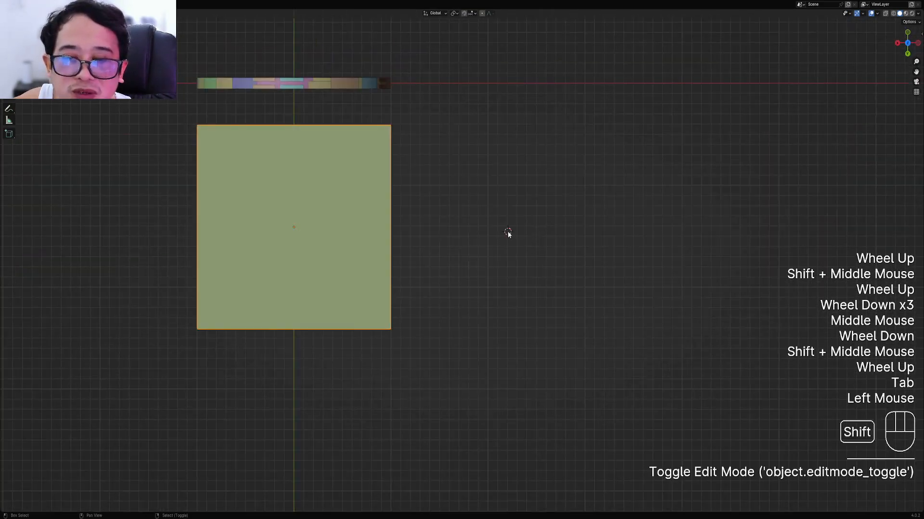
key(shift+a)
mouse_move(507, 232)
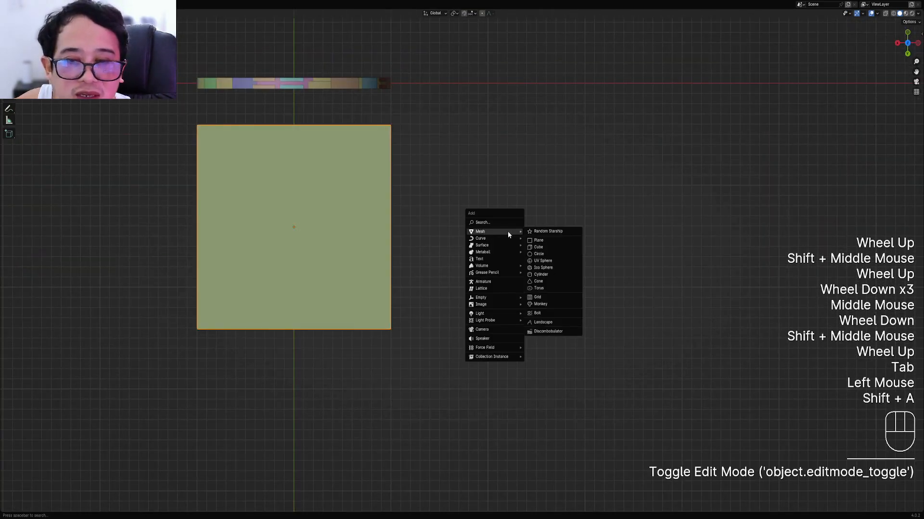
click(539, 253)
Extrude the circle's vertices in Edit Mode and scale them inward to form a wide flat ring
key(Tab)
key(1)
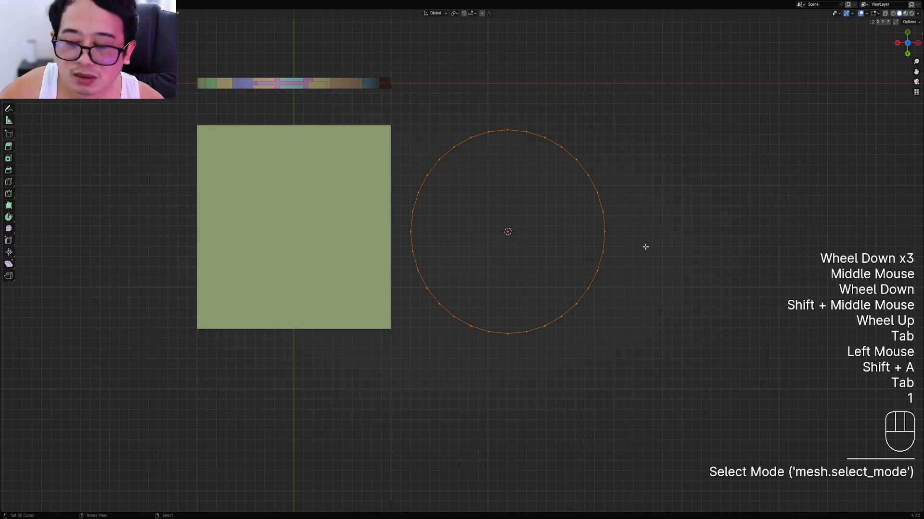
key(e)
key(s)
Select a run of adjacent faces along the flat ring's lower arc and apply Random Slice to them
scroll(423, 295, up, 2)
key(3)
right_click(424, 295)
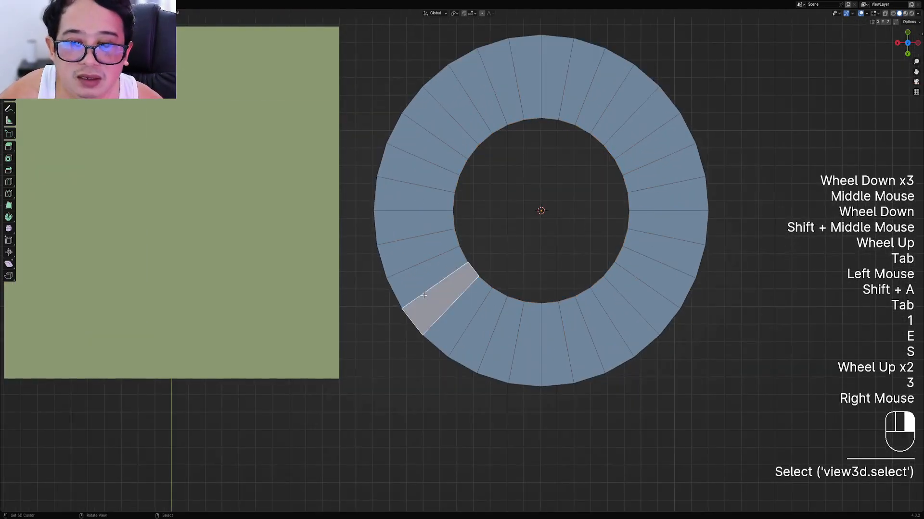
ctrl+right_click(481, 347)
ctrl+right_click(503, 346)
ctrl+right_click(580, 339)
shift+middle_drag(611, 301, 546, 182)
scroll(583, 329, down, 2)
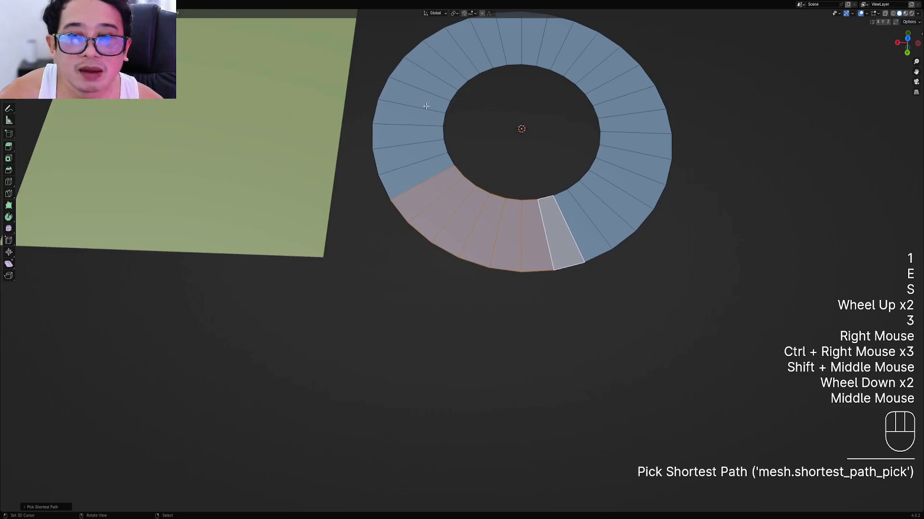
scroll(554, 151, down, 1)
middle_drag(554, 150, 456, 207)
shift+middle_drag(538, 263, 527, 245)
scroll(526, 243, up, 2)
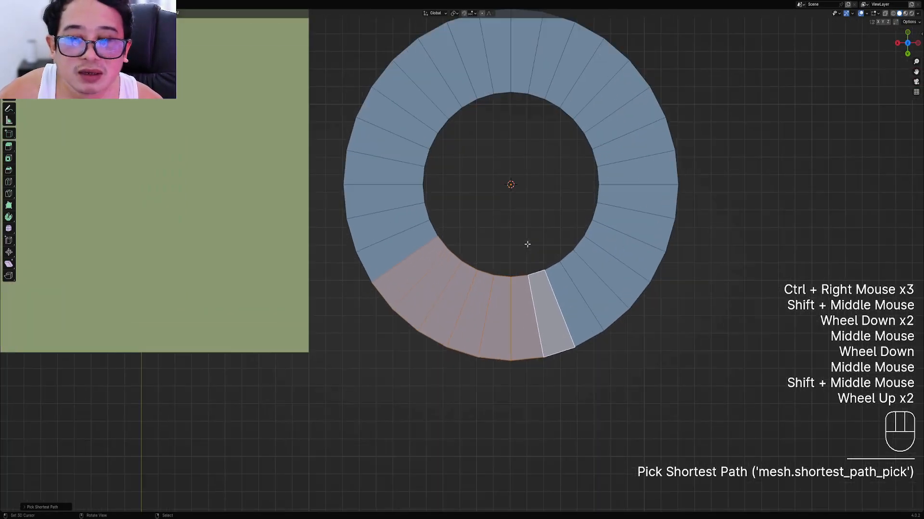
key(shift+q)
click(522, 237)
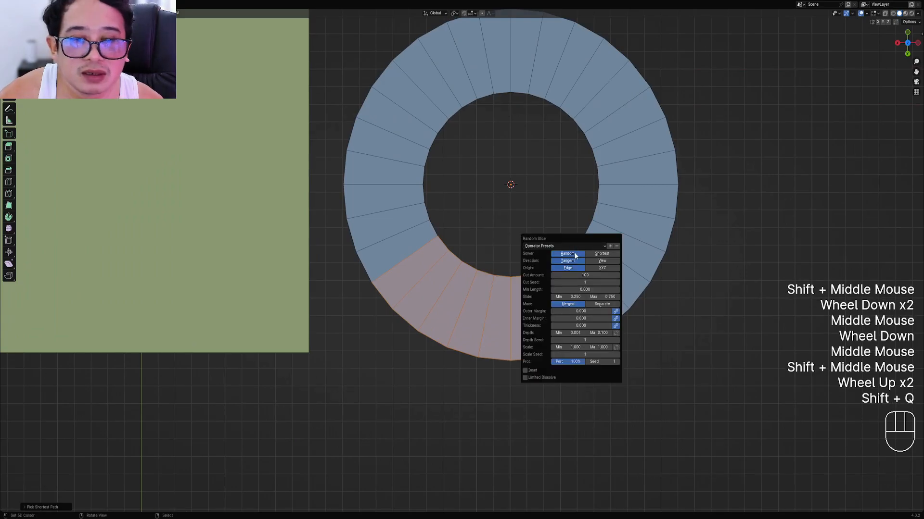
click(573, 255)
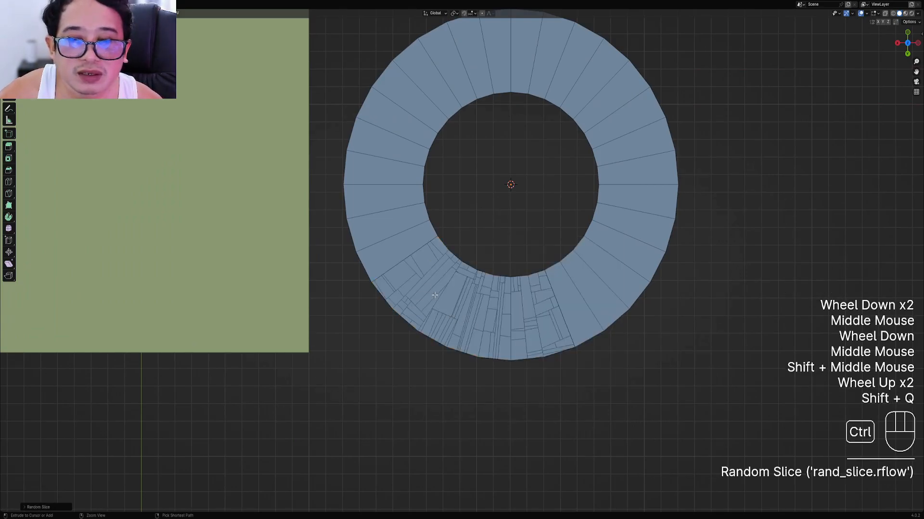
Leave Edit Mode and delete the flat ring object
key(Tab)
scroll(484, 278, down, 1)
right_click(484, 279)
key(x)
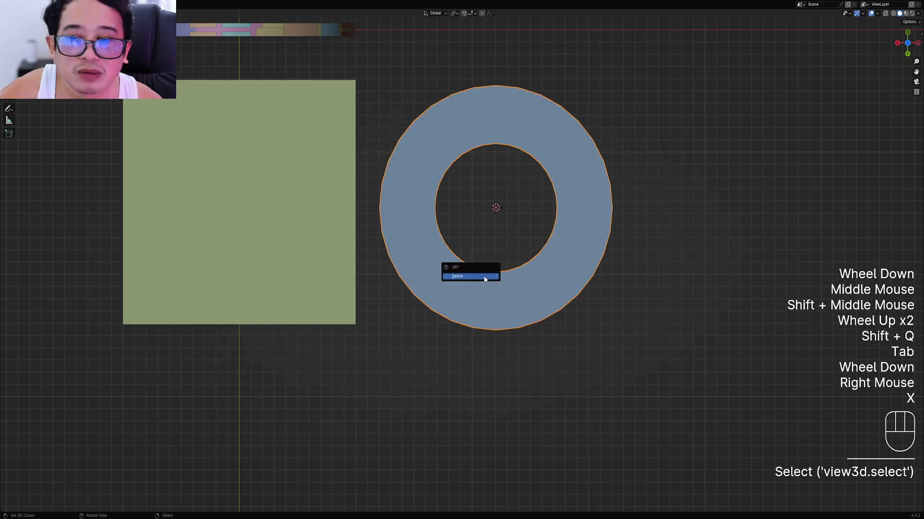
click(483, 280)
Select the sliced plane, check its mesh in Edit Mode and delete the object
scroll(462, 286, down, 2)
middle_drag(441, 295, 510, 228)
right_click(525, 157)
middle_drag(524, 158, 497, 189)
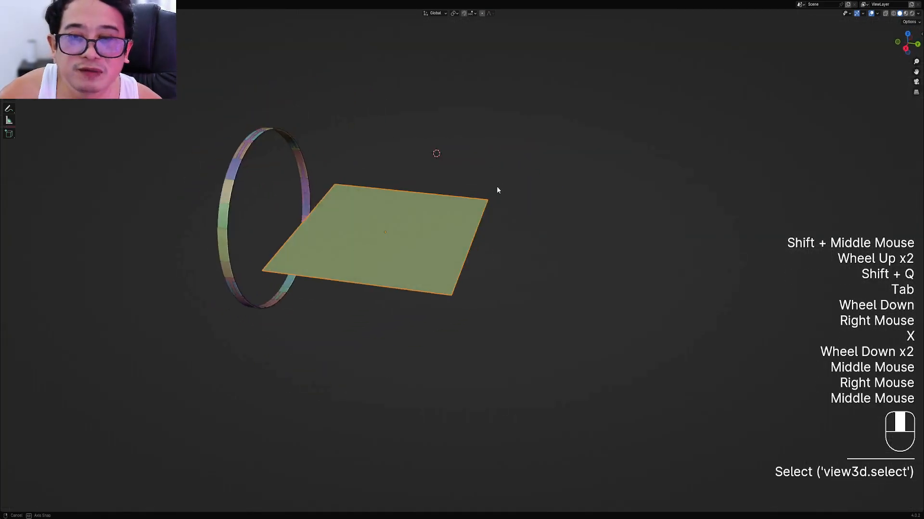
key(Tab)
scroll(481, 273, down, 1)
shift+middle_drag(481, 272, 480, 264)
scroll(468, 235, up, 1)
key(Tab)
key(x)
click(466, 236)
Add a new plane mesh at the 3D cursor beside the ring
key(shift+a)
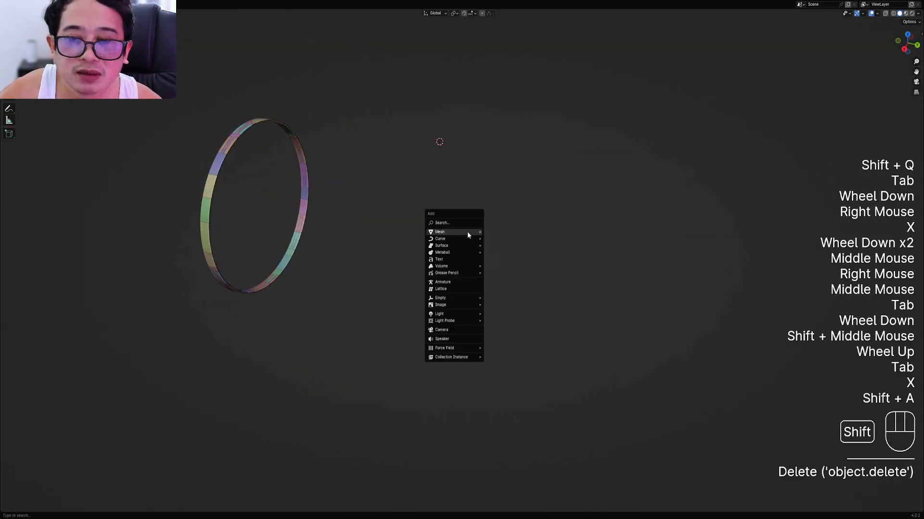
mouse_move(467, 236)
click(497, 243)
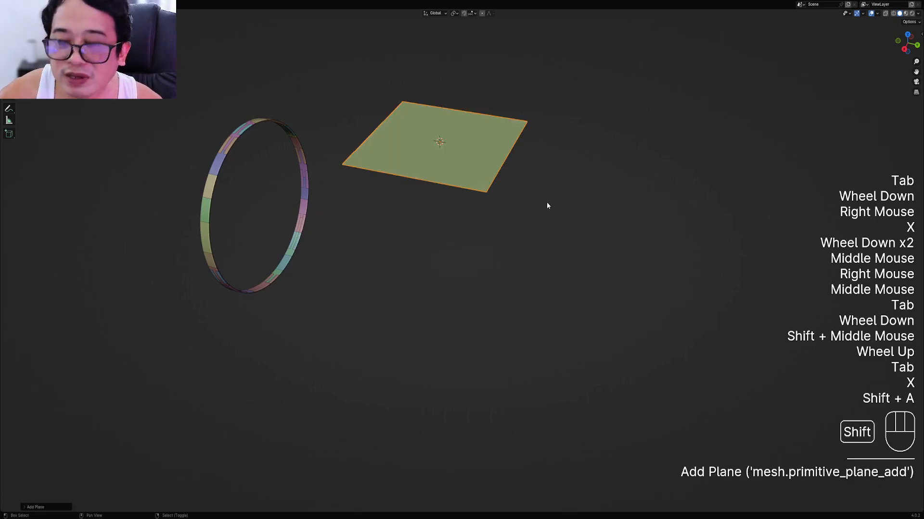
shift+middle_drag(546, 204, 491, 235)
scroll(491, 235, up, 2)
Extrude one edge of the plane diagonally downward in side view, and extrude it again outward to form a stepped surface
key(Tab)
key(2)
right_click(468, 208)
scroll(481, 247, down, 1)
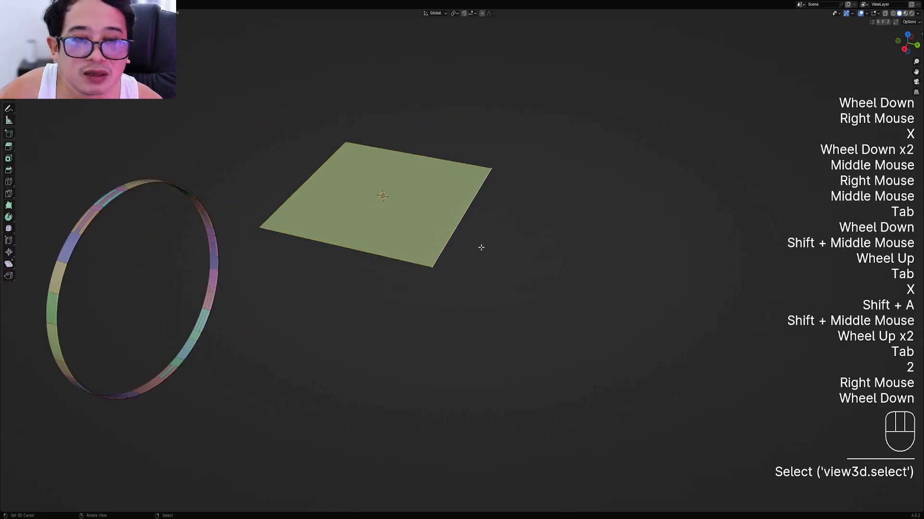
middle_drag(481, 248, 461, 226)
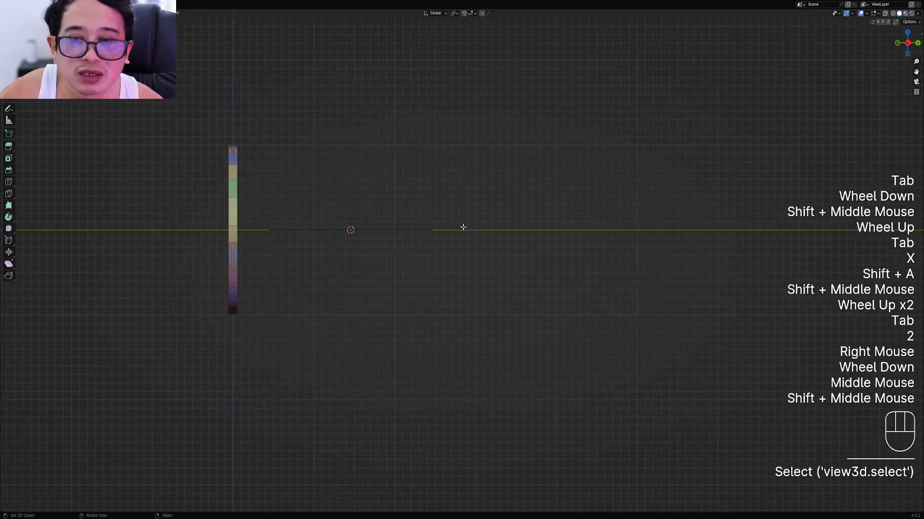
key(e)
click(505, 268)
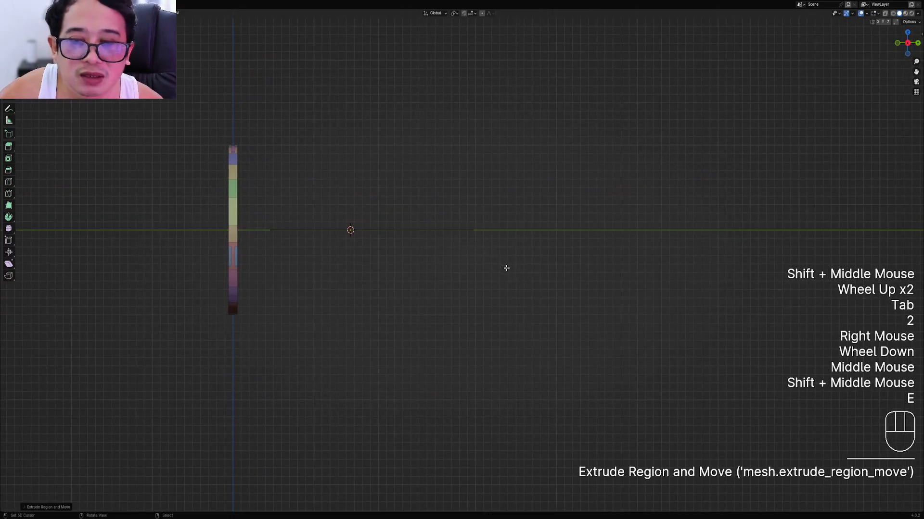
key(shift+z)
key(shift+z)
key(g)
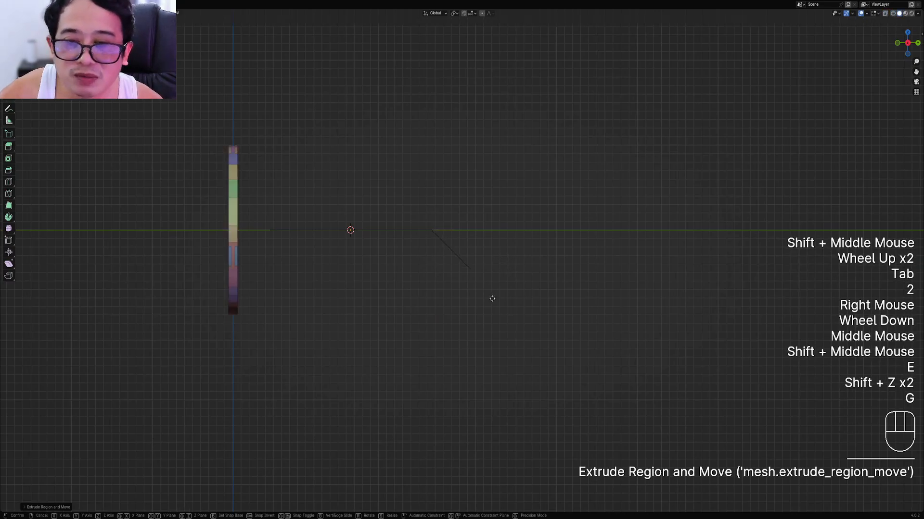
key(e)
click(585, 284)
Select all three faces of the stepped surface and apply Random Slice to them
middle_drag(586, 284, 404, 251)
scroll(404, 252, down, 2)
key(3)
shift+right_click(403, 251)
shift+right_click(438, 255)
key(shift+q)
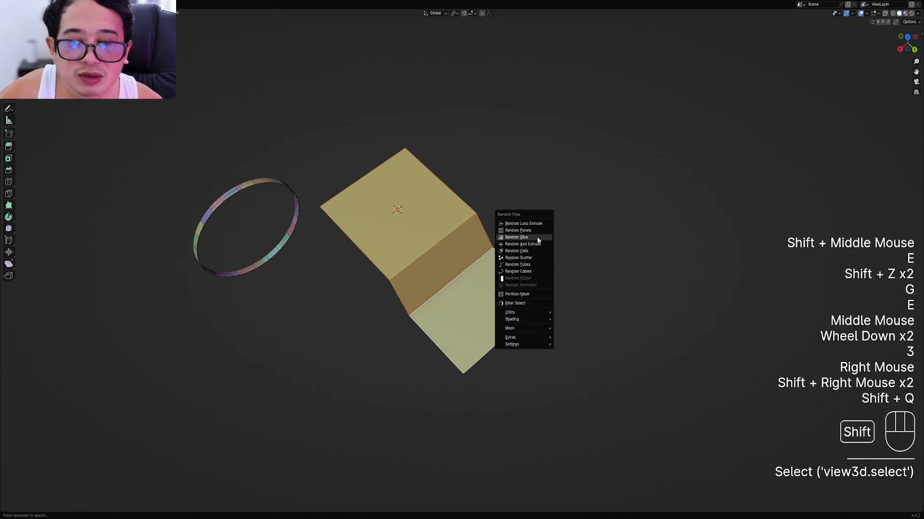
click(537, 236)
click(583, 258)
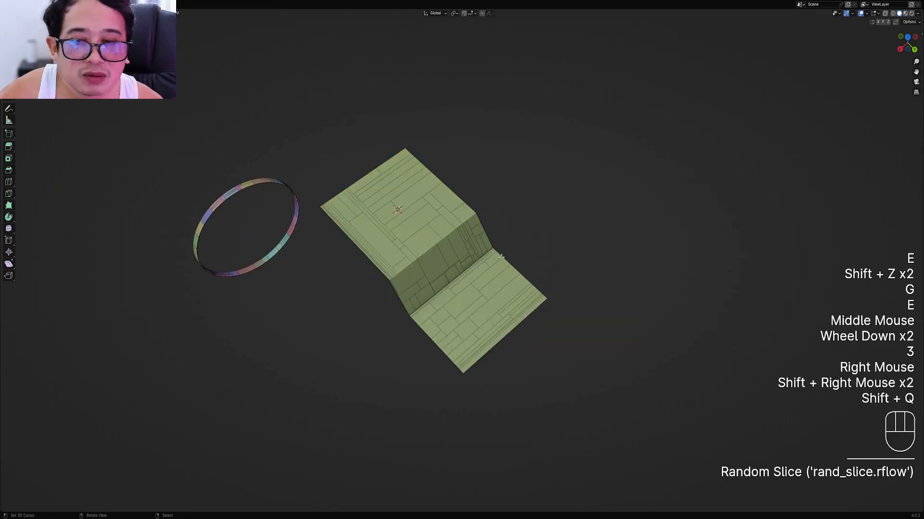
scroll(493, 259, up, 2)
shift+middle_drag(473, 271, 524, 253)
middle_drag(607, 276, 529, 246)
Leave Edit Mode and delete the stepped surface object
key(Tab)
scroll(487, 236, down, 1)
key(x)
click(487, 235)
Select a panel on the ring's lower arc and examine its mesh in Edit Mode
shift+middle_drag(410, 197, 458, 264)
scroll(458, 264, up, 2)
alt+middle_click(459, 260)
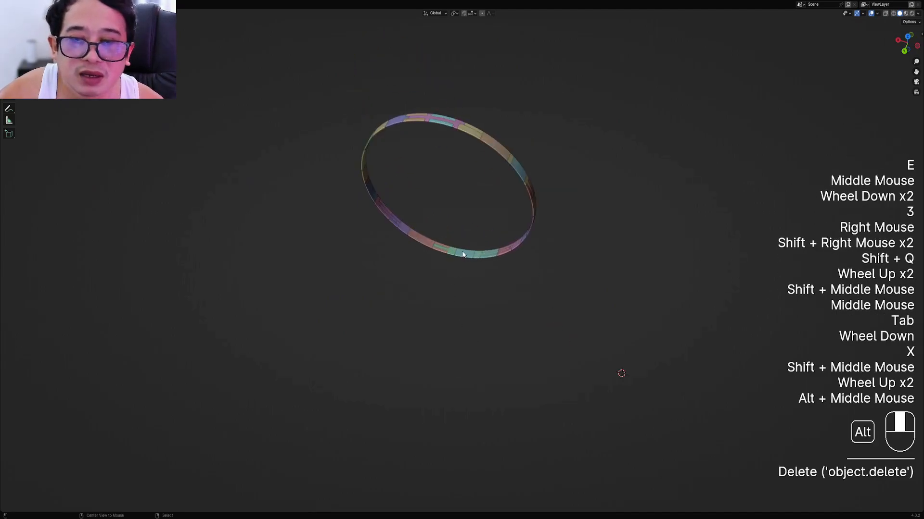
scroll(462, 250, up, 1)
scroll(462, 253, up, 2)
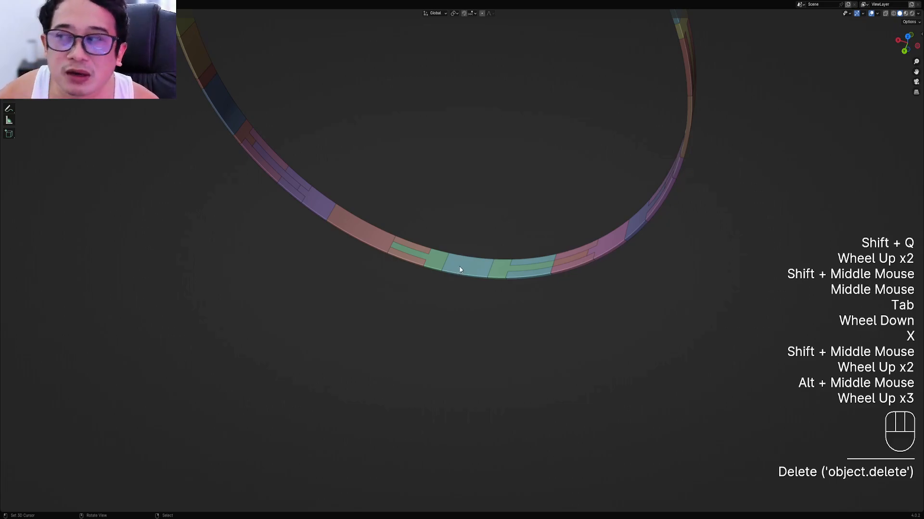
middle_drag(460, 270, 473, 238)
scroll(464, 229, up, 1)
key(Tab)
right_click(414, 227)
key(Tab)
scroll(473, 237, up, 2)
key(Tab)
Select the wide reddish panel on the ring's lower arc and check its mesh in Edit Mode
right_click(300, 244)
key(Tab)
scroll(302, 244, down, 1)
shift+middle_drag(302, 245, 367, 236)
key(Tab)
Run Random Slice on the selected reddish panel using the "tangent edge dissolved" preset
alt+middle_click(461, 261)
alt+middle_drag(499, 274, 426, 332)
scroll(465, 242, down, 1)
shift+middle_drag(466, 242, 465, 269)
middle_drag(464, 270, 424, 227)
middle_drag(505, 301, 495, 249)
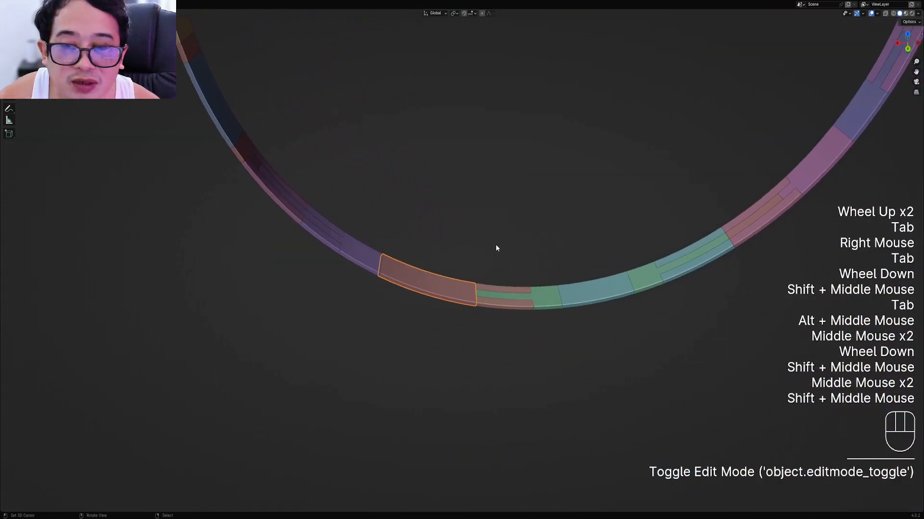
scroll(495, 222, up, 2)
key(shift+q)
click(496, 223)
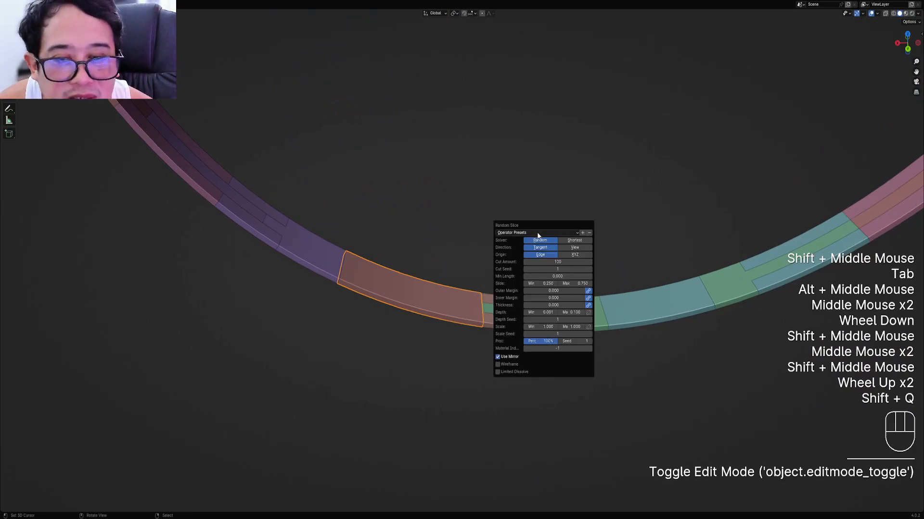
click(536, 233)
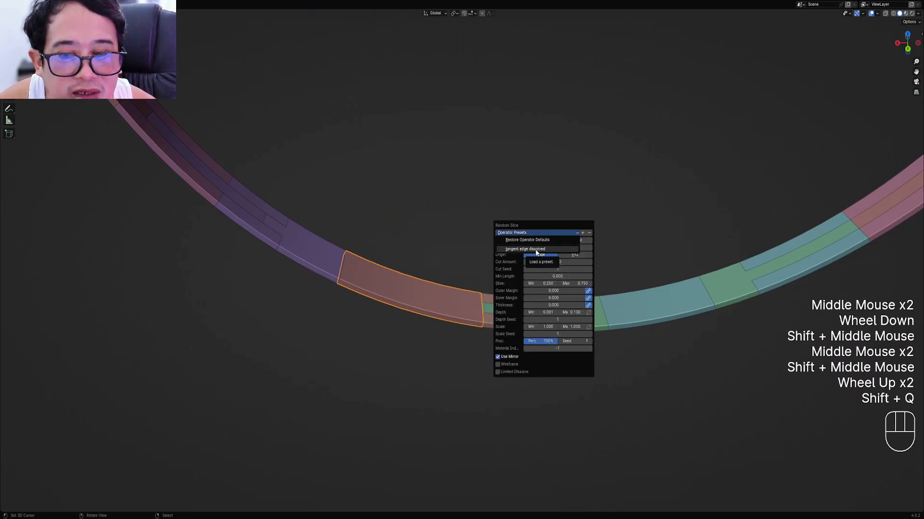
click(536, 249)
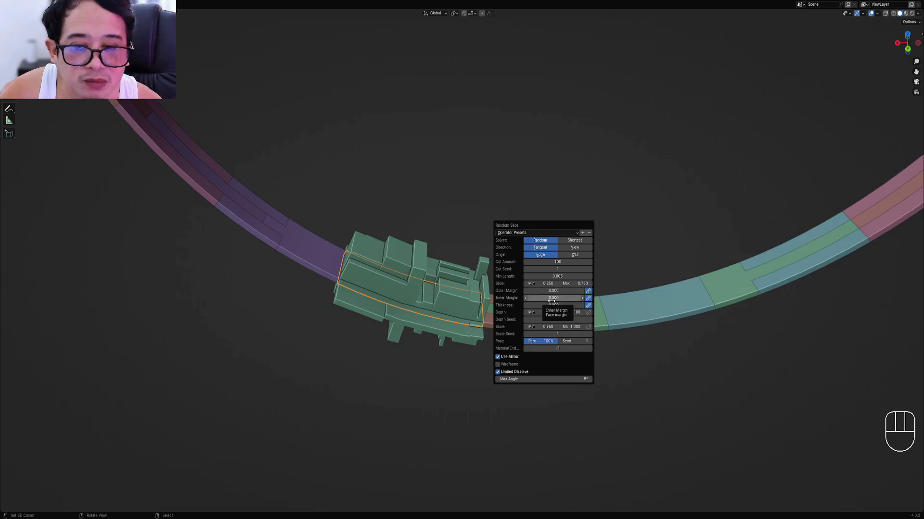
Try an inner margin of 0.001 on the Random Slice blocks and reset it to 0.000
middle_drag(200, 364, 345, 336)
scroll(392, 320, up, 2)
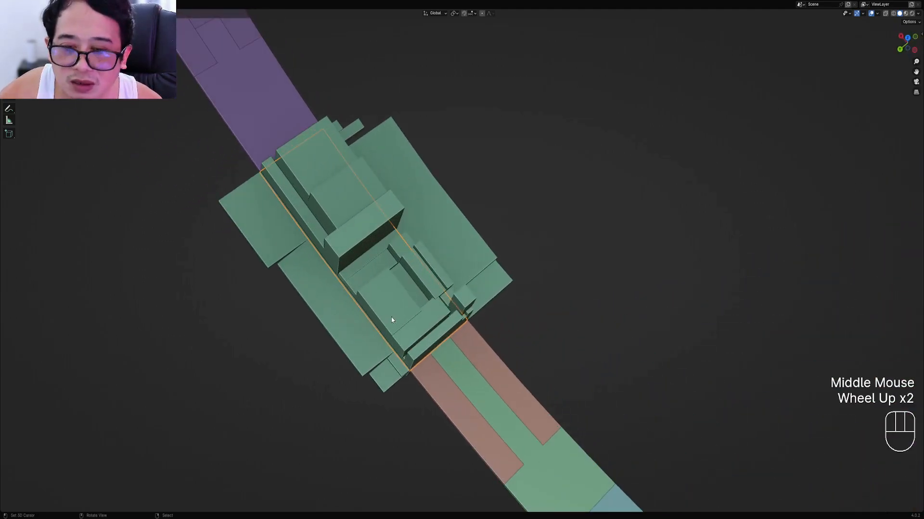
scroll(392, 320, up, 1)
middle_drag(392, 320, 456, 305)
key(F9)
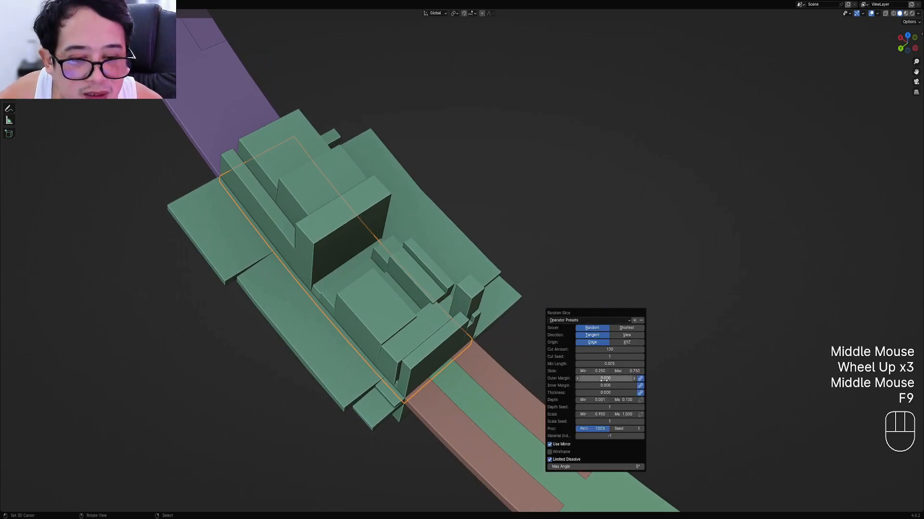
mouse_move(605, 379)
mouse_down()
mouse_move(630, 378)
mouse_move(606, 378)
mouse_move(607, 385)
mouse_up()
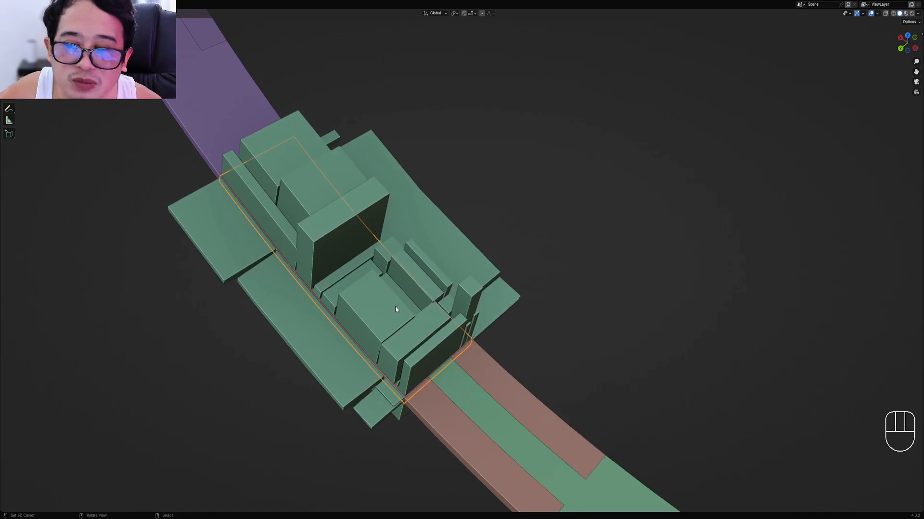
scroll(415, 319, up, 2)
scroll(301, 362, down, 2)
middle_drag(501, 357, 573, 383)
scroll(573, 382, down, 1)
key(F9)
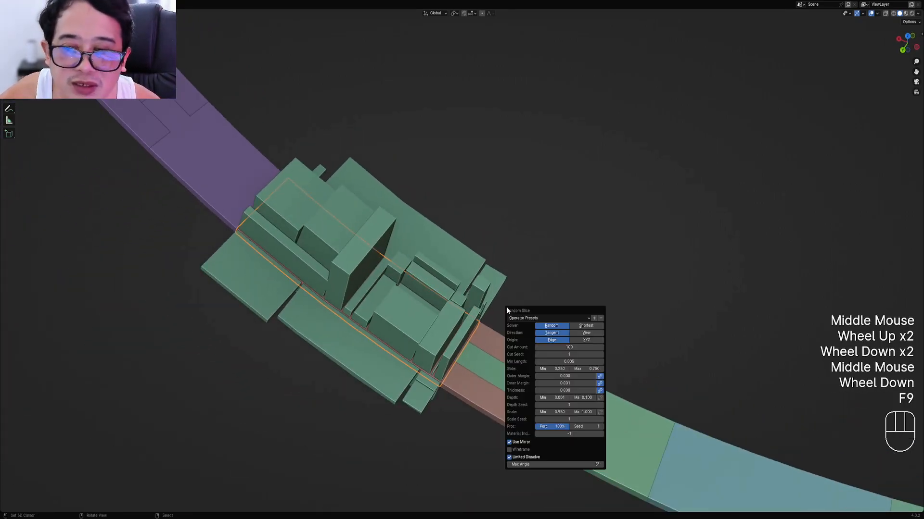
drag(573, 385, 572, 384)
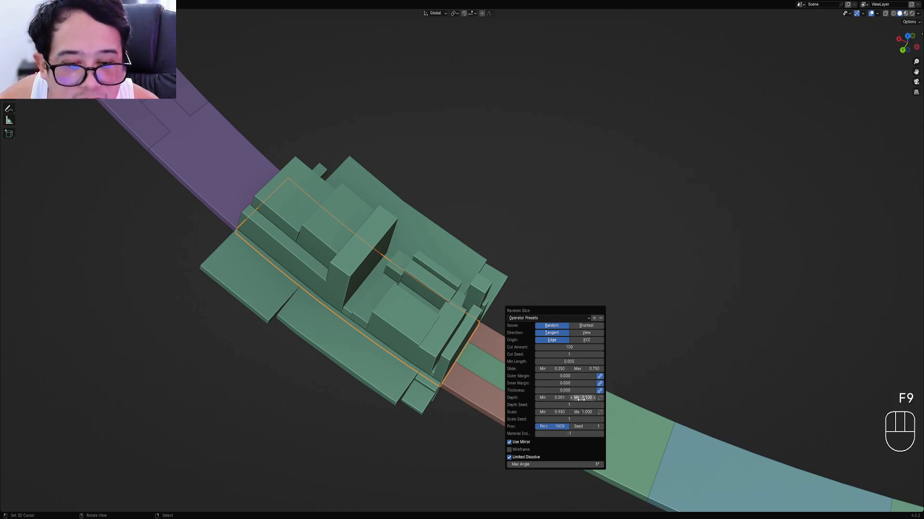
Lower the Random Slice maximum depth to 0.032 to flatten the blocks
drag(586, 398, 565, 398)
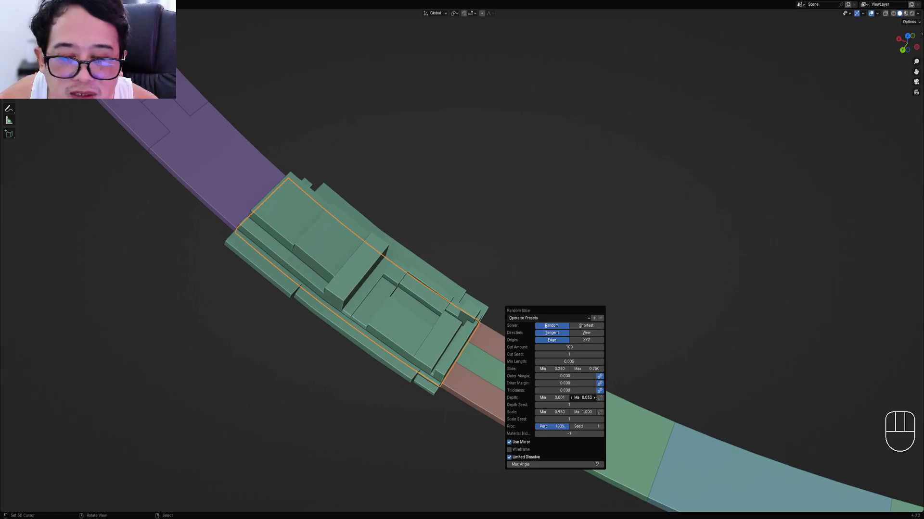
scroll(445, 299, down, 2)
middle_drag(445, 299, 518, 289)
key(F9)
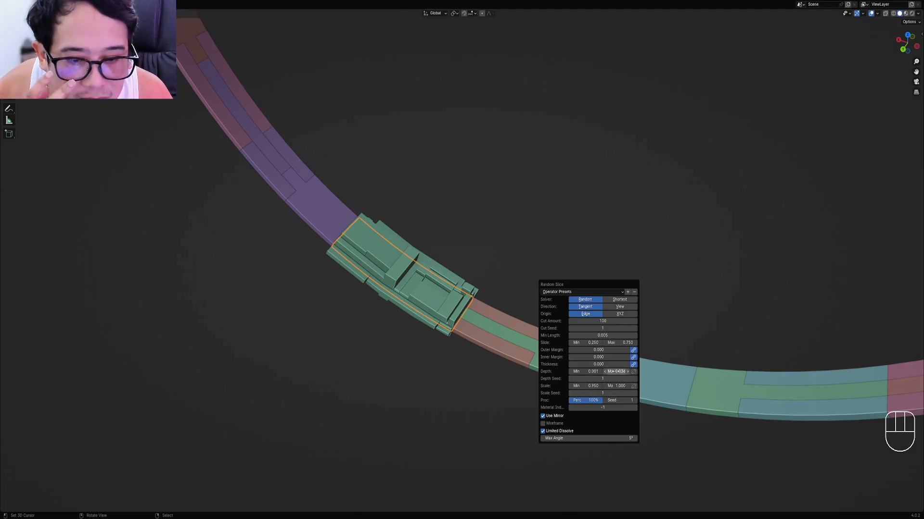
drag(617, 371, 591, 371)
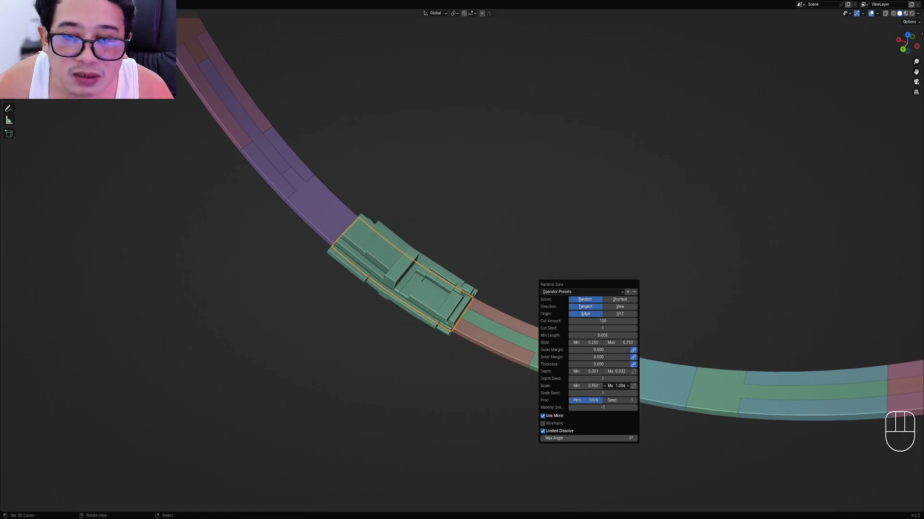
Lower the Random Slice maximum scale to about 0.873 and try adjusting the thickness
drag(617, 386, 609, 386)
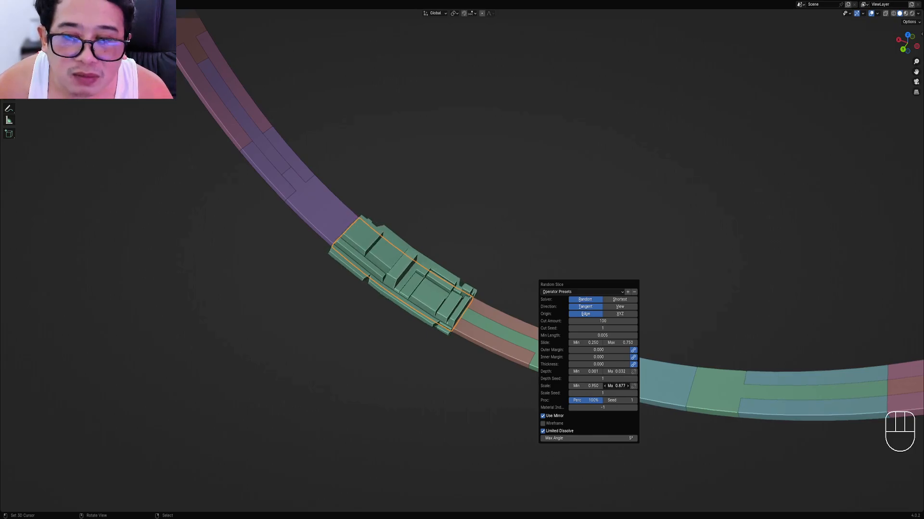
scroll(368, 282, up, 2)
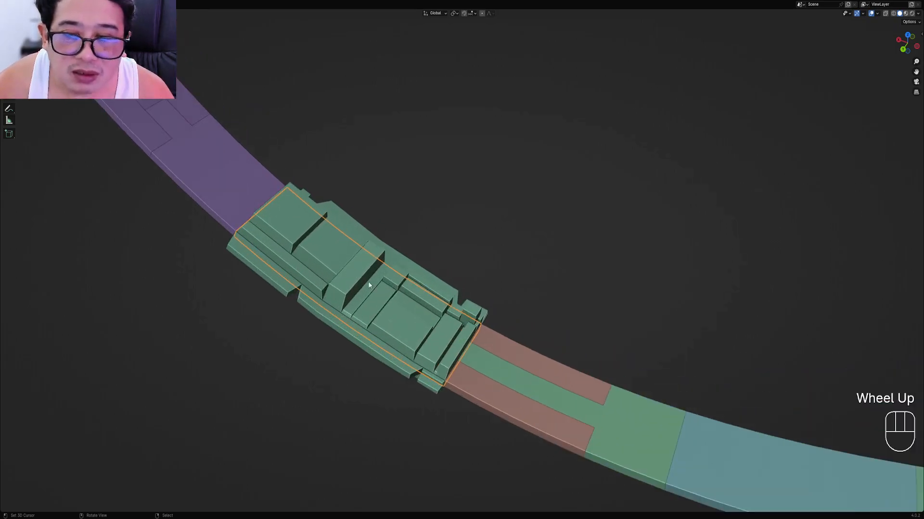
middle_drag(368, 281, 481, 269)
shift+middle_drag(481, 270, 520, 290)
key(F9)
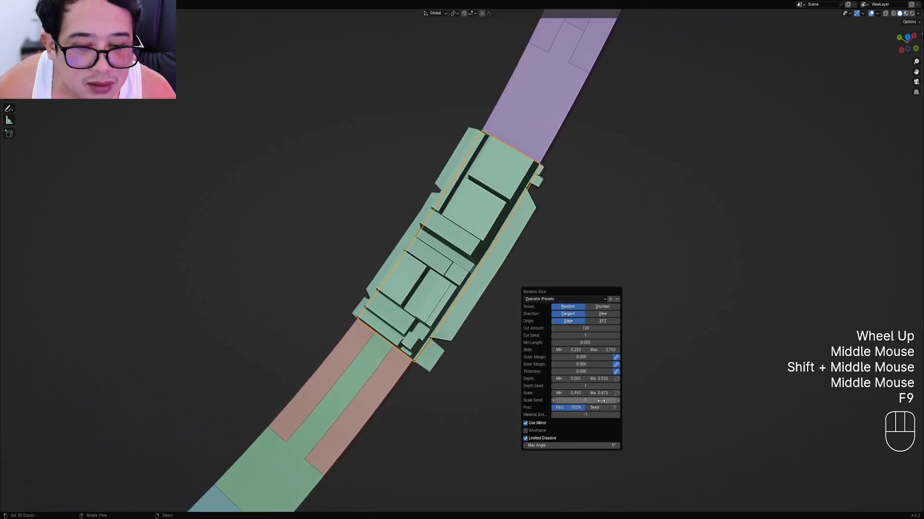
drag(604, 393, 481, 393)
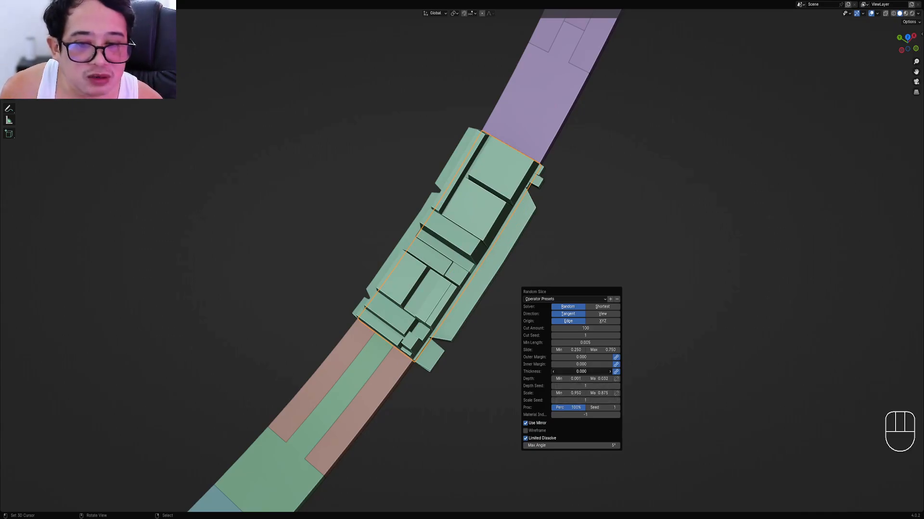
mouse_move(581, 372)
mouse_down()
mouse_move(621, 371)
mouse_move(581, 371)
mouse_up()
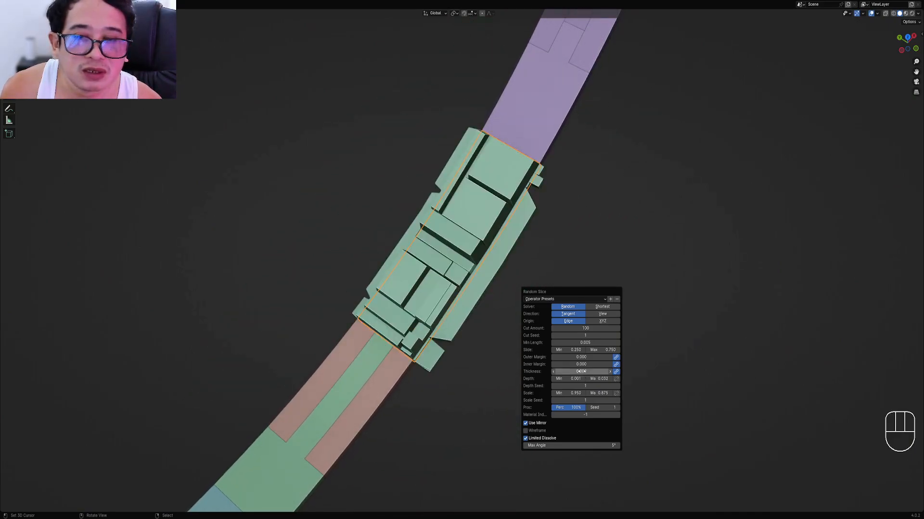
Try near-zero scaling of the block tops, with minimum scale 0.015 and maximum scale 0.010
scroll(330, 376, down, 1)
middle_drag(330, 377, 498, 330)
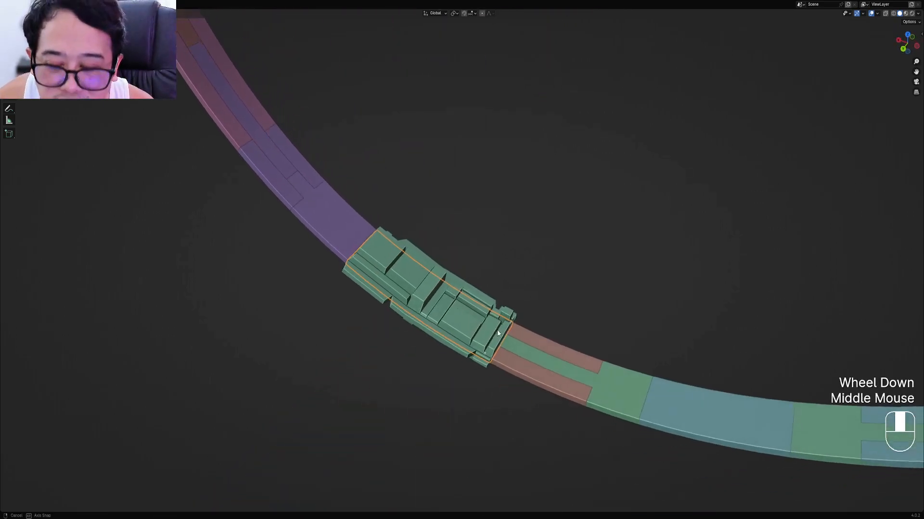
scroll(526, 325, up, 2)
key(F9)
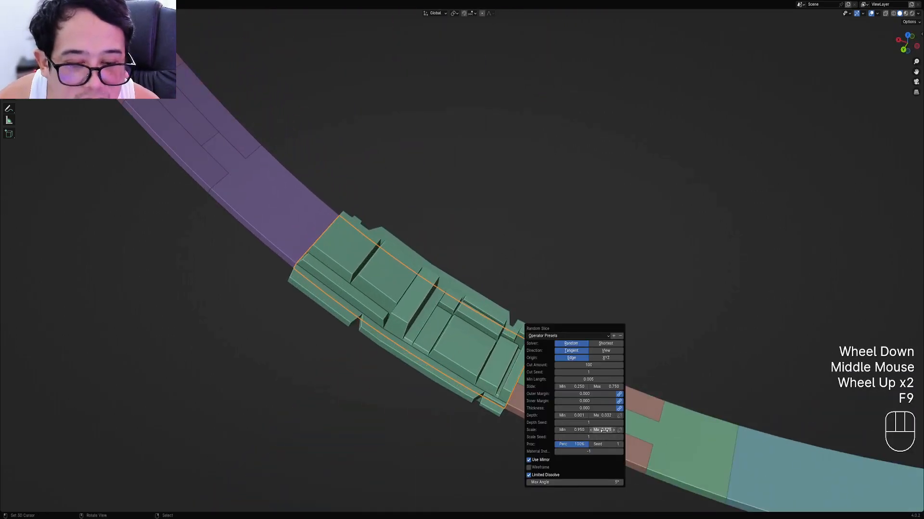
drag(605, 430, 528, 432)
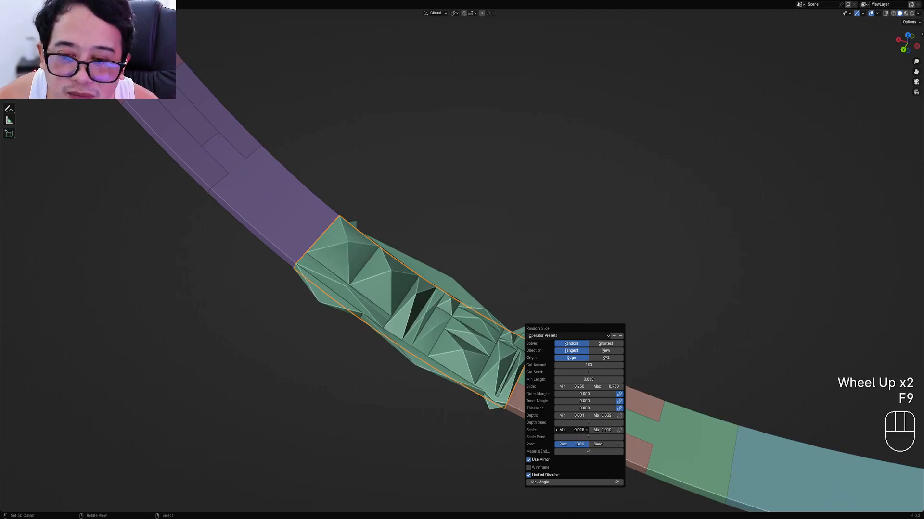
scroll(279, 397, up, 2)
middle_drag(279, 397, 415, 414)
scroll(364, 315, down, 2)
middle_drag(410, 336, 522, 332)
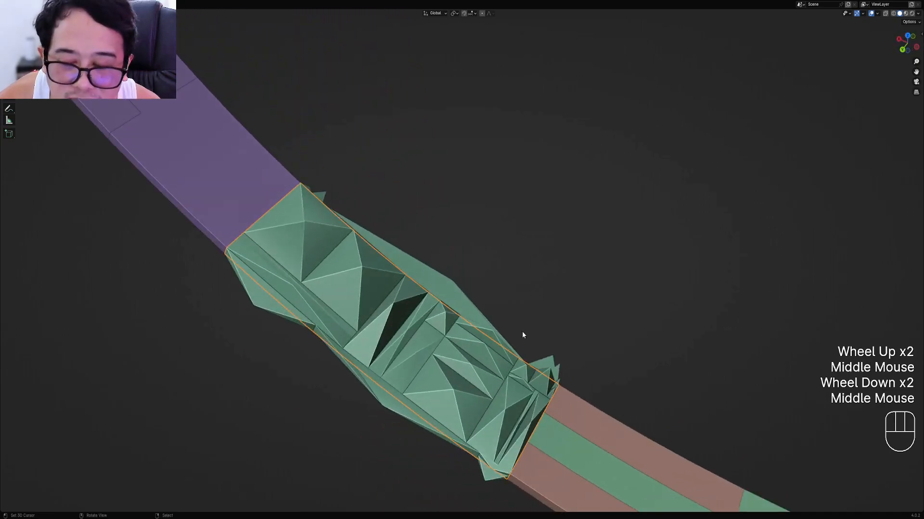
Set the Random Slice minimum scale to 1 and raise the maximum scale to 0.902
key(F9)
click(568, 436)
text(1)
key(Return)
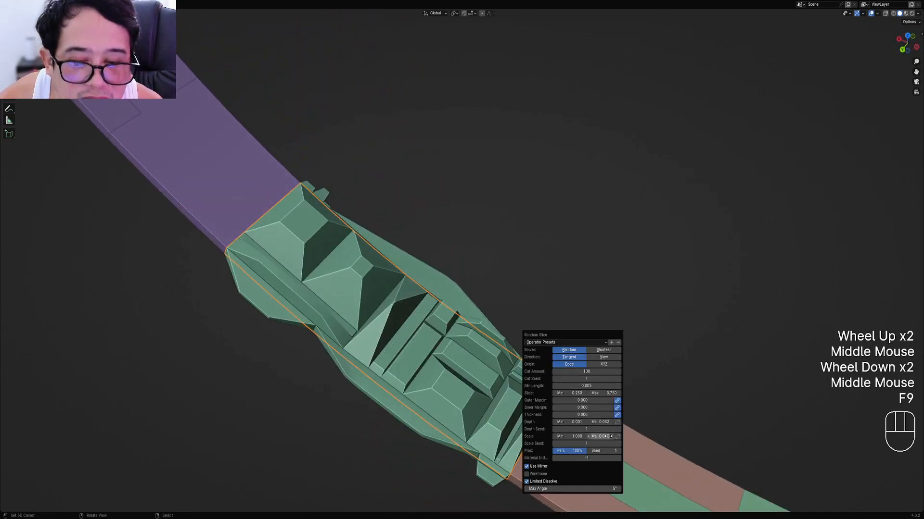
drag(608, 436, 628, 437)
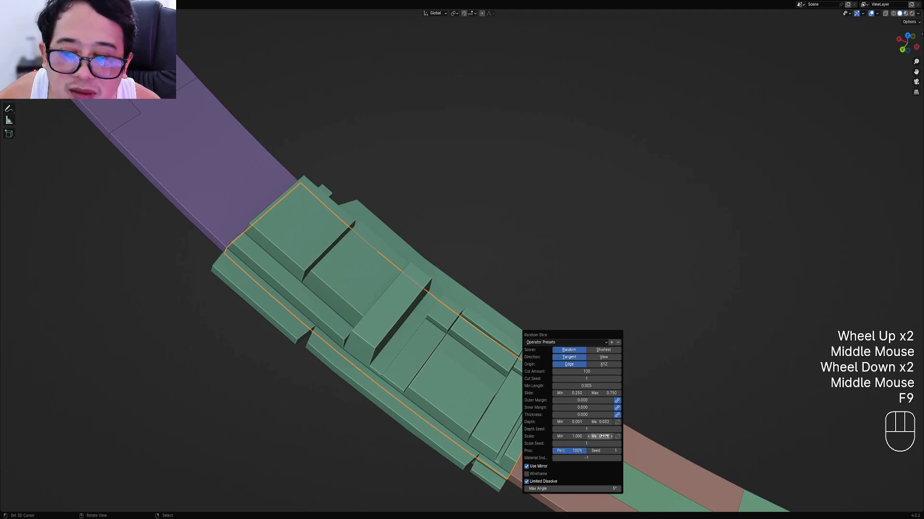
Raise the Random Slice cut amount to 296 and set the minimum length to 0.01
scroll(490, 277, down, 2)
middle_drag(476, 270, 491, 277)
key(F9)
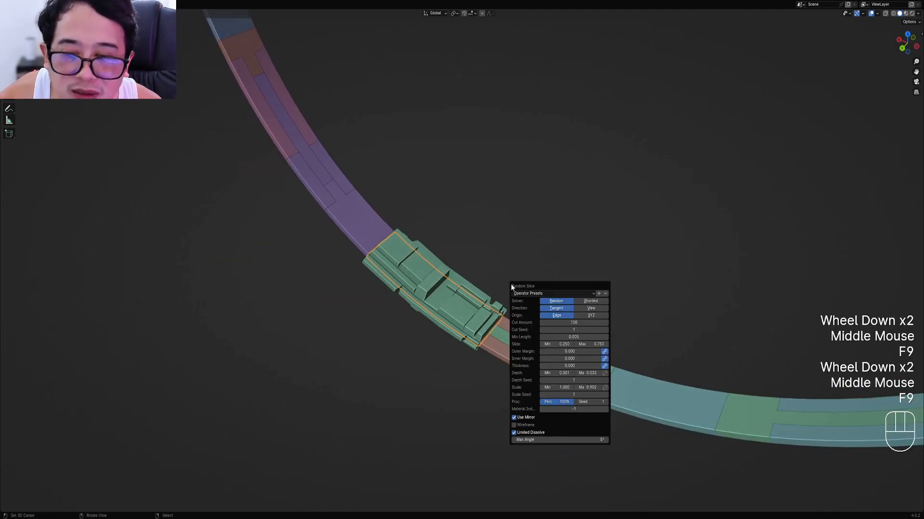
drag(567, 324, 620, 323)
click(566, 338)
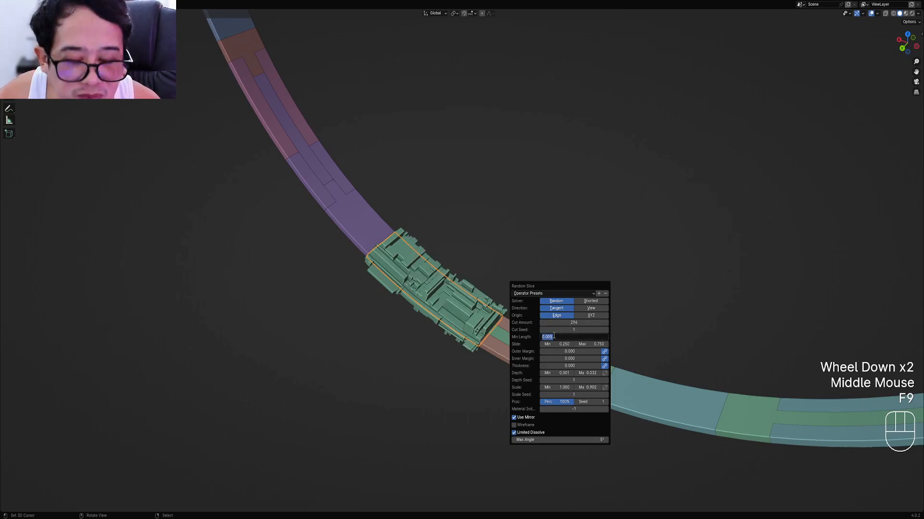
key(BackSpace)
text(.01)
key(Return)
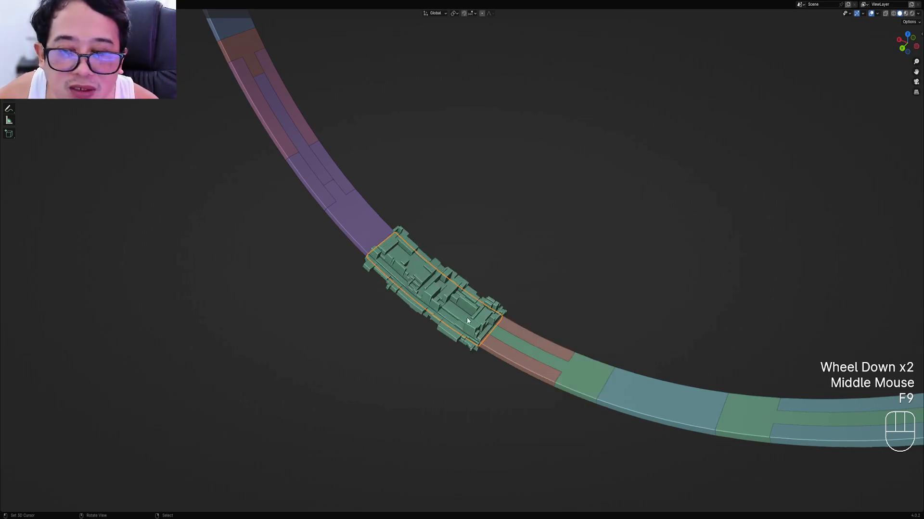
Hide the viewport overlays and inspect the sliced blocks on the panel up close
middle_drag(467, 317, 314, 333)
scroll(432, 283, up, 2)
key(shift+alt+z)
scroll(440, 298, up, 1)
scroll(433, 309, down, 2)
scroll(530, 290, up, 3)
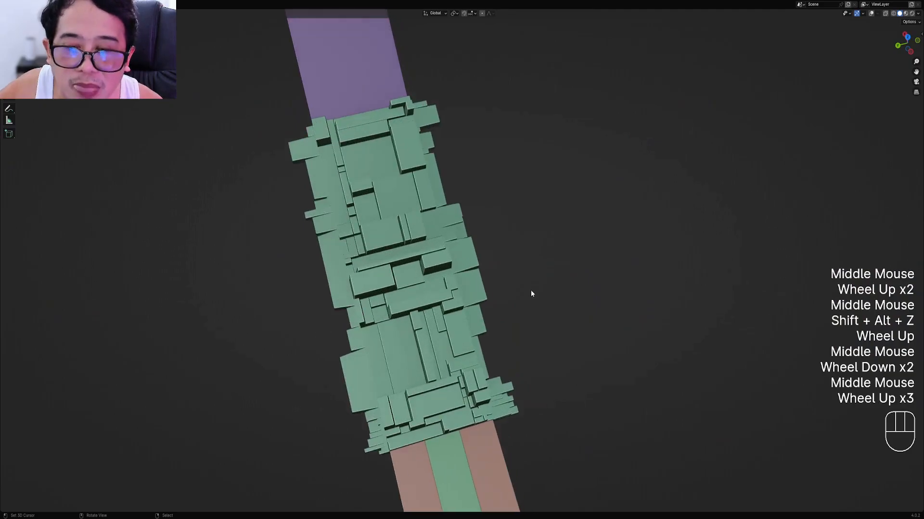
Try a Random Slice minimum length of 0 and view the blocks from a lower angle
key(F9)
click(581, 341)
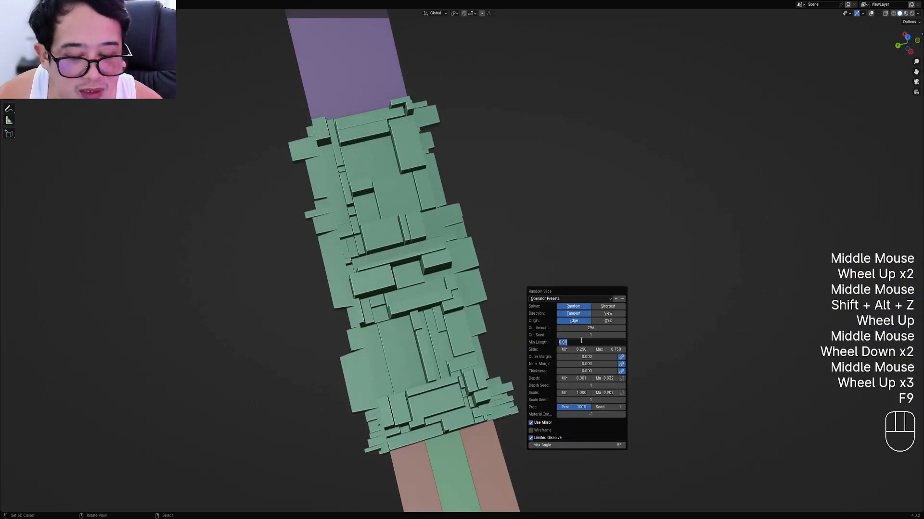
text(0)
key(Return)
middle_drag(592, 375, 476, 313)
key(F9)
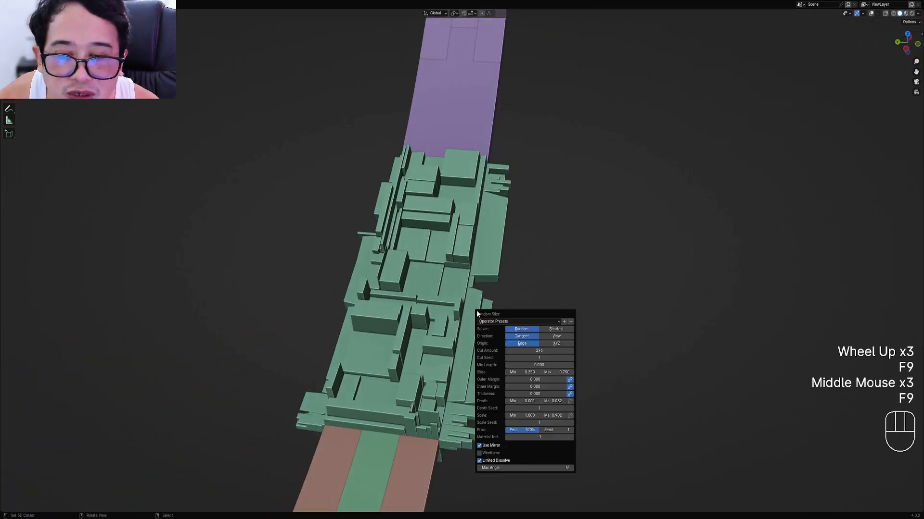
Try Random Slice minimum lengths of 0.01 and 0.1 to compare the block sizes
click(534, 365)
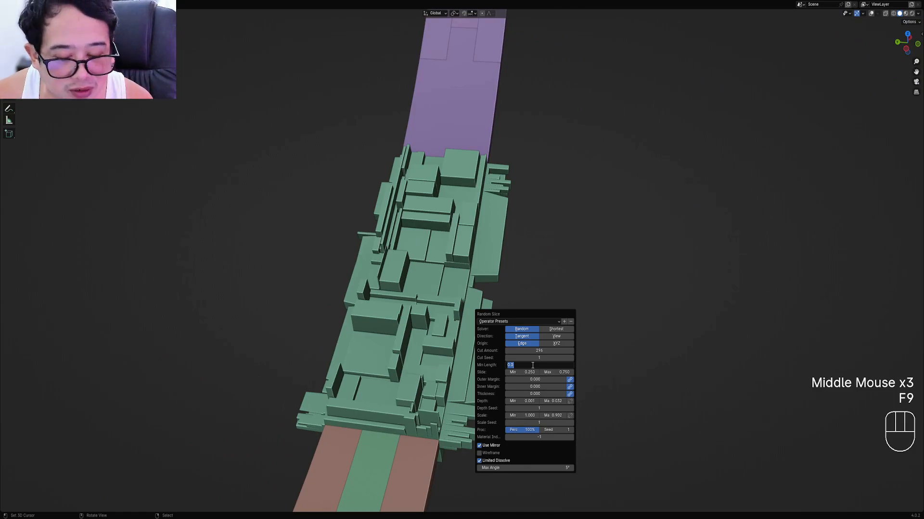
key(Return)
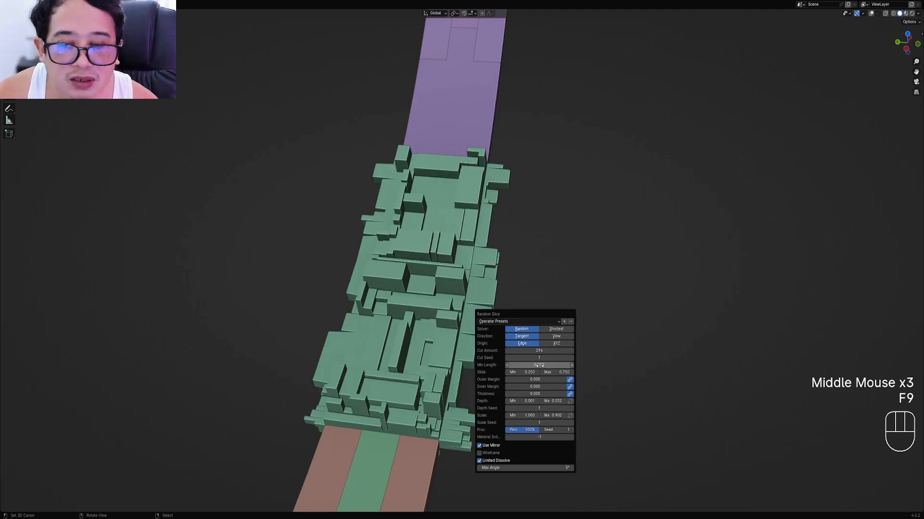
click(539, 366)
text(.1)
key(Return)
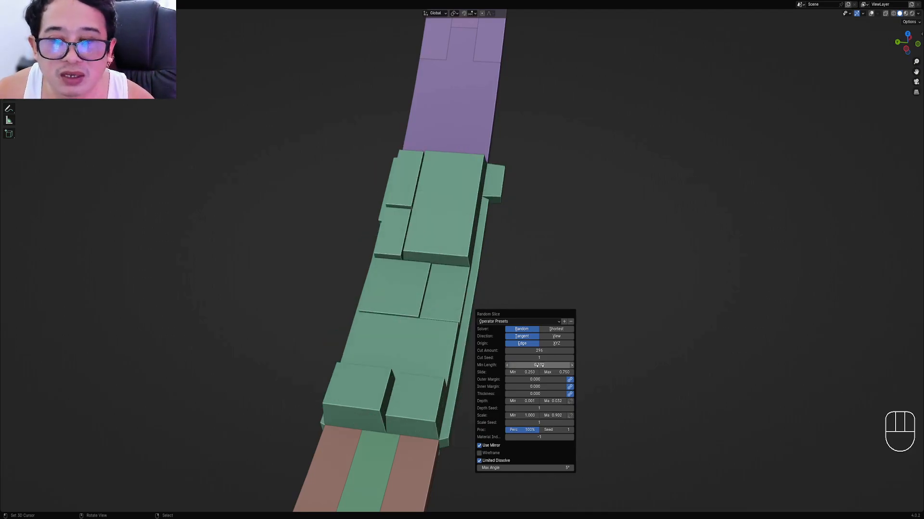
Set the Random Slice minimum length back to 0.01 and check the panel against the ring
click(539, 366)
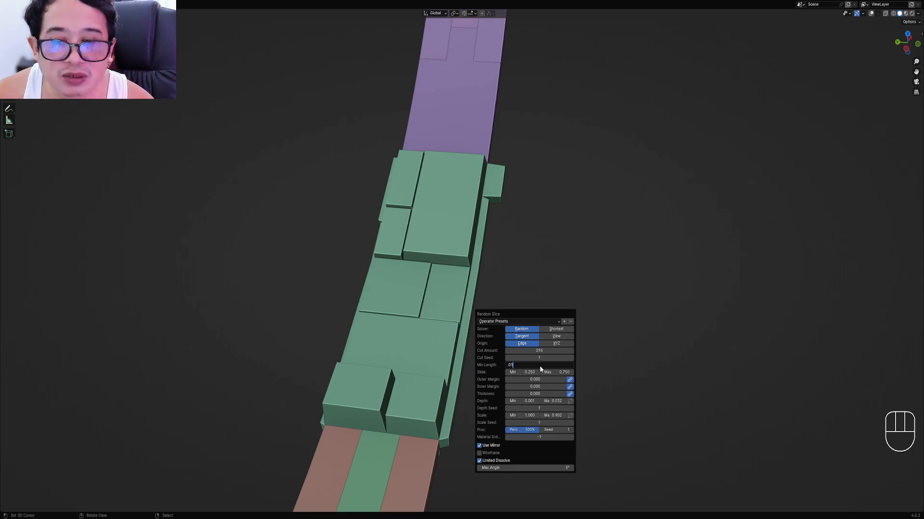
key(Return)
scroll(414, 277, down, 3)
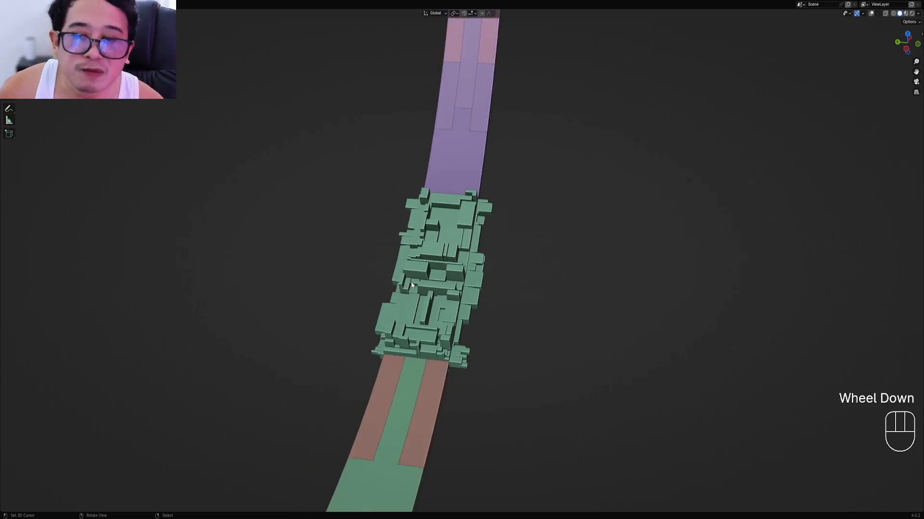
middle_drag(413, 276, 479, 306)
scroll(500, 305, down, 2)
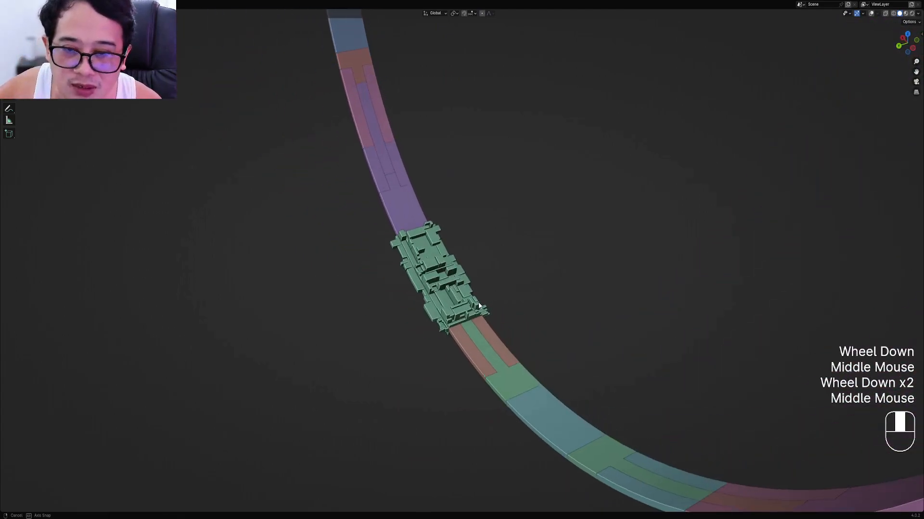
Raise the Random Slice cut amount to 300 and then further to 400
scroll(489, 282, up, 1)
key(F9)
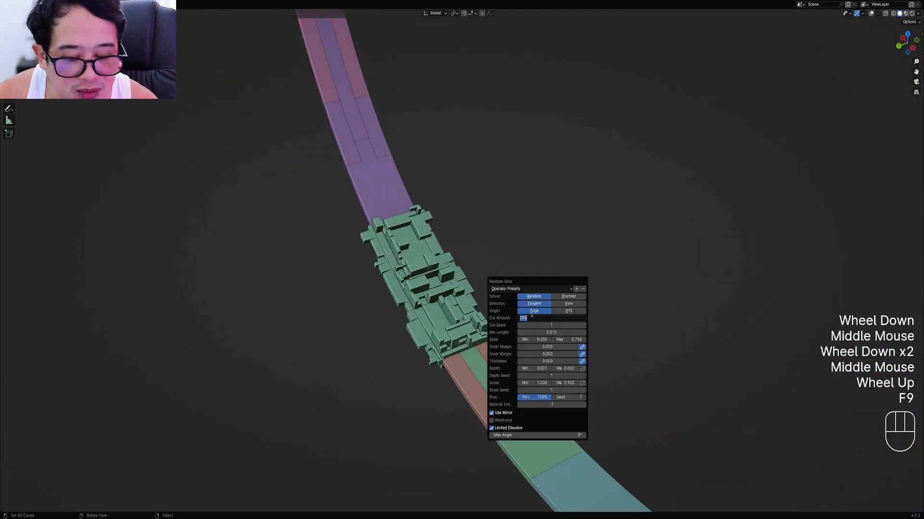
click(531, 315)
text(300)
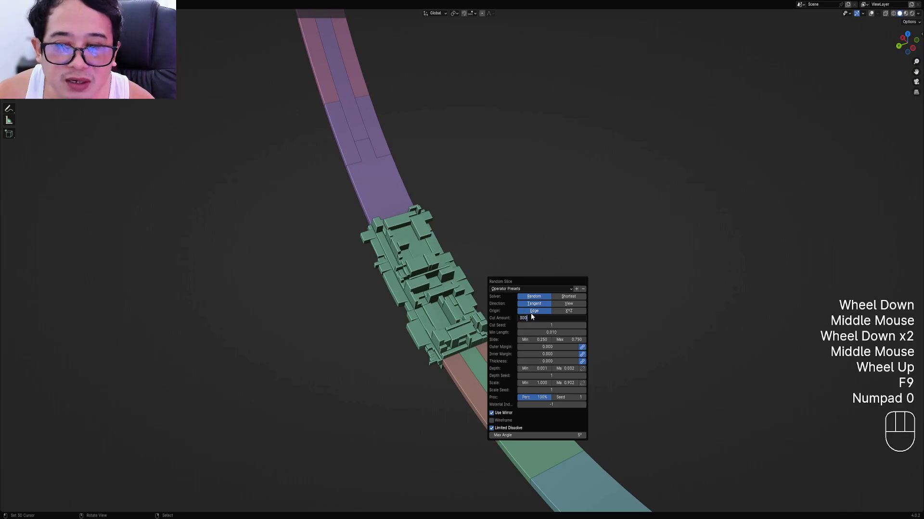
key(Return)
click(534, 316)
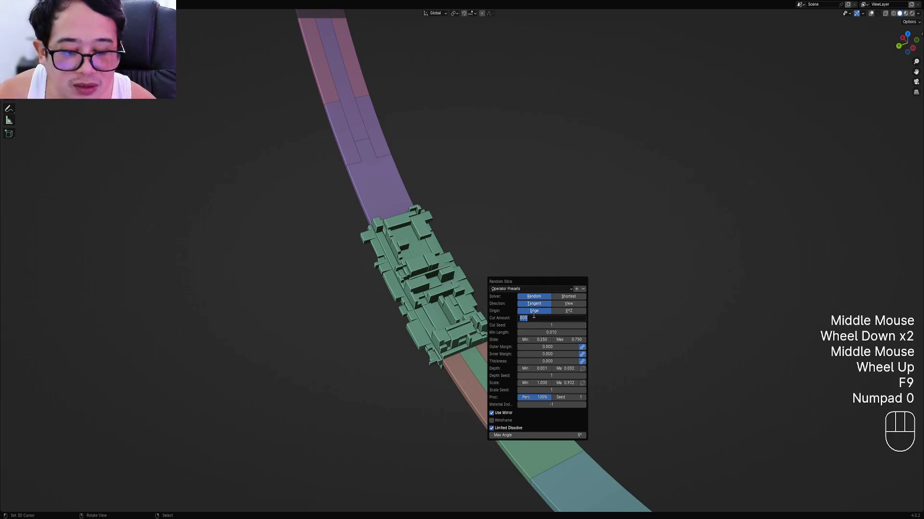
text(400)
key(Return)
scroll(533, 313, down, 2)
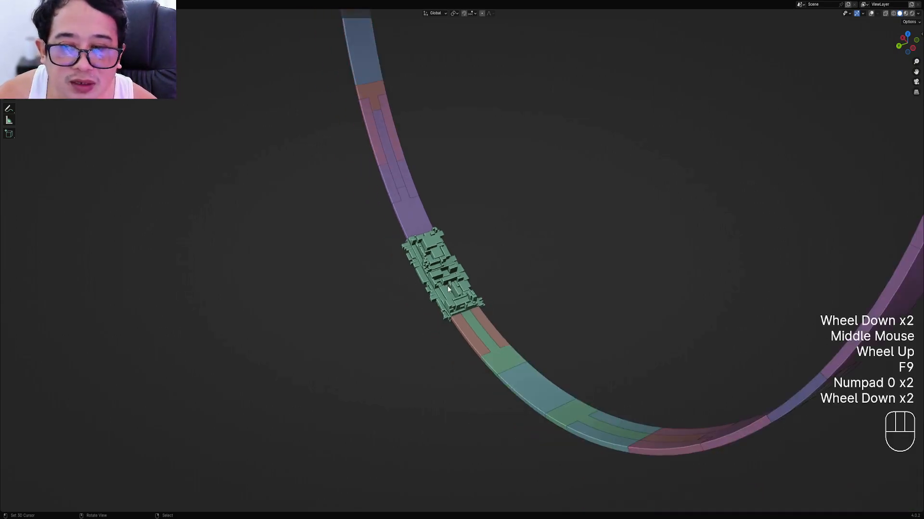
Show the viewport overlays and repeat Random Slice on the two reddish strips beside the detailed block and on the adjoining green panel
middle_drag(533, 313, 497, 256)
scroll(512, 264, up, 2)
right_click(466, 277)
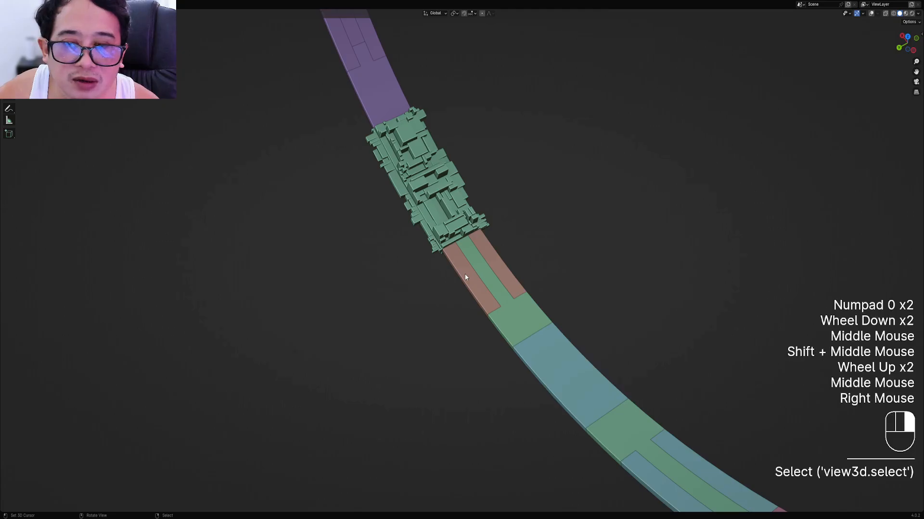
key(shift+alt+z)
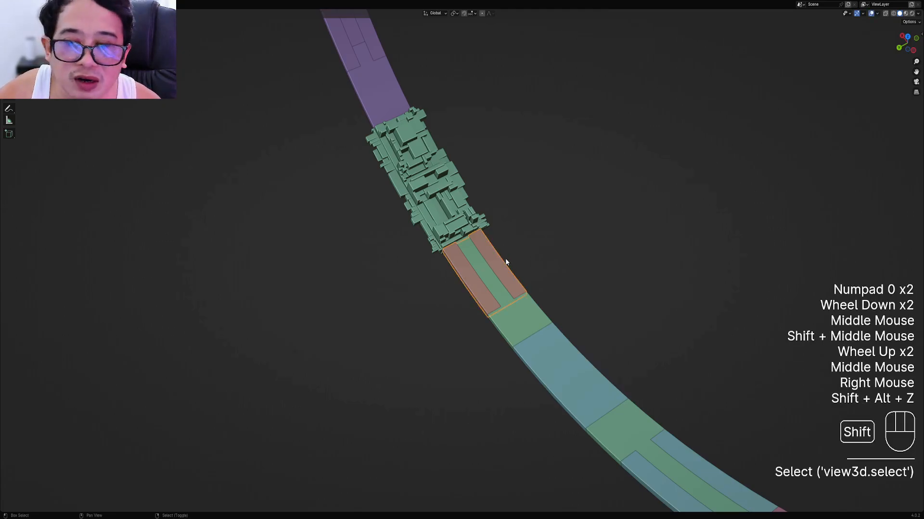
key(shift+r)
middle_drag(456, 338, 514, 263)
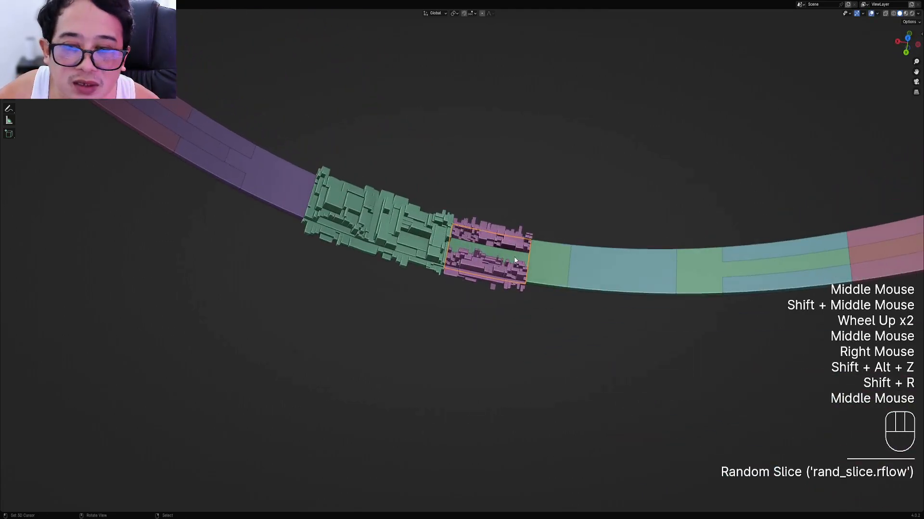
shift+right_click(514, 261)
key(shift+r)
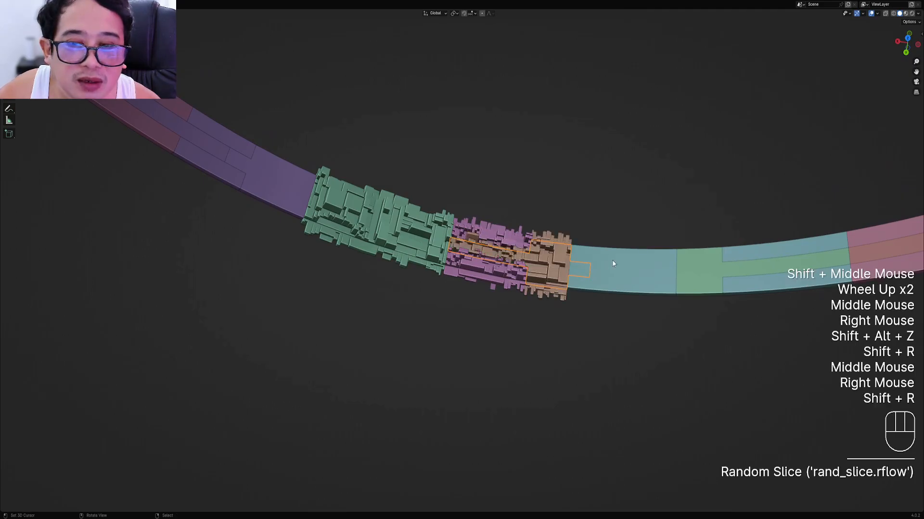
Repeat Random Slice on the plain cyan panel and on the green T-shaped panel following it
scroll(614, 264, down, 1)
shift+middle_drag(611, 265, 520, 279)
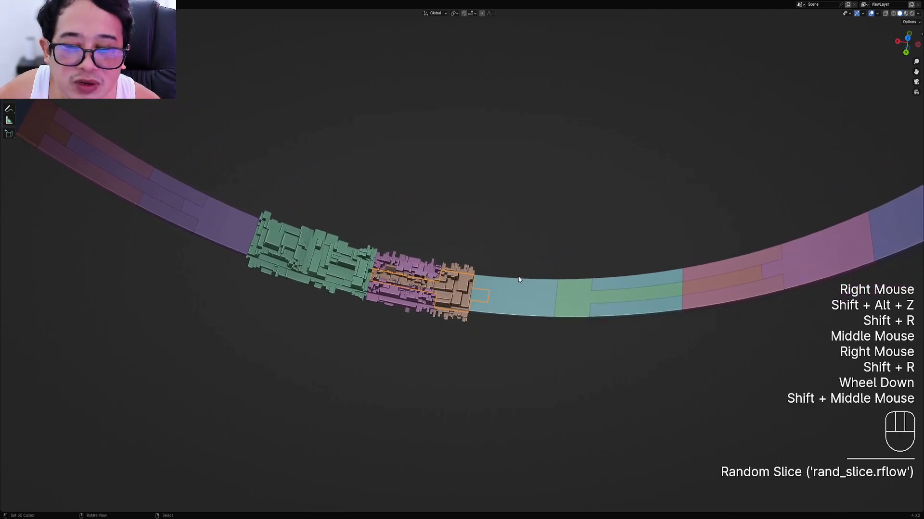
scroll(520, 264, down, 1)
scroll(518, 263, up, 1)
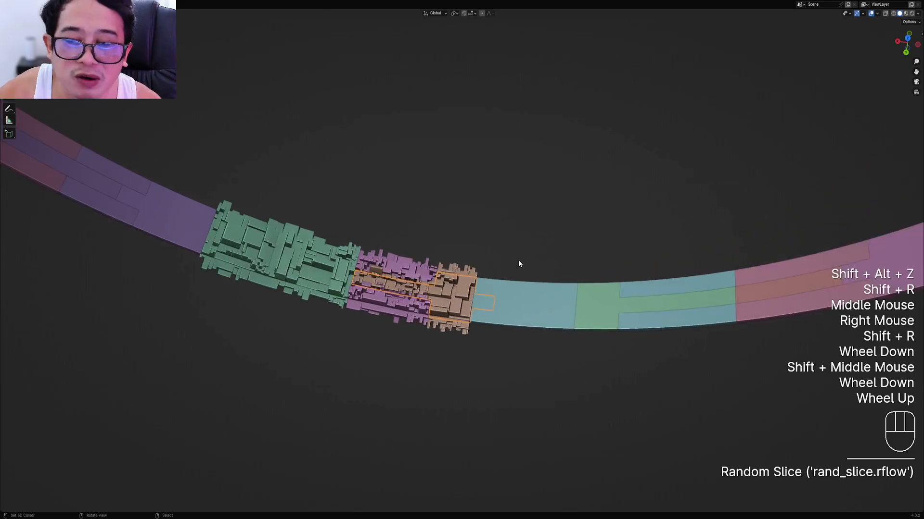
key(F9)
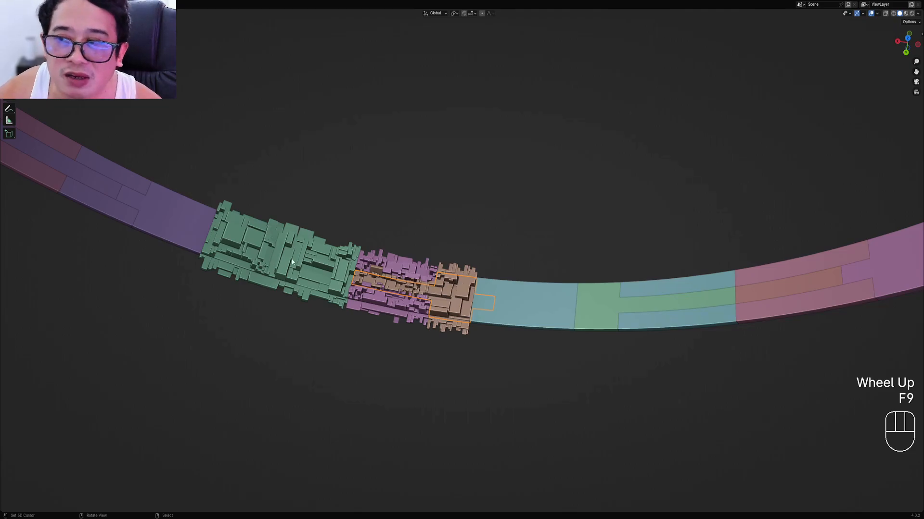
middle_drag(541, 290, 541, 284)
right_click(542, 285)
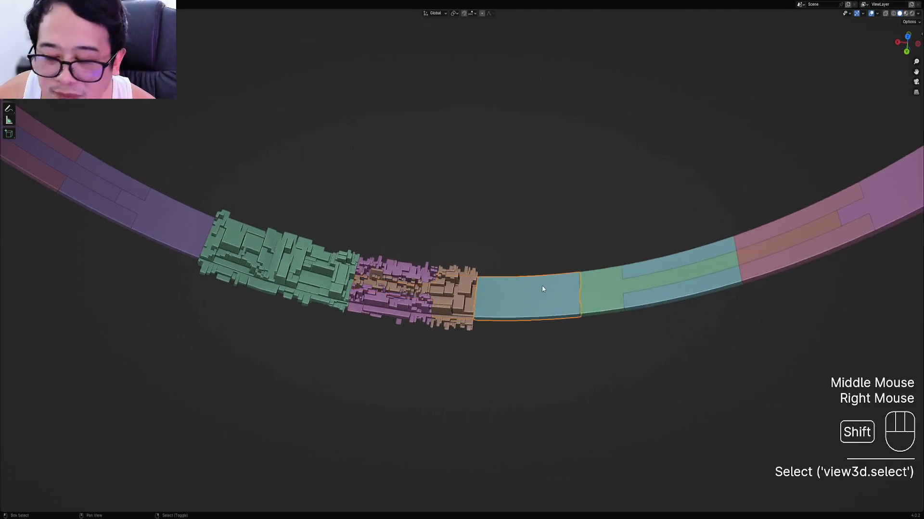
key(shift+r)
scroll(585, 276, down, 1)
shift+right_click(585, 276)
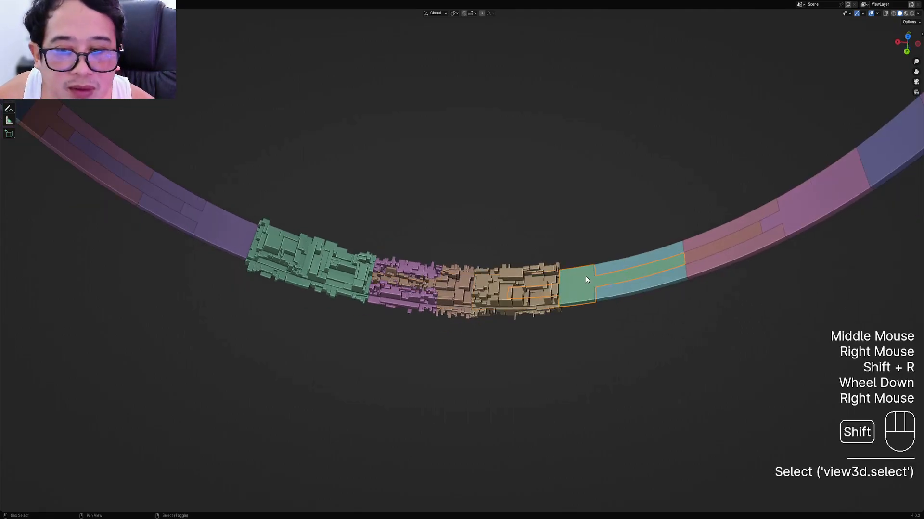
key(shift+r)
Repeat Random Slice on the cyan side strips, the pink outer strips and the orange strip enclosed between them
shift+right_click(664, 280)
key(shift+r)
shift+right_click(720, 268)
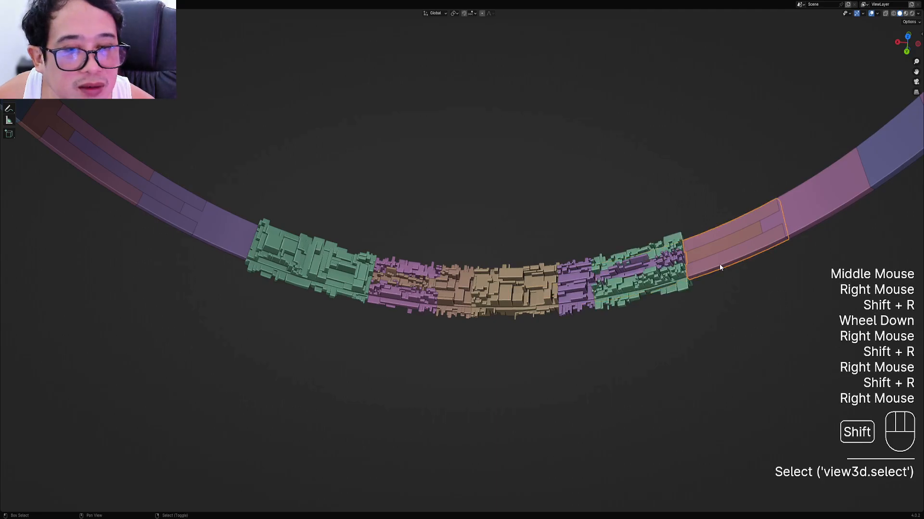
key(shift+r)
shift+right_click(726, 237)
key(shift+r)
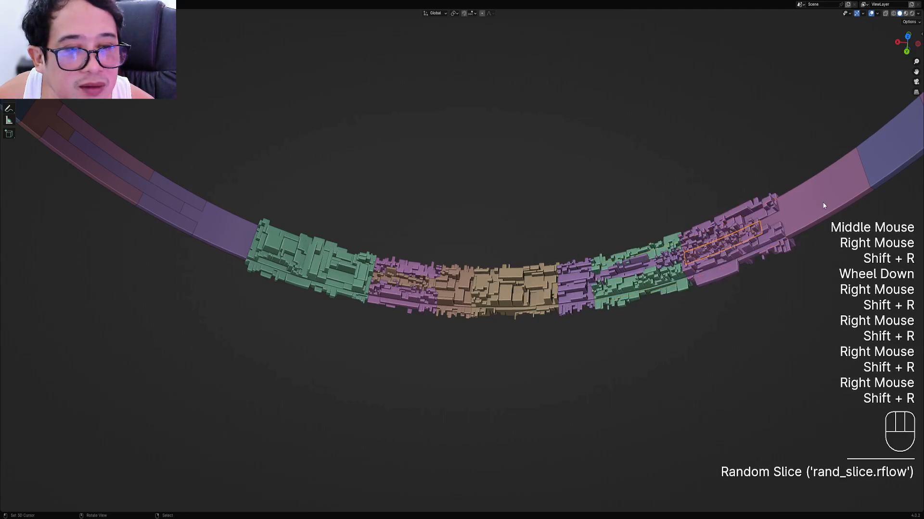
Repeat Random Slice on the plain pink panel and on the blue panel adjoining it
shift+right_click(823, 203)
key(shift+r)
scroll(734, 227, down, 1)
shift+middle_drag(734, 226, 570, 302)
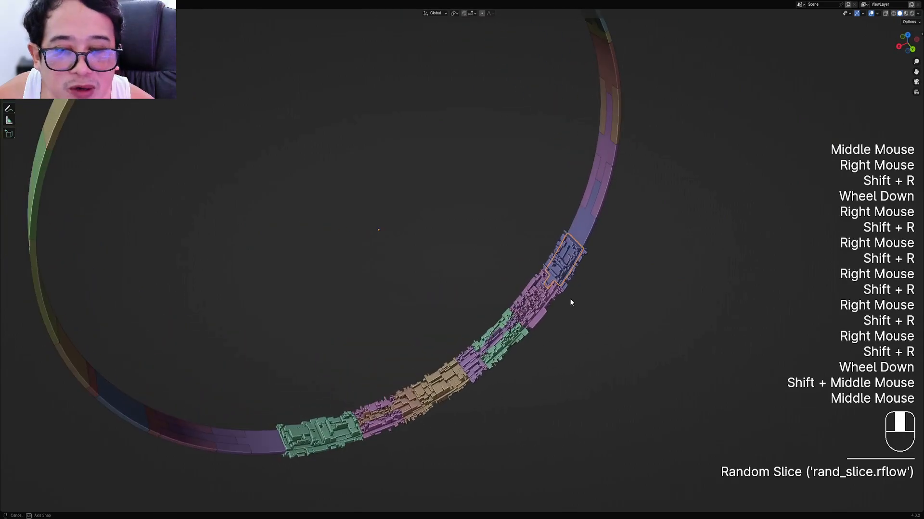
right_click(587, 208)
key(shift+r)
Repeat Random Slice on the purple side strips around the green block and on the plain purple panel above them
alt+middle_click(579, 207)
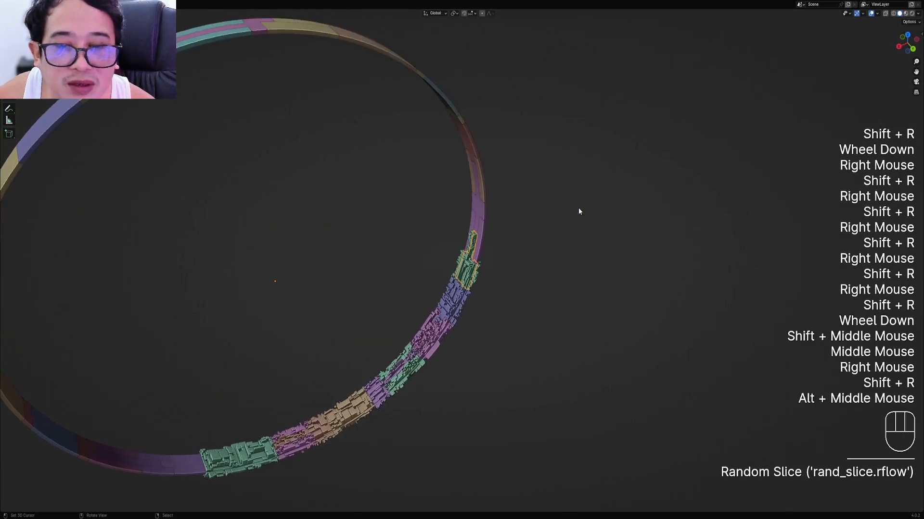
scroll(579, 211, up, 2)
middle_drag(579, 212, 500, 202)
scroll(491, 195, up, 1)
right_click(491, 195)
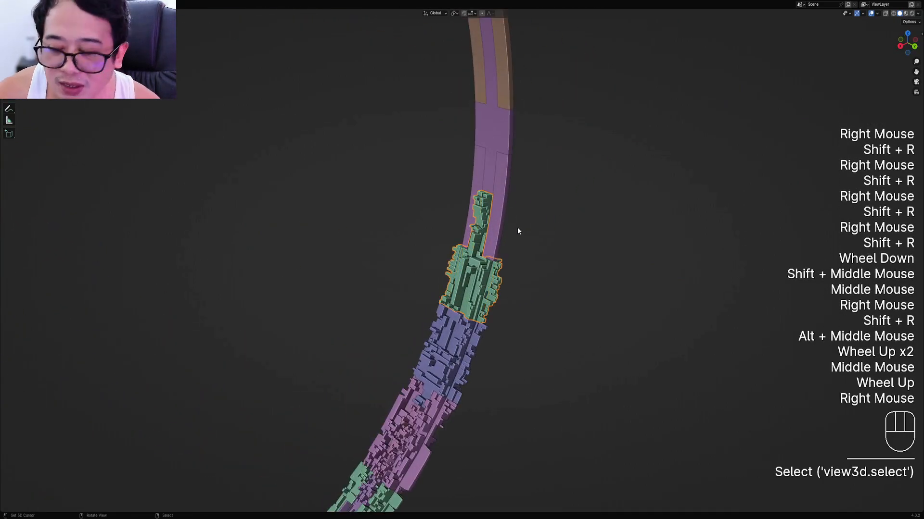
right_click(500, 202)
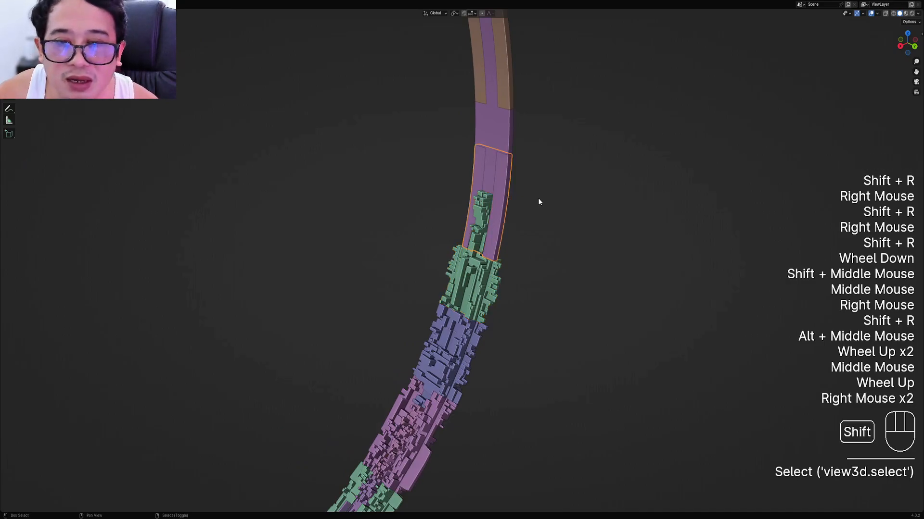
key(shift+r)
shift+middle_drag(540, 145, 498, 192)
right_click(509, 195)
key(shift+r)
Repeat Random Slice on the brown side strips and on the plain reddish-brown panel beyond them
scroll(508, 195, down, 1)
right_click(497, 192)
key(shift+r)
right_click(483, 136)
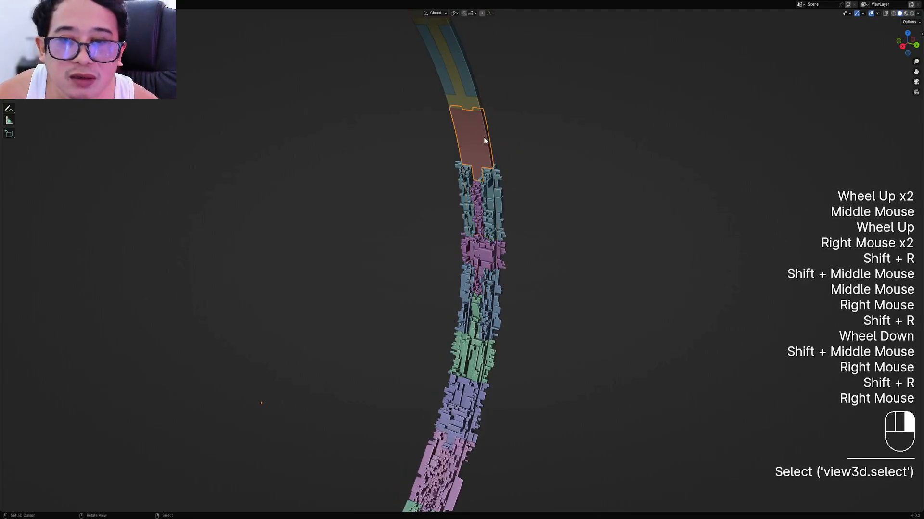
key(shift+r)
Repeat Random Slice on the yellow I-shaped panel and on the teal strips flanking its centre
scroll(485, 144, down, 2)
middle_drag(485, 143, 512, 182)
scroll(511, 182, up, 1)
right_click(475, 173)
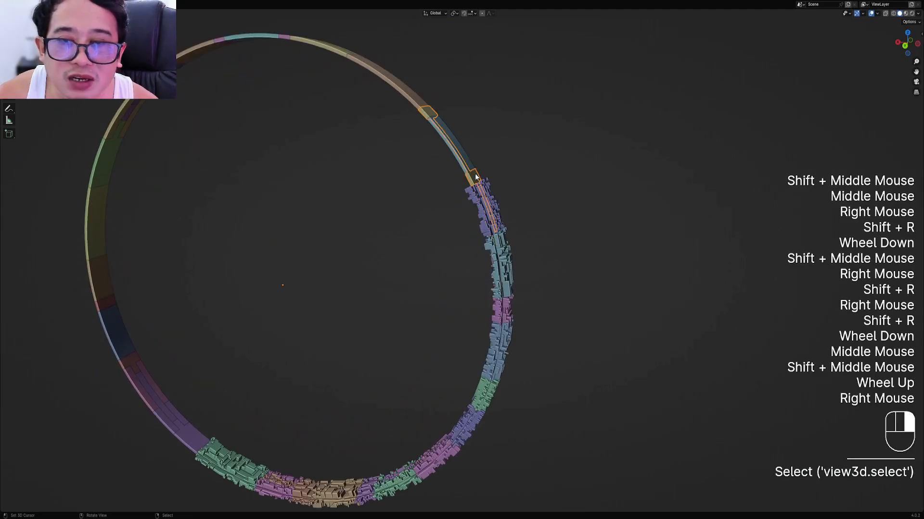
key(shift+r)
mouse_move(457, 150)
middle_down()
mouse_move(524, 158)
mouse_move(460, 157)
middle_up()
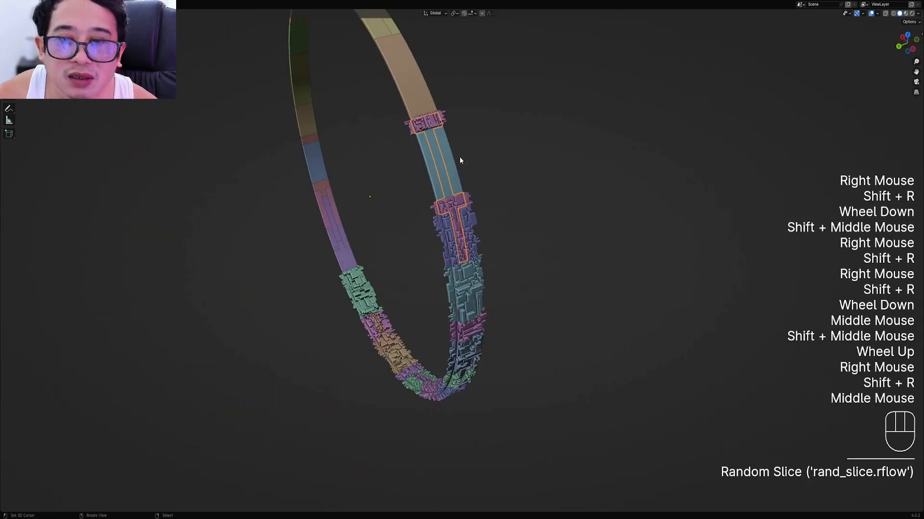
right_click(456, 157)
Repeat Random Slice on the long plain tan panel and on both sections of the yellow panel above it
shift+middle_drag(434, 87, 451, 144)
right_click(448, 141)
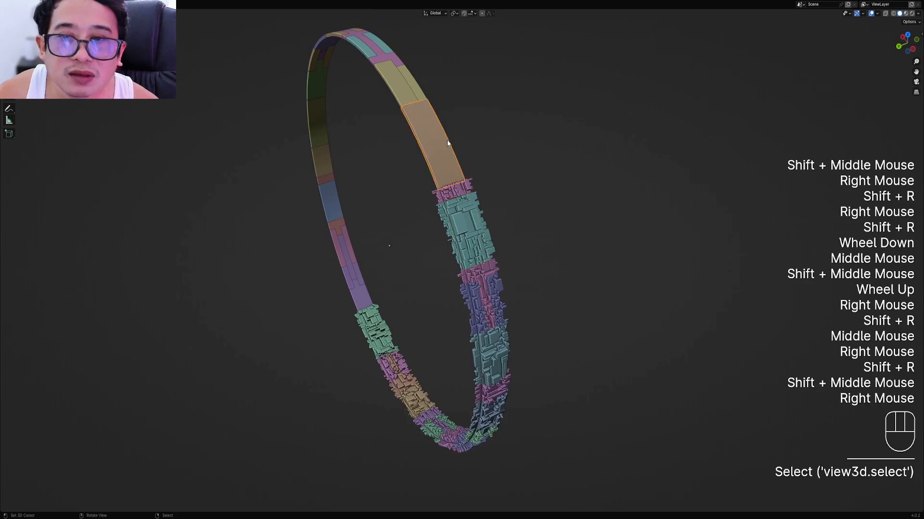
key(shift+r)
right_click(408, 92)
key(shift+r)
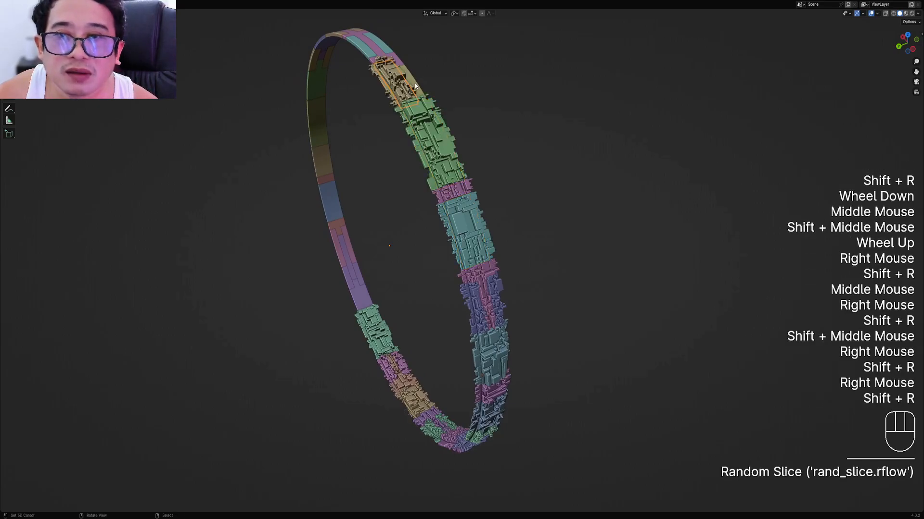
right_click(399, 130)
key(shift+r)
Repeat Random Slice on the pink I-shaped panel and on the turquoise strips flanking it
middle_drag(398, 131, 431, 188)
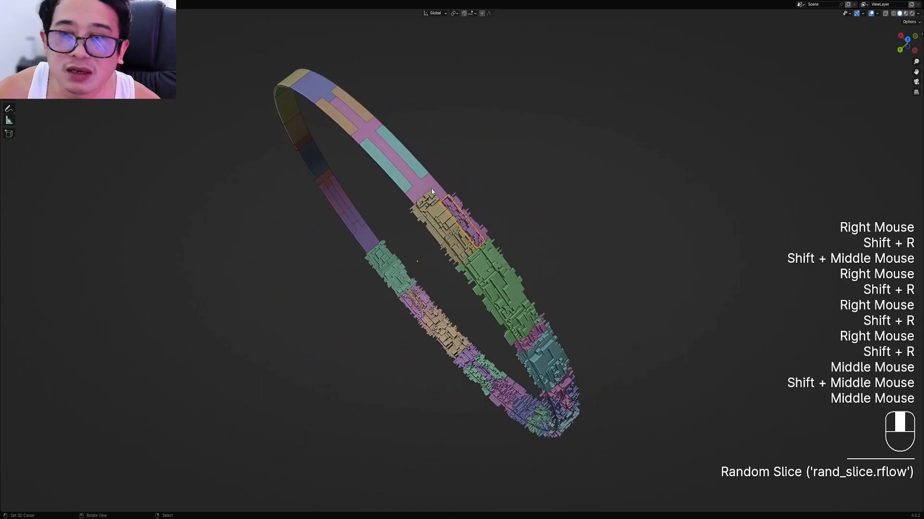
right_click(423, 182)
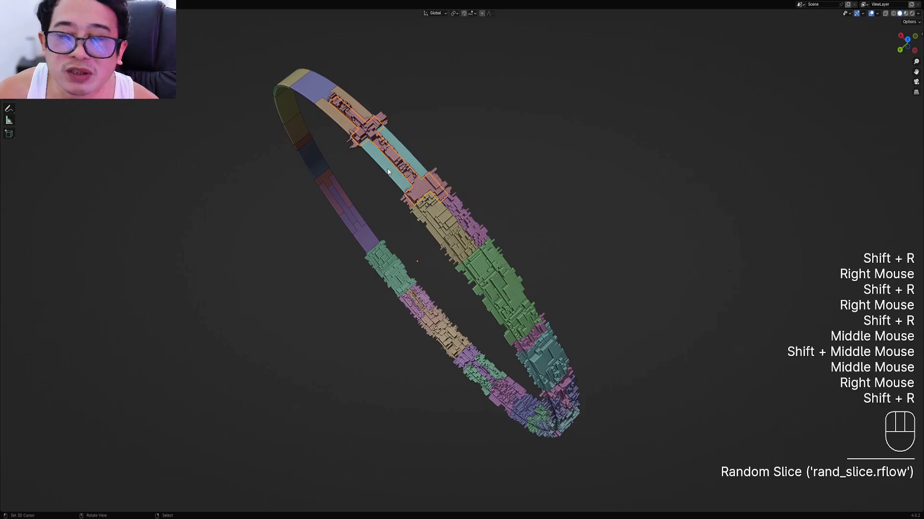
right_click(404, 169)
key(shift+r)
Run Random Slice on the two orange-tan side strips with a cut amount of 400
middle_drag(404, 170, 477, 240)
scroll(477, 240, up, 1)
right_click(448, 211)
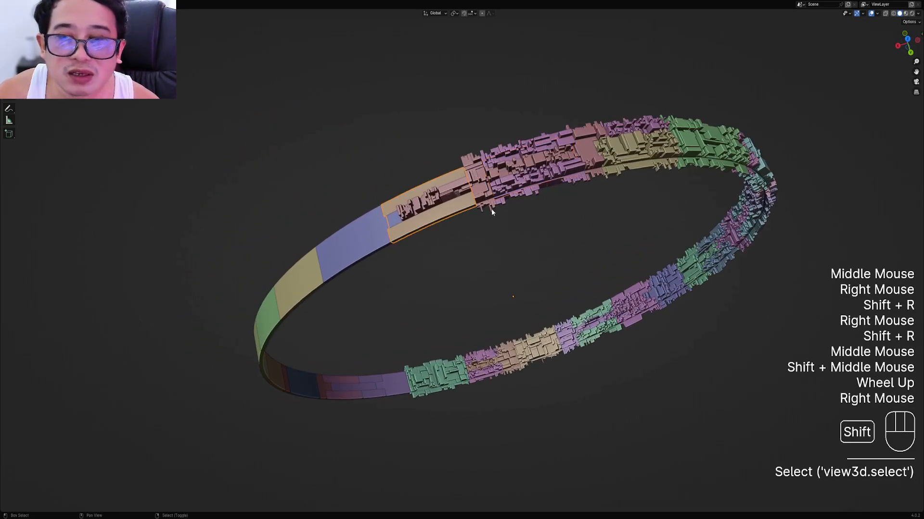
key(shift+q)
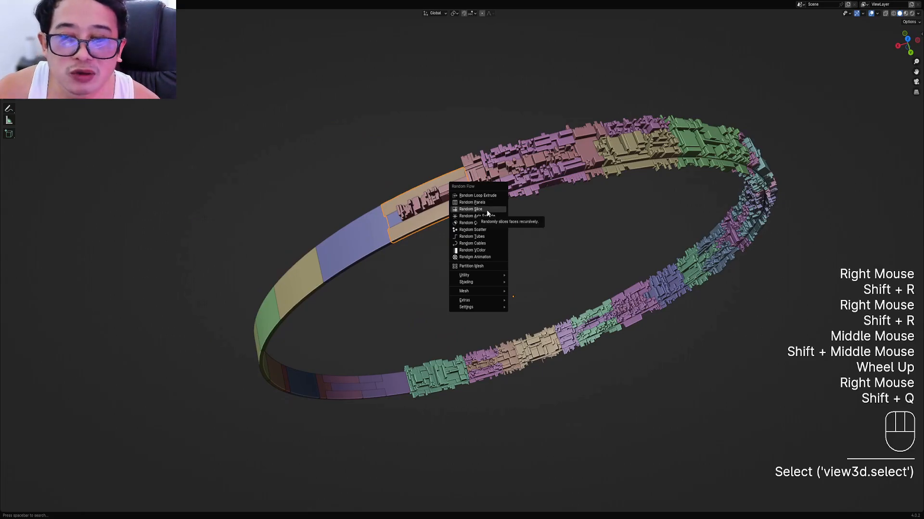
click(486, 209)
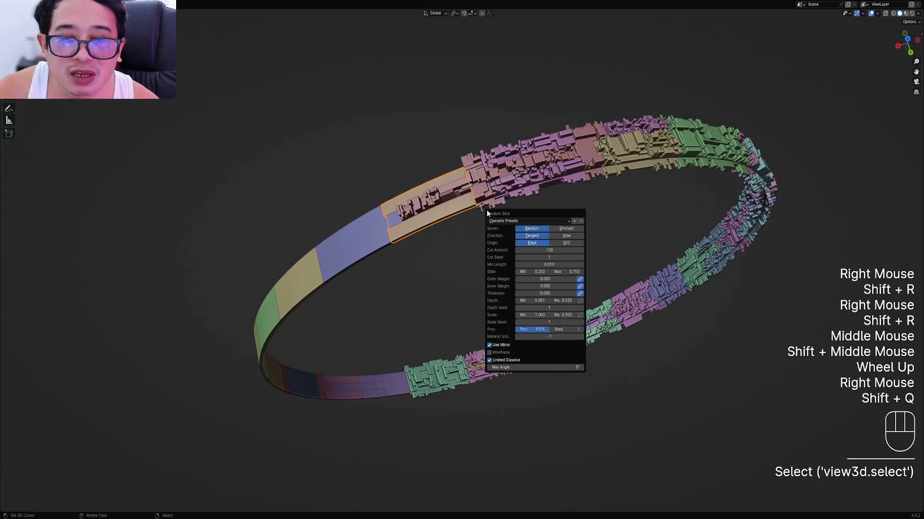
click(546, 250)
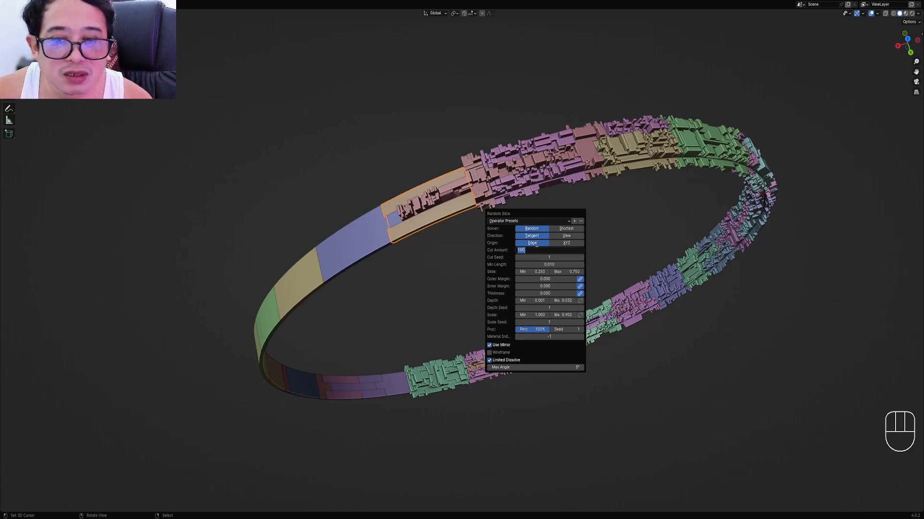
key(Return)
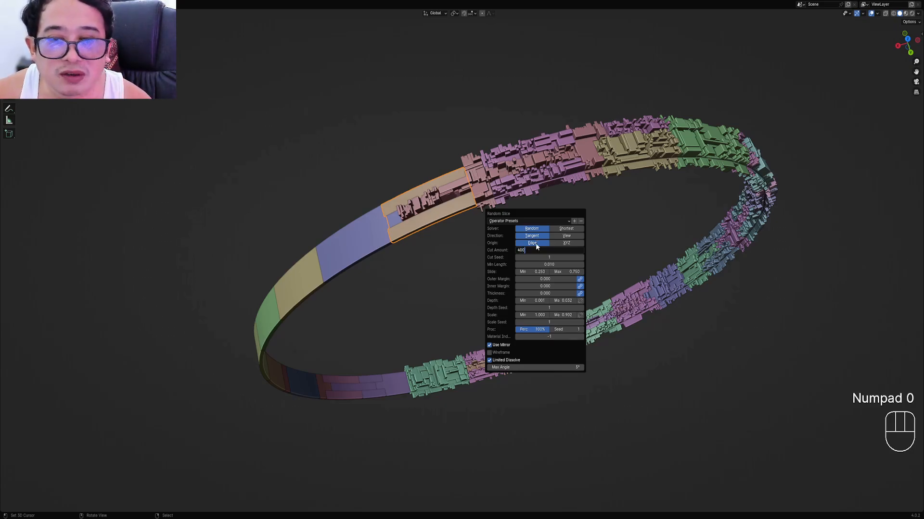
Repeat Random Slice on the plain blue-violet panel next to the newly detailed strips
right_click(370, 240)
middle_drag(402, 291, 464, 258)
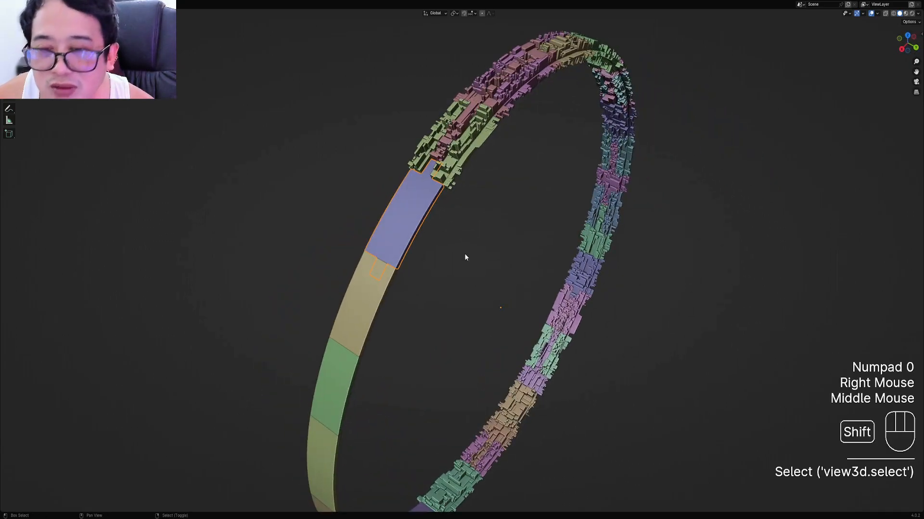
key(shift+r)
scroll(441, 287, down, 2)
shift+middle_drag(441, 286, 443, 250)
Repeat Random Slice on the three consecutive plain yellow, green and olive panels down the ring
right_click(435, 255)
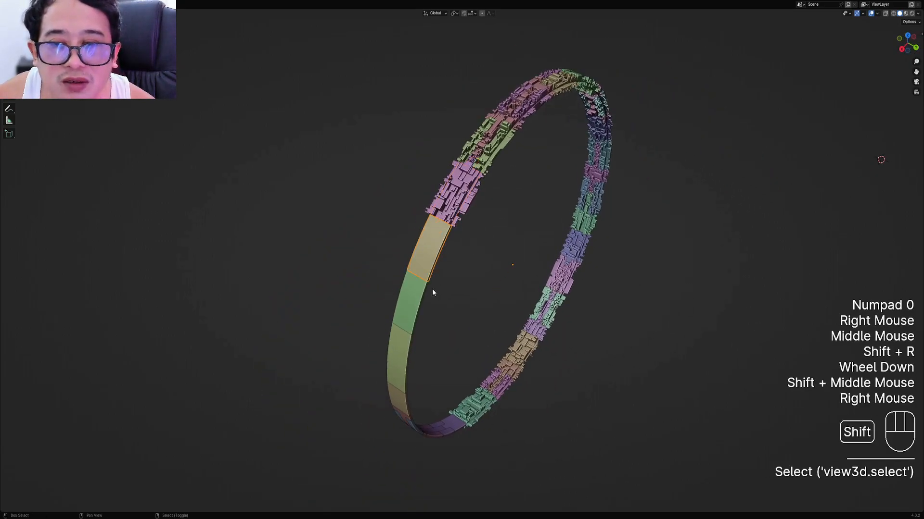
key(shift+r)
right_click(423, 298)
key(shift+r)
right_click(405, 360)
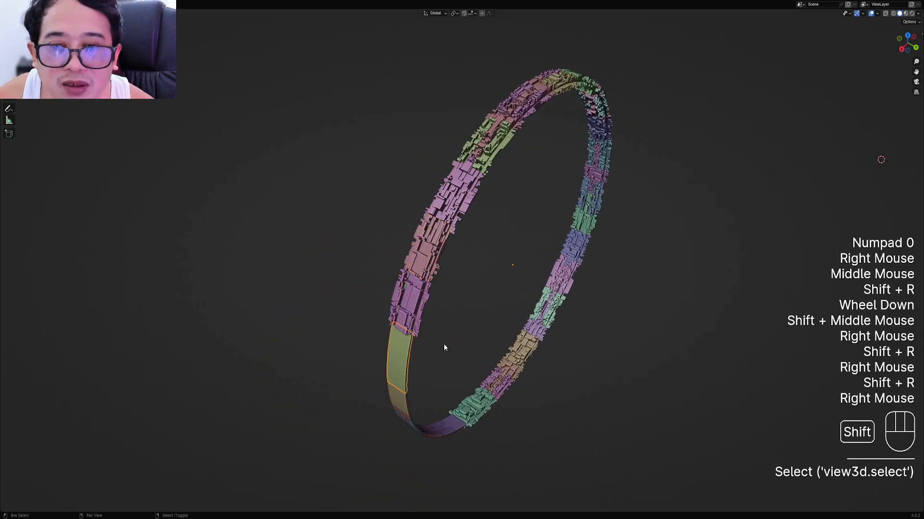
key(shift+r)
Examine the newly sliced purple and green blocks up close, selecting each to check its extent
middle_drag(483, 330, 509, 307)
scroll(509, 307, up, 4)
right_click(507, 273)
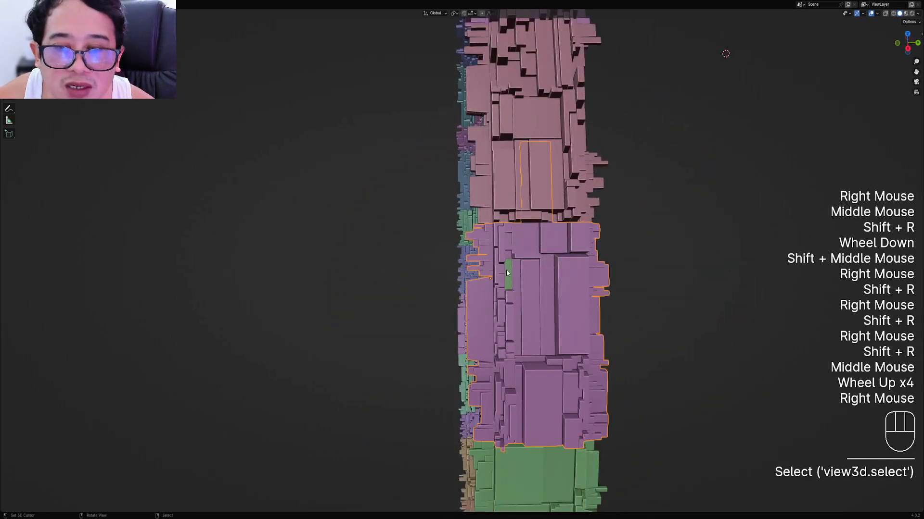
scroll(507, 271, down, 2)
middle_drag(508, 273, 493, 257)
right_click(430, 305)
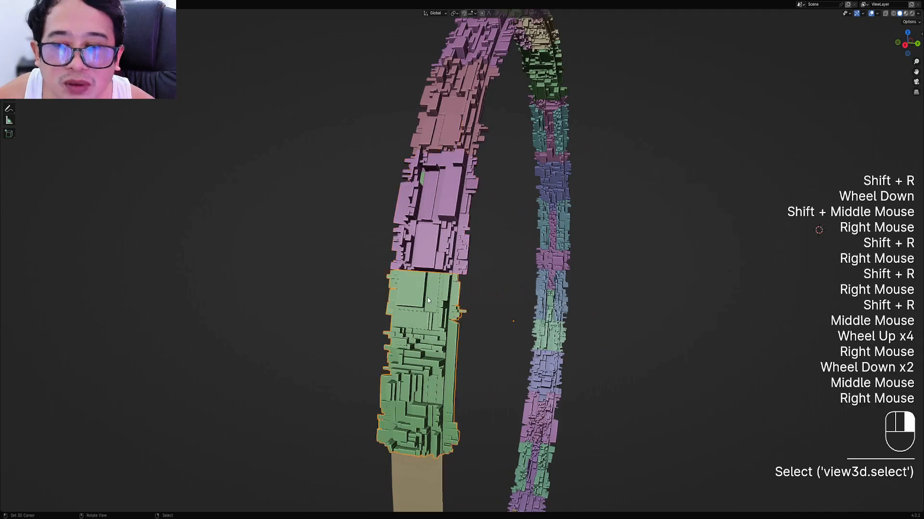
scroll(430, 305, down, 2)
middle_drag(430, 305, 426, 308)
Repeat Random Slice on the plain tan panel, the red I-shaped panel and its blue side strips
right_click(414, 291)
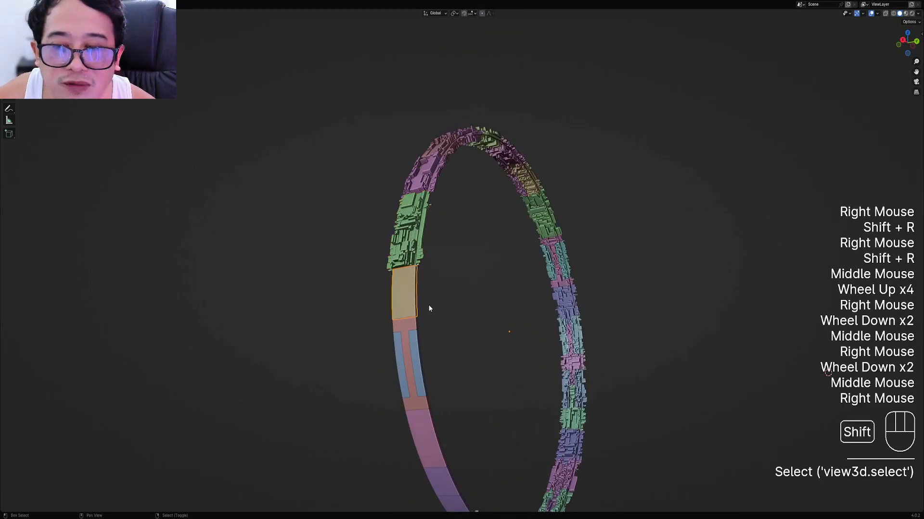
key(shift+r)
right_click(423, 351)
key(shift+r)
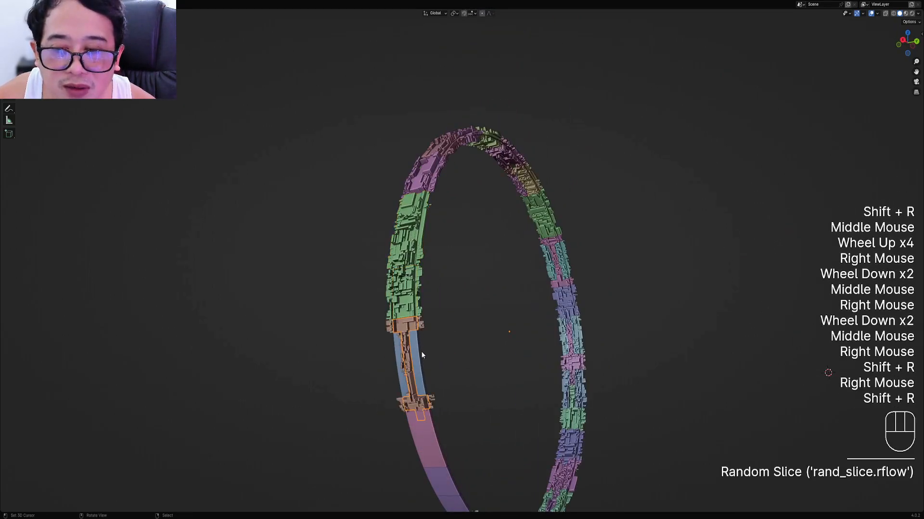
right_click(422, 354)
key(shift+r)
Repeat Random Slice on the plain pink panel and on the purple panel directly after it
middle_drag(422, 354, 468, 255)
scroll(495, 258, up, 1)
right_click(468, 255)
key(shift+r)
right_click(515, 304)
key(shift+r)
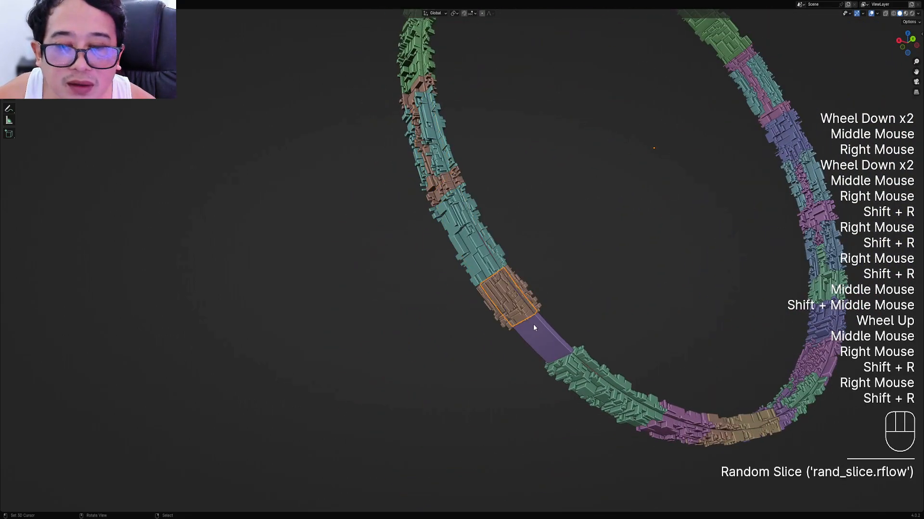
Repeat Random Slice on the plain purple panel and the remaining plain panel, and clear the selection
right_click(539, 319)
key(shift+r)
scroll(559, 258, down, 2)
middle_drag(559, 257, 608, 228)
right_click(417, 287)
key(shift+r)
scroll(417, 285, down, 2)
key(alt+a)
scroll(477, 253, up, 1)
scroll(546, 227, up, 1)
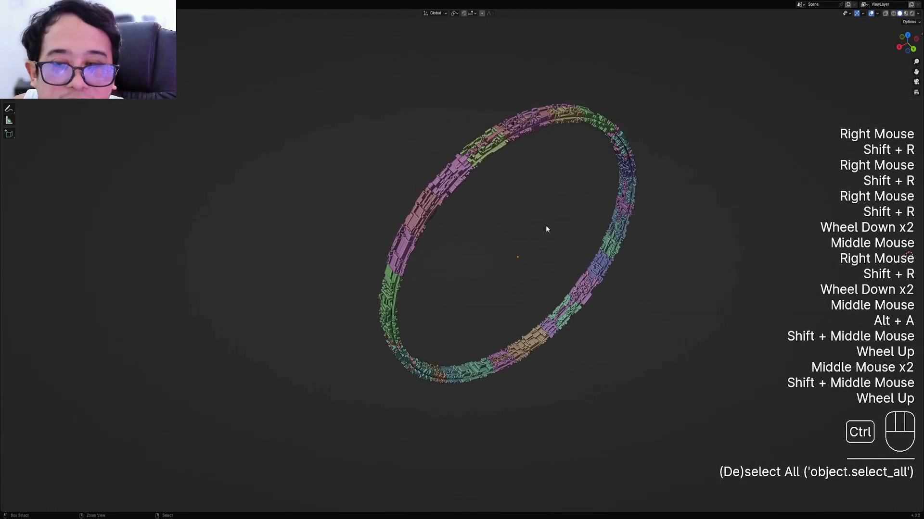
Restore the full window layout and review the child panel objects under Cylinder_PMesh in the scene hierarchy
key(ctrl+space)
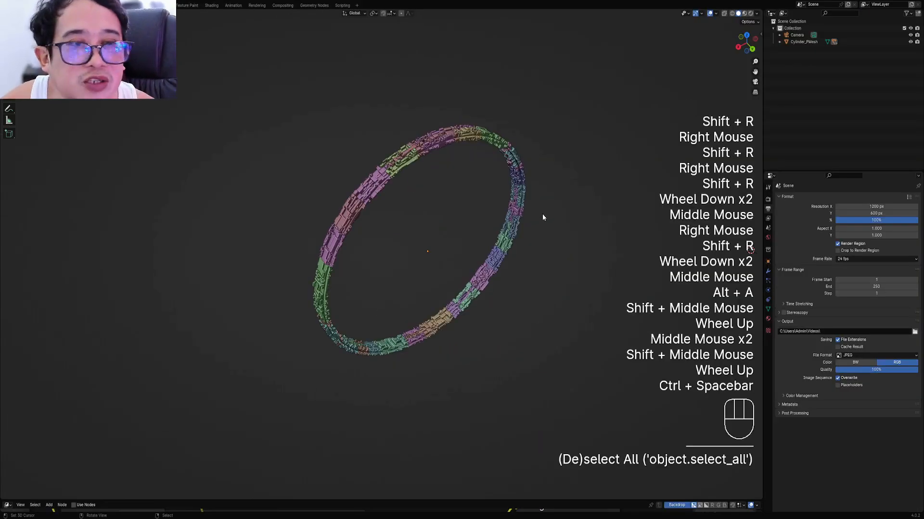
click(780, 42)
scroll(808, 77, down, 6)
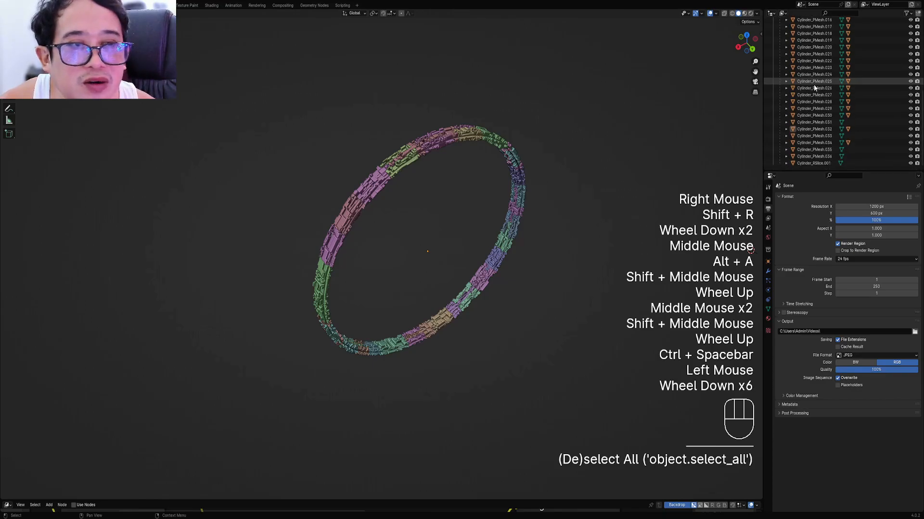
scroll(813, 84, up, 2)
scroll(813, 85, up, 5)
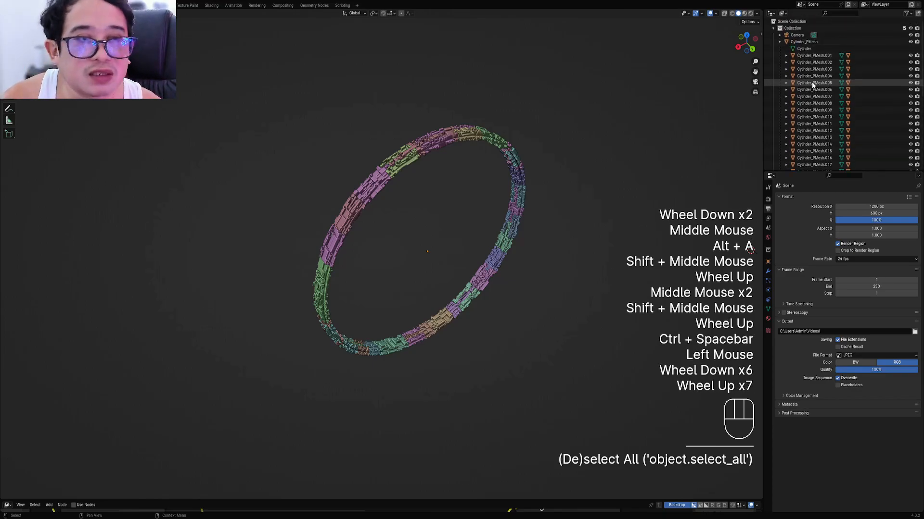
click(780, 42)
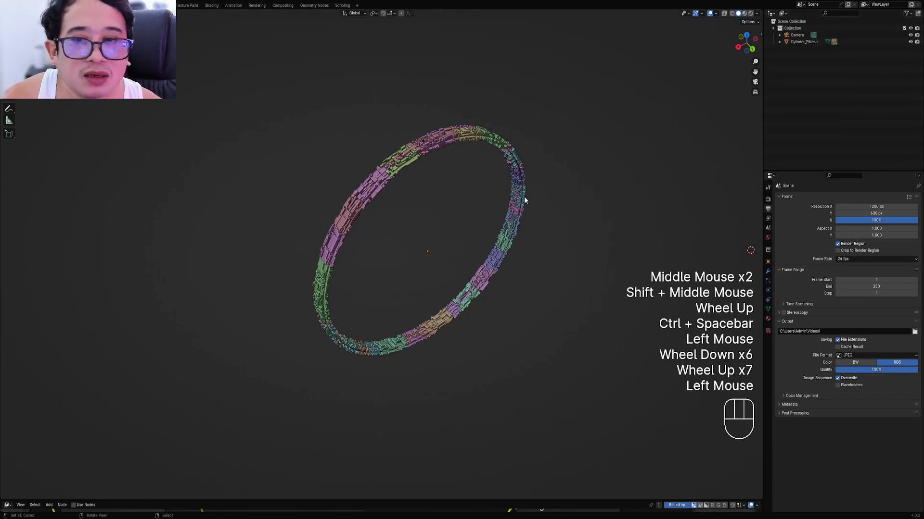
Review the Random Flow settings, including the Parent To Source option, without altering them
middle_drag(524, 196, 486, 187)
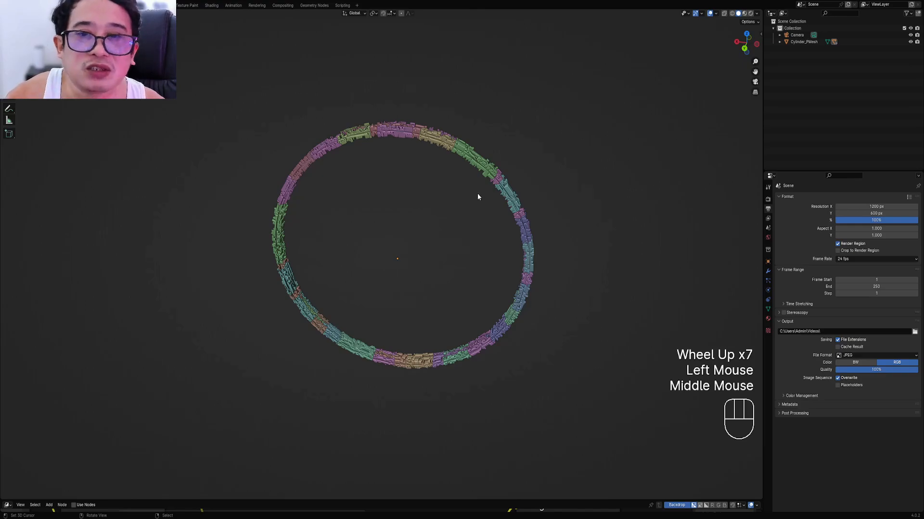
scroll(421, 205, up, 2)
key(shift+q)
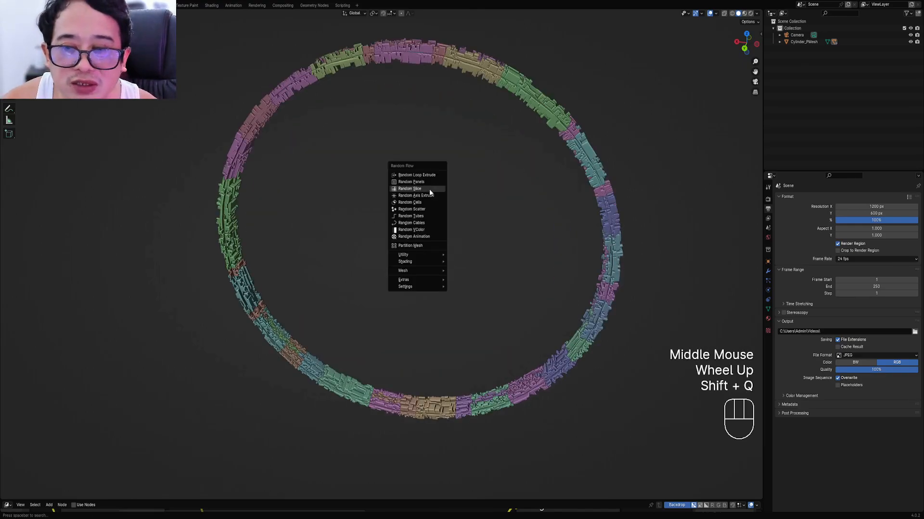
mouse_move(420, 287)
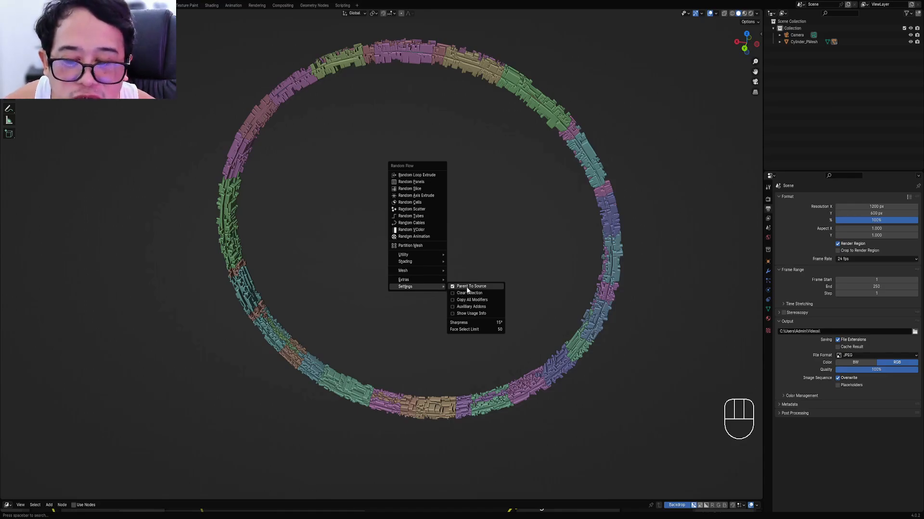
scroll(530, 239, down, 2)
scroll(507, 202, up, 2)
mouse_move(529, 239)
middle_down()
mouse_move(507, 202)
mouse_move(532, 211)
mouse_move(542, 245)
middle_up()
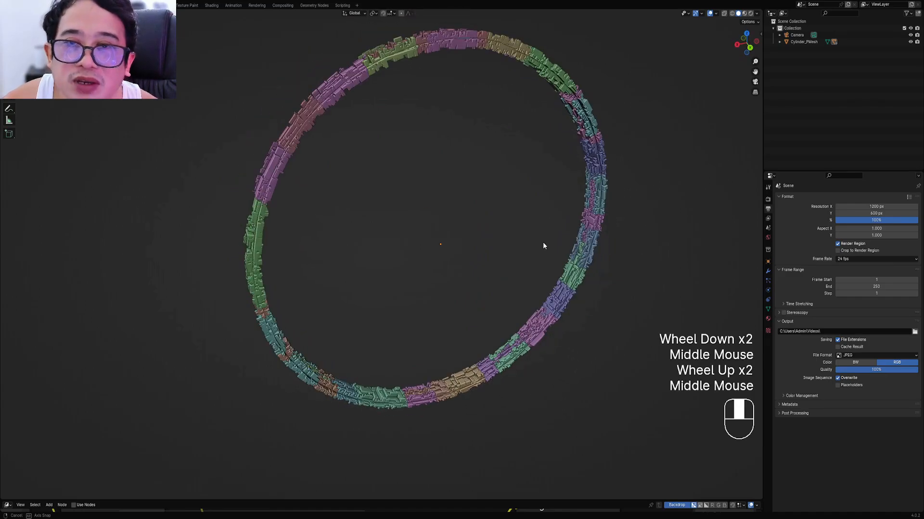
Save the ring scene to halo1.blend
shift+middle_drag(573, 177, 526, 239)
scroll(525, 239, up, 1)
key(ctrl+s)
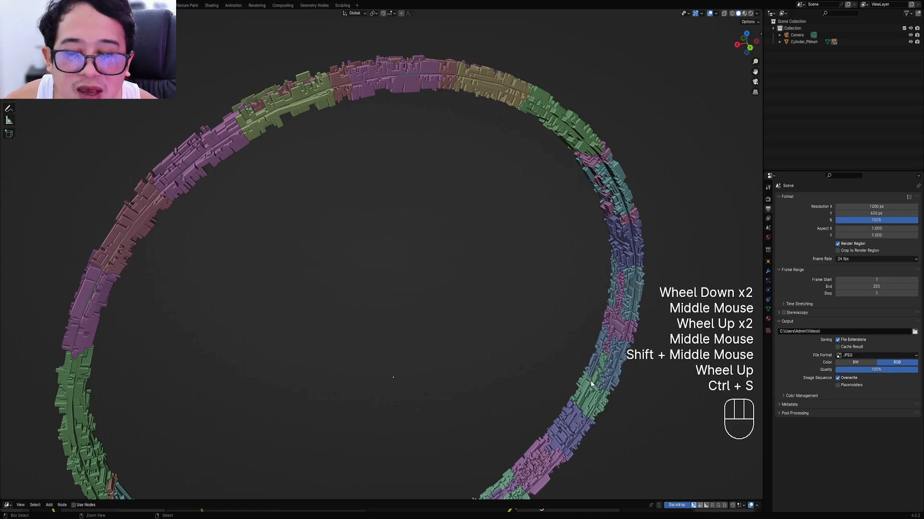
Hide the overlays, select one ring panel, and set the viewport shading color to Material
scroll(542, 310, down, 2)
middle_drag(514, 265, 541, 244)
shift+middle_drag(475, 239, 462, 255)
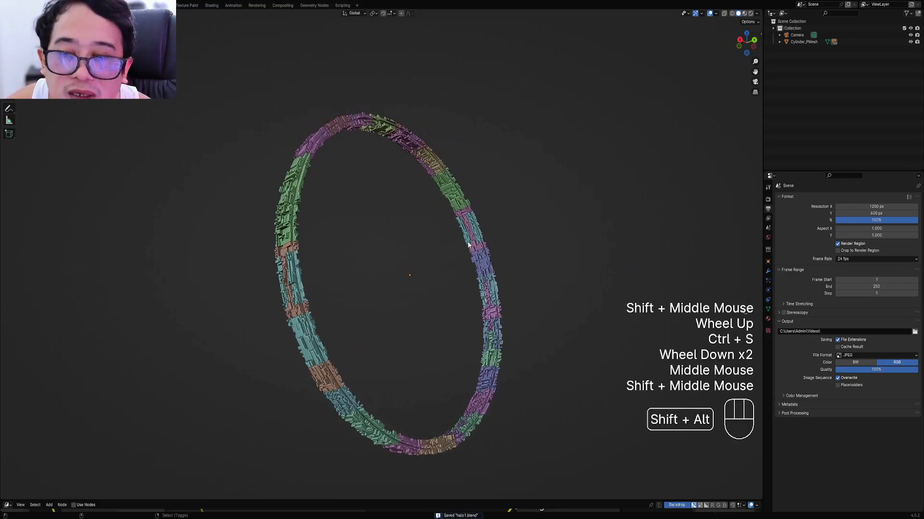
key(shift+alt+z)
right_click(667, 95)
click(756, 14)
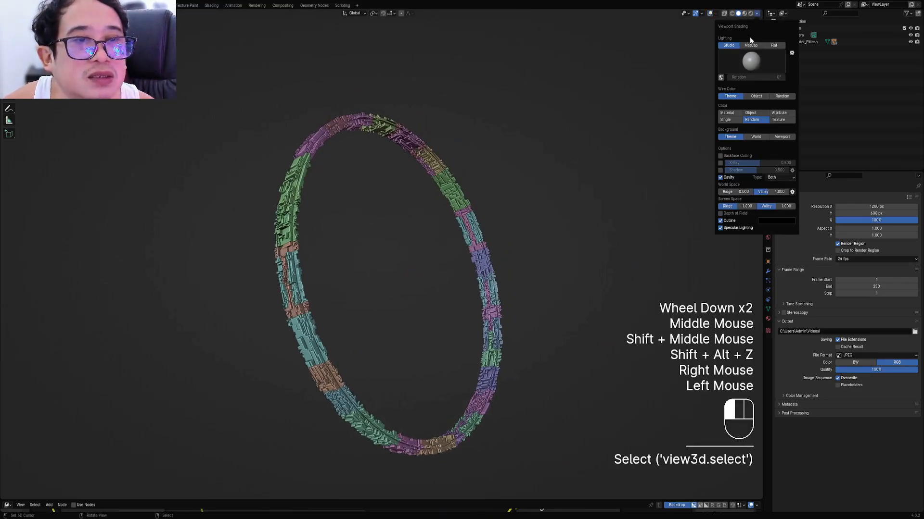
click(729, 114)
middle_drag(663, 139, 532, 188)
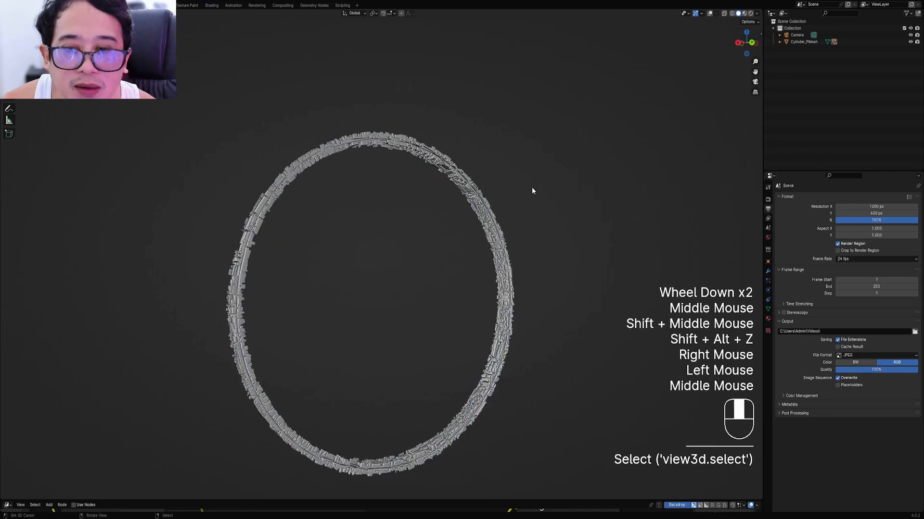
Show the overlays again and extend the selection from the one panel to all grouped ring panels
key(shift+alt+z)
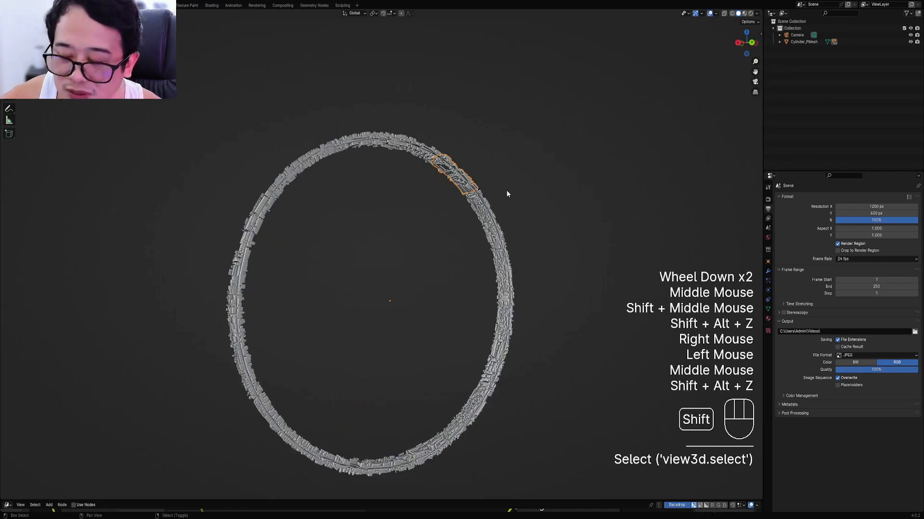
key(shift+g)
click(506, 193)
middle_drag(507, 193, 517, 153)
Review the Random VColor options for the selected panels and examine the sliced blocks up close
key(shift+q)
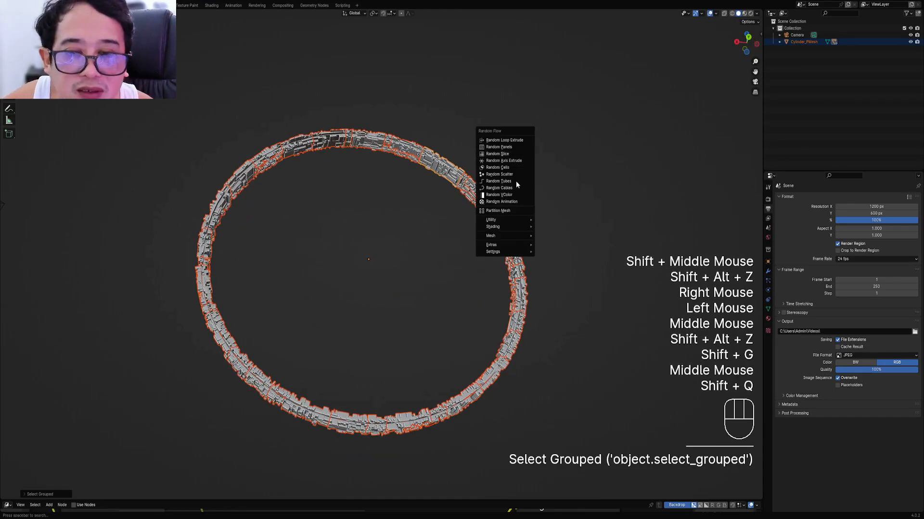
click(507, 196)
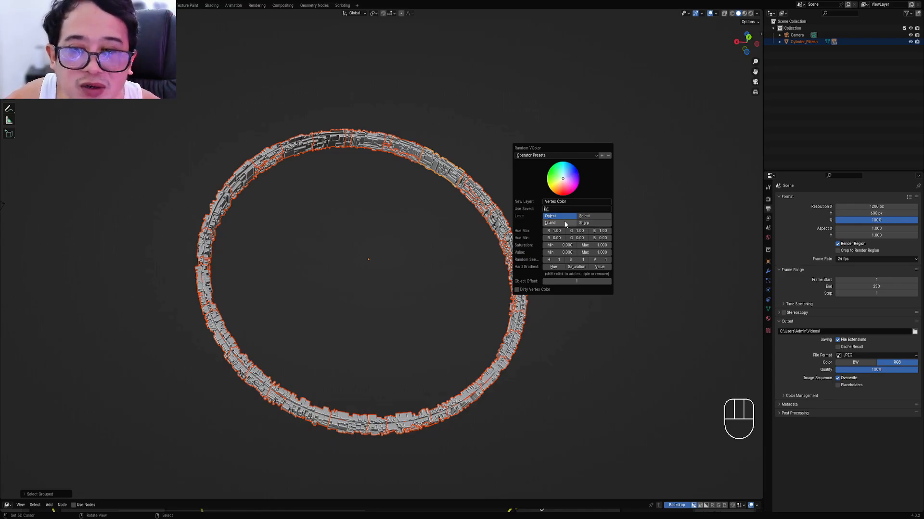
shift+middle_drag(478, 185, 451, 259)
scroll(452, 260, up, 3)
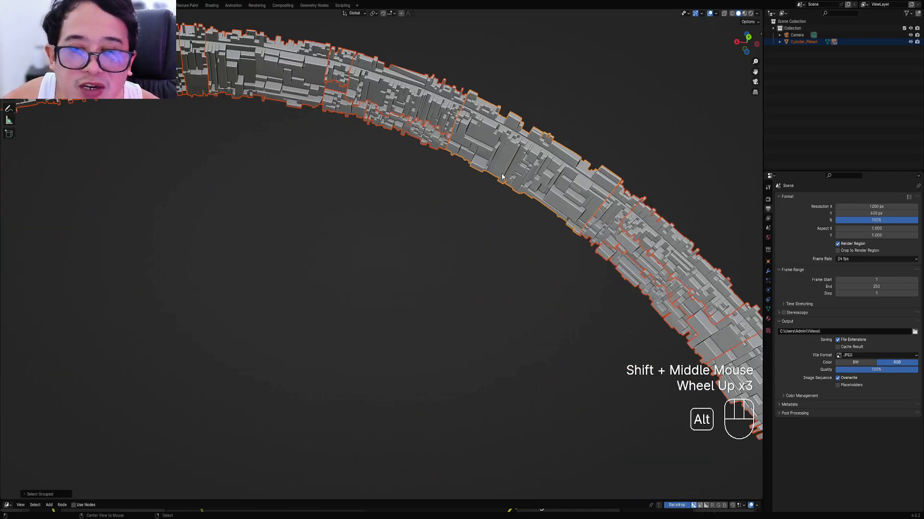
alt+middle_click(495, 175)
middle_drag(495, 176, 385, 231)
scroll(383, 230, up, 2)
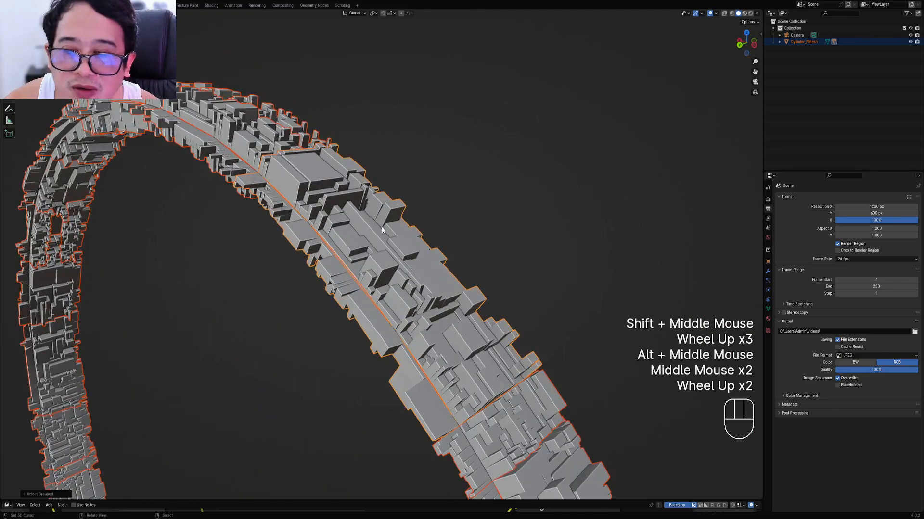
scroll(478, 222, down, 2)
middle_drag(479, 223, 521, 243)
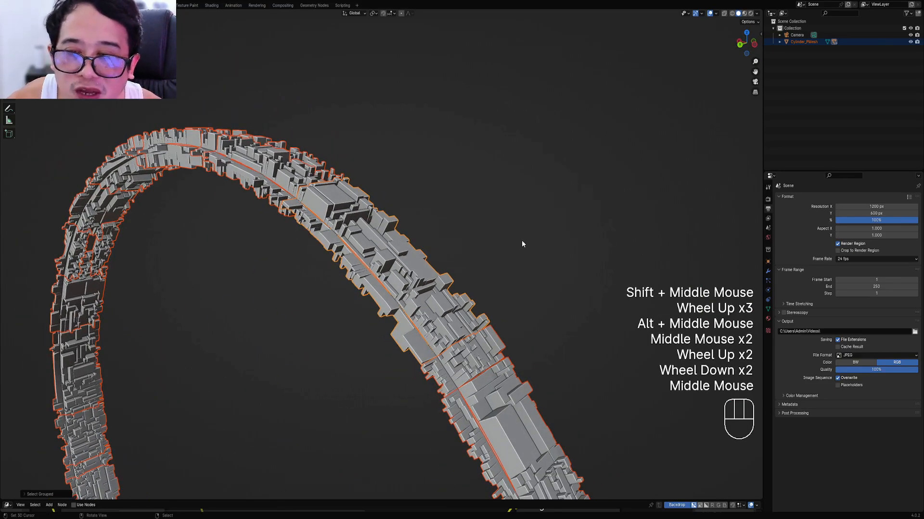
Apply Random VColor to the selected panels using the saturation preset, limit it to Island, and change the value seed
key(F9)
key(shift+q)
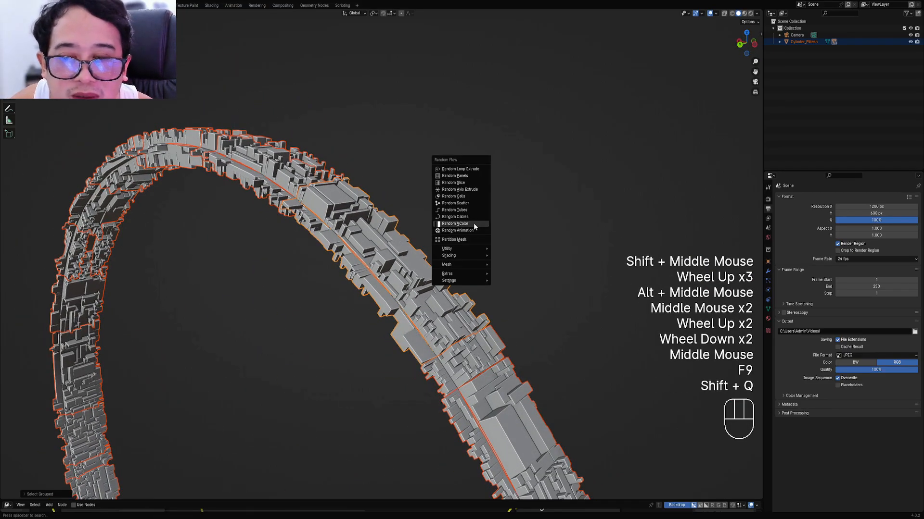
click(473, 223)
click(511, 234)
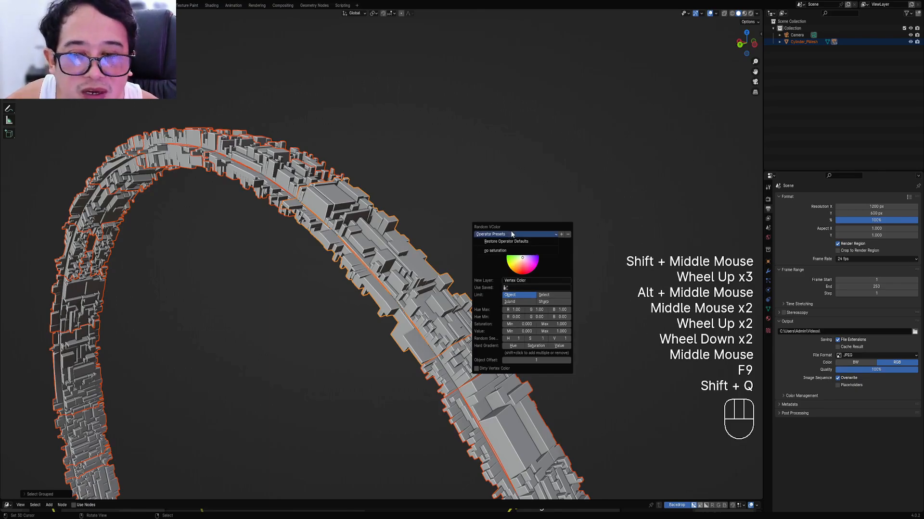
click(509, 251)
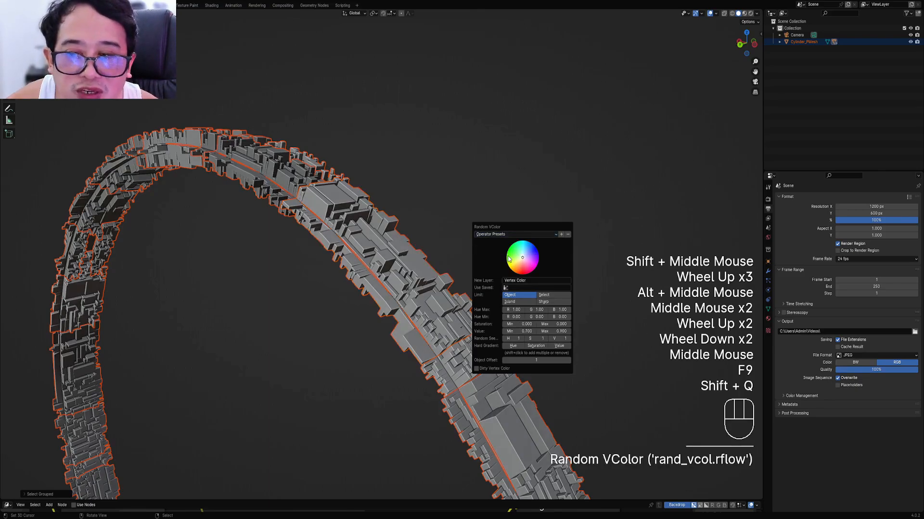
click(518, 303)
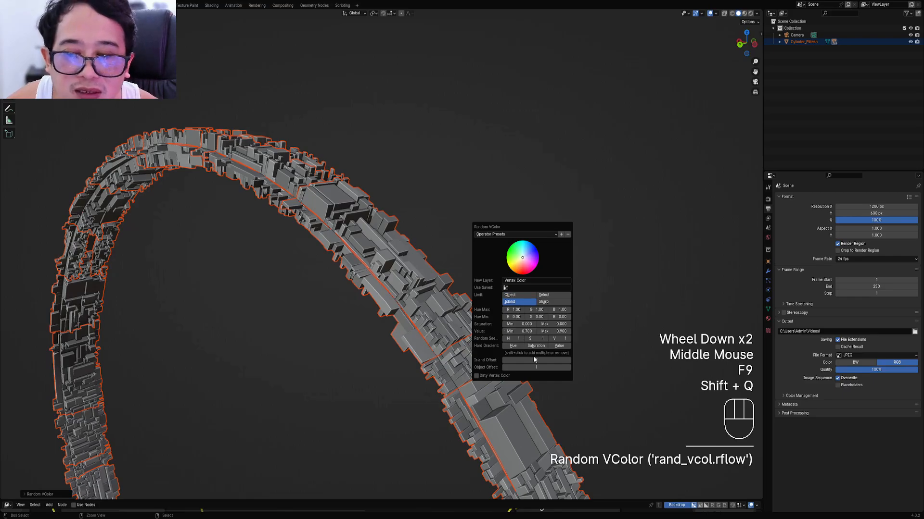
ctrl+scroll(559, 338, up, 1)
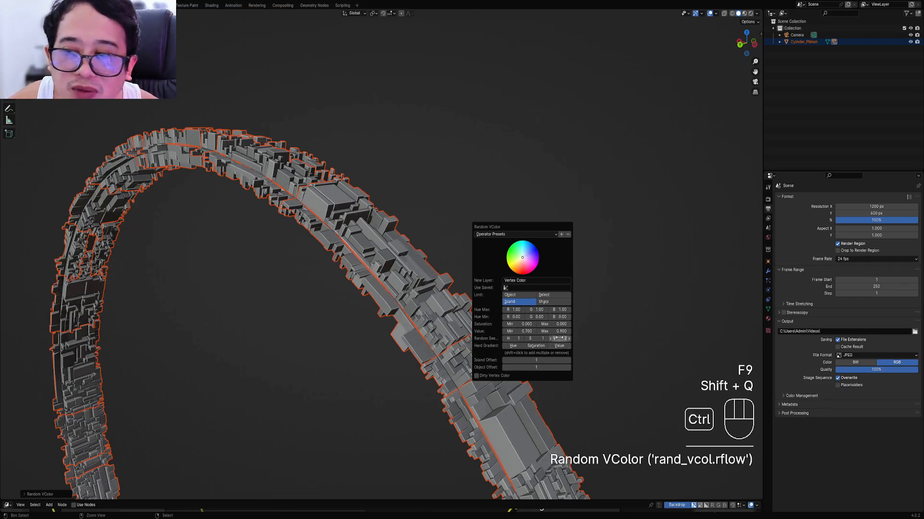
Hide the overlays and examine the vertex-colored ring as a whole from different angles
scroll(424, 265, down, 4)
middle_drag(425, 264, 469, 247)
key(shift+alt+z)
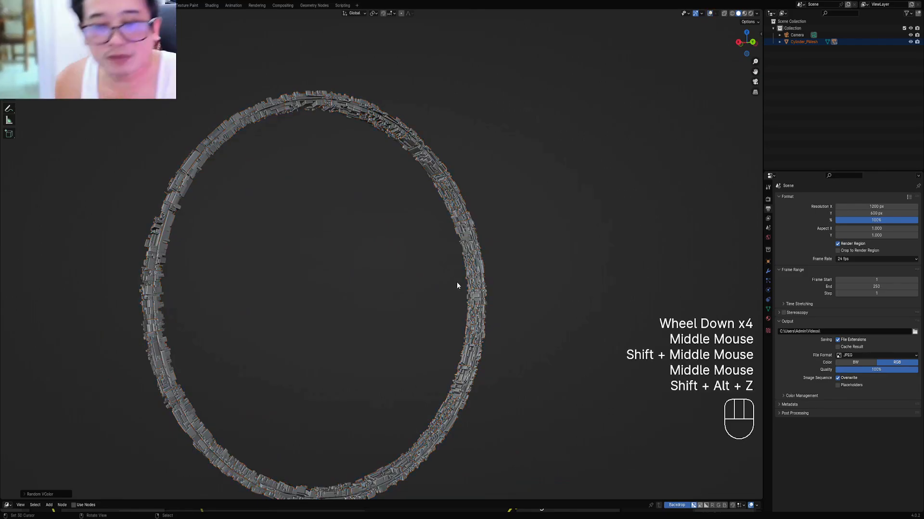
scroll(457, 300, up, 1)
middle_drag(460, 267, 441, 225)
scroll(481, 191, down, 1)
Show the overlays, reselect all grouped ring panels, and select all their geometry in Edit Mode
right_click(457, 184)
key(shift+alt+z)
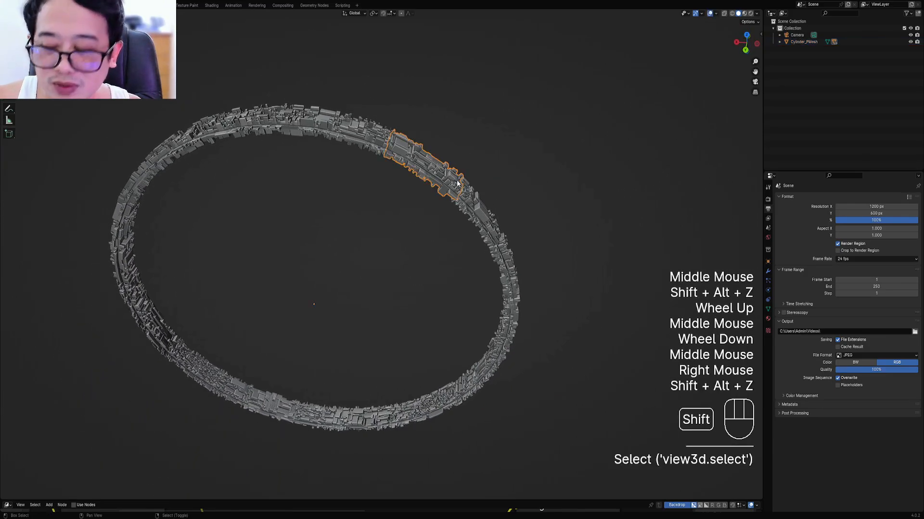
key(shift+g)
click(459, 177)
key(Tab)
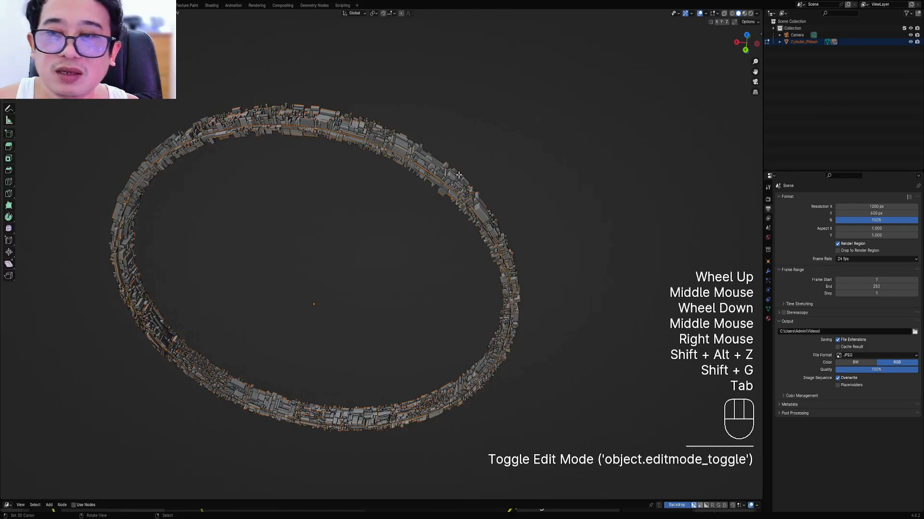
key(a)
middle_drag(458, 175, 454, 135)
scroll(453, 133, down, 2)
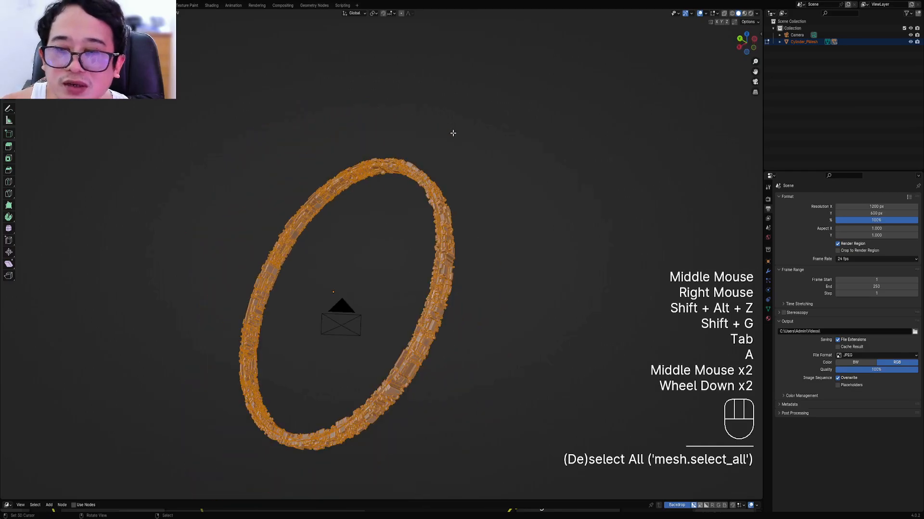
UV-unwrap all the selected ring geometry with Cube Projection
scroll(437, 184, up, 2)
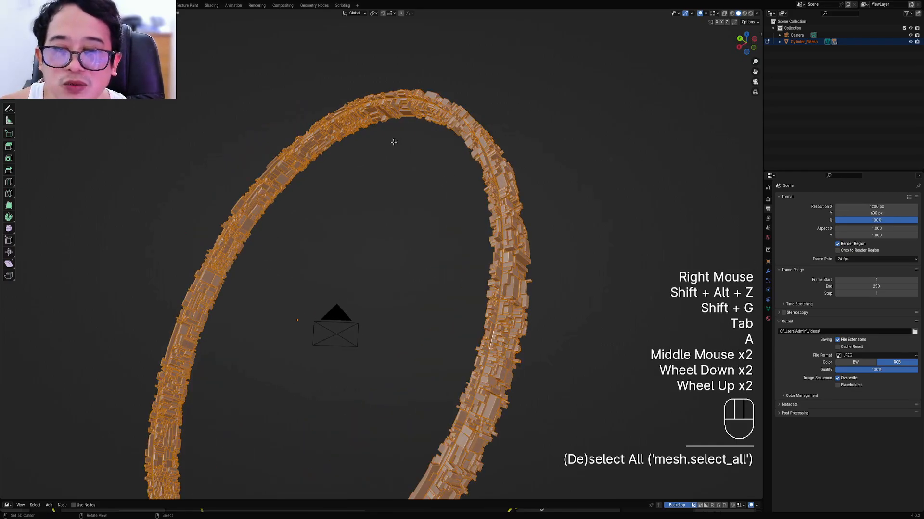
scroll(358, 244, down, 1)
shift+middle_drag(367, 247, 371, 260)
scroll(384, 210, up, 1)
key(Tab)
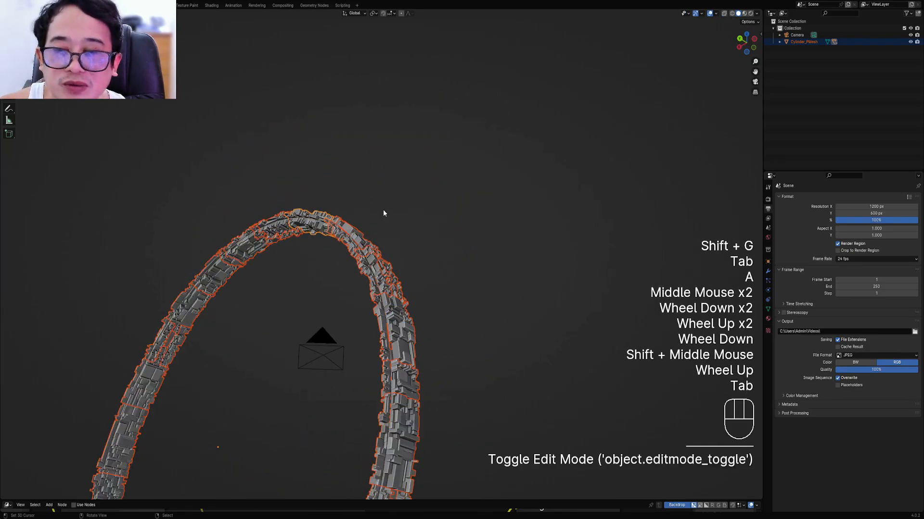
scroll(405, 216, up, 2)
key(Tab)
middle_drag(404, 216, 425, 239)
key(u)
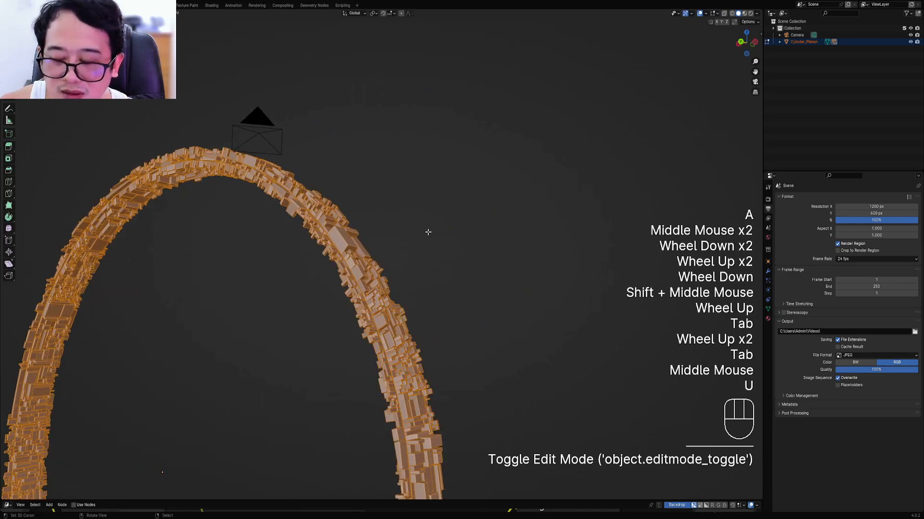
key(u)
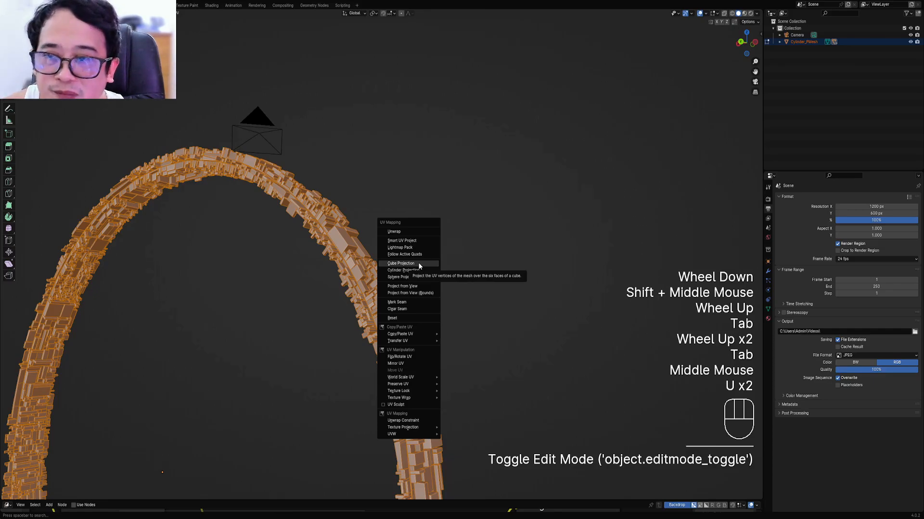
click(418, 263)
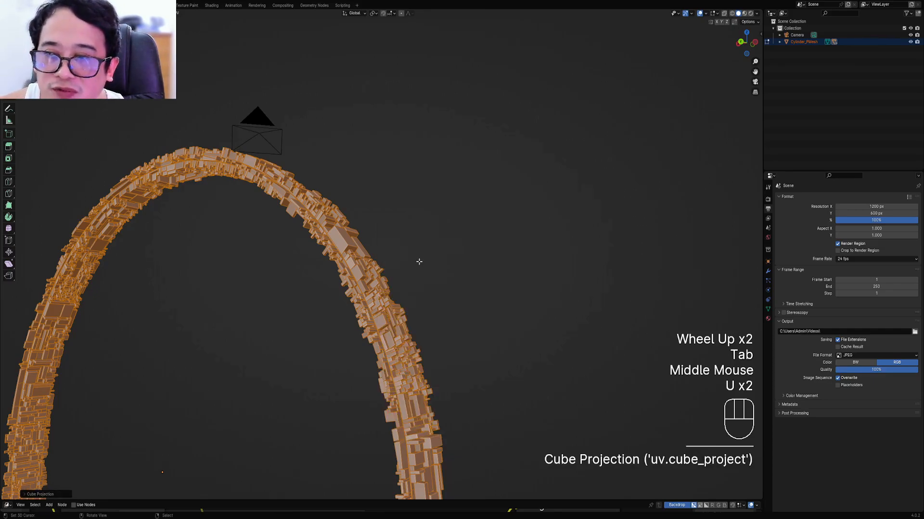
Leave Edit Mode on the ring panels and append the Random Flow materials to the scene
scroll(412, 259, down, 2)
shift+middle_drag(404, 255, 482, 252)
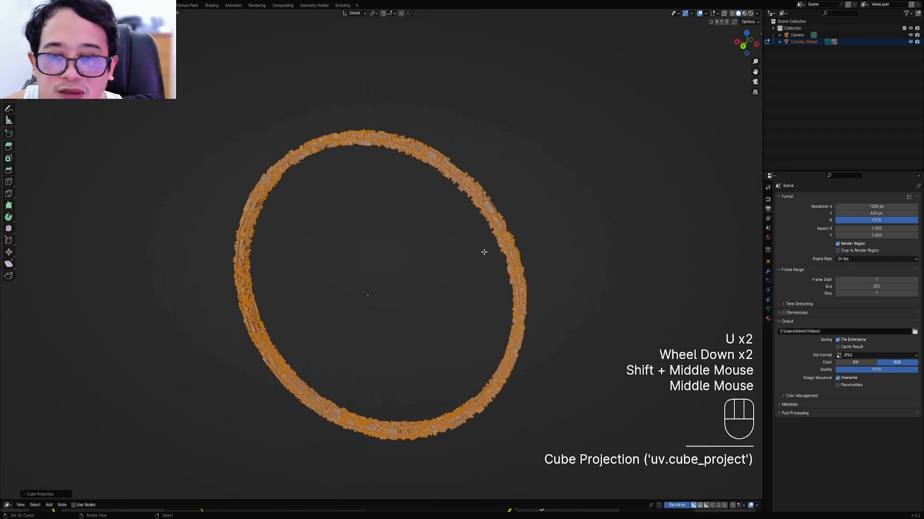
key(Tab)
key(shift+q)
mouse_move(416, 187)
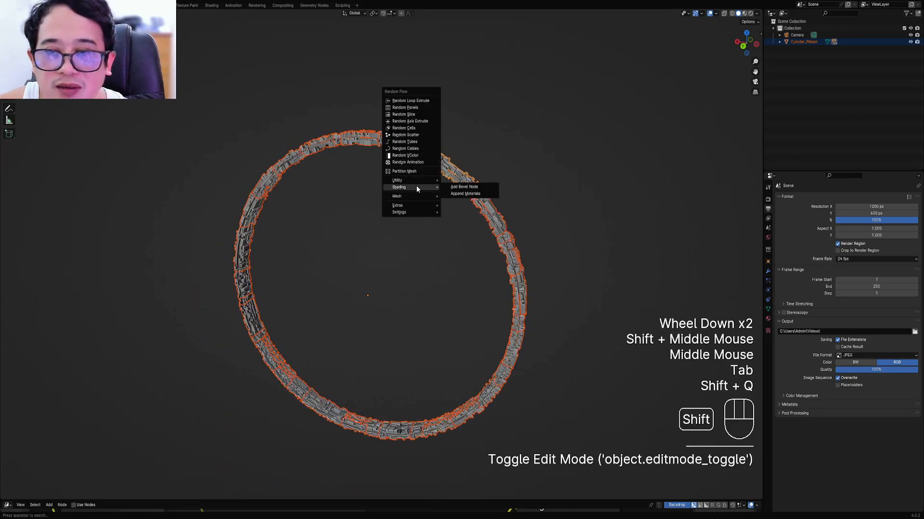
click(469, 194)
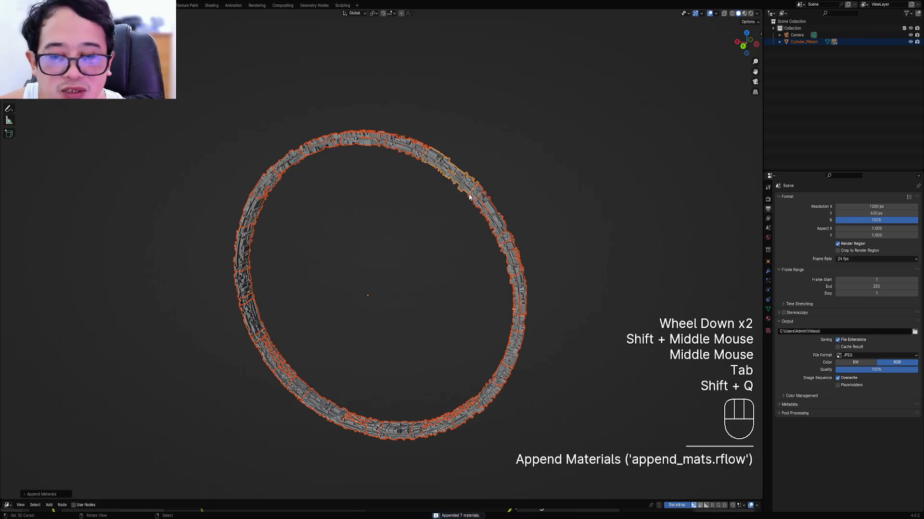
Assign the rflow_panel_hard_uv material to all selected ring panels
middle_drag(535, 321, 522, 298)
key(shift+ctrl+x)
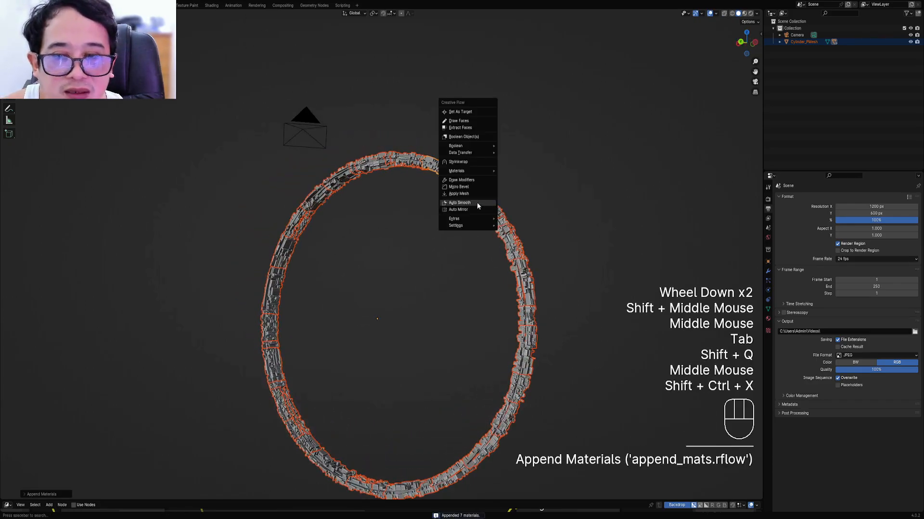
mouse_move(467, 171)
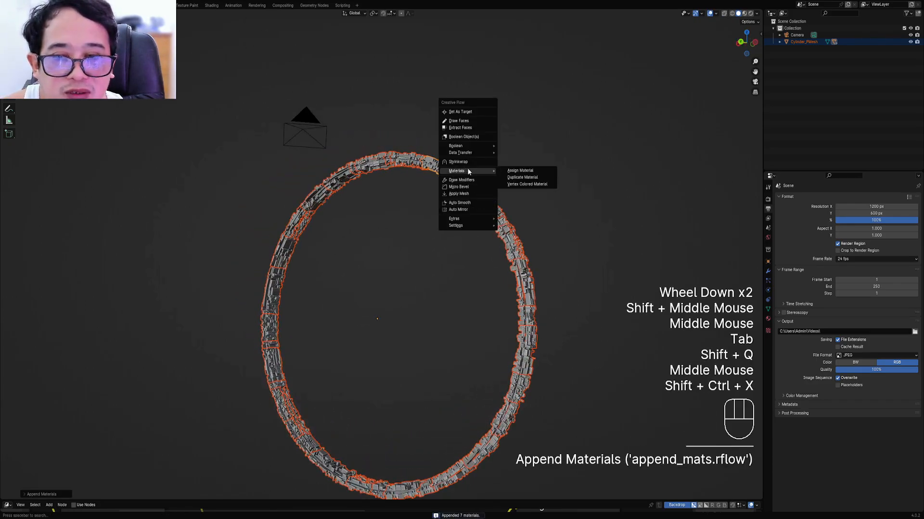
click(513, 171)
click(513, 179)
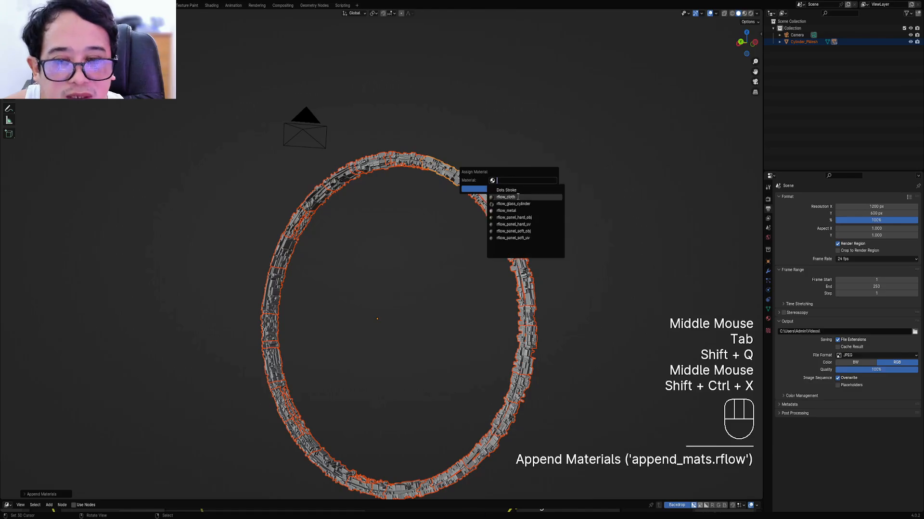
click(513, 224)
click(503, 189)
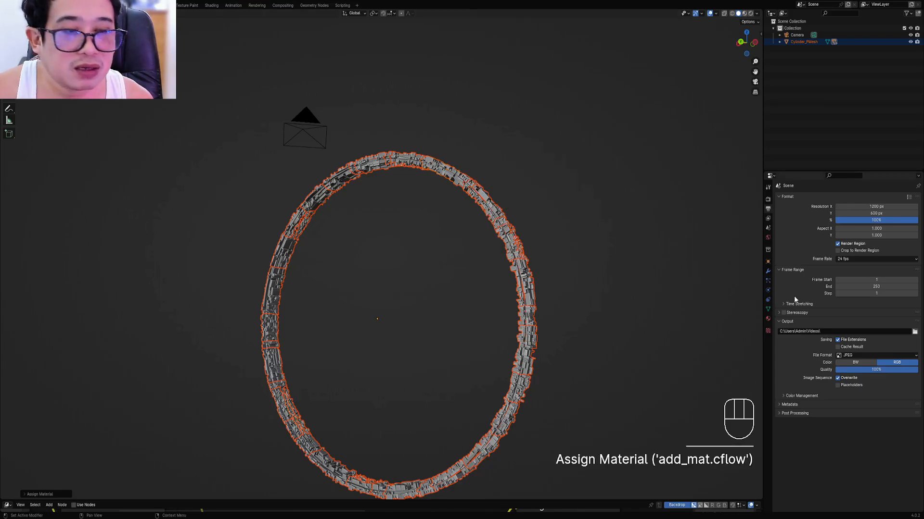
Enable HDRI lighting for the World and use the kloofendal_38d_partly_cloudy_2k.hdr environment
click(767, 237)
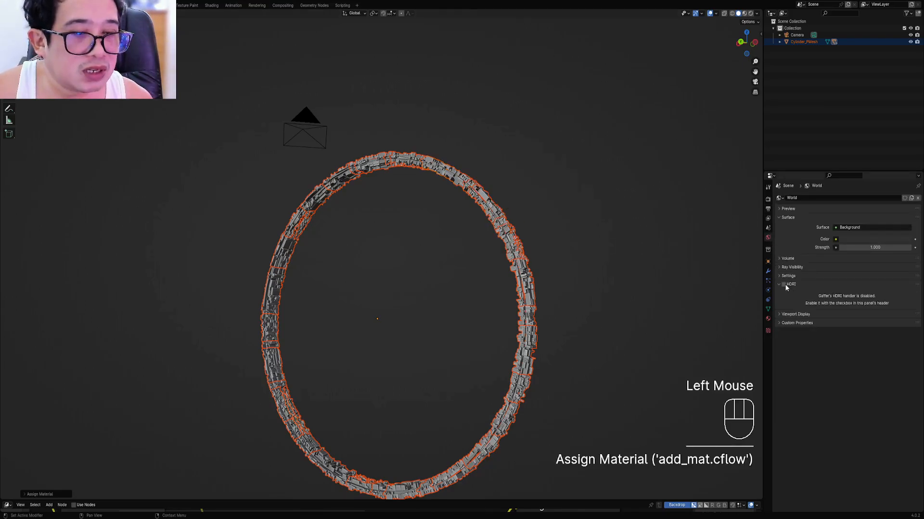
click(783, 284)
click(863, 358)
click(861, 392)
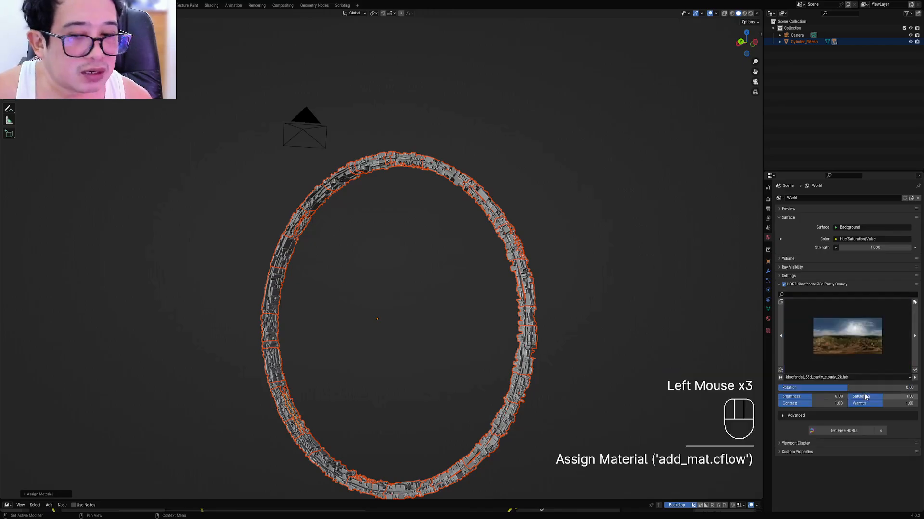
Examine the textured ring from several angles and up close in Rendered shading with overlays hidden
middle_drag(418, 289, 449, 255)
key(z)
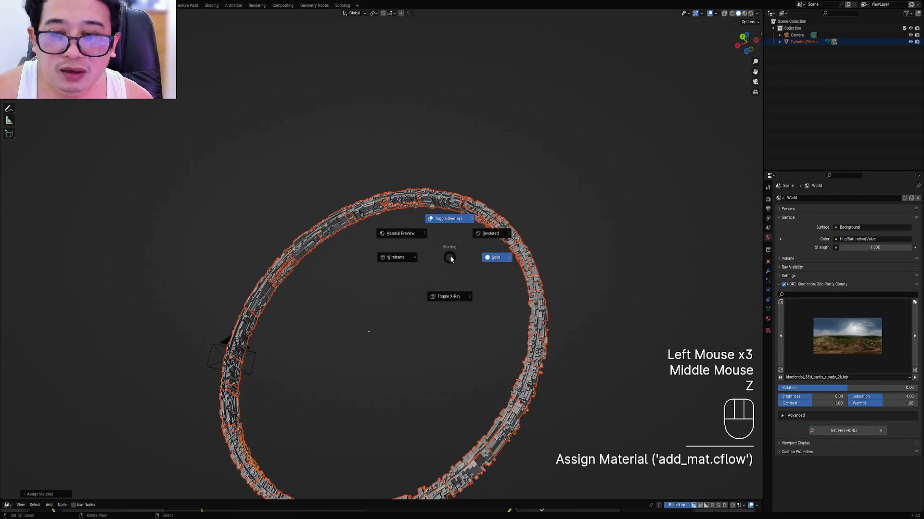
click(487, 234)
middle_drag(464, 214, 502, 252)
key(shift+alt+z)
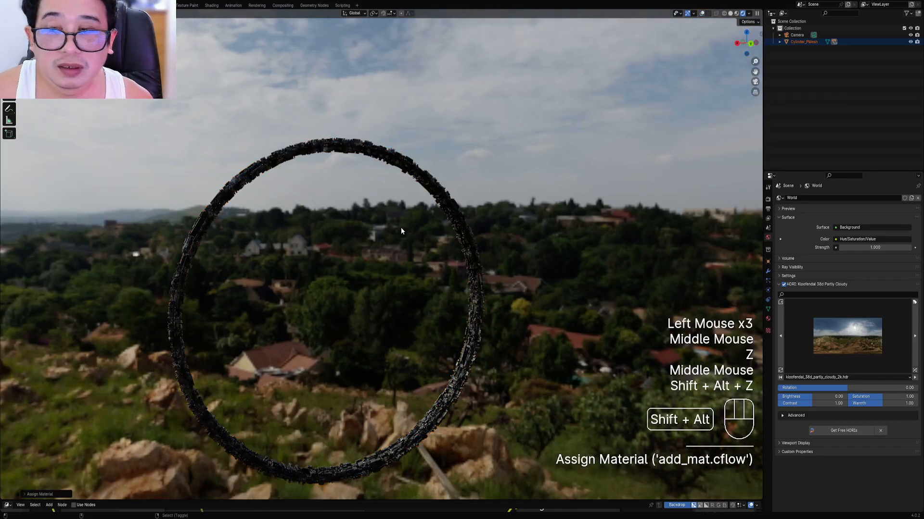
middle_drag(397, 228, 433, 280)
scroll(433, 281, up, 2)
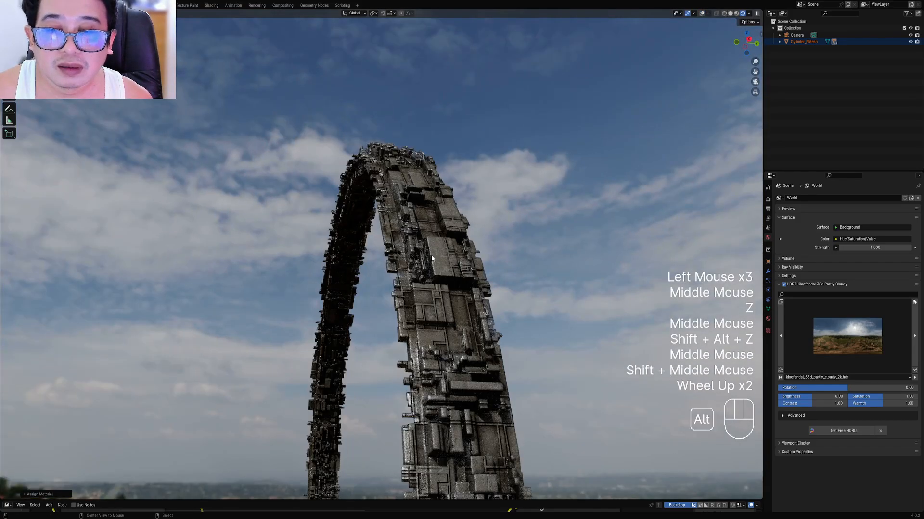
alt+middle_click(431, 255)
middle_drag(393, 307, 415, 296)
scroll(416, 354, up, 1)
scroll(415, 317, up, 1)
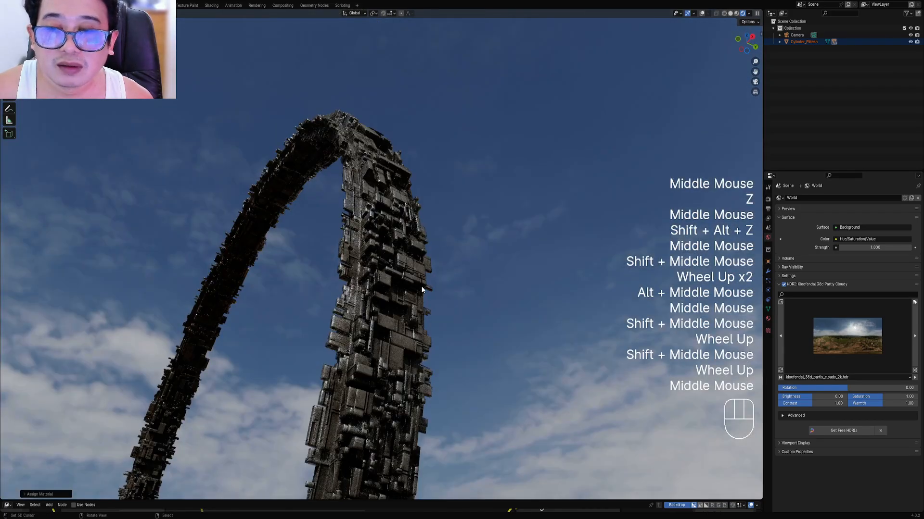
Save the file in Solid shading and enlarge the lower editor, changing it to the Shader Editor
key(z)
key(ctrl+s)
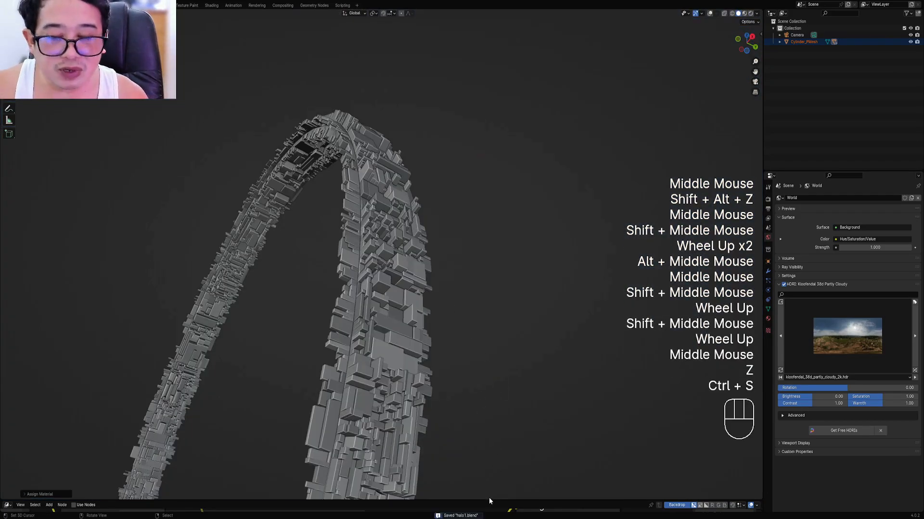
drag(488, 500, 457, 258)
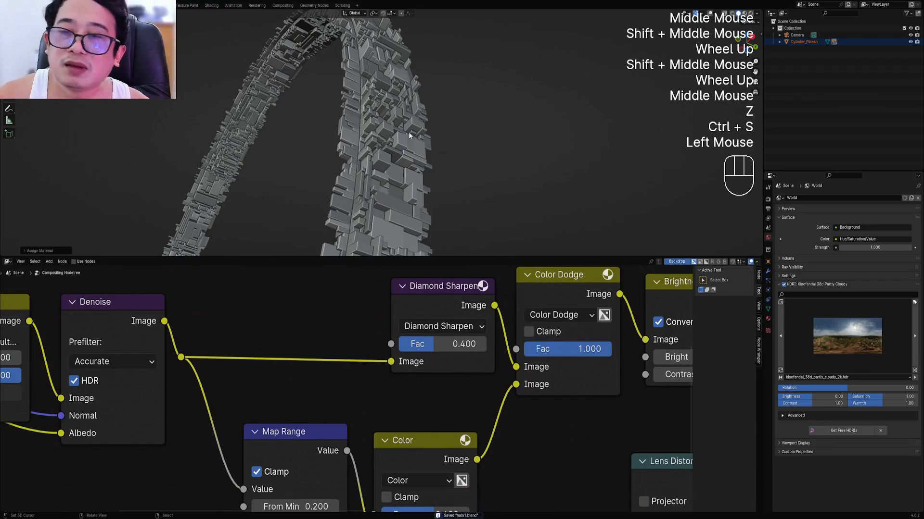
middle_drag(409, 135, 409, 297)
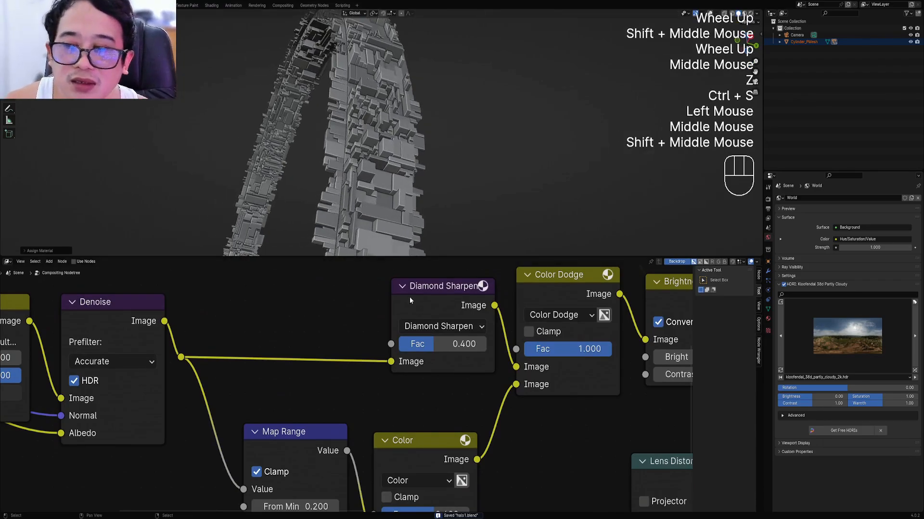
click(8, 262)
click(14, 321)
click(8, 262)
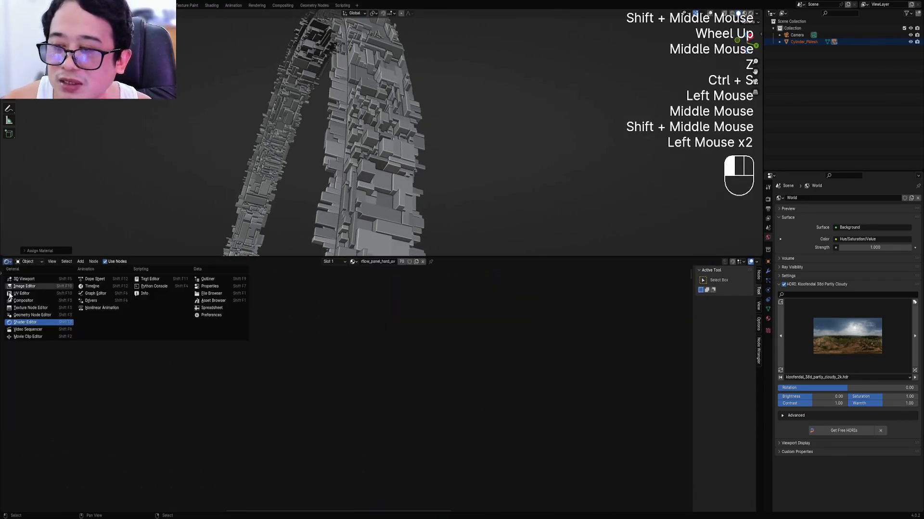
Frame the whole node tree of the rflow_panel_hard_uv material to examine its layout
key(a)
key(KP_Decimal)
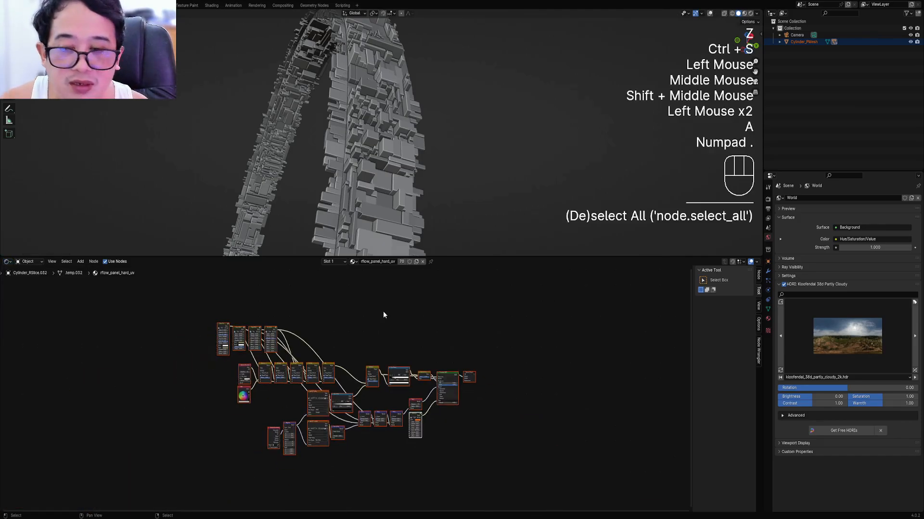
key(alt+a)
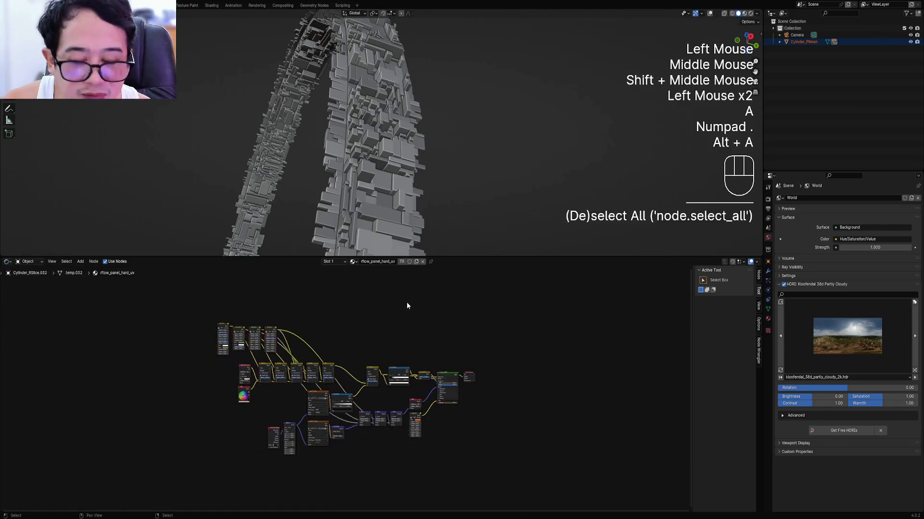
key(Home)
middle_drag(329, 315, 503, 483)
key(Home)
middle_drag(374, 438, 663, 486)
key(a)
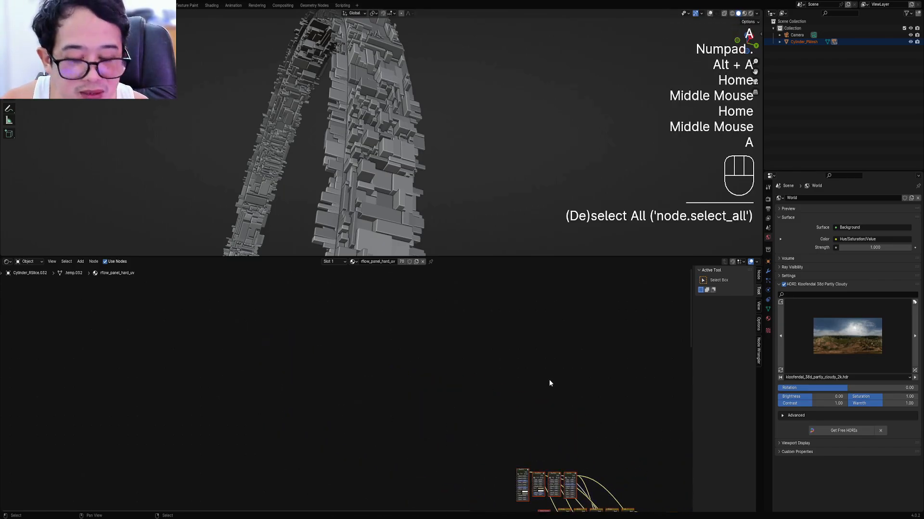
key(KP_Decimal)
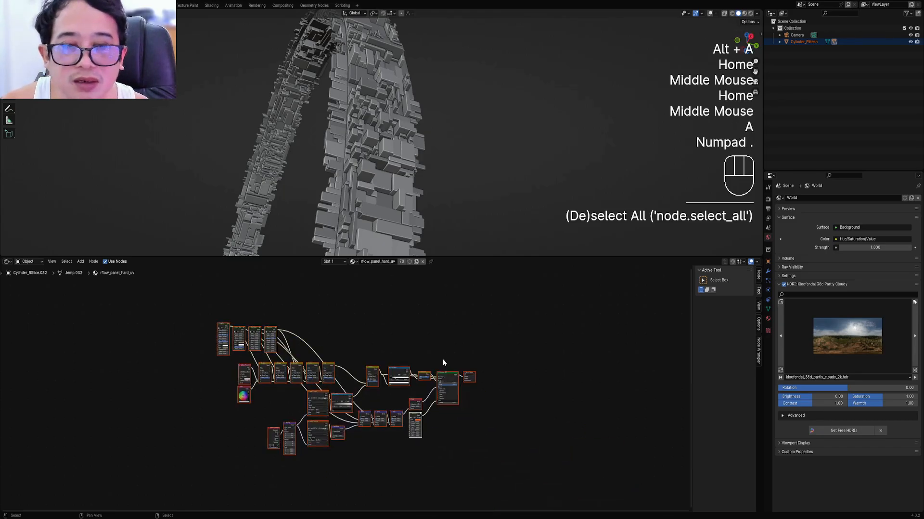
Delete the RGB color node that feeds the first Multiply node in the panel material
scroll(424, 337, up, 5)
scroll(390, 320, up, 2)
middle_drag(375, 320, 428, 321)
scroll(371, 346, up, 4)
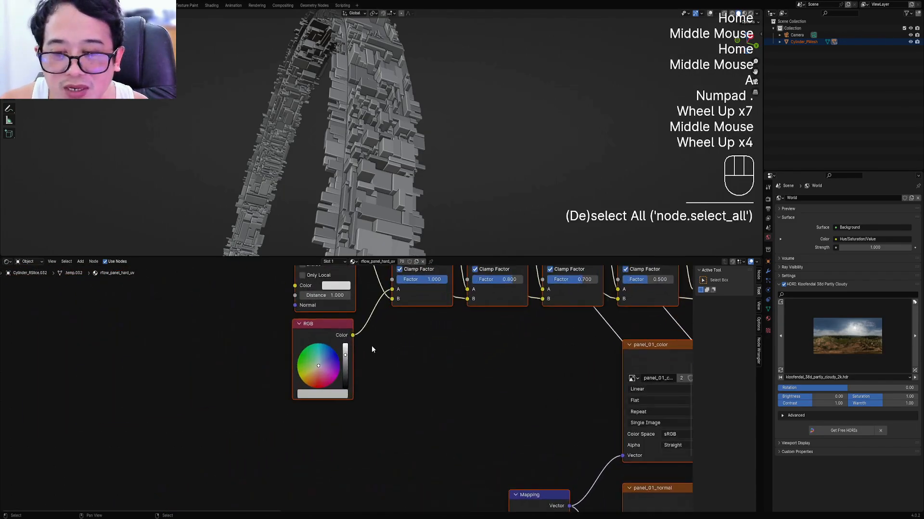
right_click(319, 325)
key(x)
Add a Vertex Color attribute node and connect its Color output to input A of the first Multiply node
key(shift+a)
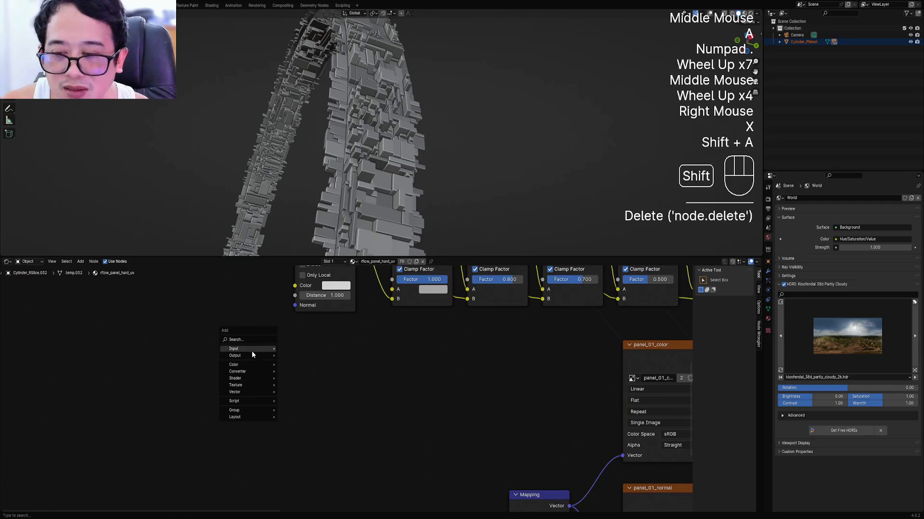
mouse_move(252, 350)
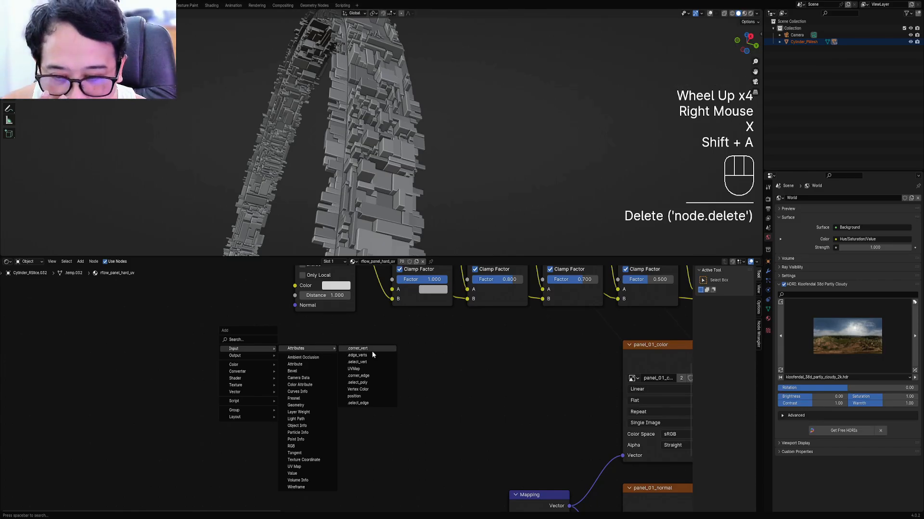
click(367, 391)
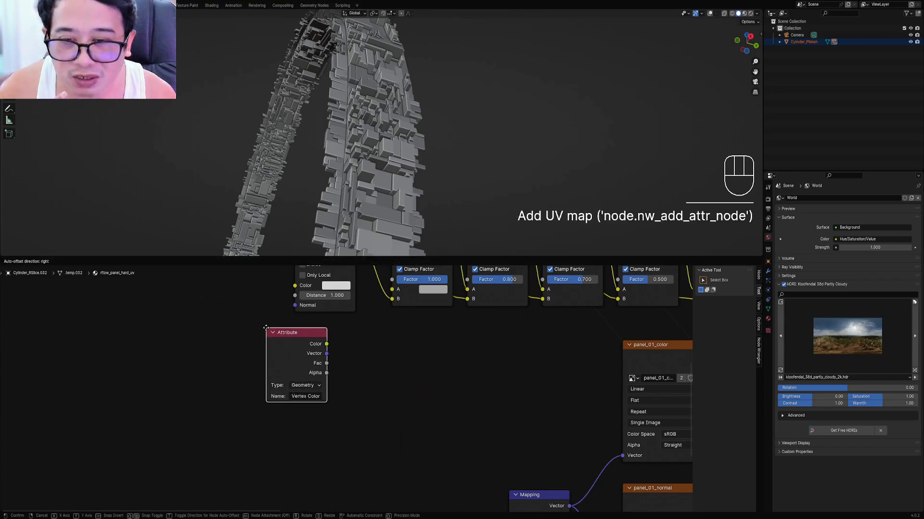
click(329, 345)
mouse_move(327, 343)
mouse_down()
mouse_move(385, 304)
mouse_move(392, 289)
mouse_up()
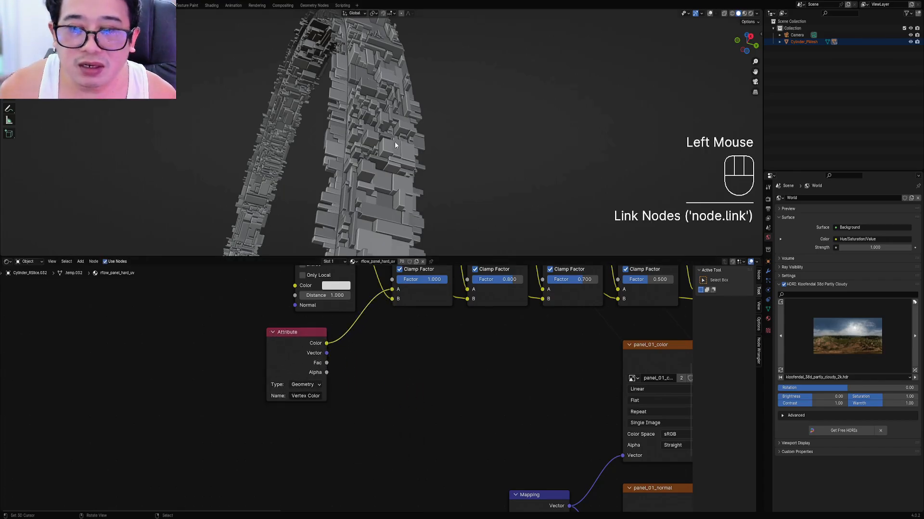
Preview the ring's vertex-color-driven material in Rendered shading and return to Solid shading
scroll(395, 141, down, 2)
key(z)
click(433, 118)
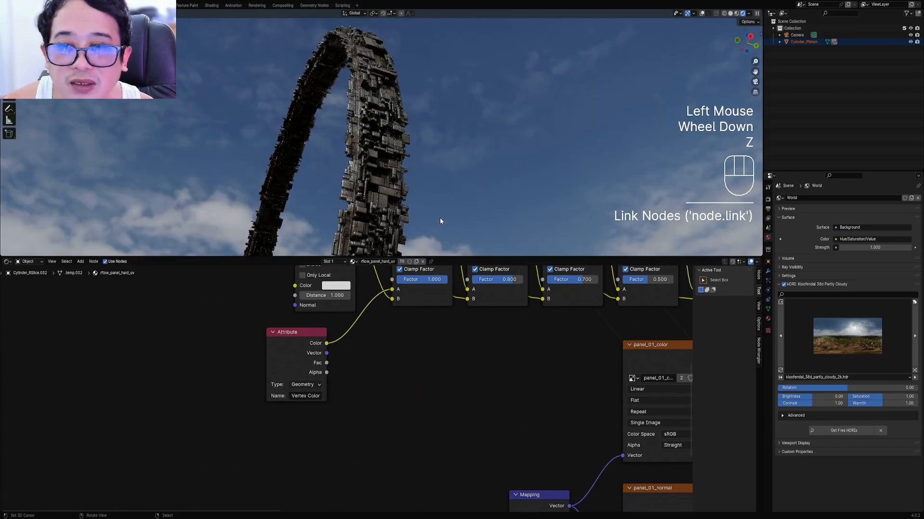
middle_drag(415, 144, 423, 165)
key(z)
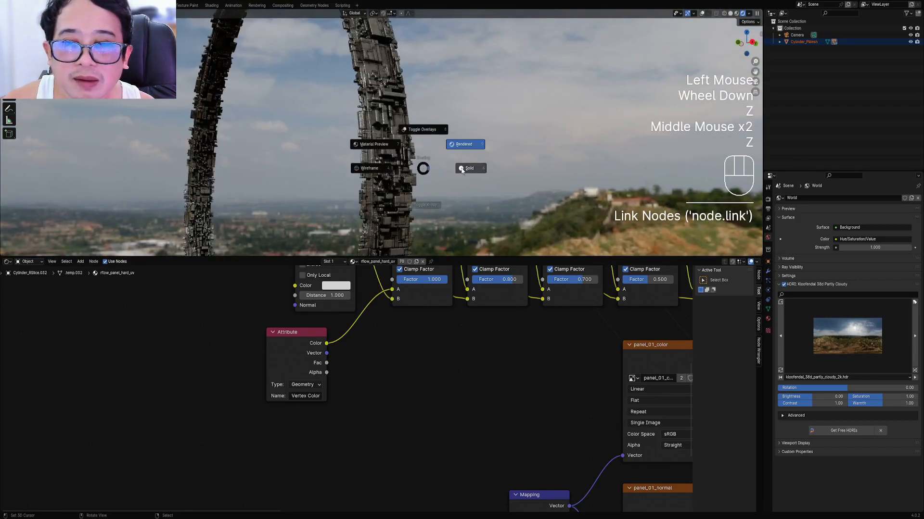
Save the file and move the Vertex Color attribute node farther away from the Multiply nodes
key(ctrl+s)
drag(294, 343, 207, 387)
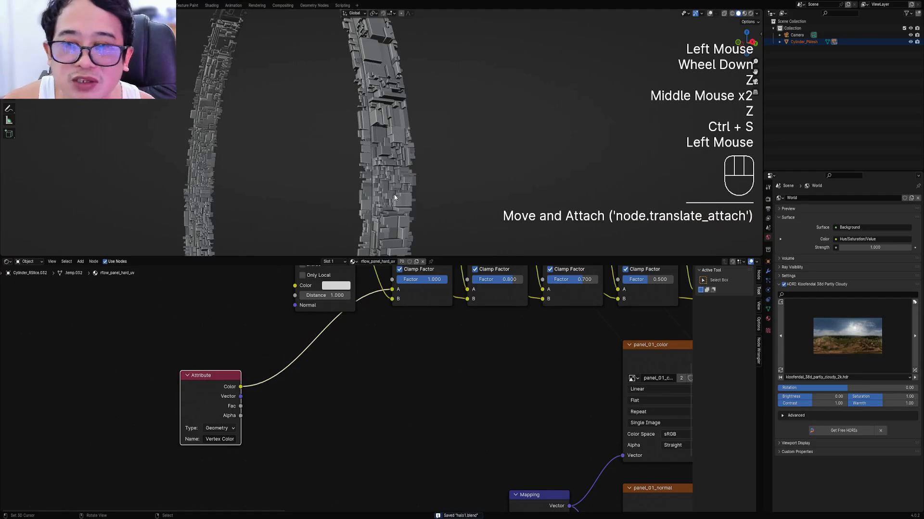
Set the Bevel node's radius to 0.001 with the ring in Rendered shading, and return the viewport to Solid shading
scroll(449, 366, down, 4)
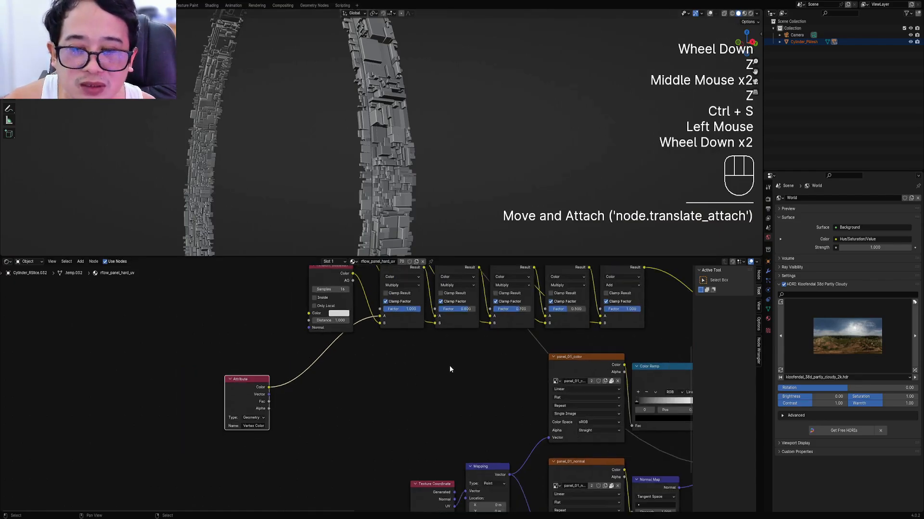
middle_drag(575, 436, 278, 395)
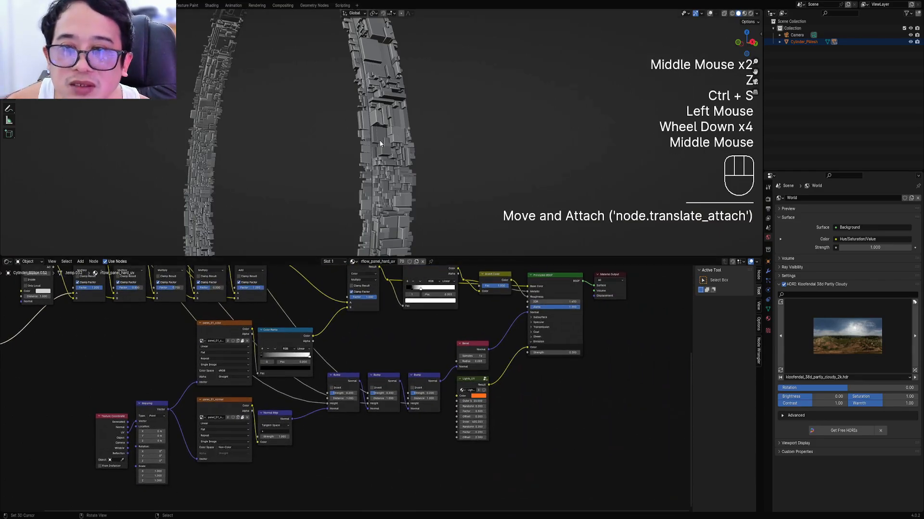
scroll(311, 313, down, 1)
middle_drag(311, 314, 211, 320)
scroll(212, 320, up, 1)
key(z)
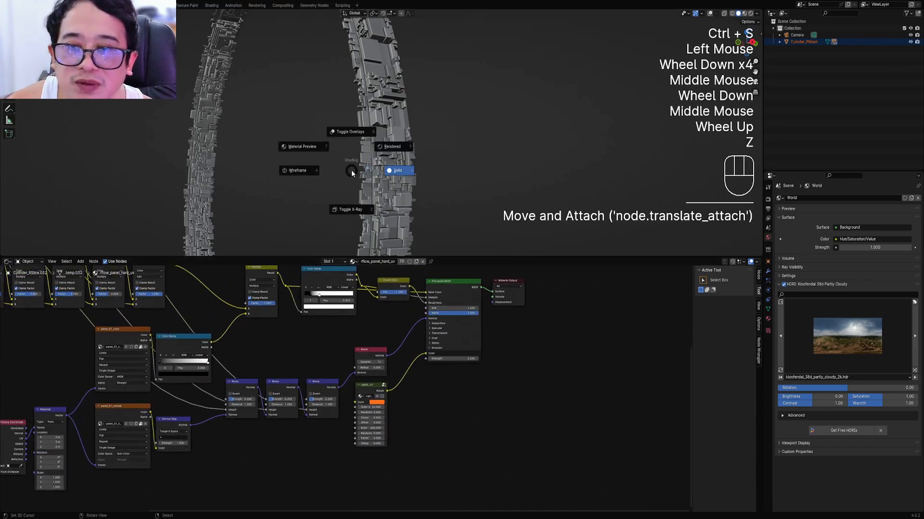
click(393, 147)
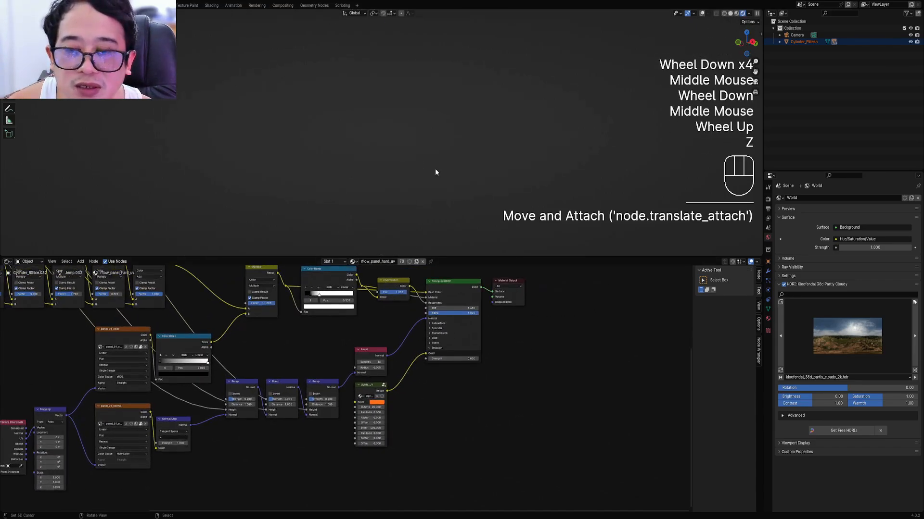
scroll(434, 171, up, 2)
scroll(371, 367, up, 4)
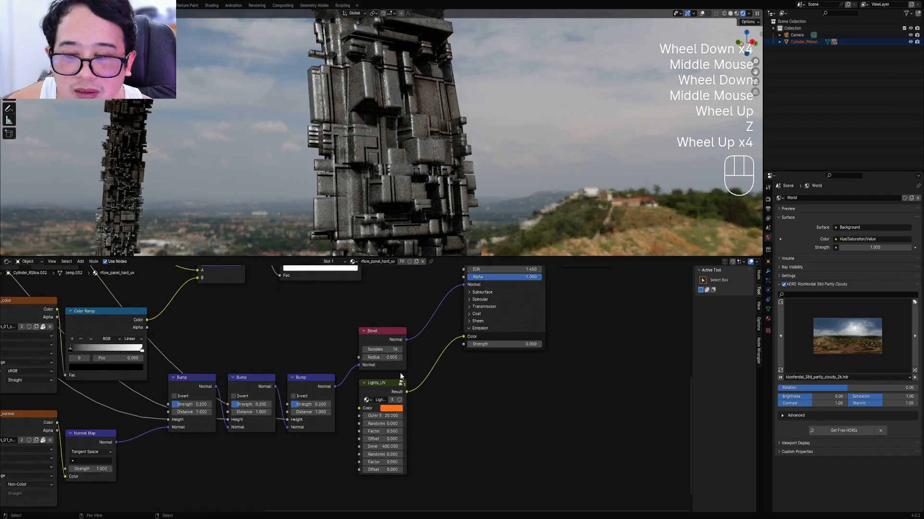
click(396, 346)
text(0.001)
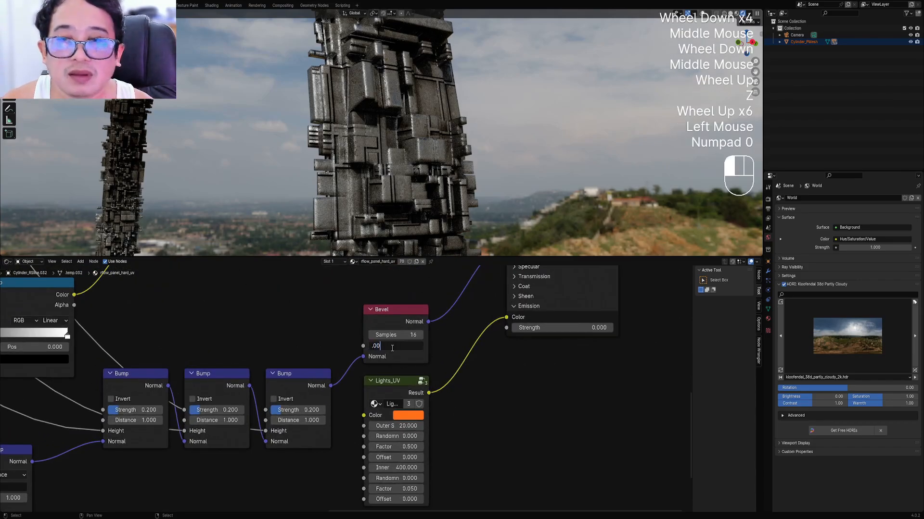
key(Return)
scroll(359, 143, down, 2)
scroll(359, 144, down, 2)
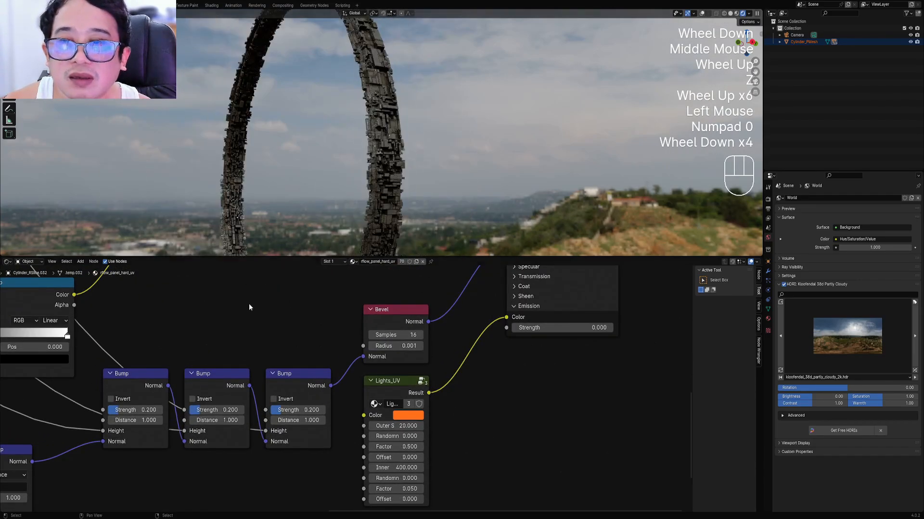
middle_drag(249, 304, 602, 205)
key(z)
click(479, 180)
Show the ring close up in Rendered shading and set the Mapping node's X, Y and Z scale to 4
scroll(221, 451, down, 1)
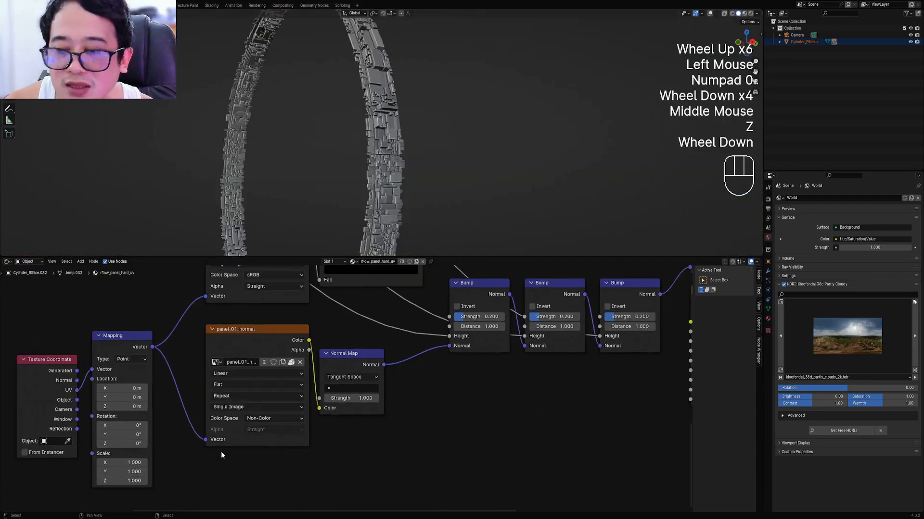
middle_drag(221, 451, 369, 382)
scroll(338, 384, up, 3)
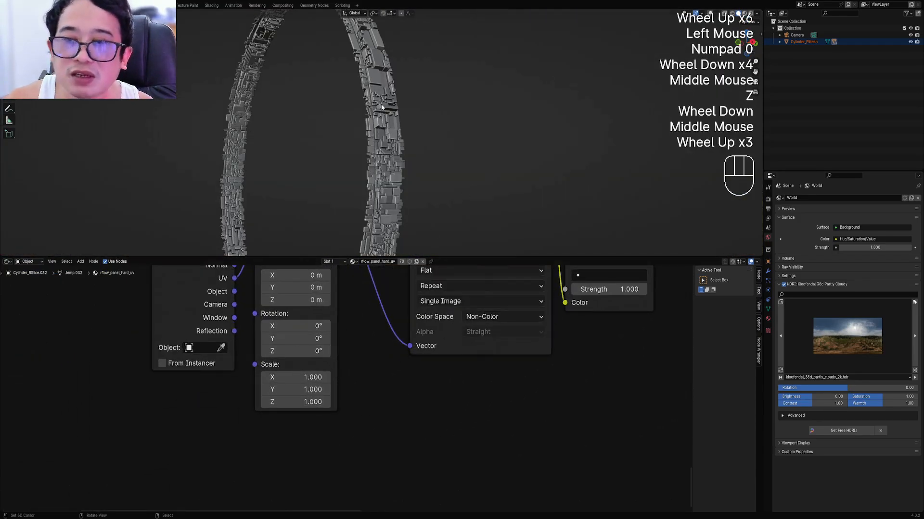
middle_drag(382, 107, 396, 122)
scroll(394, 124, up, 2)
alt+middle_click(390, 130)
scroll(387, 139, up, 2)
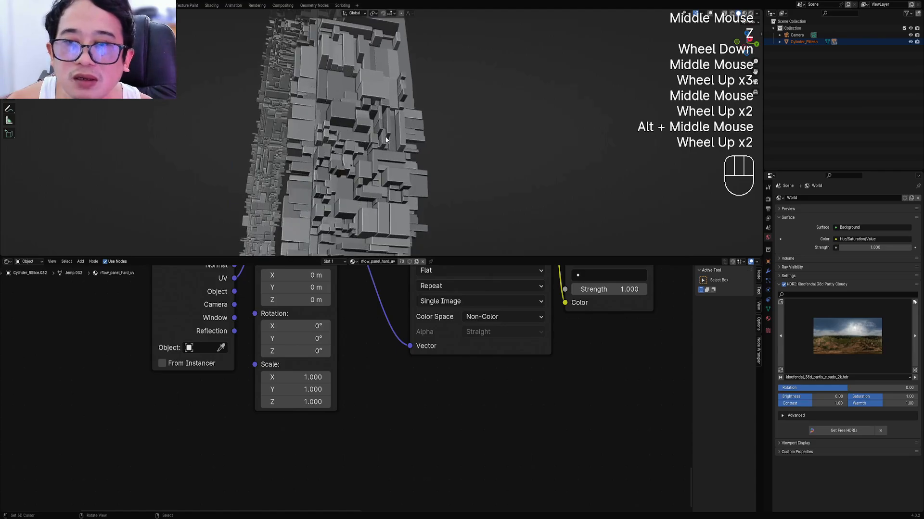
key(z)
click(419, 115)
click(306, 377)
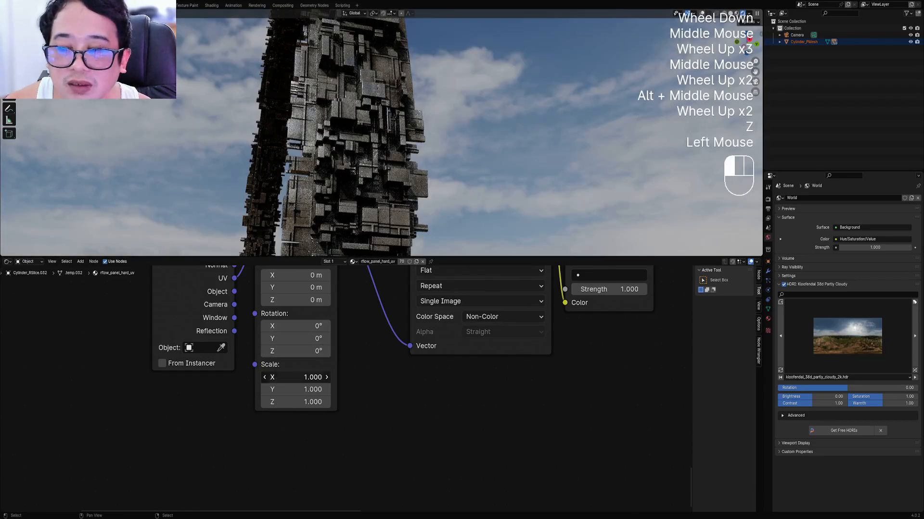
drag(309, 377, 309, 402)
key(Return)
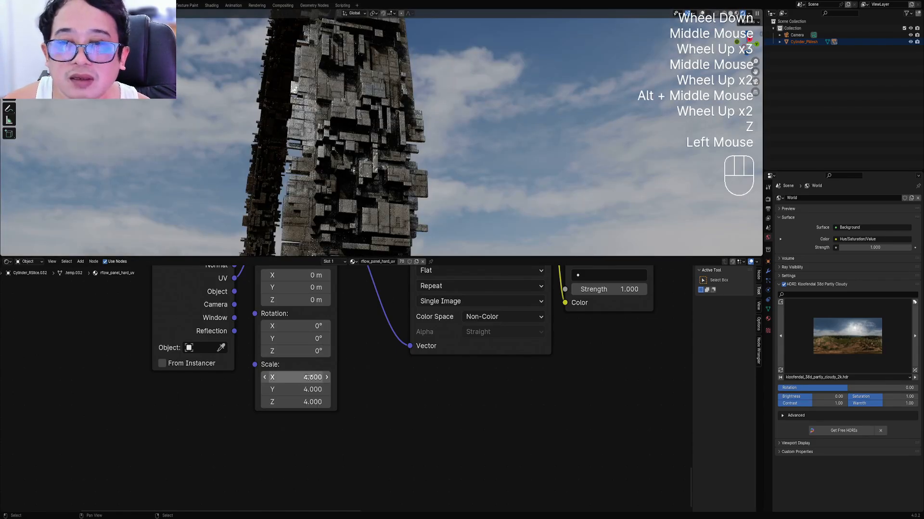
Return the viewport to Solid shading and save the file
scroll(436, 124, down, 3)
key(z)
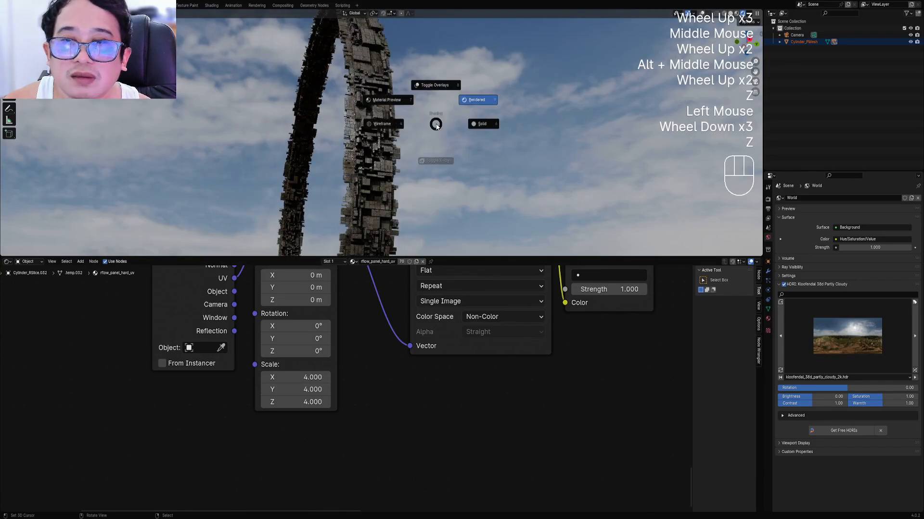
click(475, 126)
key(ctrl+s)
Set the Normal Map node's strength to 10 with the ring in Rendered shading, and return to Solid shading
scroll(570, 303, down, 1)
middle_drag(570, 303, 406, 346)
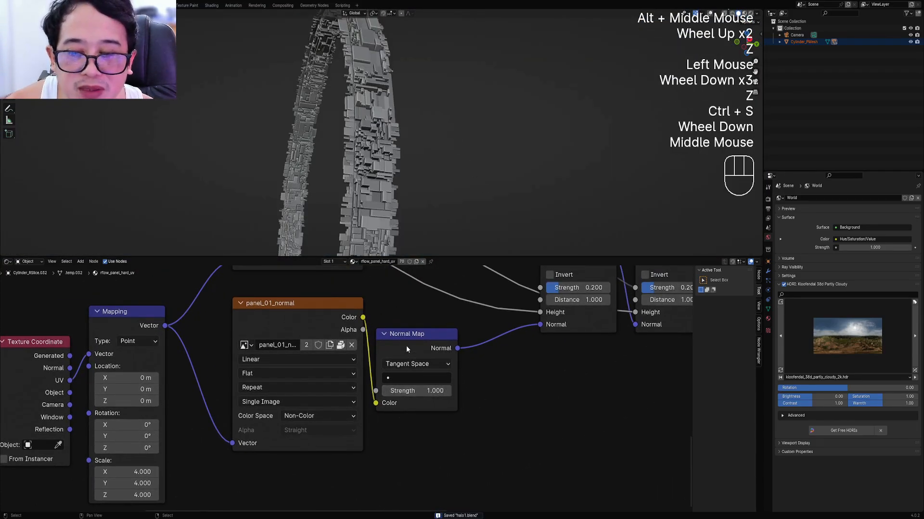
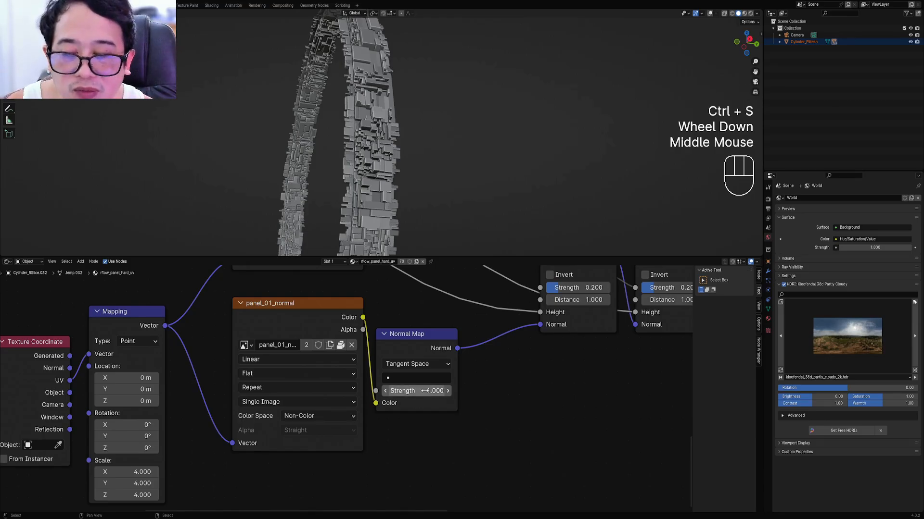
click(426, 391)
click(420, 120)
key(z)
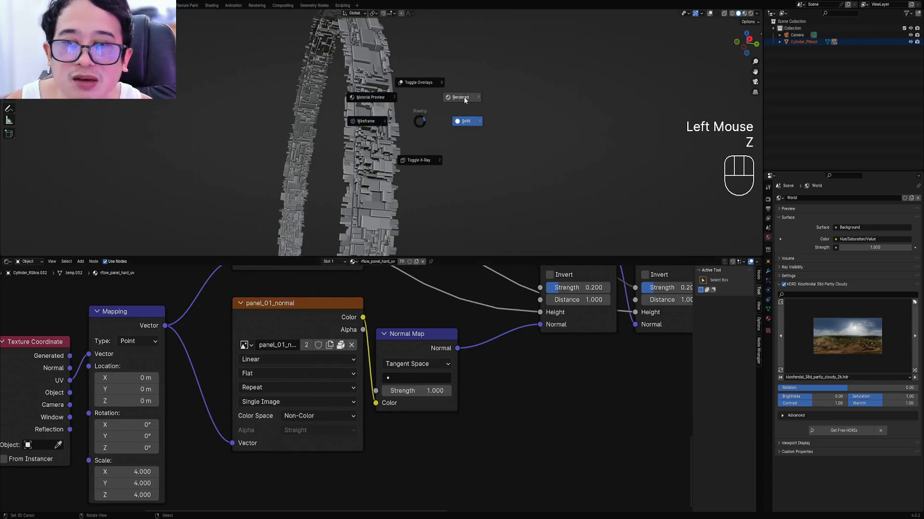
scroll(408, 161, up, 4)
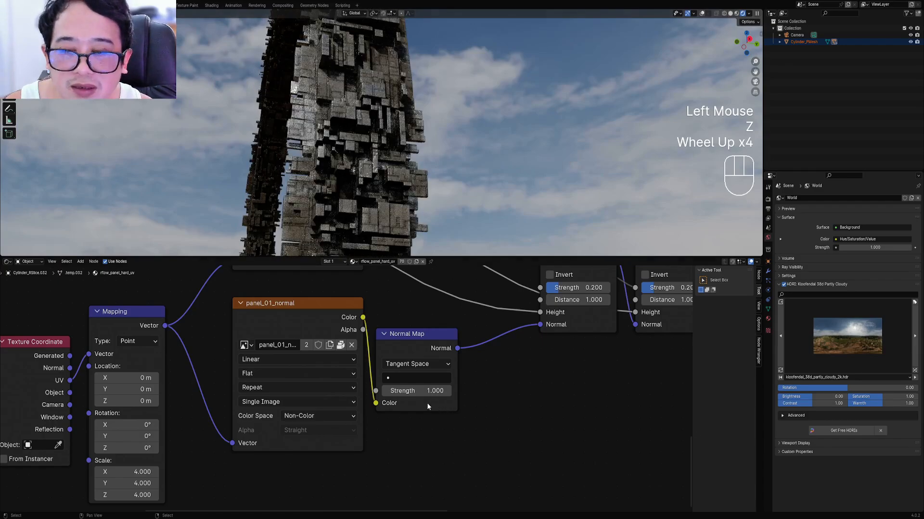
click(415, 390)
text(10)
key(Return)
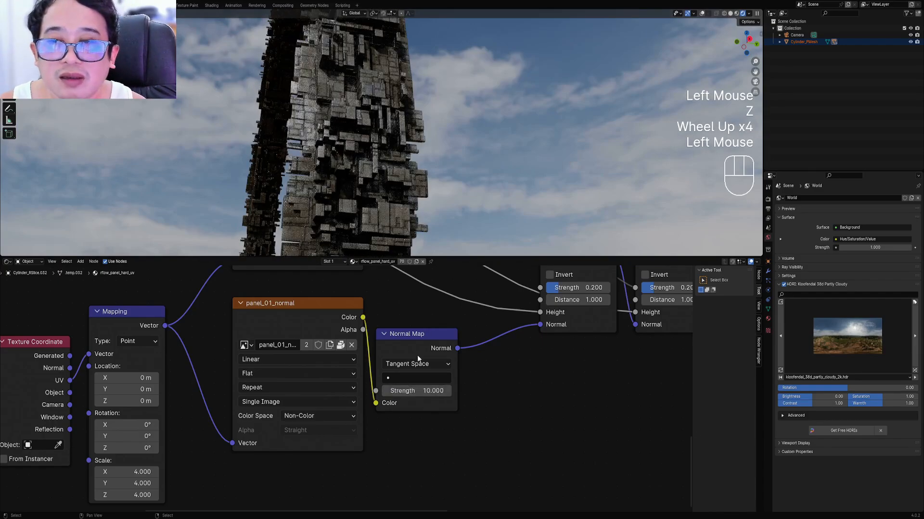
key(z)
click(482, 225)
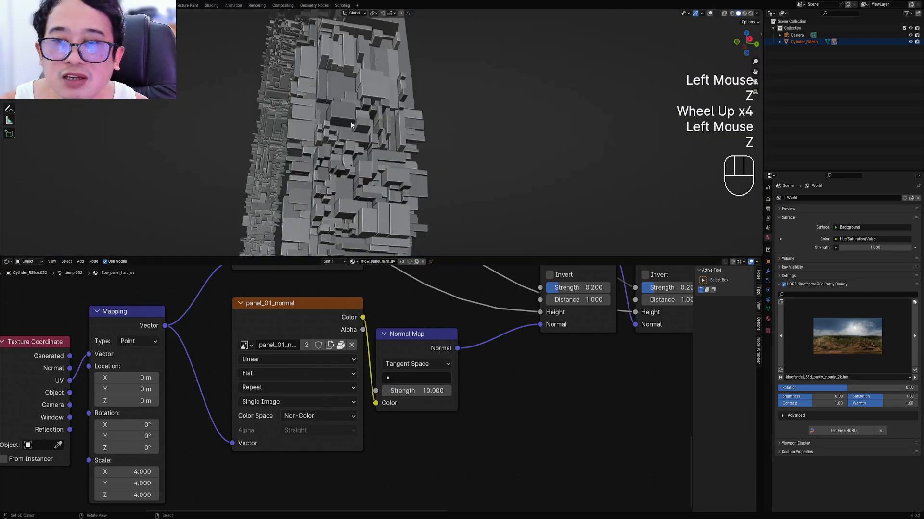
Show another part of the ring in Rendered shading and set the Mapping node's X, Y and Z scale to 5
scroll(370, 108, down, 4)
middle_drag(371, 109, 432, 121)
scroll(431, 122, up, 1)
key(z)
scroll(440, 186, up, 2)
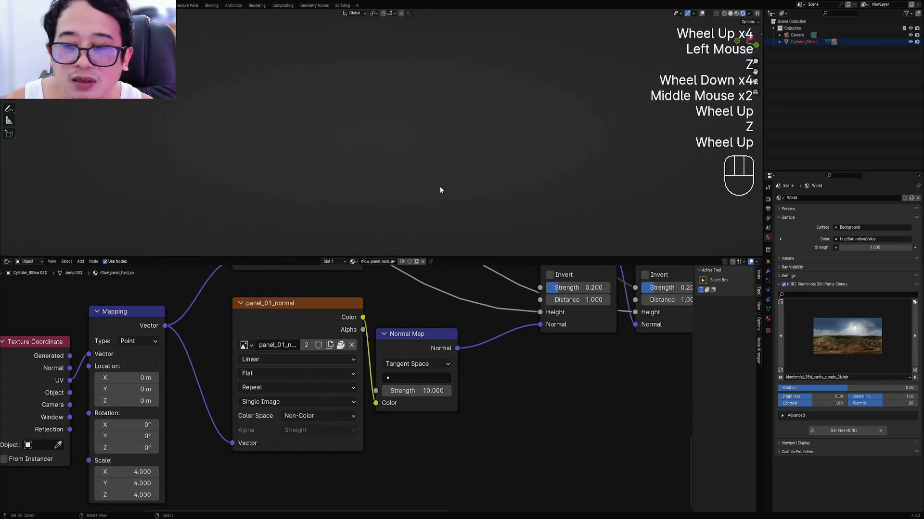
middle_drag(438, 59, 423, 97)
scroll(423, 96, down, 1)
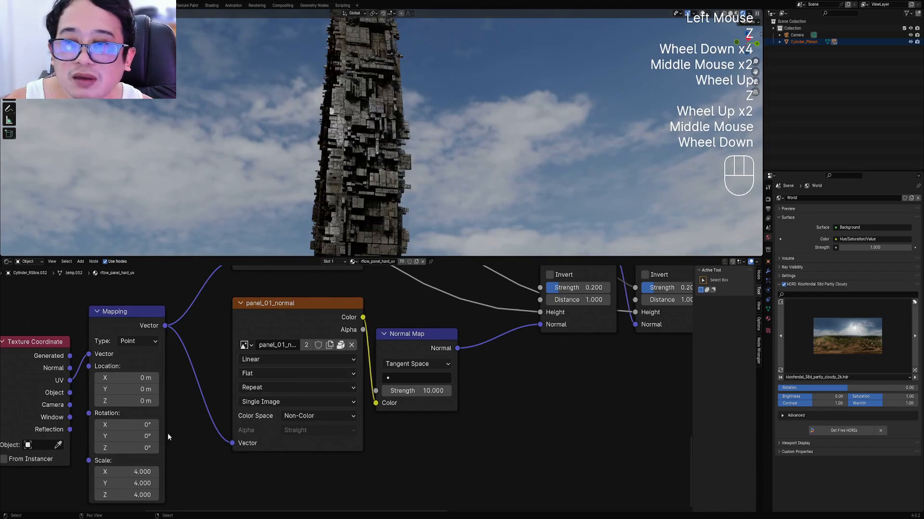
middle_drag(343, 315, 374, 312)
scroll(374, 312, up, 2)
drag(279, 414, 382, 437)
Examine the ring's panel texture near and far in an enlarged viewport, comparing Rendered and Solid shading
mouse_move(430, 145)
middle_down()
mouse_move(441, 155)
mouse_move(446, 141)
mouse_move(498, 140)
mouse_move(467, 166)
mouse_move(447, 140)
middle_up()
scroll(440, 139, down, 3)
scroll(498, 139, up, 2)
scroll(447, 141, up, 2)
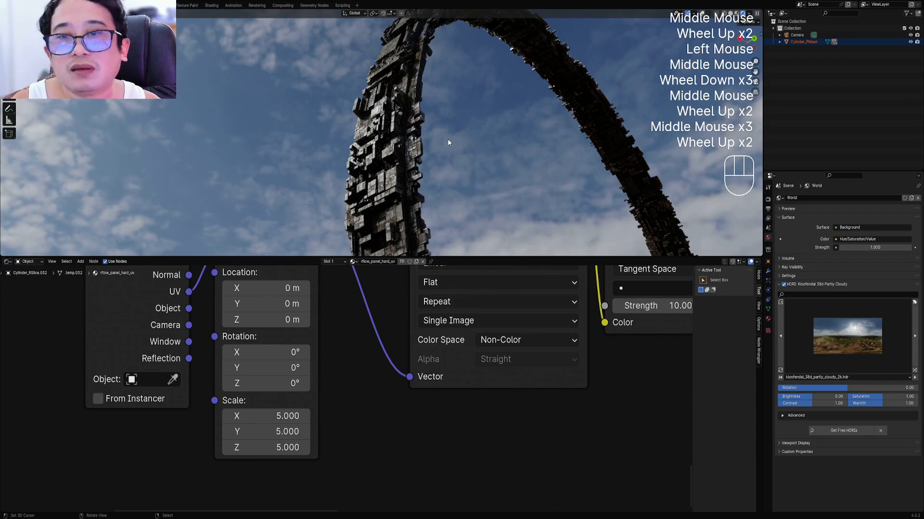
drag(467, 262, 467, 505)
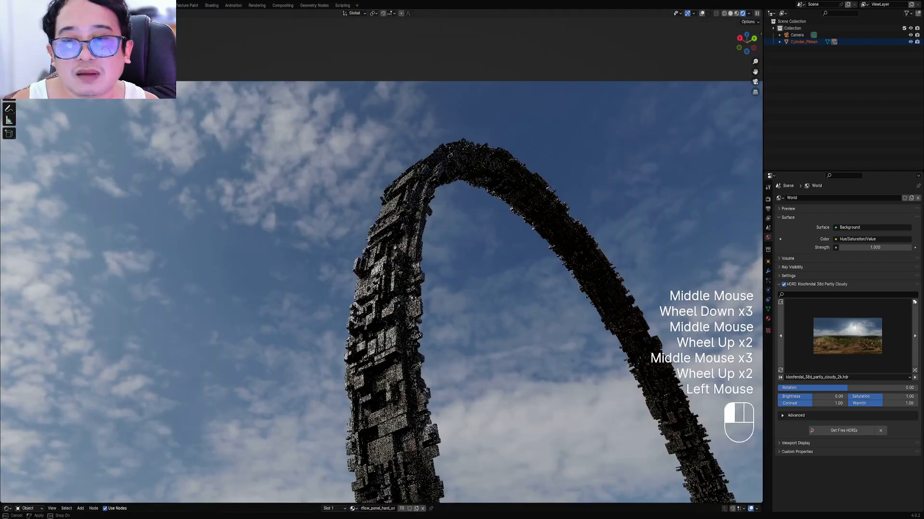
scroll(479, 282, up, 3)
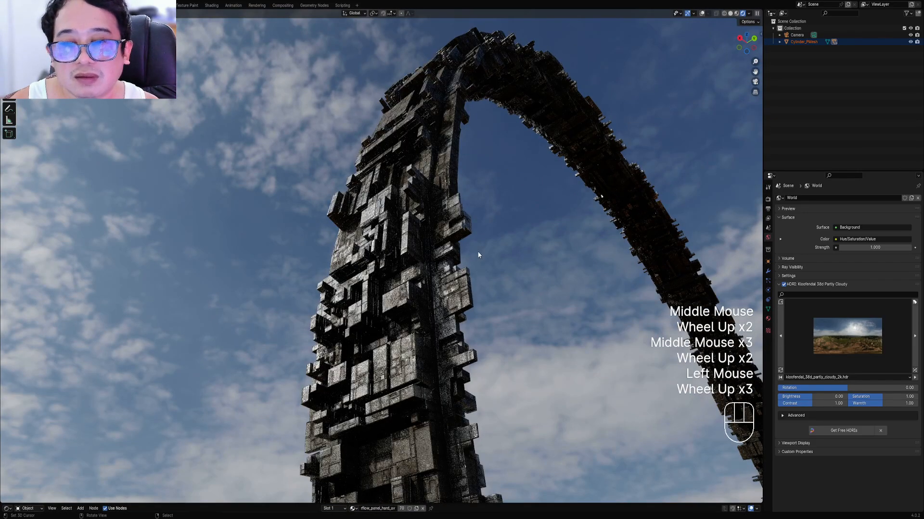
key(z)
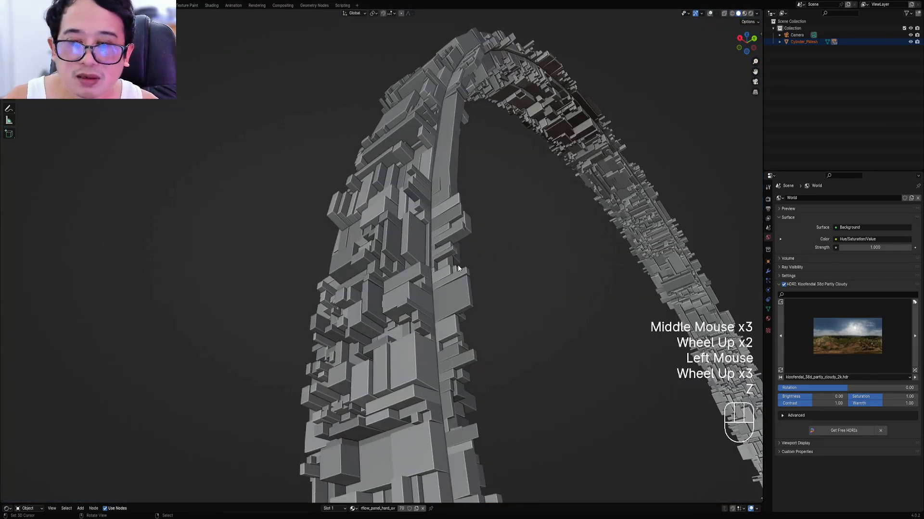
key(z)
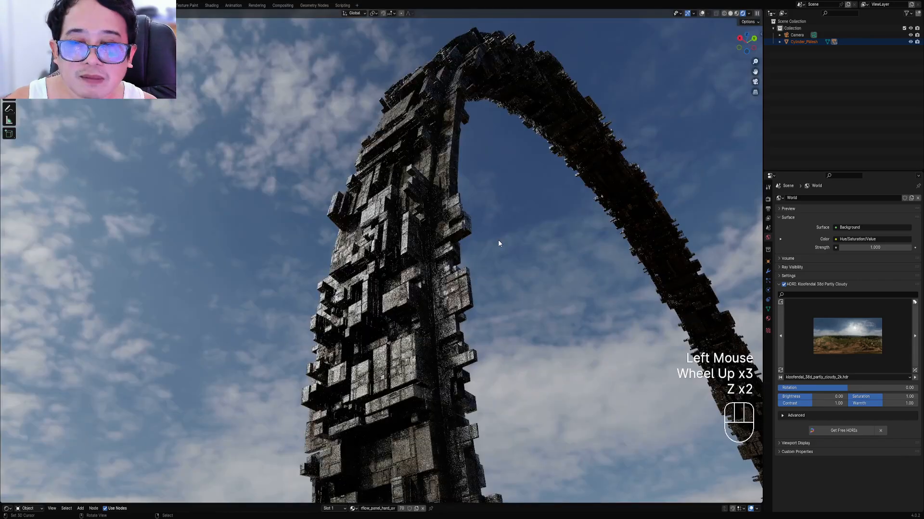
scroll(498, 243, down, 2)
scroll(498, 239, down, 2)
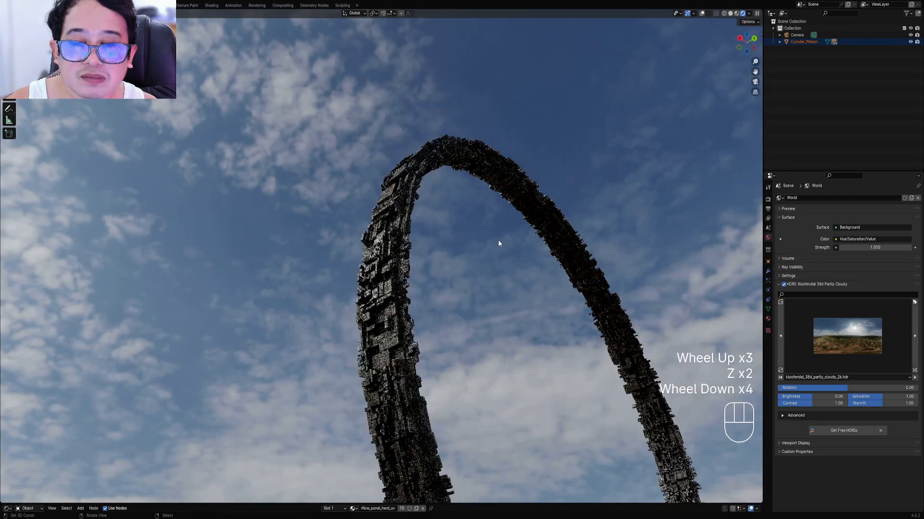
key(z)
scroll(460, 230, up, 2)
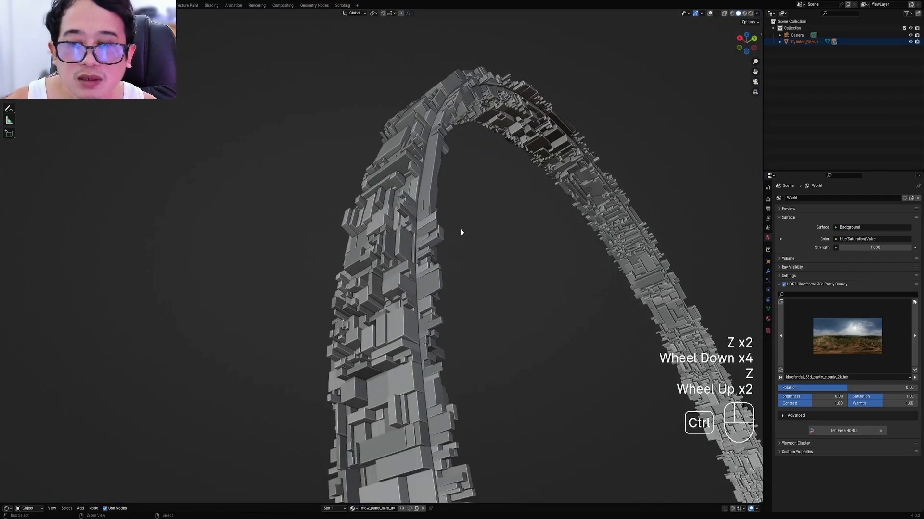
Enlarge the node editor again and set the Mapping node's X, Y and Z scale to 10 in Rendered shading
key(ctrl+space)
key(ctrl+space)
drag(464, 505, 463, 258)
key(z)
click(470, 151)
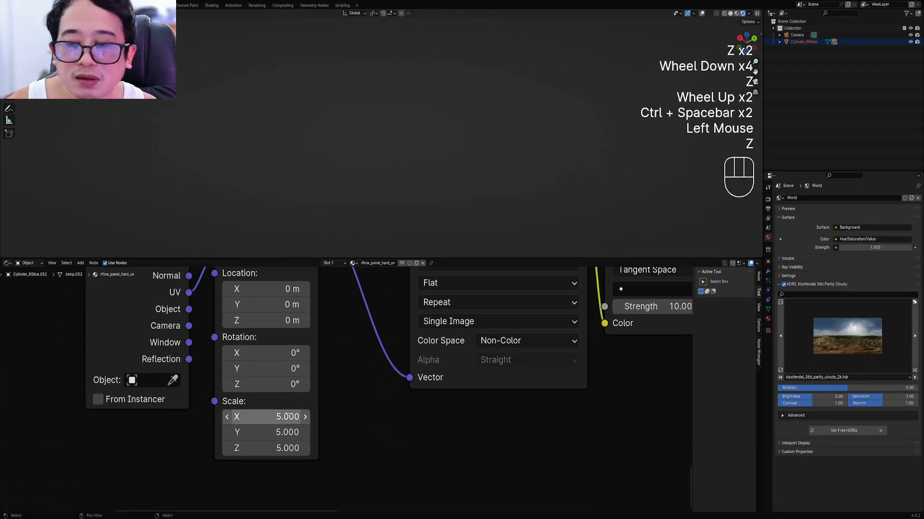
click(287, 414)
text(10)
key(Return)
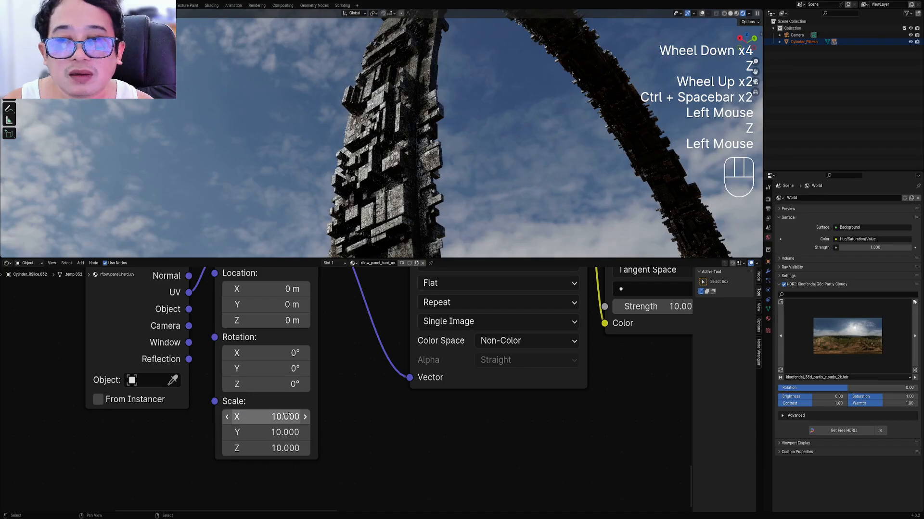
Check the denser panel texture on the ring, return to Solid shading and save the file
middle_drag(477, 125, 481, 103)
scroll(498, 115, up, 1)
scroll(481, 103, down, 2)
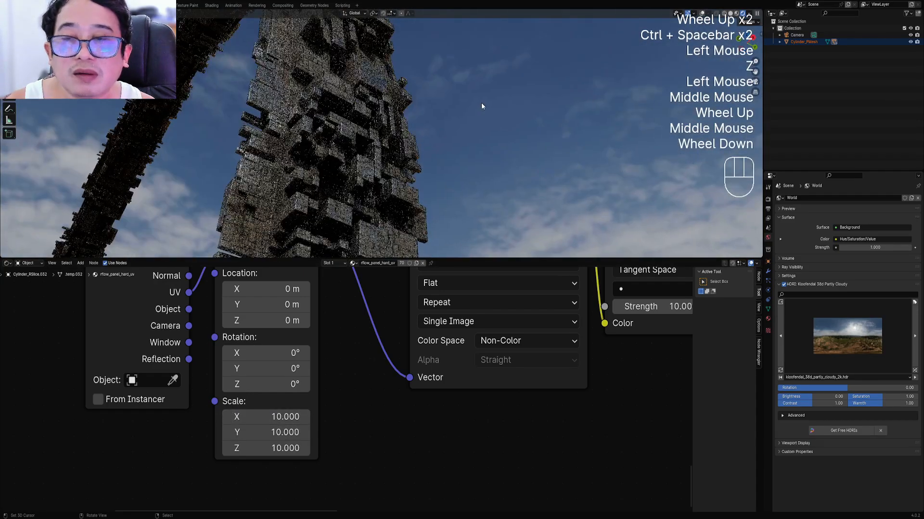
key(z)
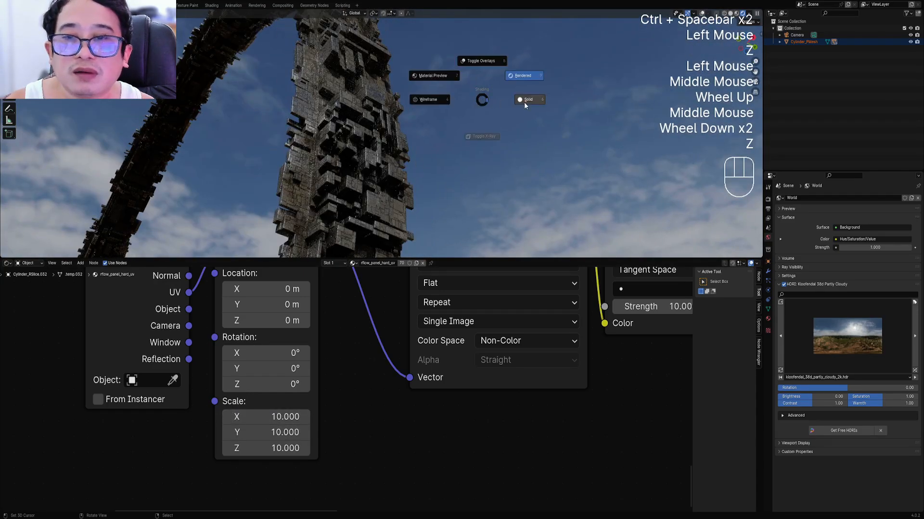
scroll(411, 94, down, 2)
mouse_move(411, 93)
middle_down()
mouse_move(426, 142)
mouse_move(391, 108)
middle_up()
key(ctrl+s)
scroll(425, 141, down, 1)
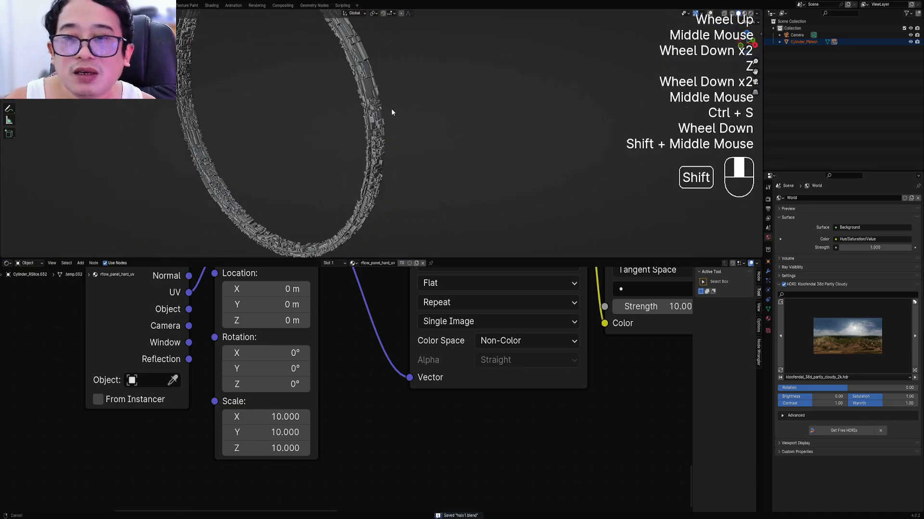
scroll(461, 352, down, 4)
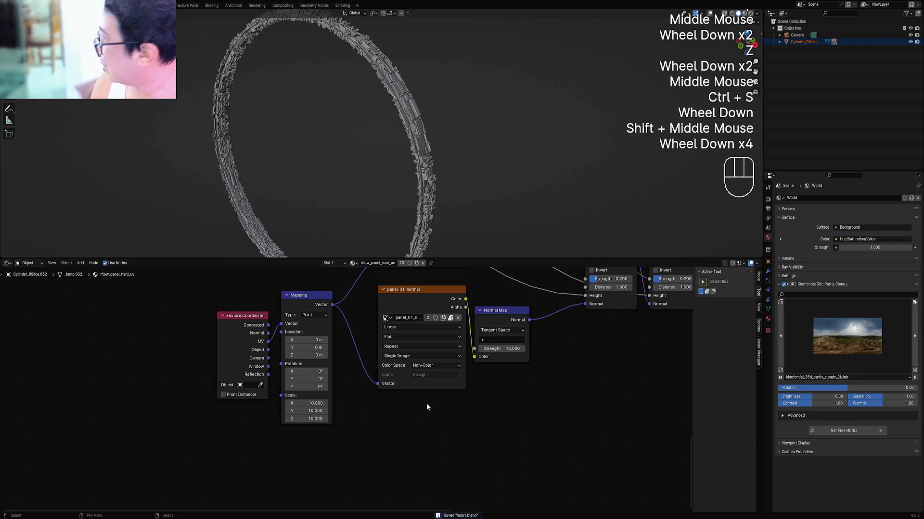
scroll(425, 360, down, 1)
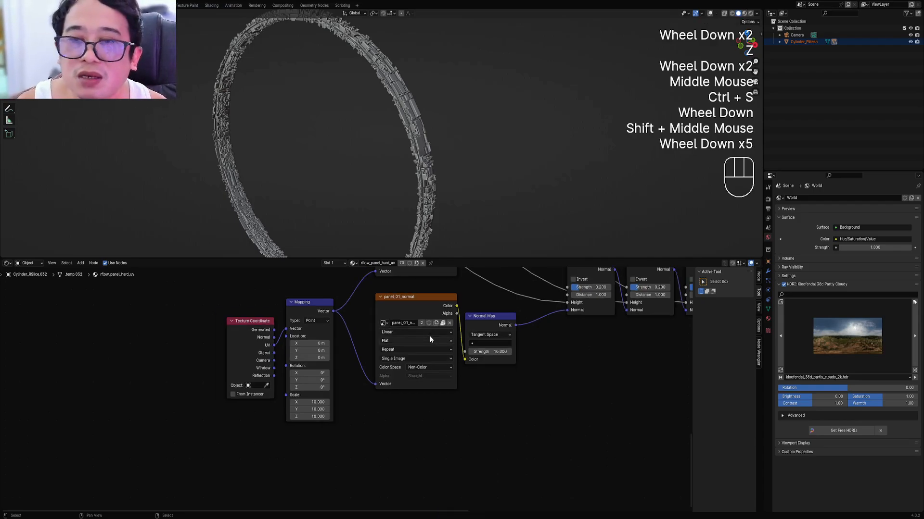
Switch the viewport to Rendered shading and preview the Scratches node's output on the ring
middle_drag(414, 318, 453, 500)
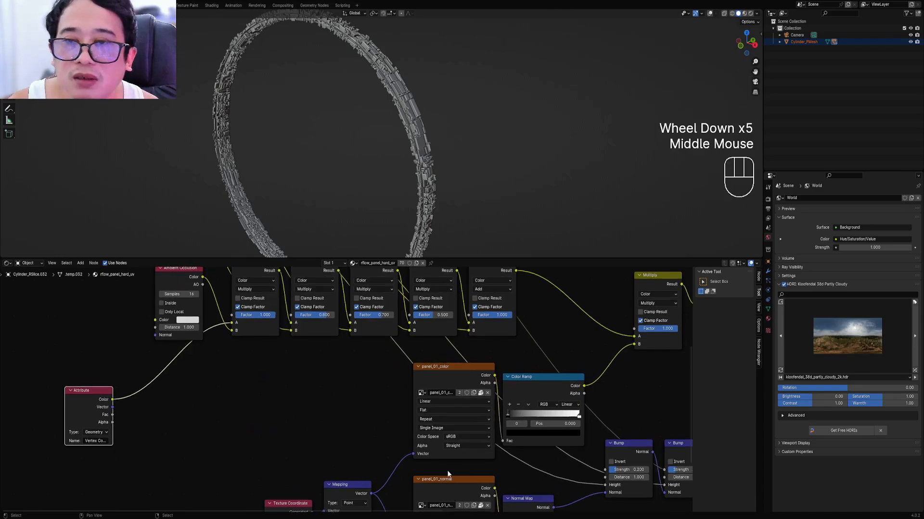
middle_drag(433, 163, 411, 144)
scroll(412, 144, up, 1)
key(z)
scroll(497, 432, down, 3)
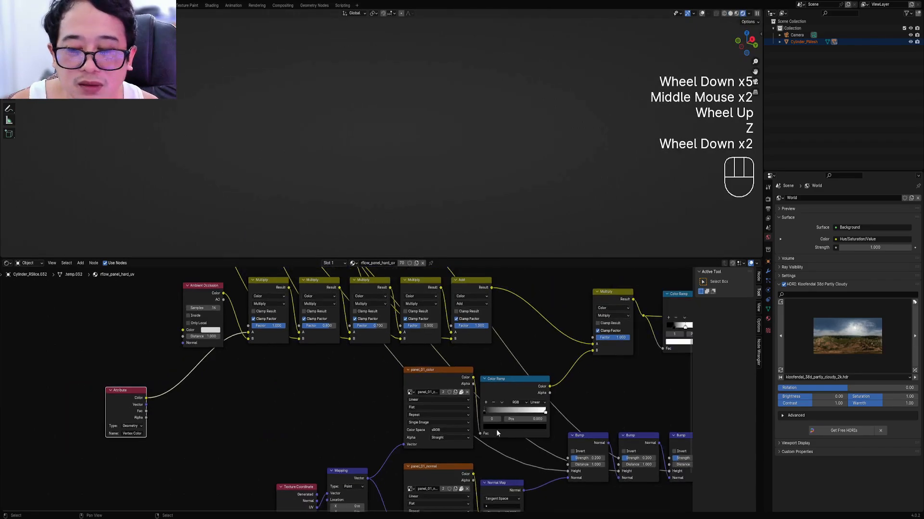
middle_drag(525, 442, 444, 428)
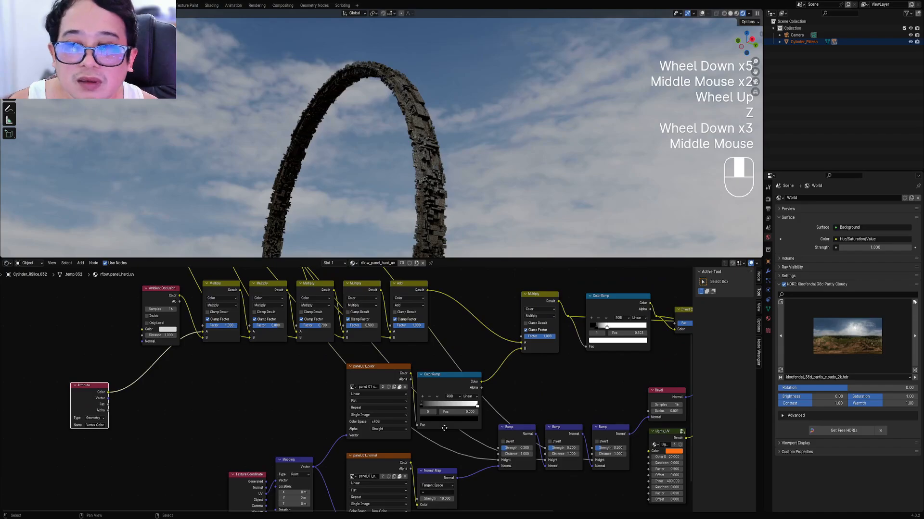
middle_drag(283, 284, 417, 415)
scroll(409, 385, up, 3)
shift+middle_drag(461, 162, 418, 158)
scroll(418, 159, up, 2)
middle_drag(346, 269, 358, 291)
scroll(360, 290, up, 1)
ctrl+shift+click(360, 290)
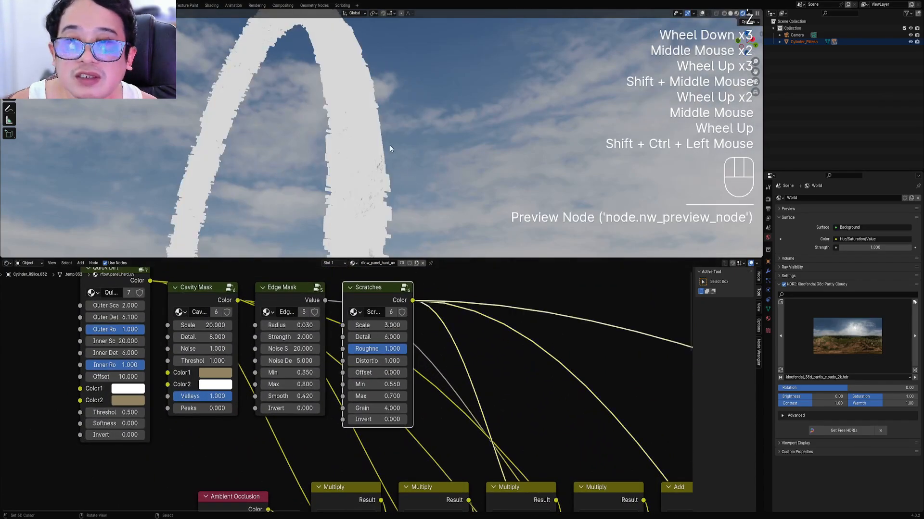
Raise the Scratches node's scale to 20 and finally 50, checking the pattern on the ring
scroll(390, 148, up, 3)
click(386, 327)
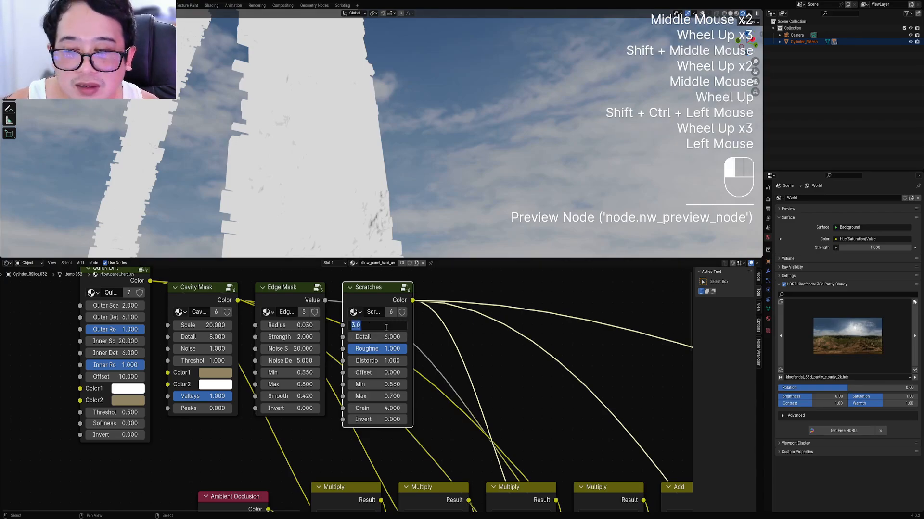
text(20)
key(Return)
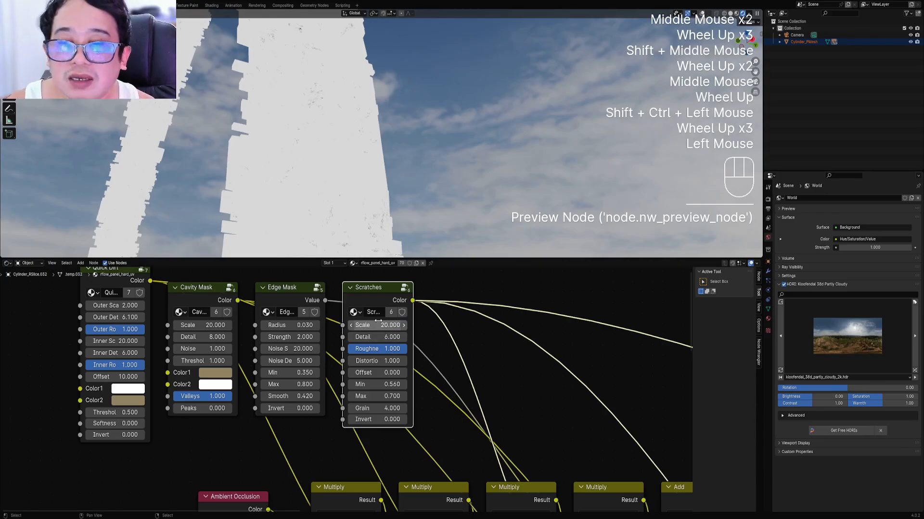
click(377, 321)
text(50)
key(Return)
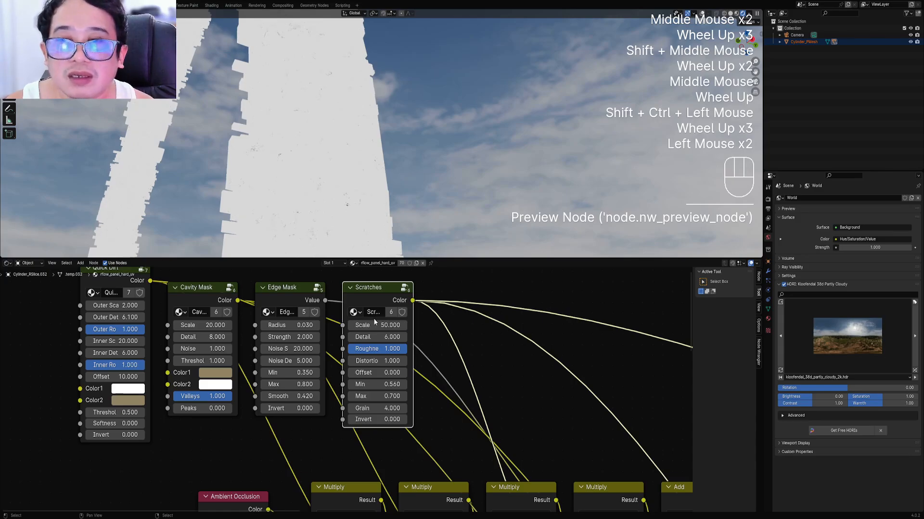
key(z)
key(z)
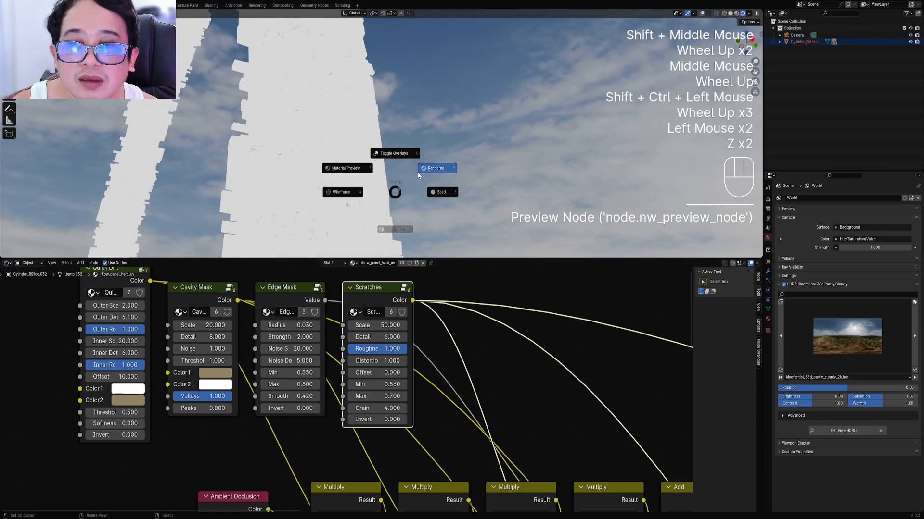
Preview the Edge Mask node and set its radius to 0.005 and noise scale to 100
ctrl+shift+click(296, 293)
click(300, 325)
text(0.005)
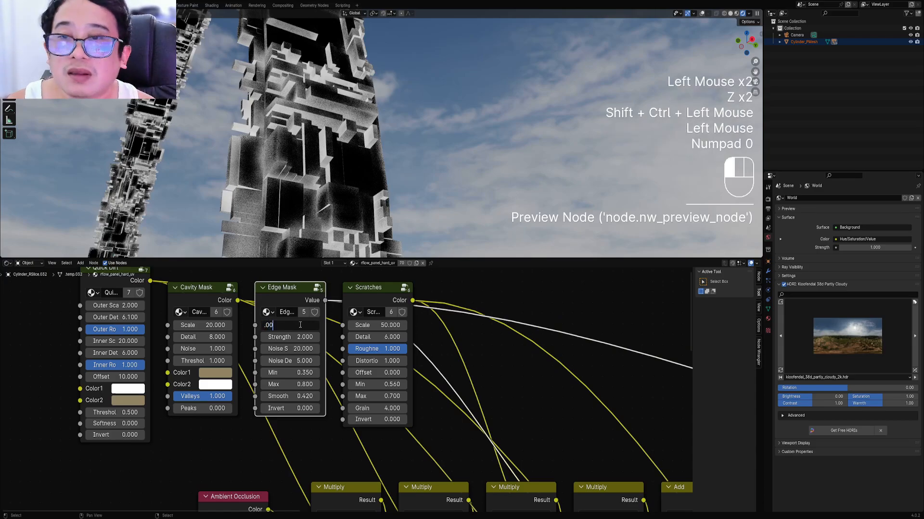
key(Return)
click(298, 349)
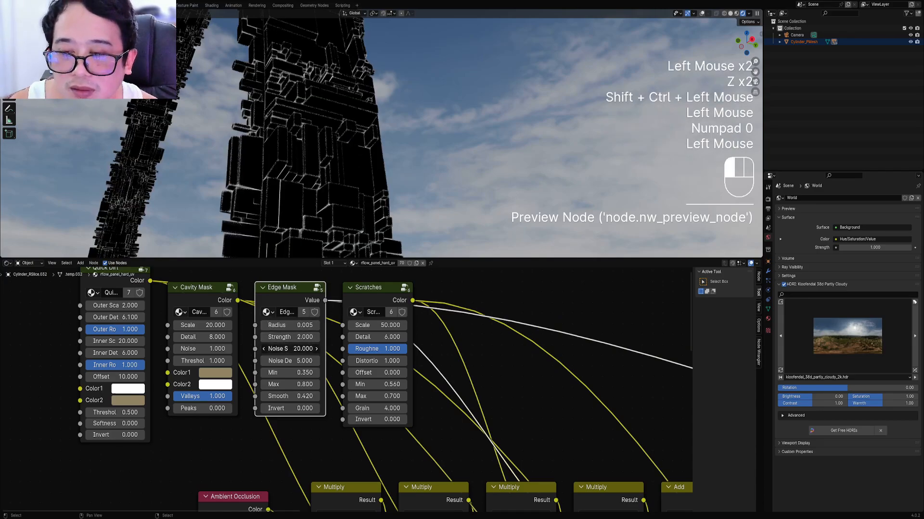
text(100)
key(Return)
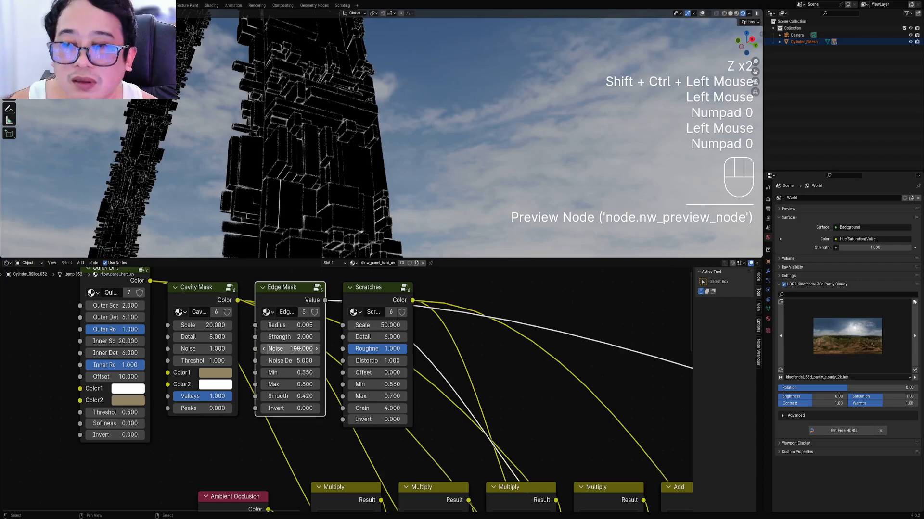
Refine the Edge Mask with smoothness 0.1, Max 0.52 and radius 0.002
click(300, 395)
text(.1)
key(Return)
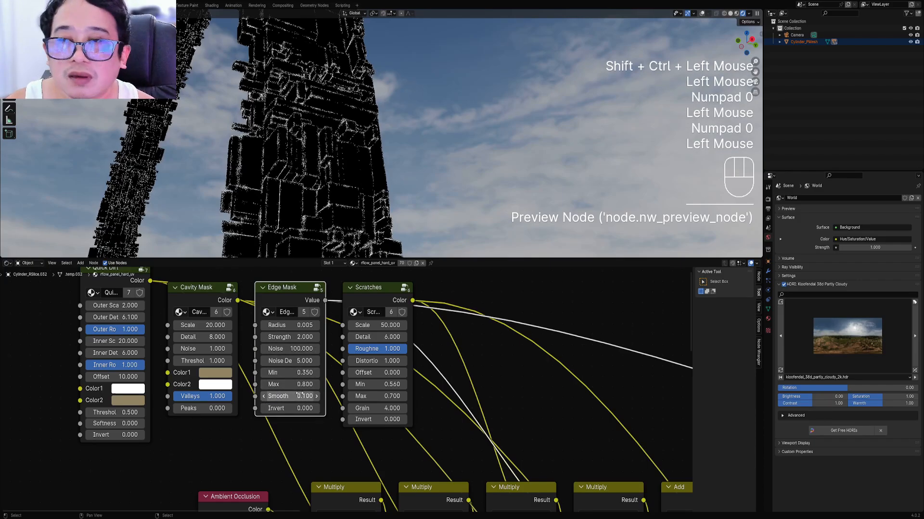
shift+drag(294, 384, 269, 384)
click(291, 325)
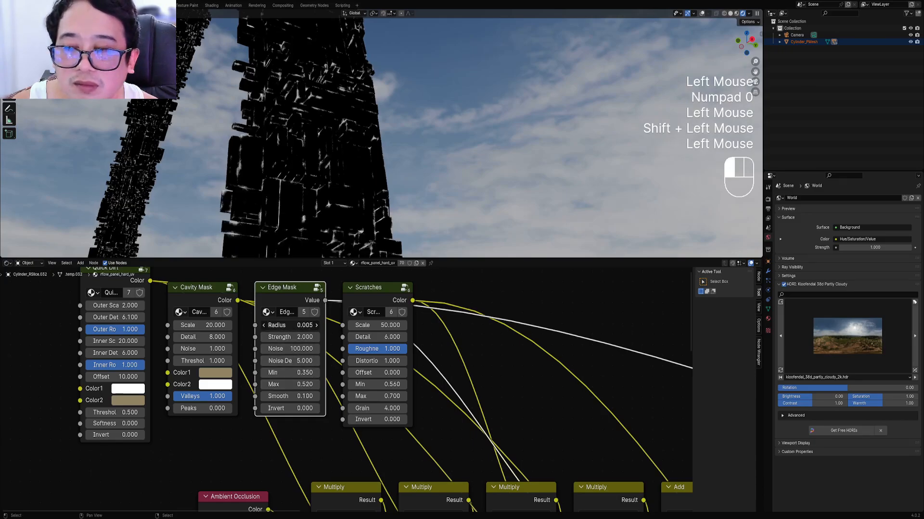
text(.002)
key(Return)
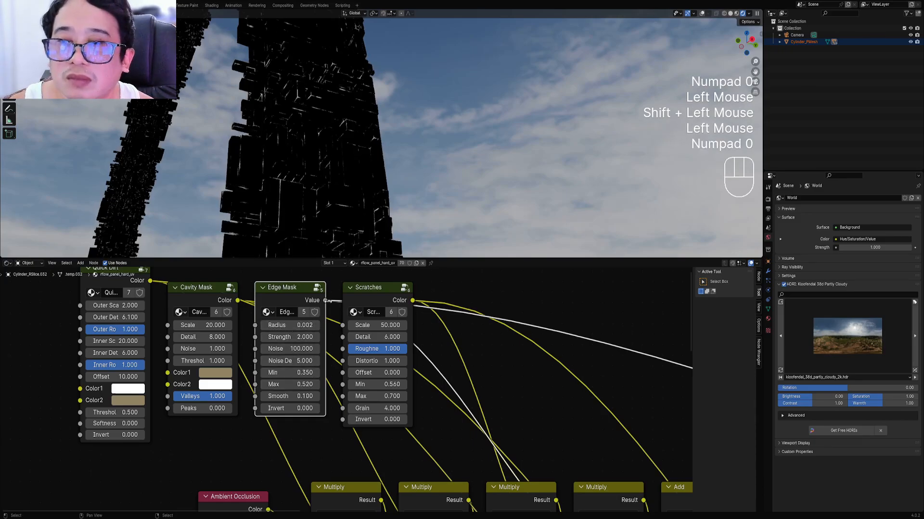
Preview the Cavity Mask node on the ring and set its threshold to 0.4
scroll(342, 152, down, 2)
ctrl+shift+click(206, 299)
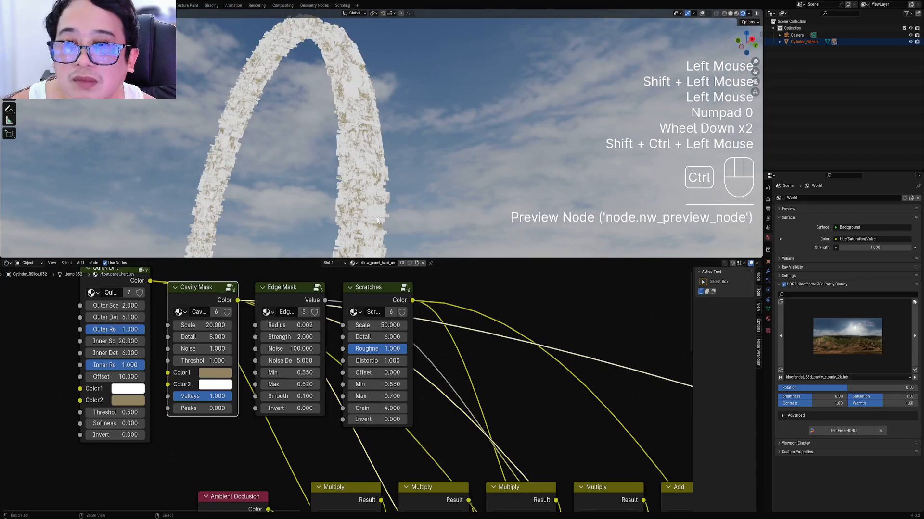
scroll(432, 192, up, 2)
drag(202, 361, 186, 361)
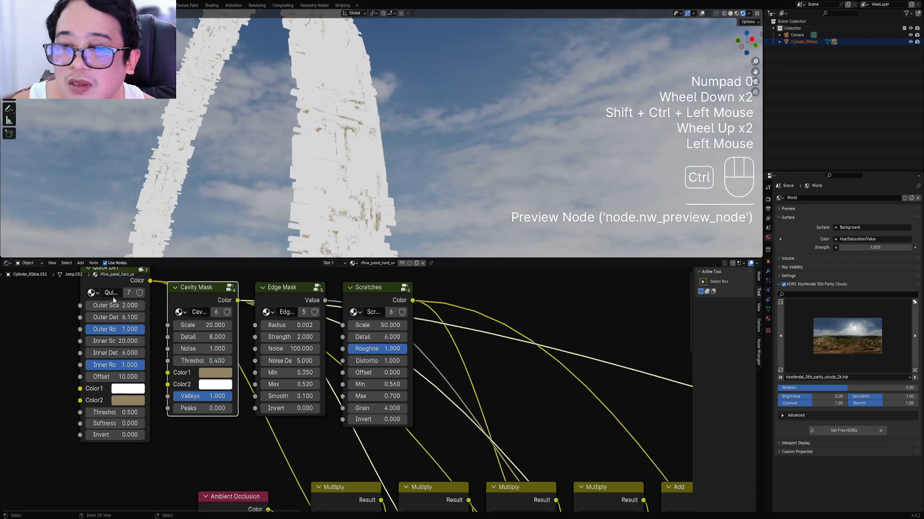
Preview the Quick Dirt node on the ring and set its inner scale to 410
ctrl+shift+click(100, 282)
scroll(145, 356, down, 1)
middle_drag(102, 284, 148, 288)
scroll(385, 134, down, 2)
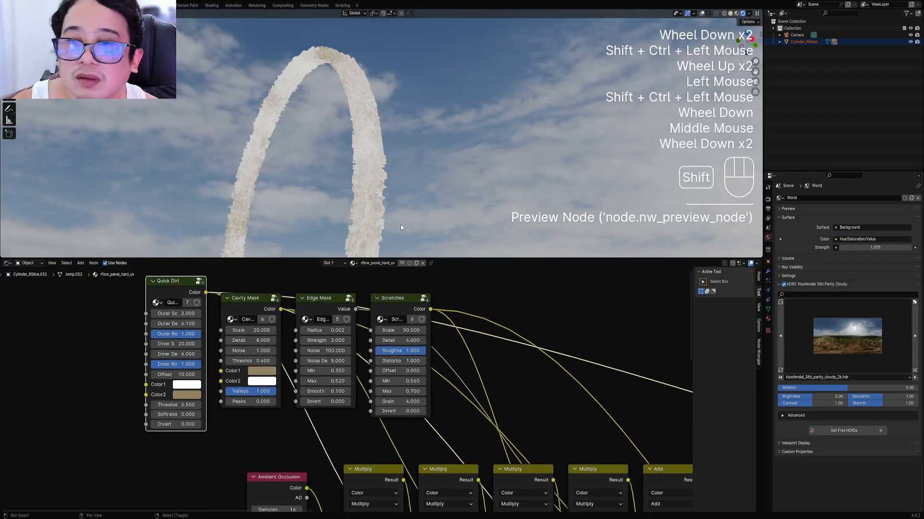
shift+middle_drag(408, 168, 408, 132)
scroll(409, 132, up, 4)
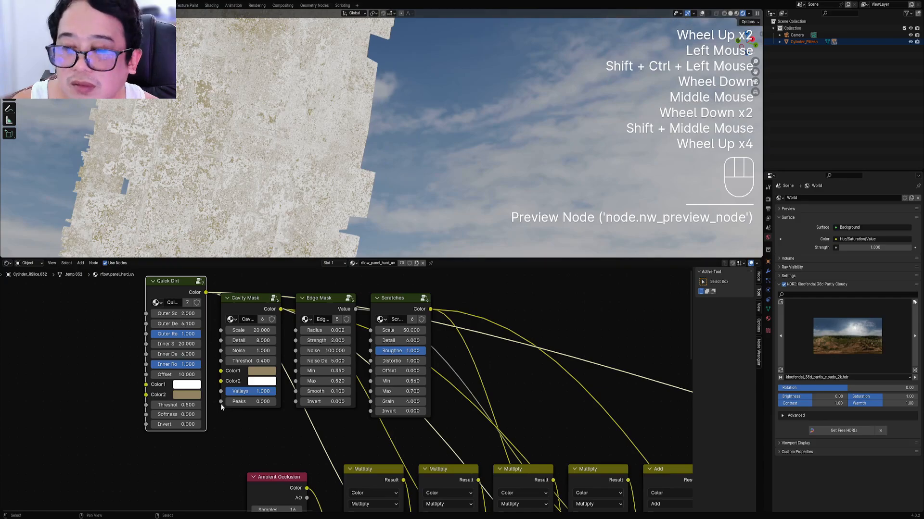
click(185, 345)
text(10)
key(Return)
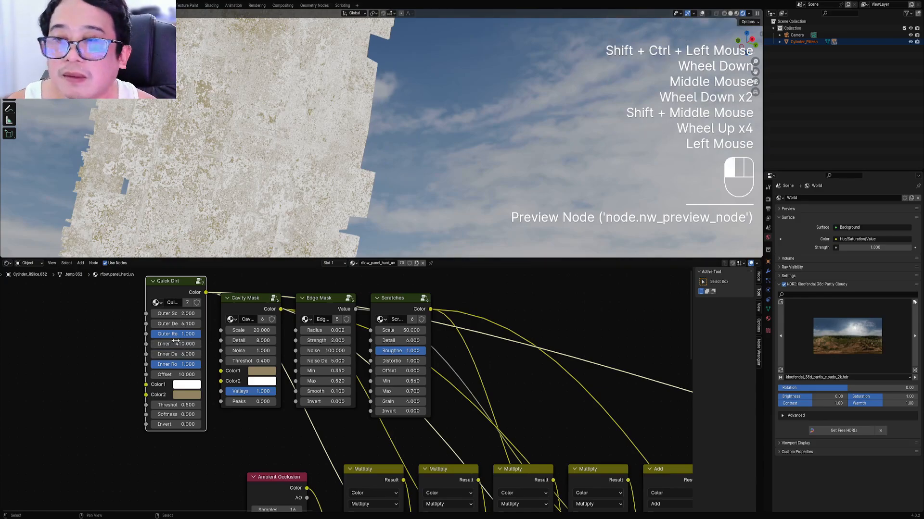
scroll(282, 158, down, 3)
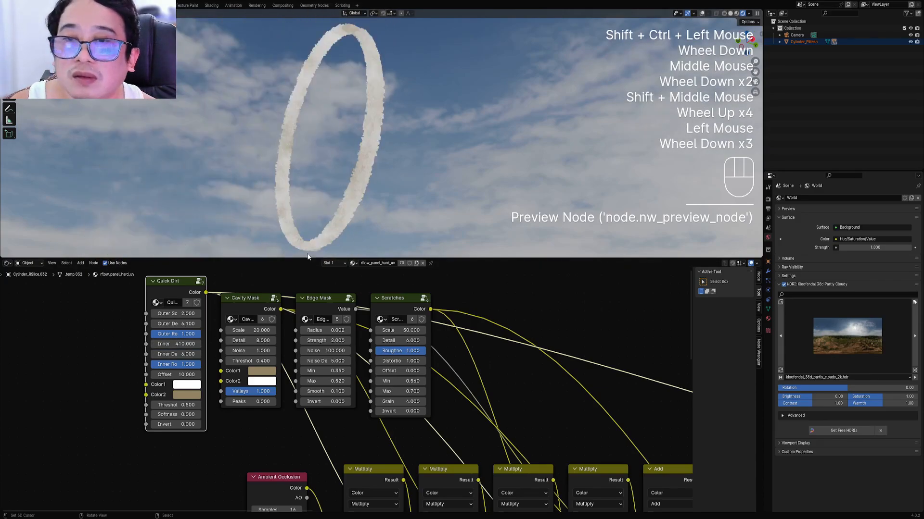
shift+click(176, 405)
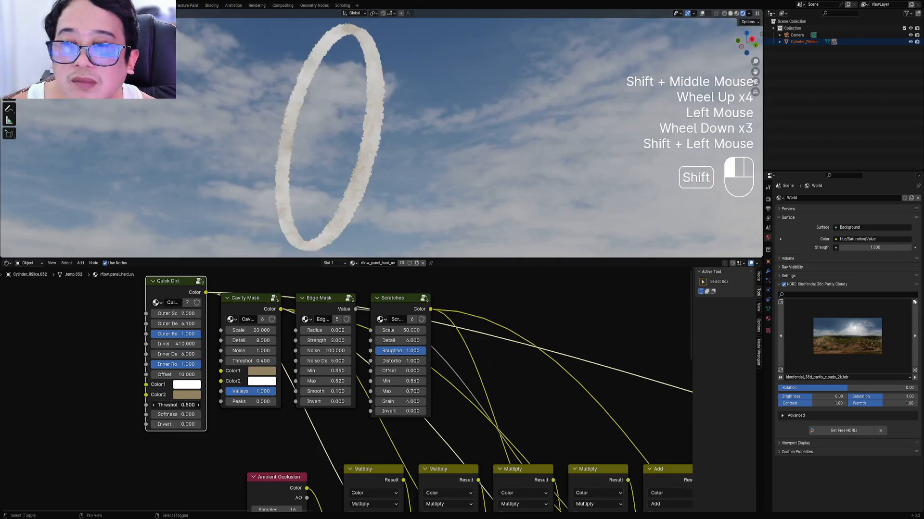
Show the full material again by connecting the Principled BSDF to the Material Output
scroll(593, 382, down, 3)
middle_drag(593, 382, 335, 340)
scroll(579, 407, down, 2)
middle_drag(579, 407, 443, 372)
ctrl+shift+click(475, 391)
Examine the ring's finished surface near and far, return to Solid shading and save the file
middle_drag(423, 164, 412, 150)
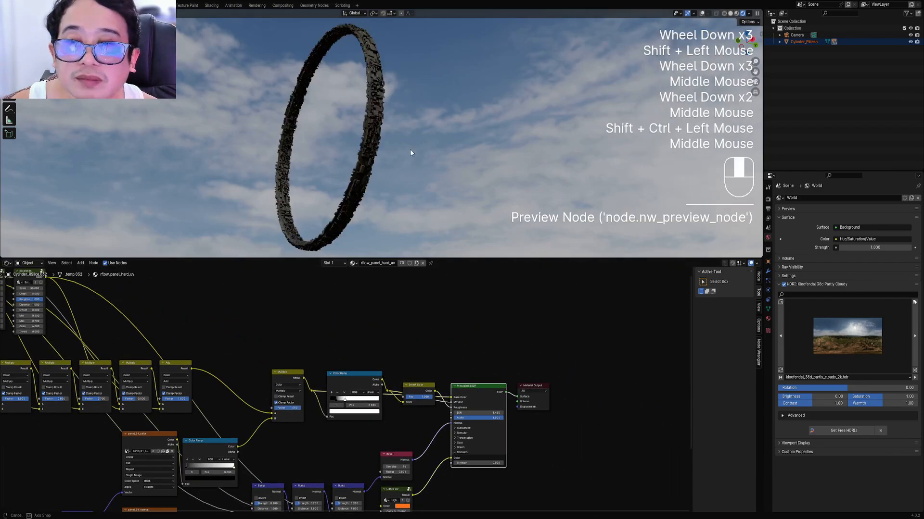
scroll(423, 130, up, 2)
scroll(425, 179, up, 2)
shift+middle_drag(431, 102, 403, 186)
scroll(418, 191, down, 2)
middle_drag(403, 185, 411, 177)
scroll(432, 150, up, 2)
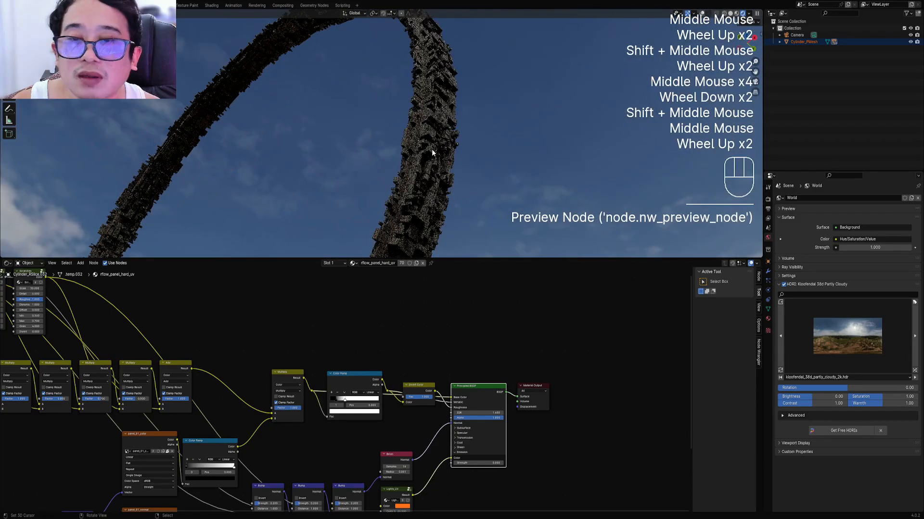
mouse_move(458, 146)
shift+middle_down()
mouse_move(406, 207)
mouse_move(389, 178)
mouse_move(367, 176)
mouse_move(452, 175)
mouse_move(416, 161)
mouse_move(445, 97)
shift+middle_up()
scroll(410, 181, up, 2)
scroll(456, 174, down, 1)
scroll(456, 175, down, 1)
scroll(428, 161, down, 1)
key(z)
key(ctrl+s)
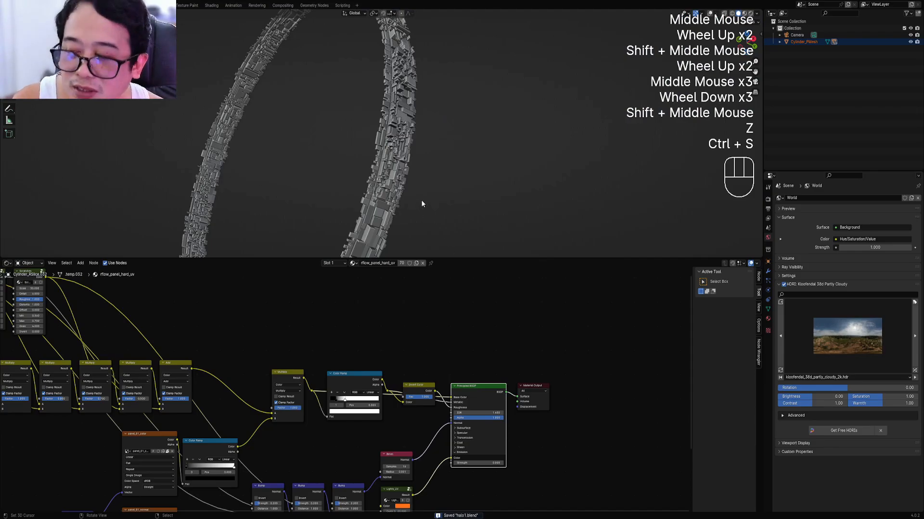
Set the Principled BSDF's emission strength to 40 and check the ring's lights in Rendered shading
scroll(541, 437, up, 1)
middle_drag(540, 437, 463, 340)
scroll(464, 340, up, 1)
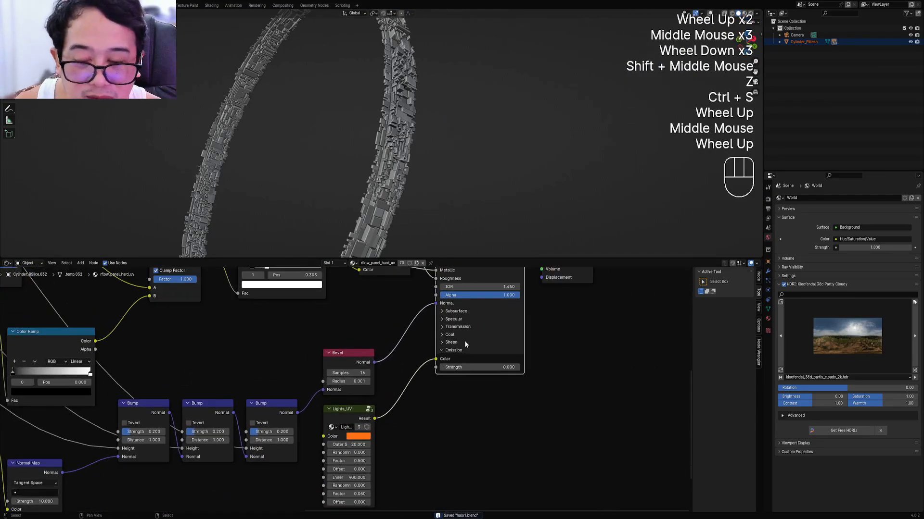
scroll(510, 362, up, 3)
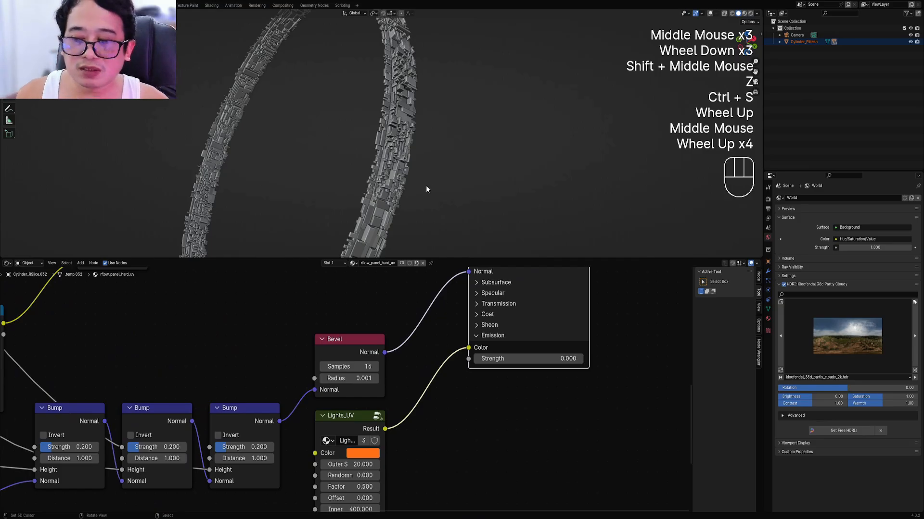
click(512, 360)
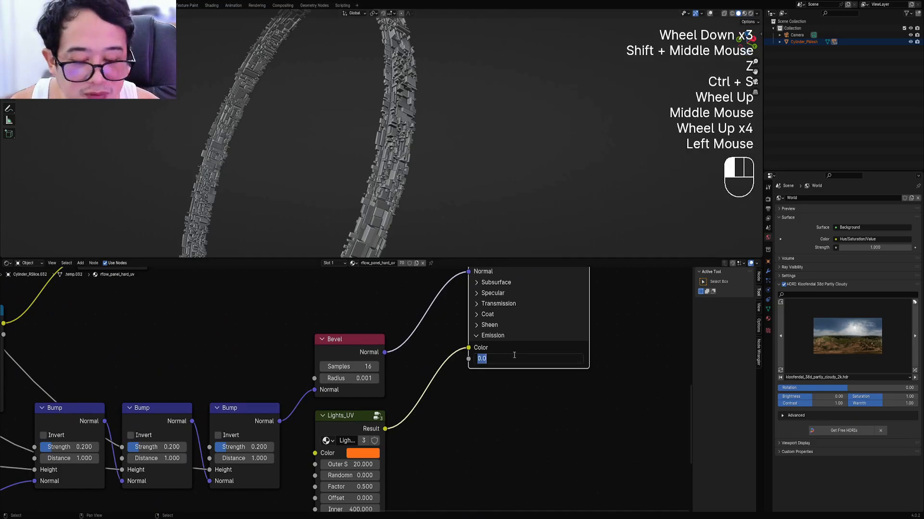
text(40)
key(Return)
key(z)
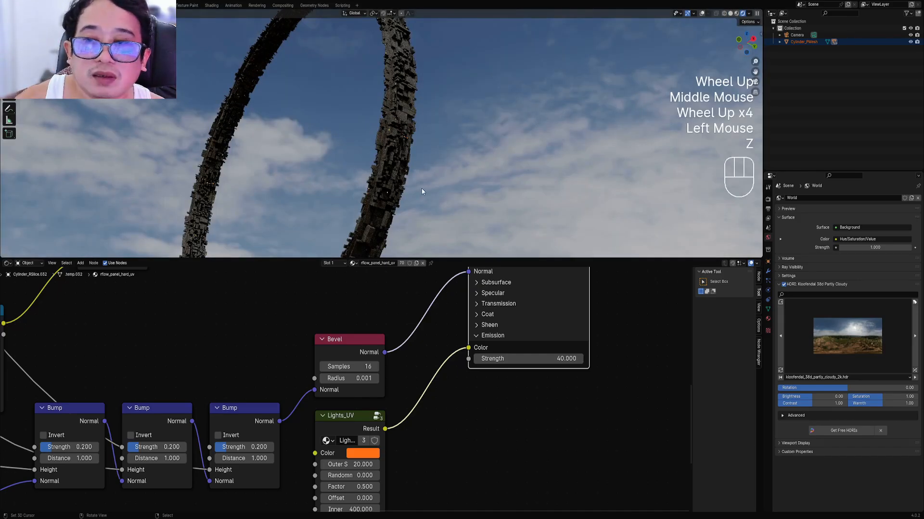
shift+middle_drag(422, 189, 454, 163)
scroll(457, 145, down, 1)
scroll(442, 414, down, 1)
Change the Lights_UV color to pale yellow with hue 0.116 and saturation 0.396, and return to Solid shading
middle_drag(443, 416, 452, 332)
scroll(399, 348, up, 2)
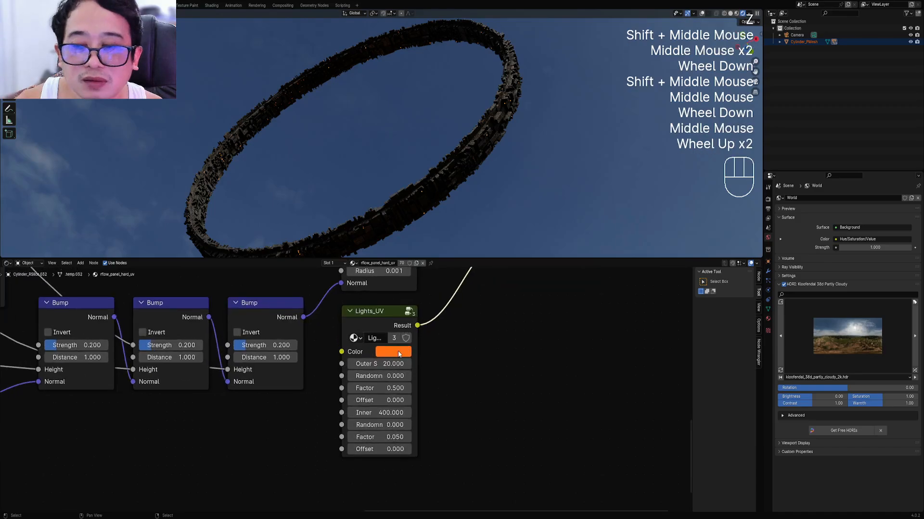
click(394, 352)
click(421, 230)
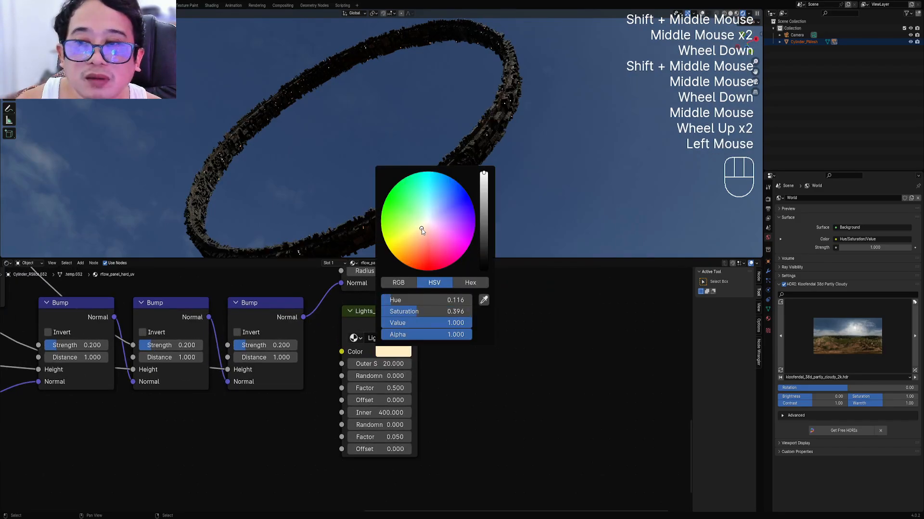
scroll(500, 158, down, 2)
middle_drag(500, 159, 532, 193)
key(z)
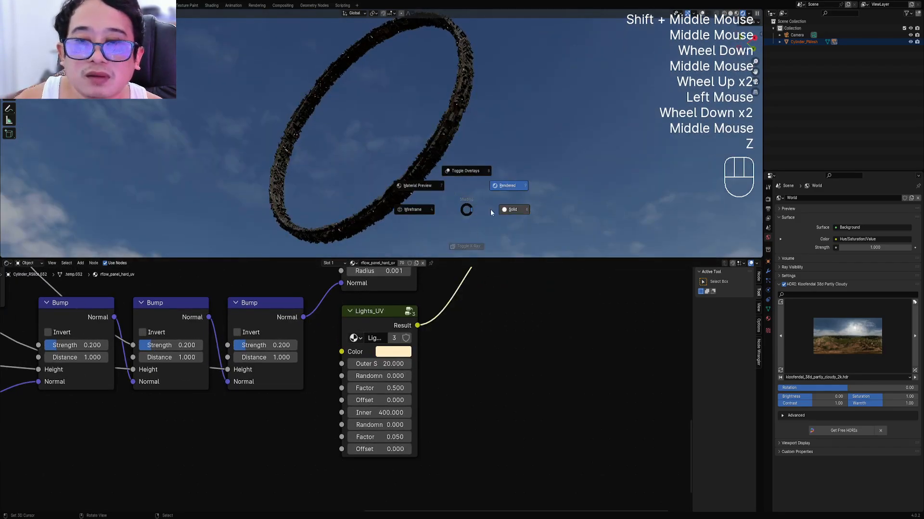
Set the Lights_UV node's inner factor to 1 and show the ring in Rendered shading
scroll(349, 384, up, 2)
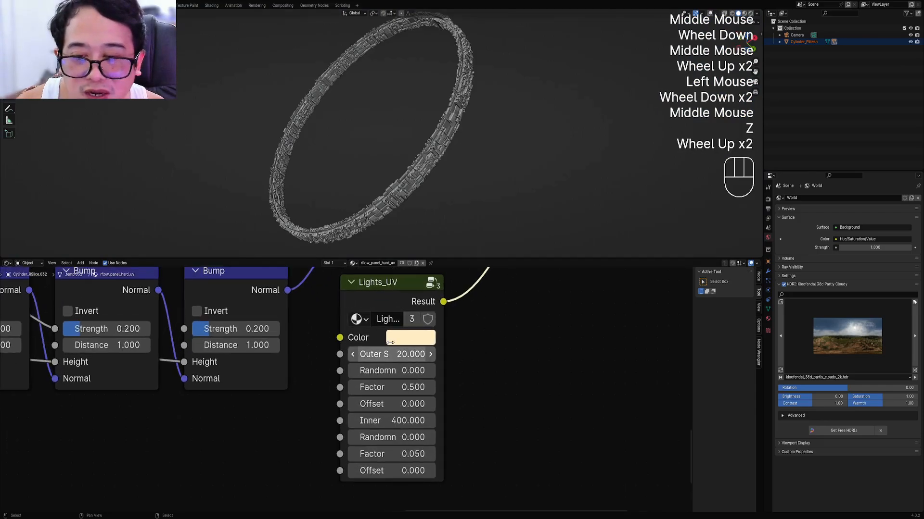
click(386, 454)
key(z)
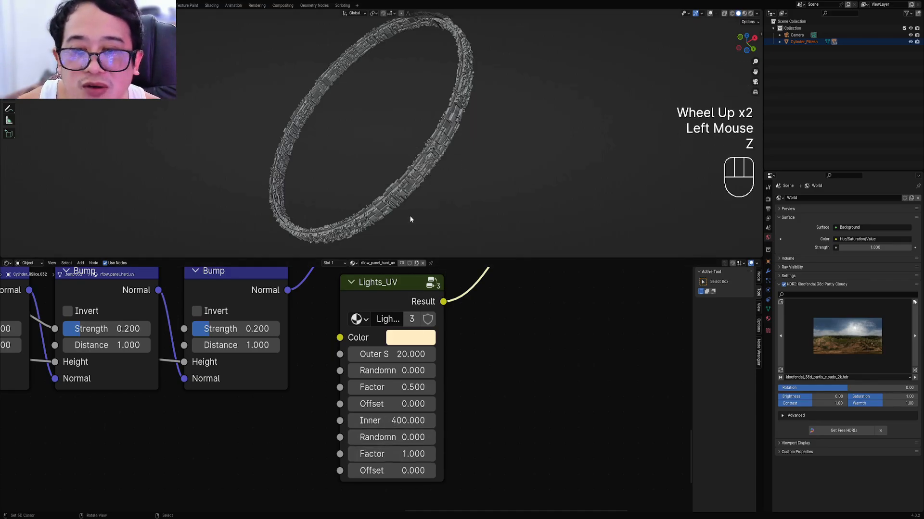
key(z)
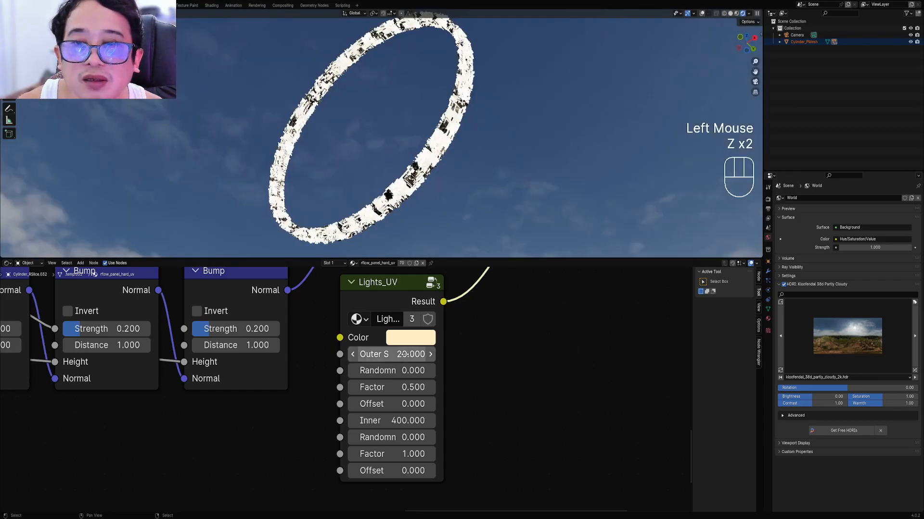
Try different outer scales on the Lights_UV node and settle on 10
mouse_move(409, 354)
shift+mouse_down()
mouse_move(392, 354)
mouse_move(485, 375)
mouse_move(398, 375)
mouse_move(371, 354)
mouse_move(399, 354)
shift+mouse_up()
click(401, 355)
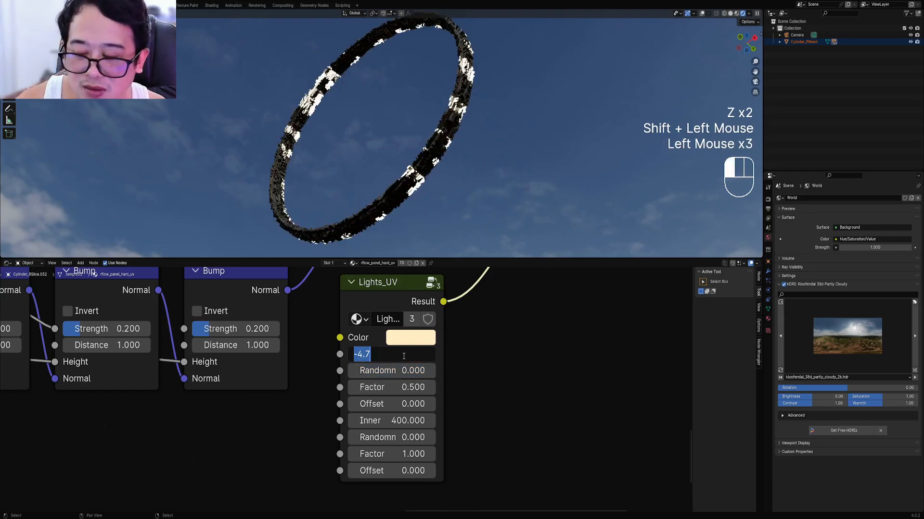
text(10)
key(Return)
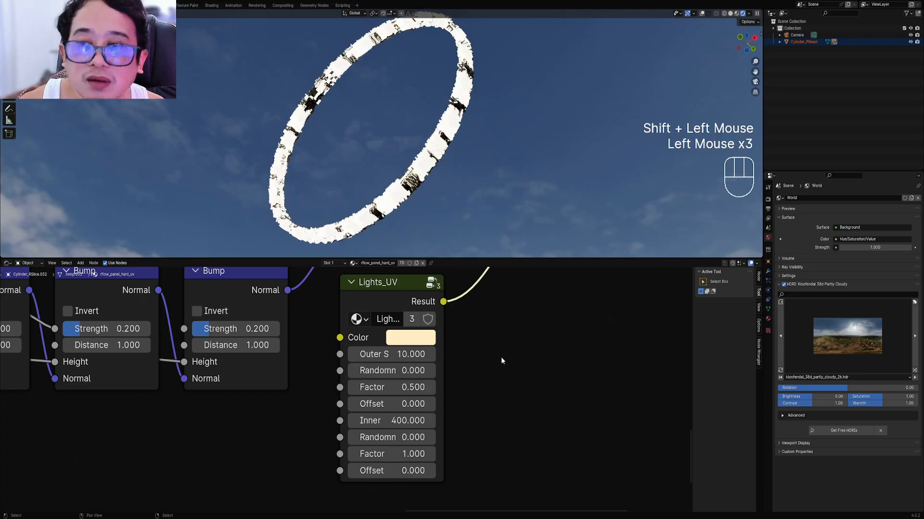
Set the Lights_UV node's outer factor to 0.39 and return the viewport to Solid shading
mouse_move(394, 387)
shift+mouse_down()
mouse_move(375, 387)
mouse_move(399, 388)
shift+mouse_up()
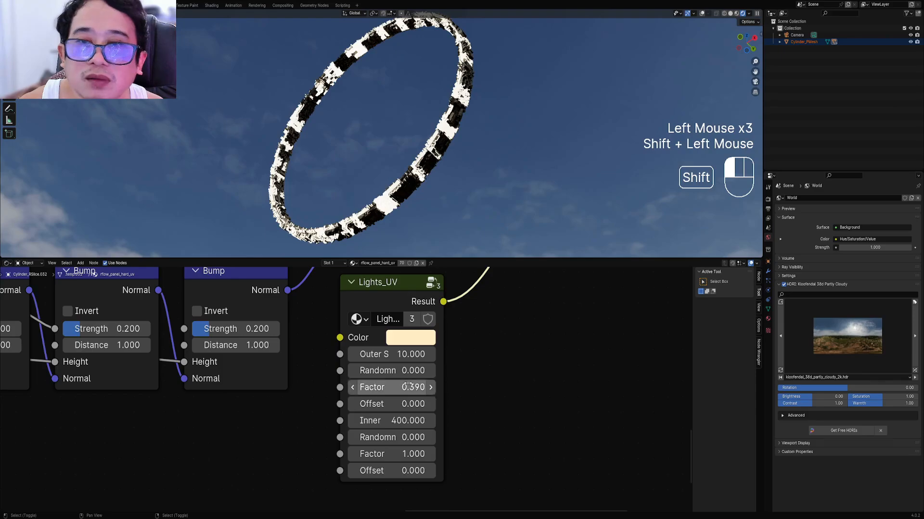
scroll(506, 419, down, 1)
middle_drag(442, 456, 439, 447)
key(z)
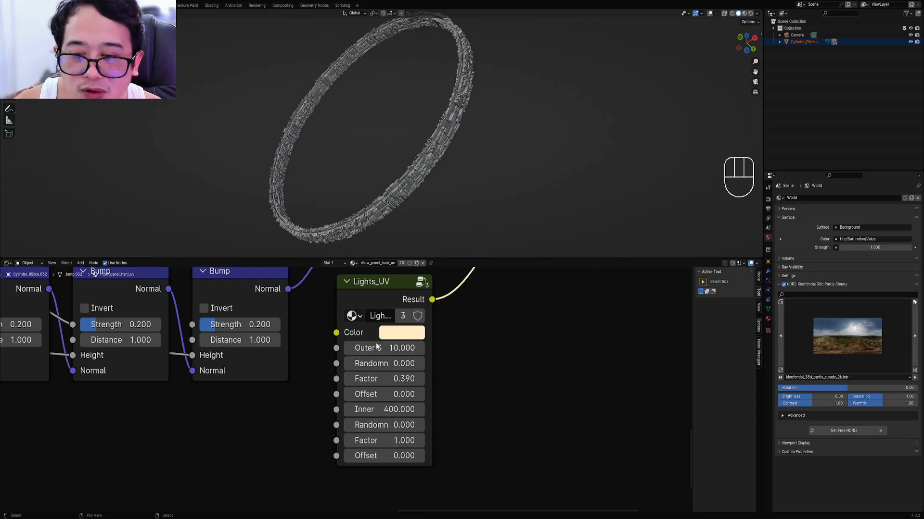
Show the ring in rendered shading and set the inner Factor of the Lights_UV node to 0.08
key(z)
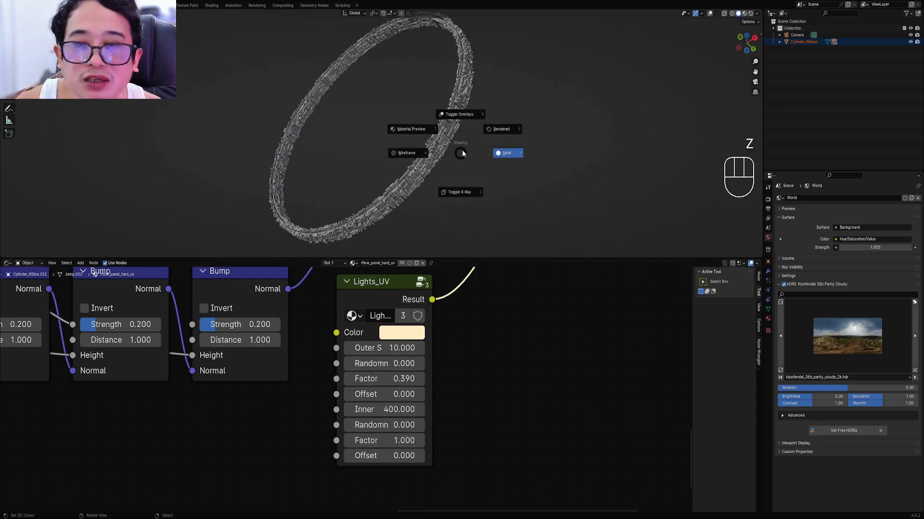
click(499, 134)
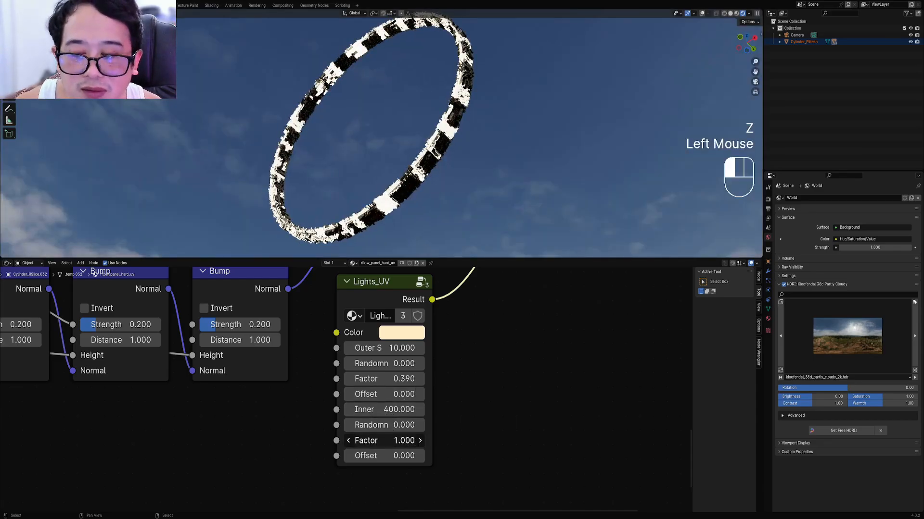
text(05)
key(Return)
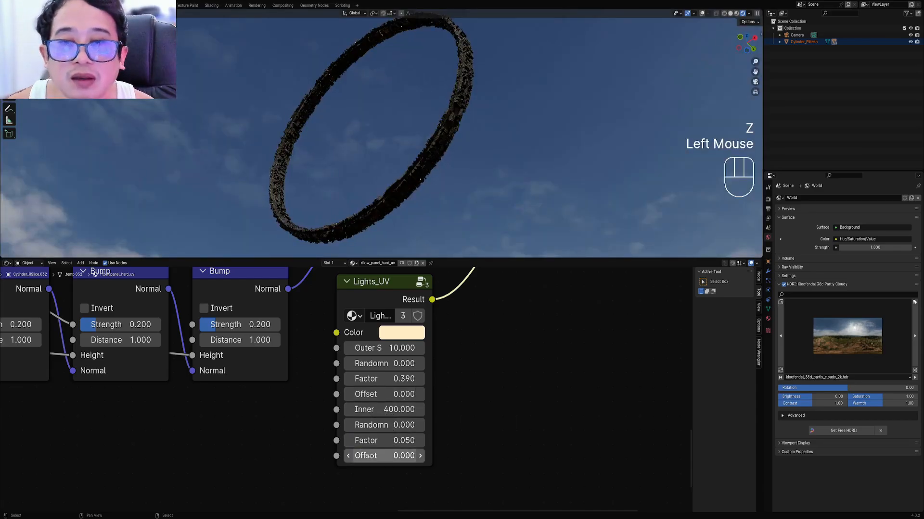
double_click(391, 438)
text(.0)
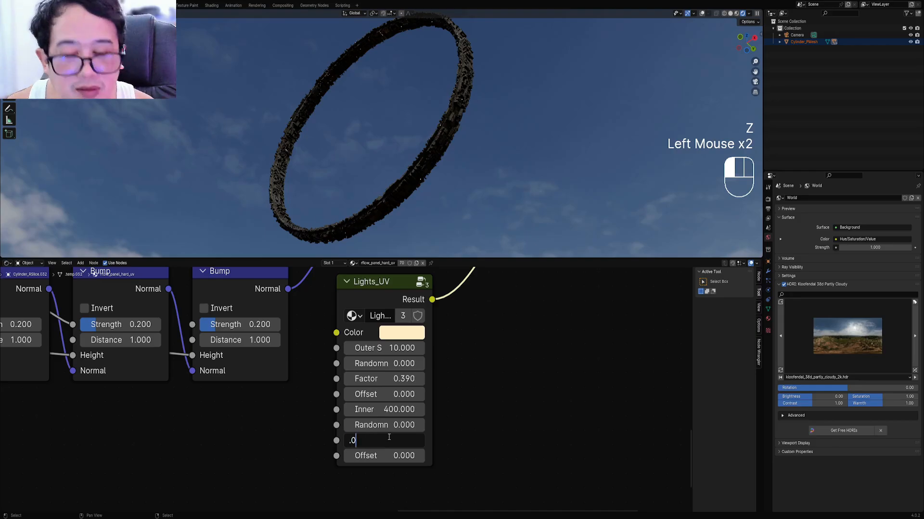
text(8)
key(Return)
middle_drag(443, 156, 450, 164)
scroll(449, 165, up, 2)
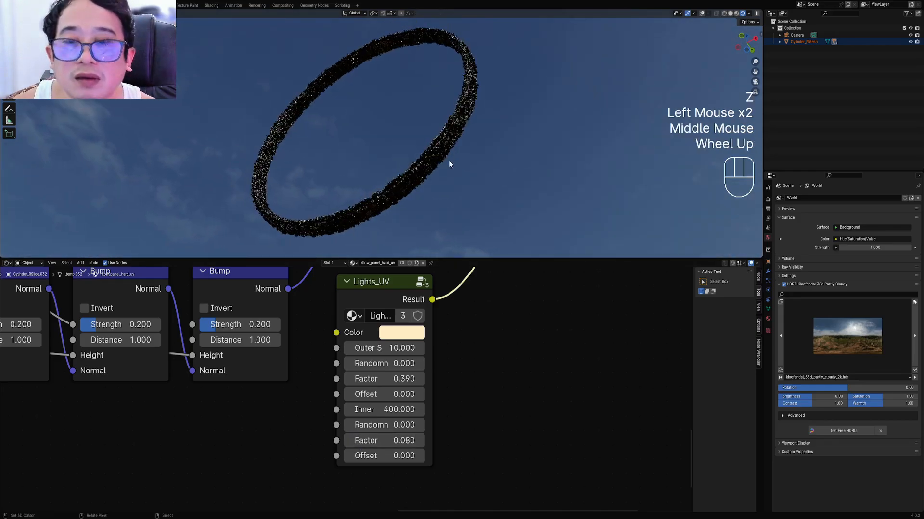
Set the Lights_UV node's inner scale to 1000 and its inner Factor to 0.06
click(375, 409)
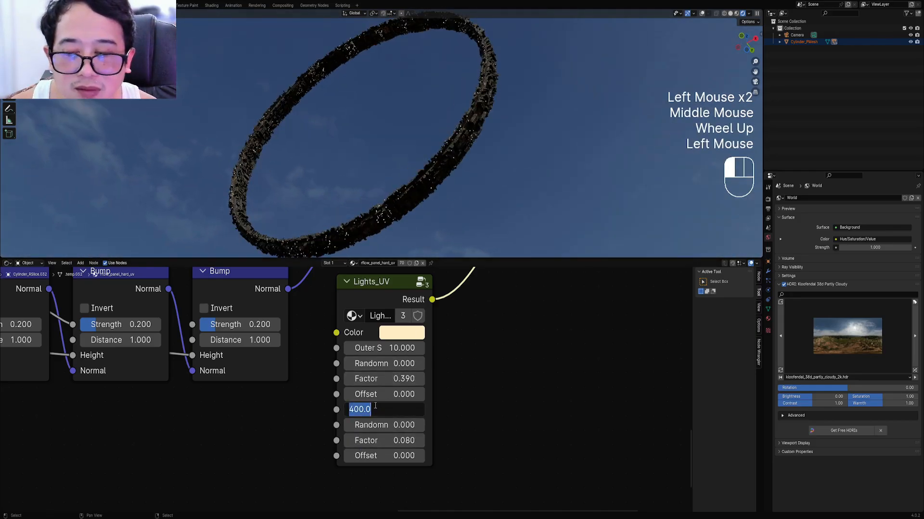
text(1000)
key(Return)
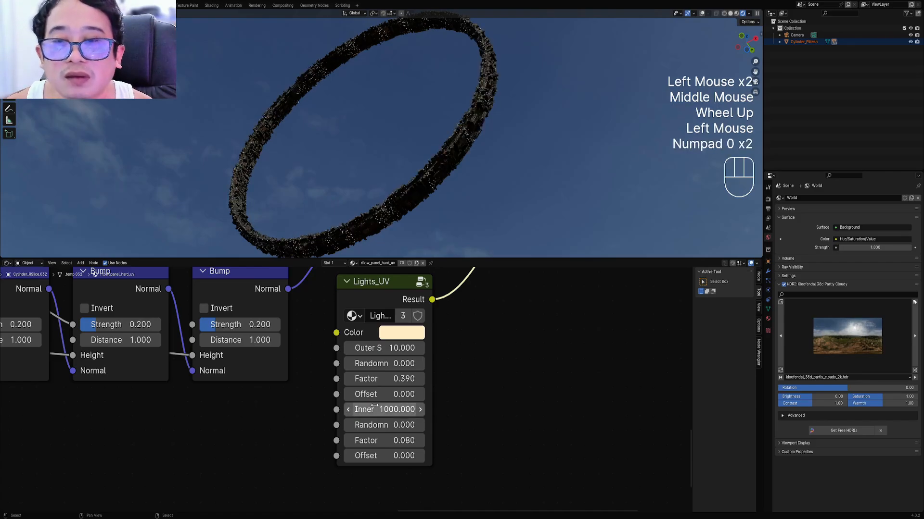
click(391, 438)
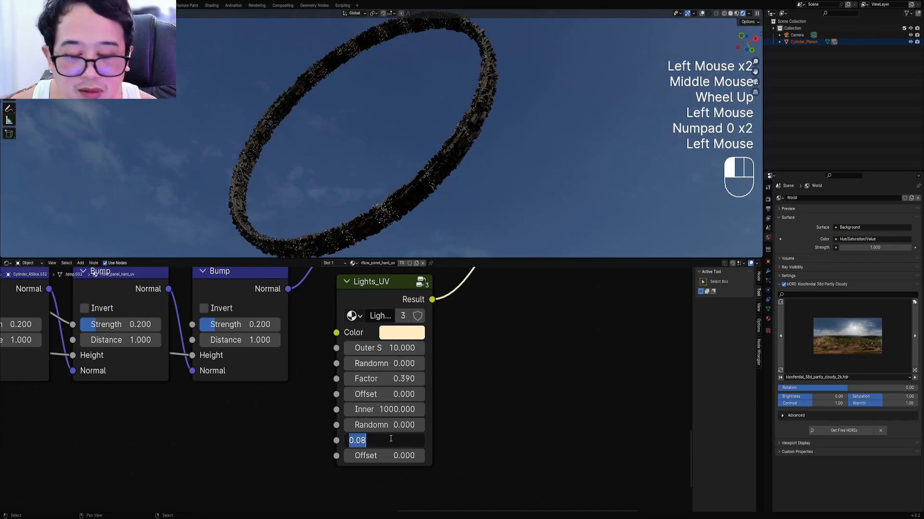
text(.06)
key(Return)
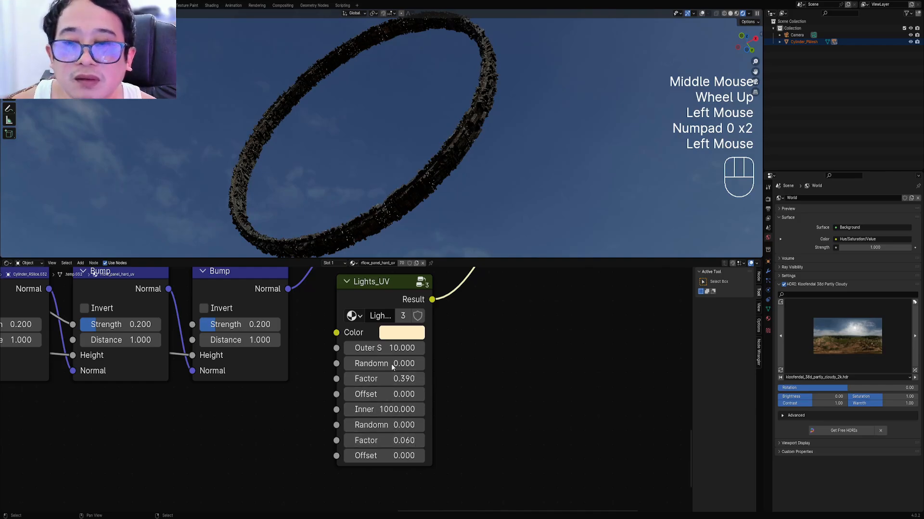
Set the Lights_UV node's outer scale to 15 and its inner Factor to 0.04
click(392, 349)
key(Return)
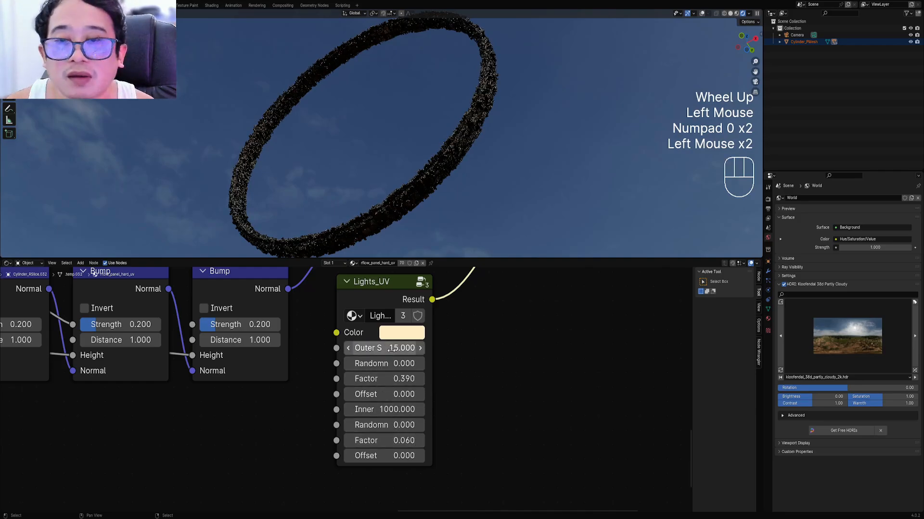
click(396, 439)
key(Return)
click(394, 439)
text(.0)
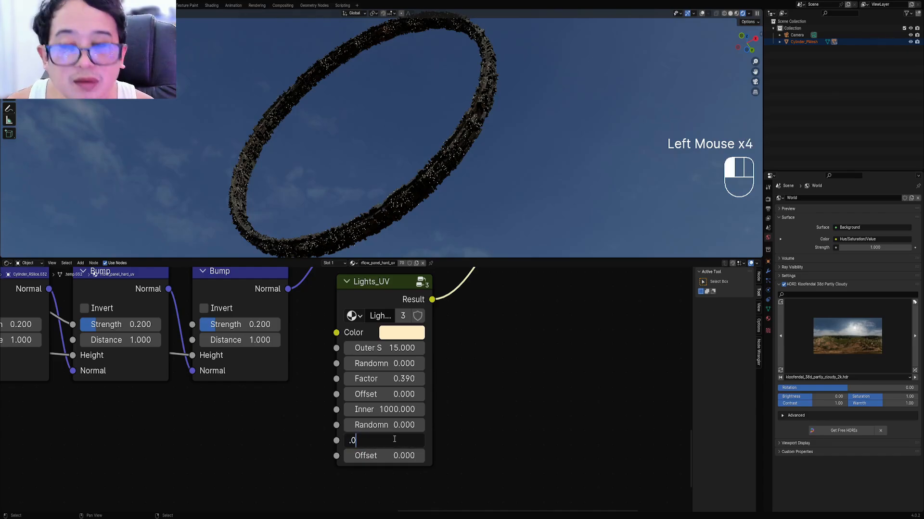
text(4)
key(Return)
middle_drag(509, 189, 472, 142)
scroll(469, 141, up, 2)
scroll(472, 142, down, 2)
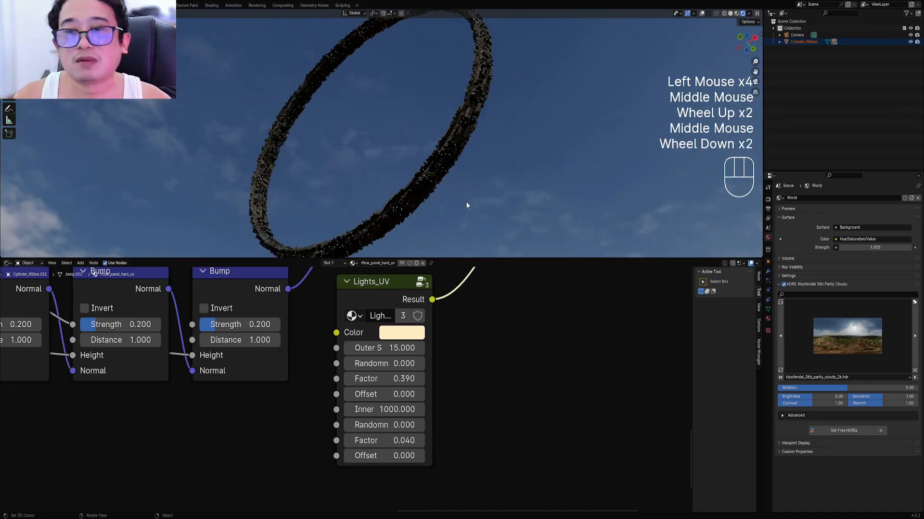
Replace the world HDRI with studio_small_07 and rotate it to about 37.75
click(867, 353)
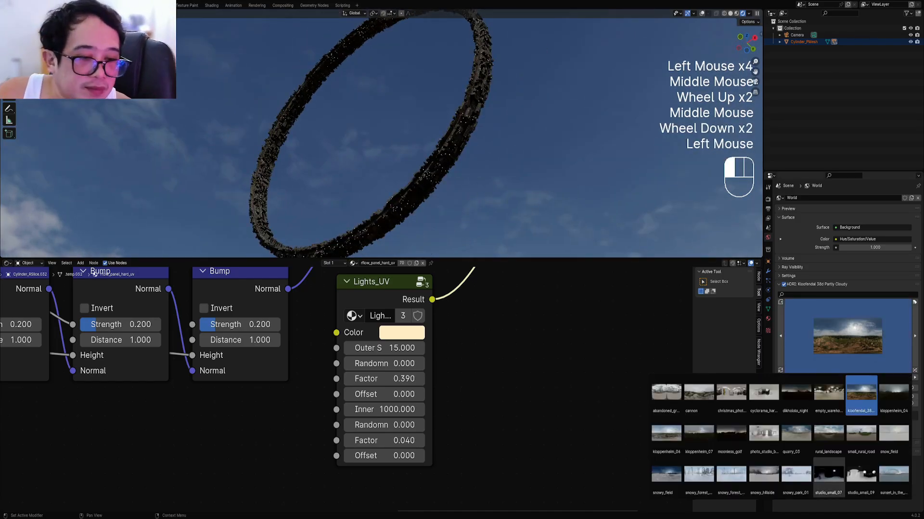
click(827, 487)
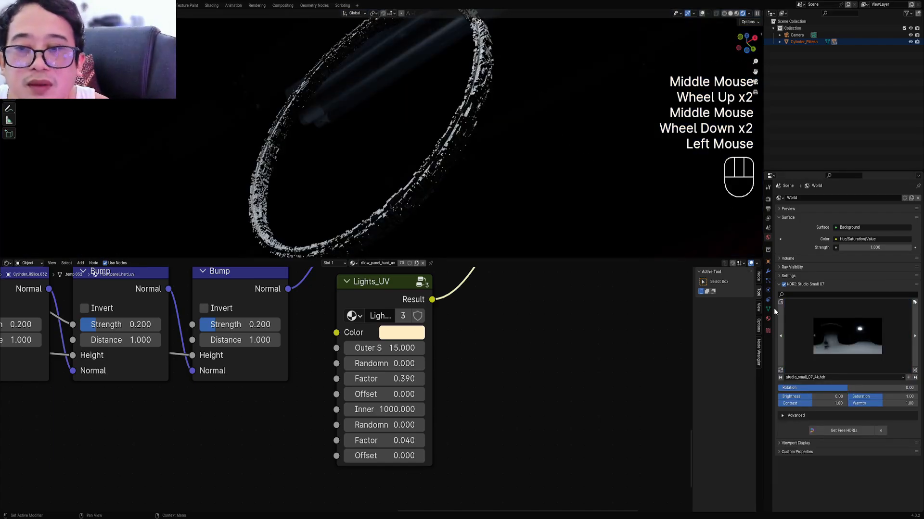
mouse_move(847, 388)
mouse_down()
mouse_move(806, 387)
mouse_move(861, 388)
mouse_up()
middle_drag(611, 190, 552, 149)
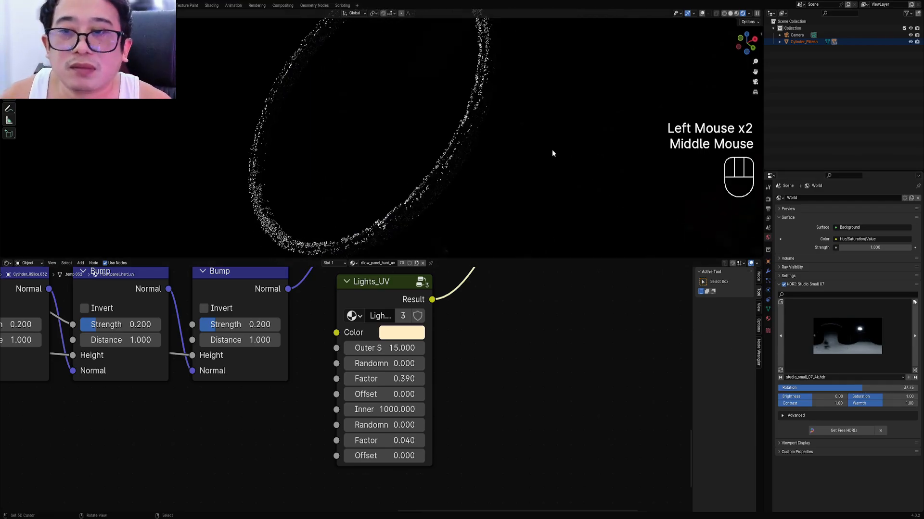
scroll(542, 141, down, 1)
Control the HDRI background separately with brightness -10 and contrast 0, and return the viewport to rendered shading
key(z)
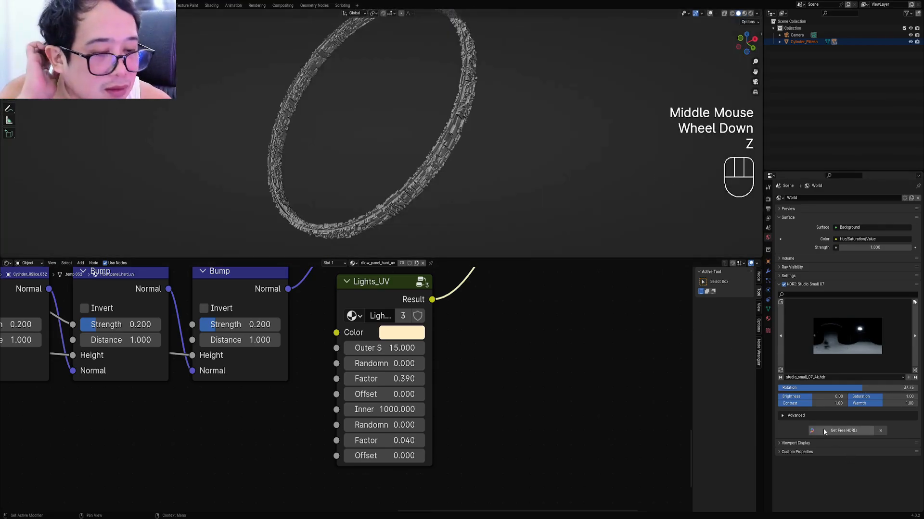
click(814, 417)
click(800, 416)
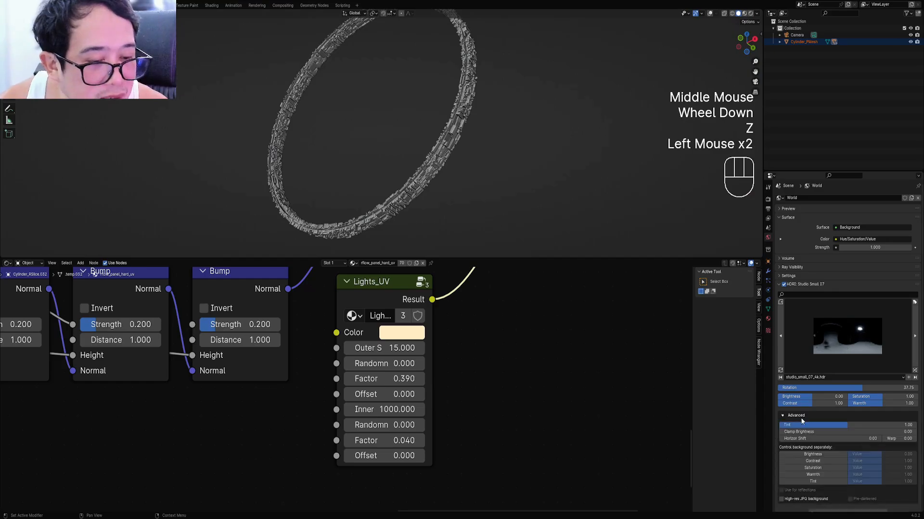
click(813, 455)
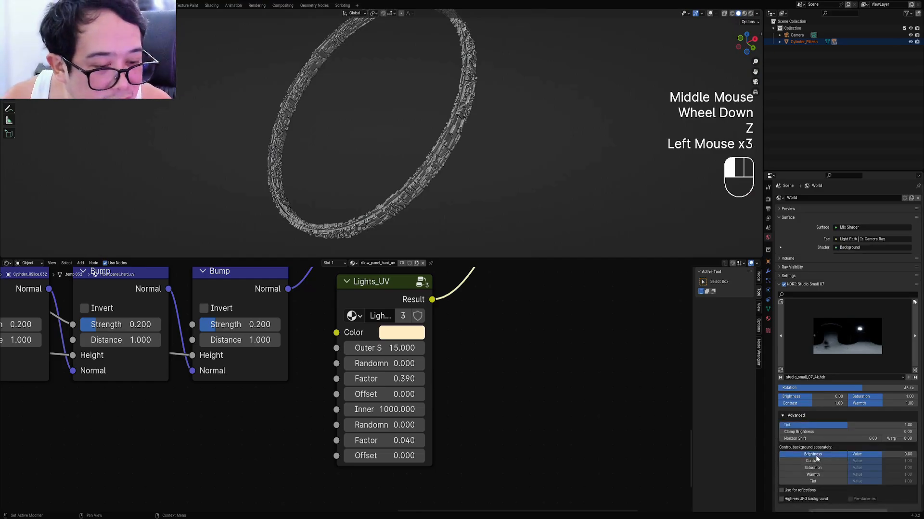
click(824, 471)
click(849, 463)
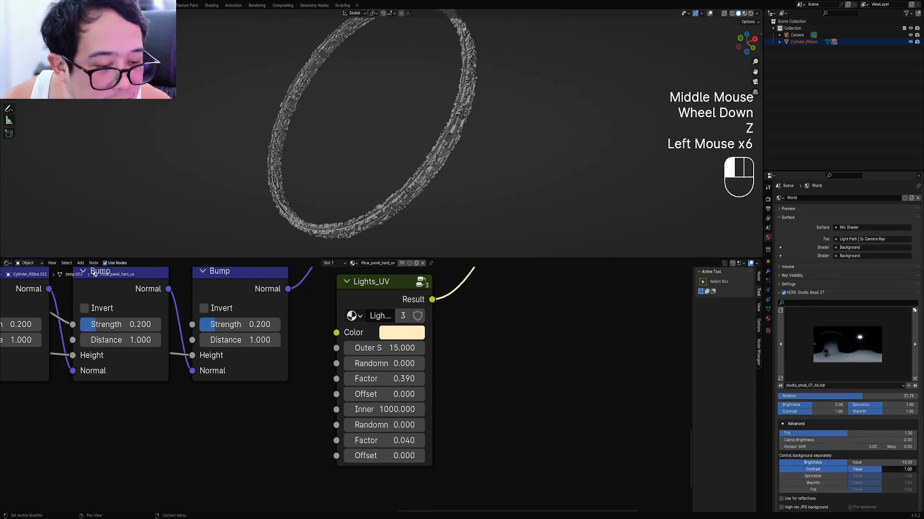
drag(895, 470, 866, 469)
key(z)
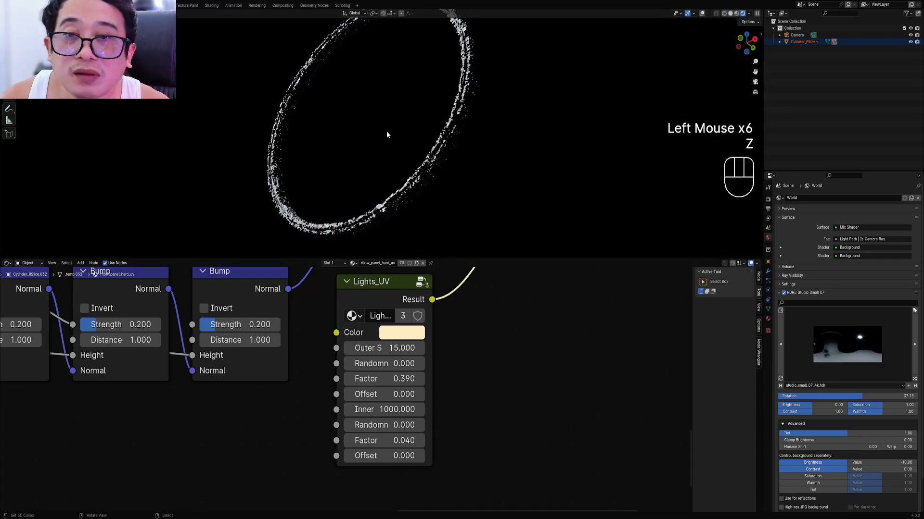
Enlarge the 3D viewport and rotate the HDRI to about -54 to change the light on the ring
mouse_move(385, 130)
middle_down()
mouse_move(392, 136)
mouse_move(403, 109)
middle_up()
shift+middle_drag(403, 110, 424, 139)
shift+scroll(423, 140, up, 1)
scroll(423, 139, up, 1)
drag(512, 263, 505, 413)
drag(865, 396, 825, 396)
scroll(457, 181, down, 2)
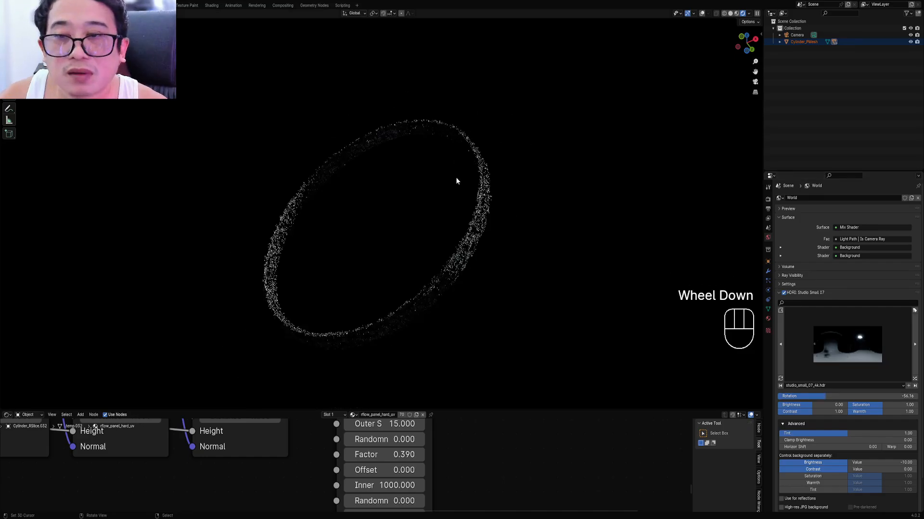
shift+middle_drag(489, 243, 489, 233)
middle_drag(490, 232, 477, 223)
scroll(485, 230, up, 2)
scroll(477, 222, down, 1)
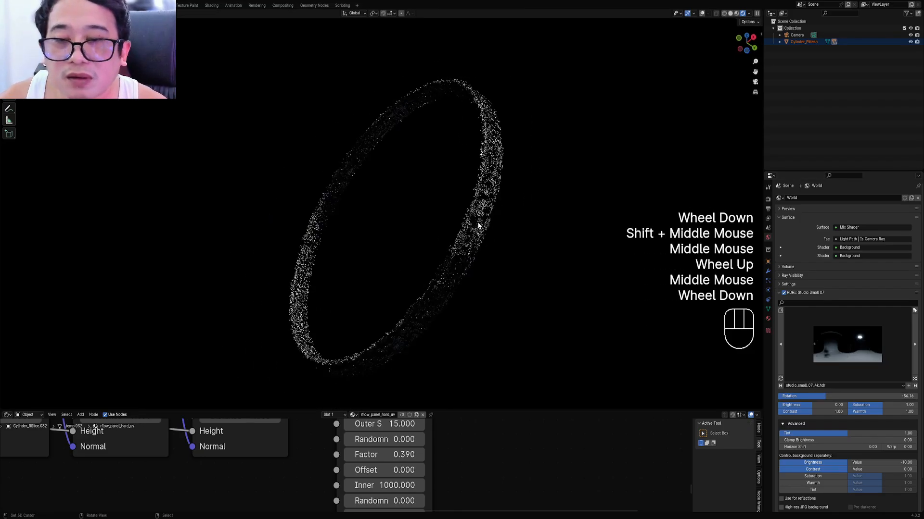
Return the viewport to solid shading and save the blend file
key(z)
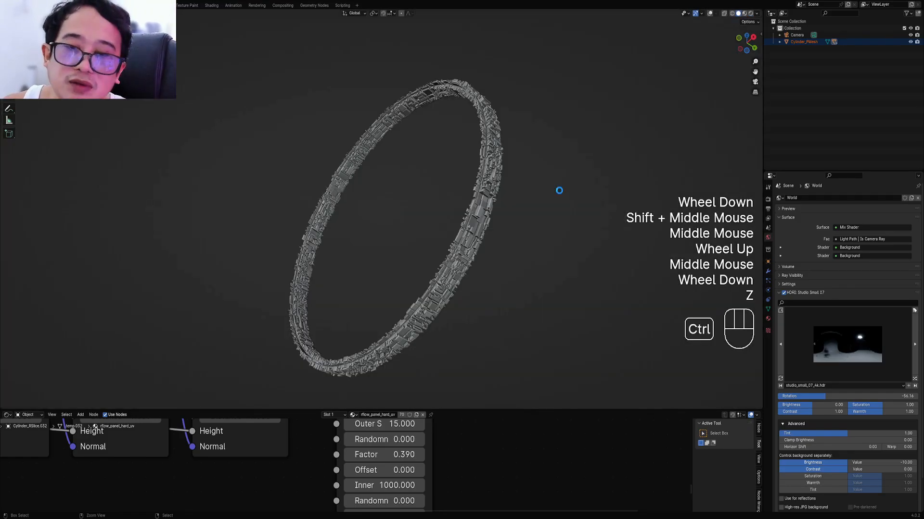
key(ctrl+s)
mouse_move(514, 187)
middle_down()
mouse_move(474, 204)
mouse_move(473, 218)
mouse_move(439, 204)
middle_up()
scroll(472, 218, down, 2)
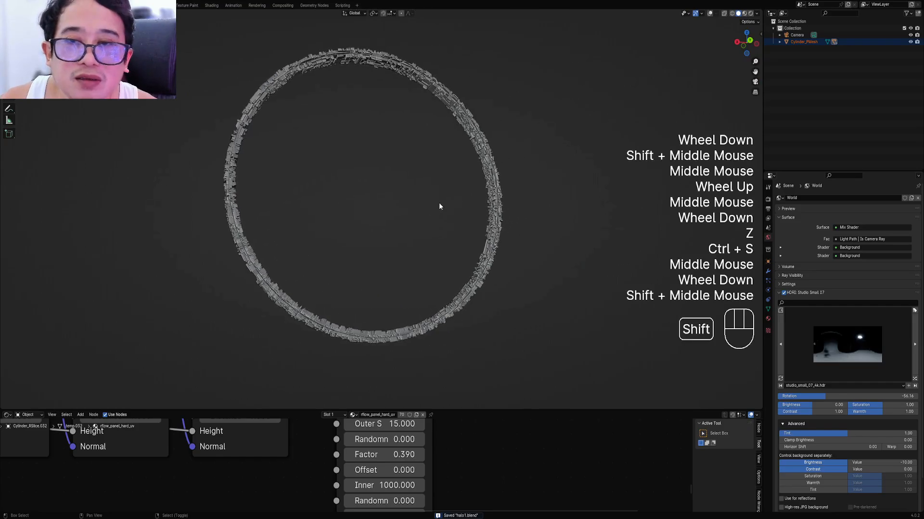
Turn on the viewport overlays, select Cylinder_PMesh, and snap the 3D cursor to it
shift+right_click(487, 146)
key(shift+alt+z)
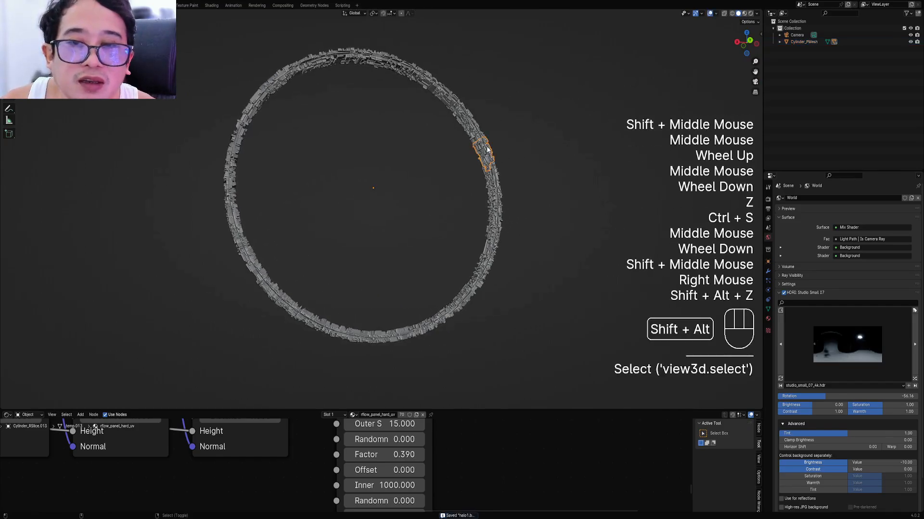
click(797, 40)
key(shift+s)
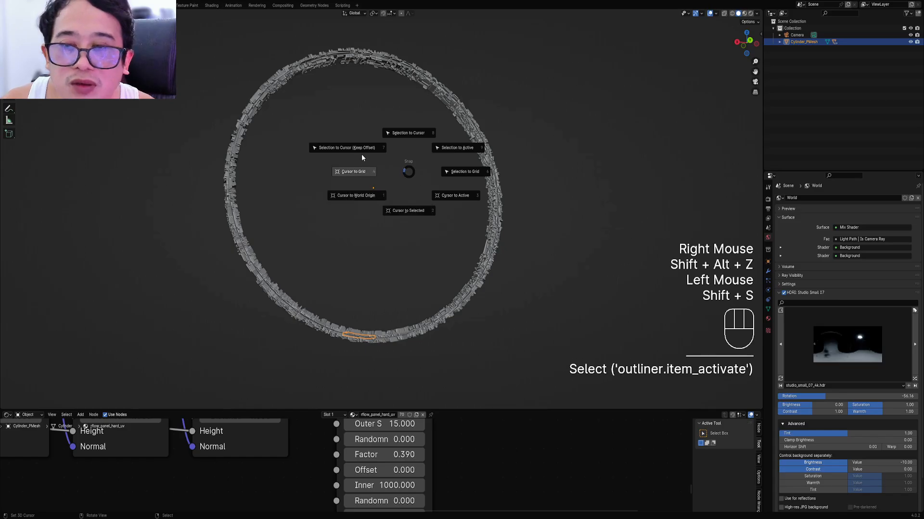
click(402, 209)
scroll(402, 202, down, 1)
mouse_move(402, 198)
middle_down()
mouse_move(415, 218)
mouse_move(417, 206)
middle_up()
Create a lamp that tracks an empty at the 3D cursor using Make Lamp And Track
key(n)
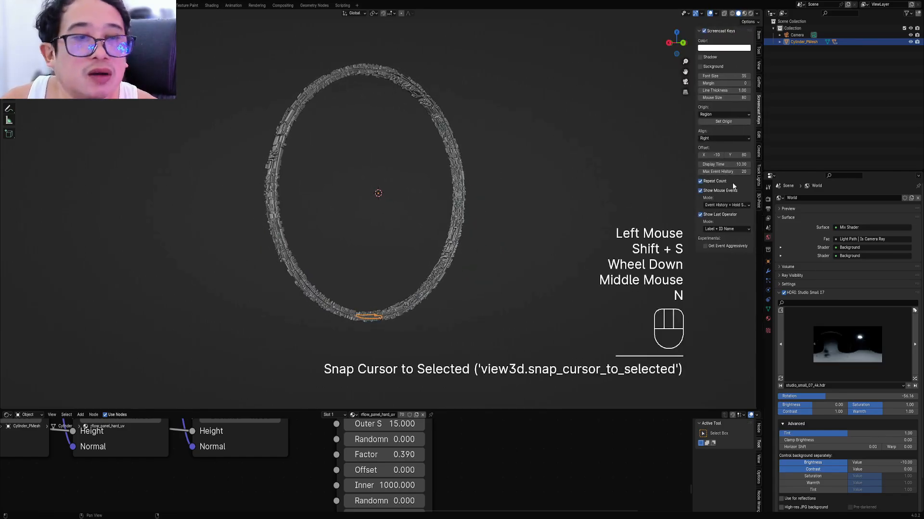
click(758, 175)
click(717, 32)
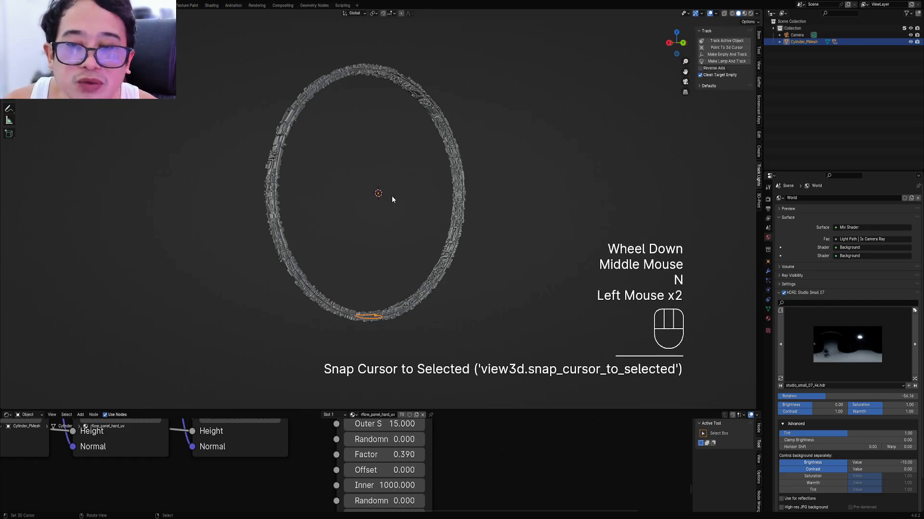
click(718, 62)
scroll(346, 231, down, 1)
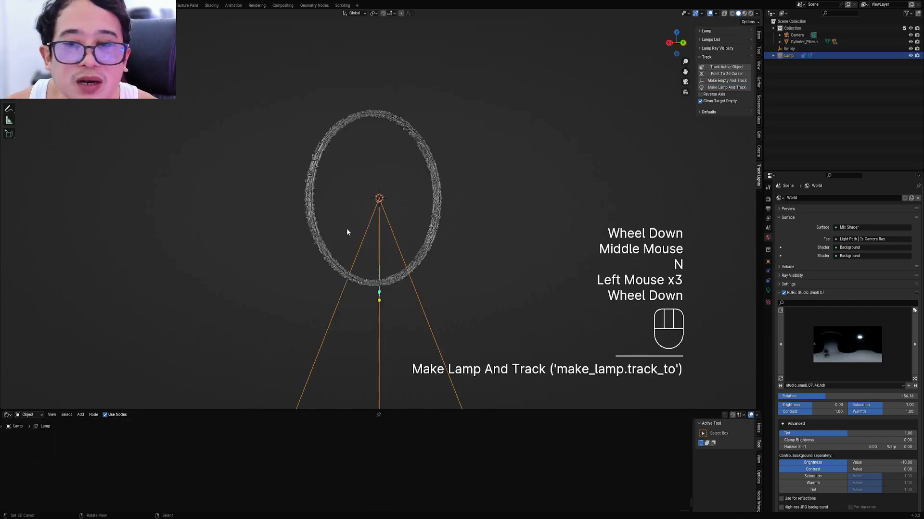
scroll(346, 231, down, 1)
middle_drag(346, 231, 377, 223)
Frame the whole ring at an oblique angle and align the camera to that view
key(KP_0)
key(KP_0)
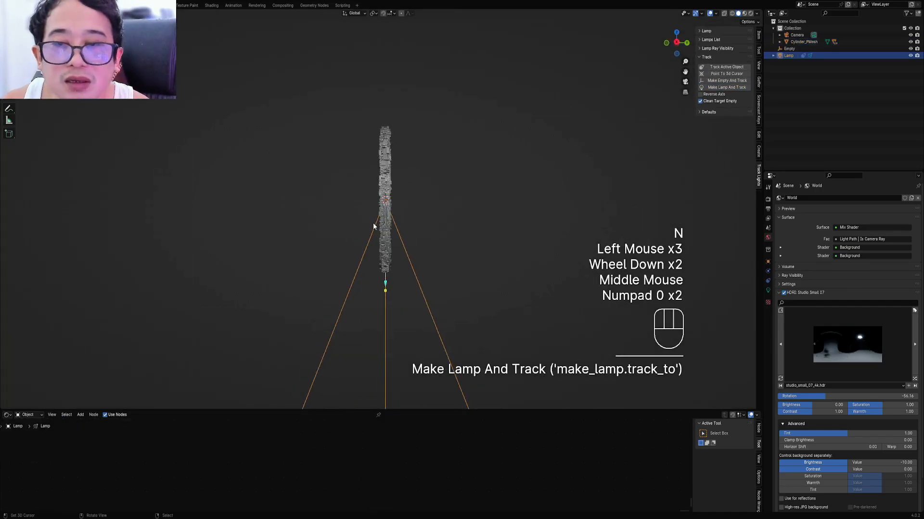
middle_drag(375, 223, 423, 174)
scroll(422, 193, up, 2)
scroll(391, 185, up, 2)
shift+scroll(423, 176, down, 1)
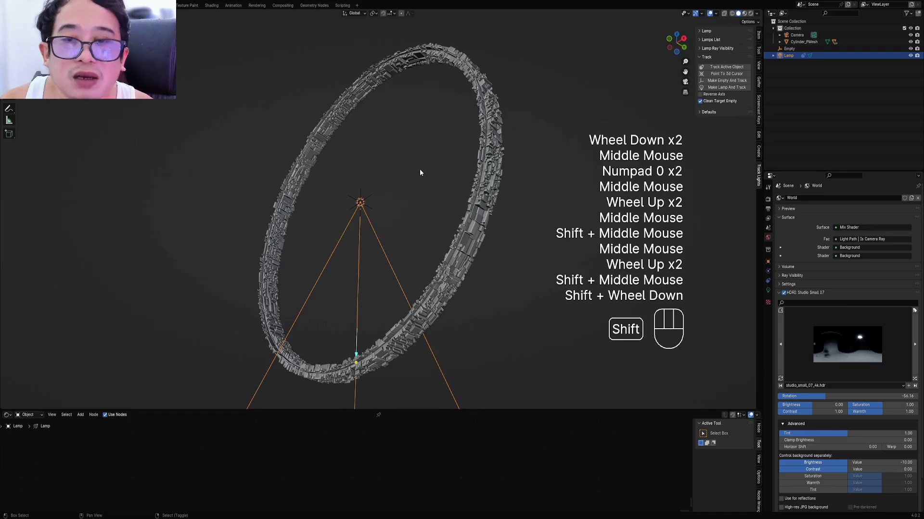
scroll(418, 172, down, 1)
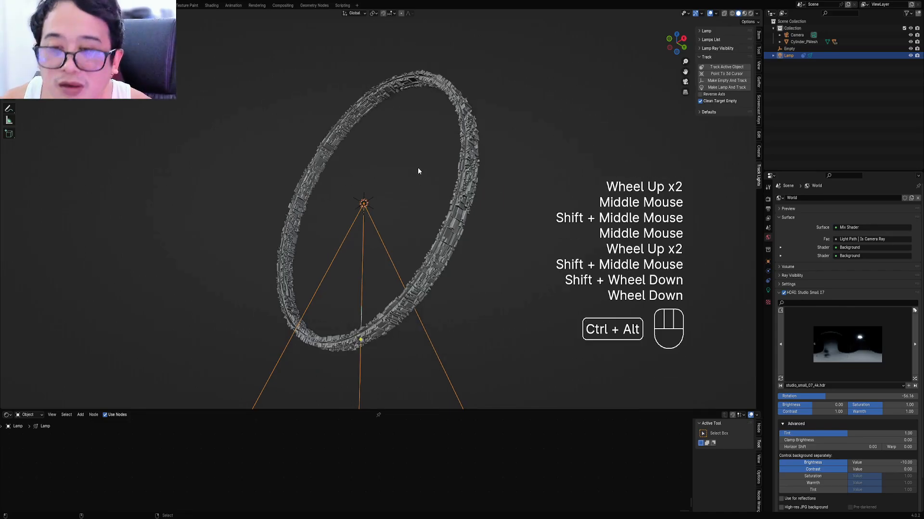
key(ctrl+alt+KP_0)
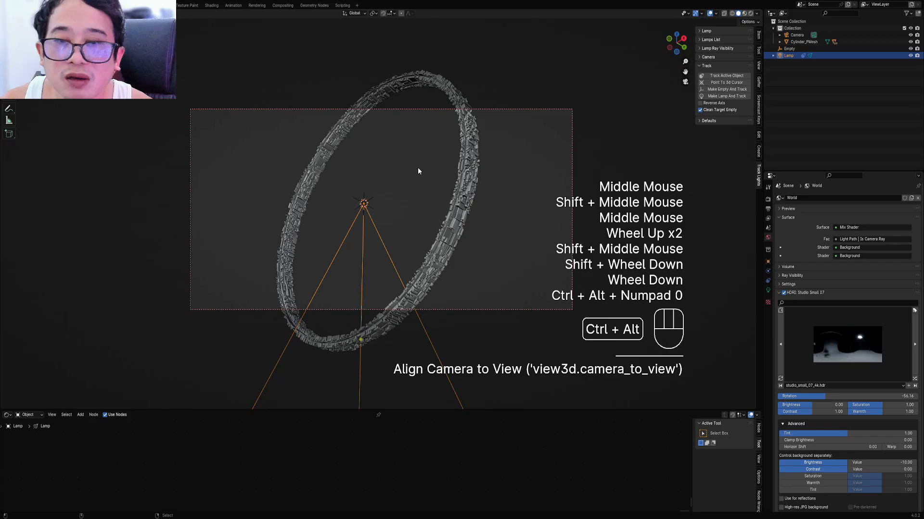
Set the render resolution to 1024 by 1024 px
click(768, 208)
click(869, 203)
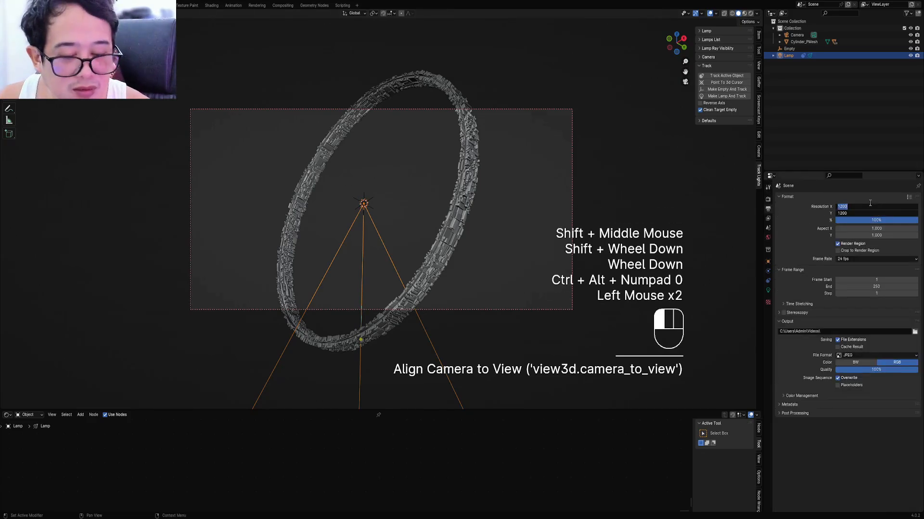
text(10)
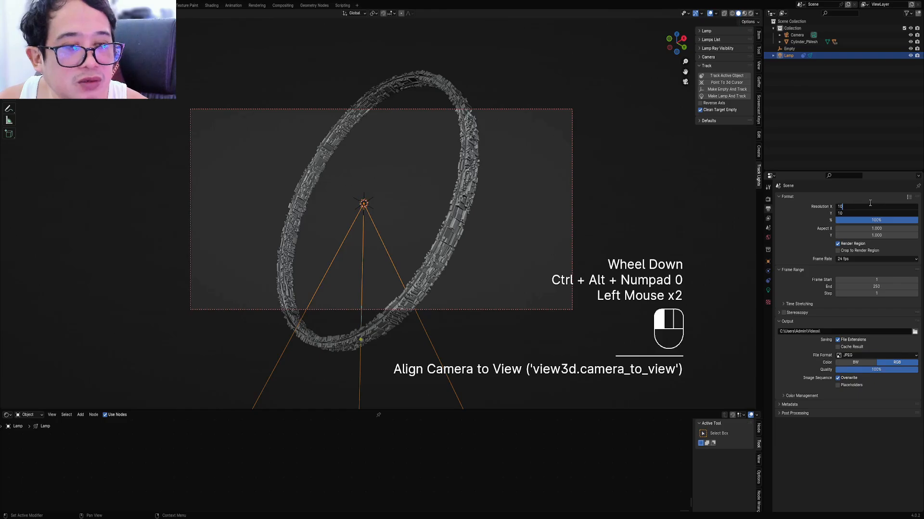
text(24)
key(Return)
scroll(527, 224, down, 1)
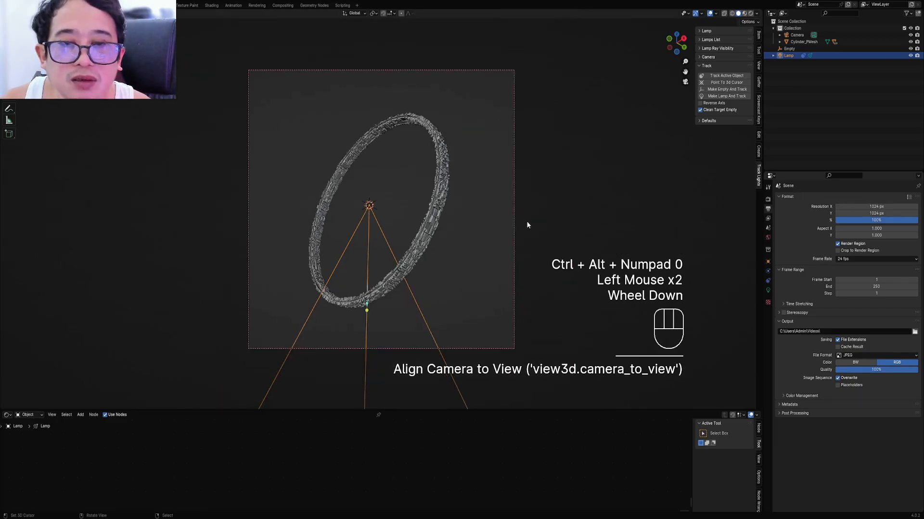
scroll(526, 223, up, 2)
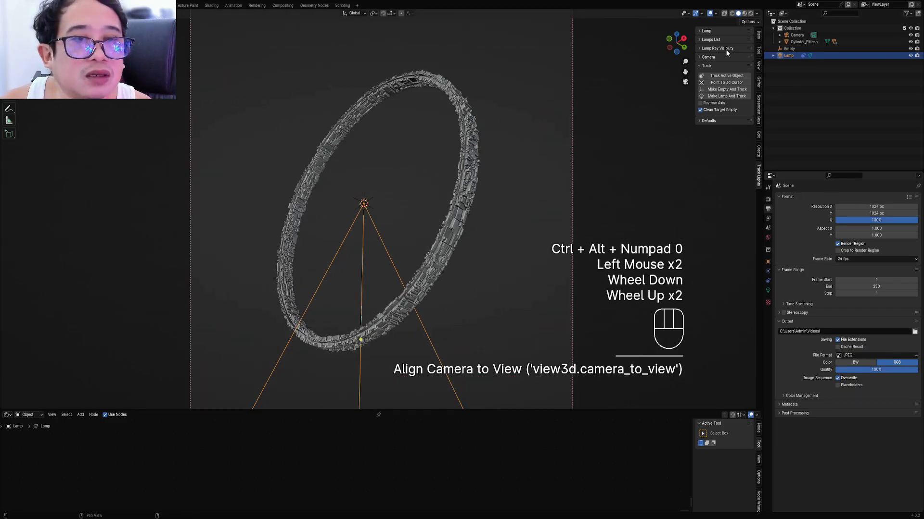
Lock the camera to the view and reframe it so the whole ring fits inside the square frame
click(726, 56)
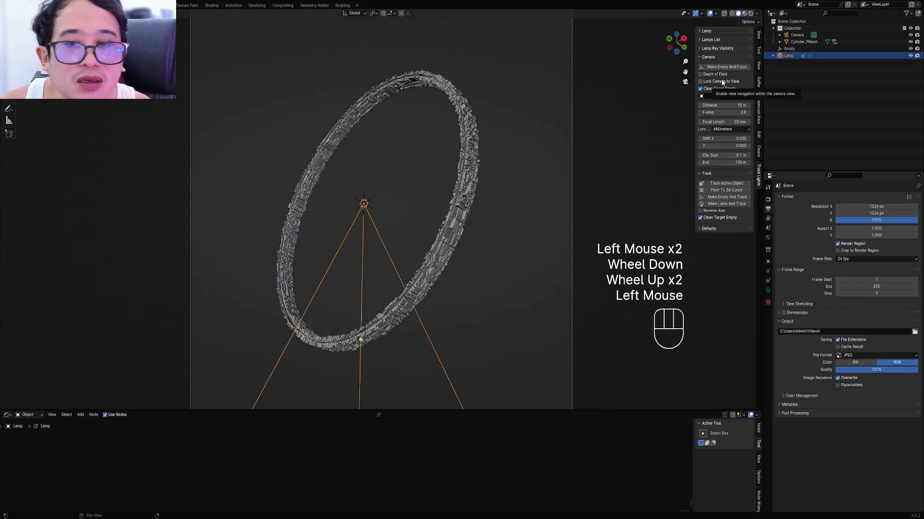
scroll(581, 114, down, 1)
ctrl+middle_drag(502, 140, 501, 132)
click(713, 82)
shift+middle_drag(416, 197, 460, 181)
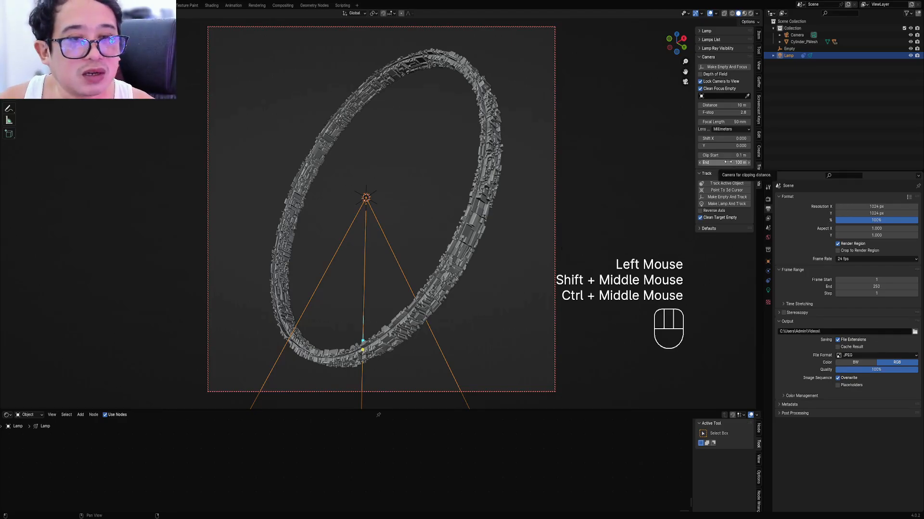
Set the camera's focal length to 120 mm and move the camera back to recentre the ring in the frame
click(726, 122)
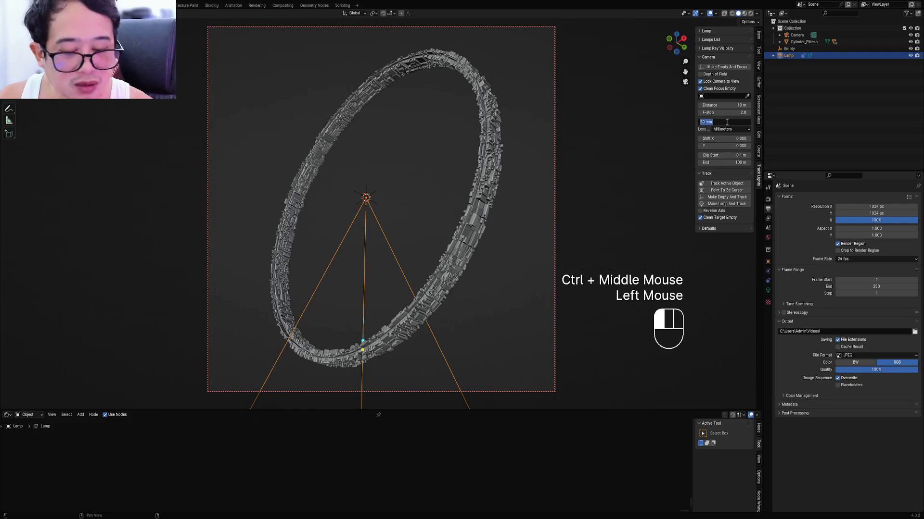
text(120)
key(Return)
scroll(467, 182, down, 3)
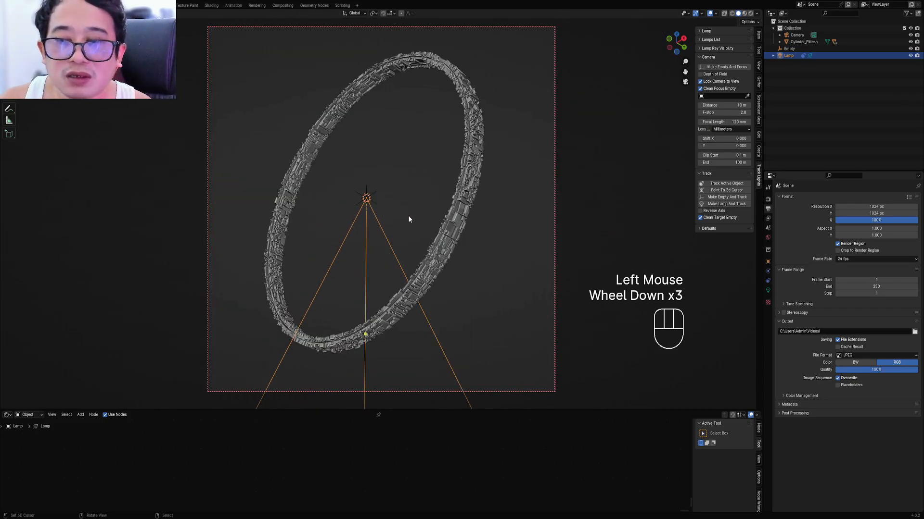
shift+middle_drag(409, 219, 426, 216)
Move the lamp outside the ring to about X 0.69 m, Y 5.66 m, Z -0.56 m, and return to the camera view
key(KP_0)
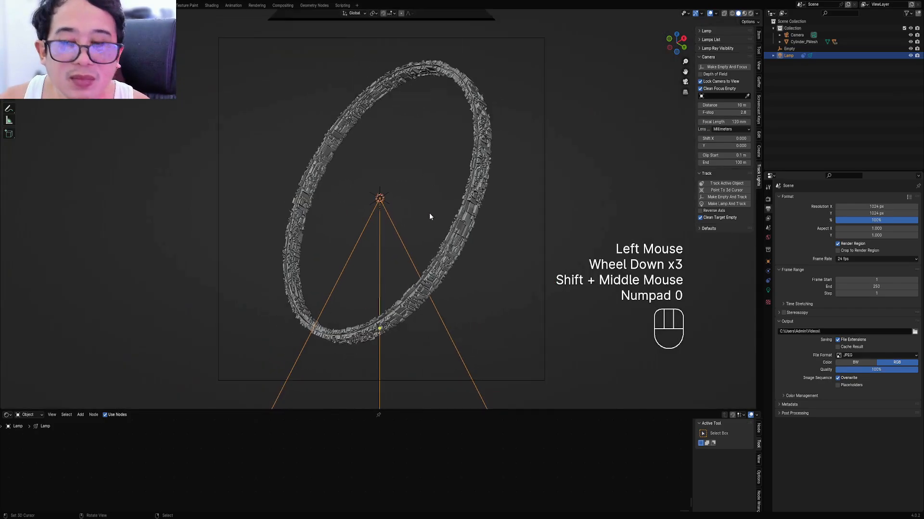
mouse_move(514, 218)
middle_down()
mouse_move(495, 219)
mouse_move(553, 219)
mouse_move(596, 247)
mouse_move(503, 221)
middle_up()
scroll(494, 220, down, 2)
key(g)
click(682, 244)
key(KP_0)
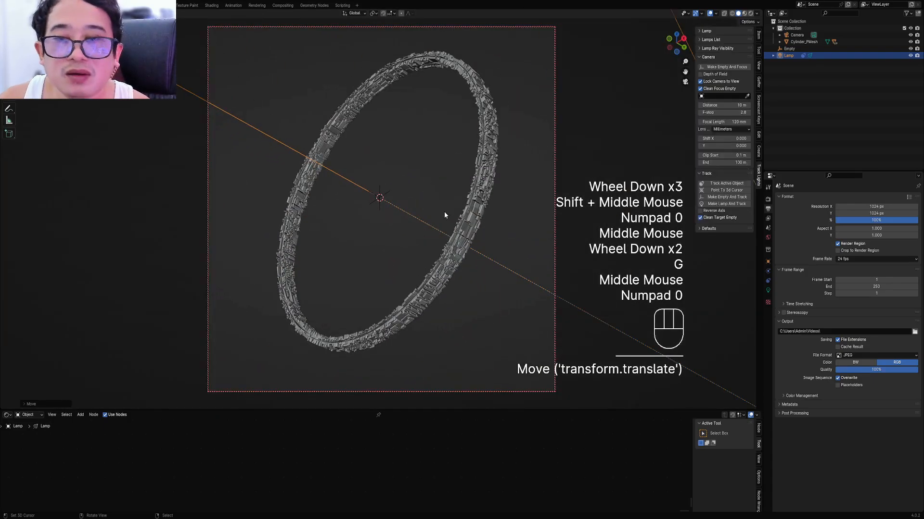
Change the lamp to a Sun light with quadratic falloff and blackbody colour
key(z)
click(701, 32)
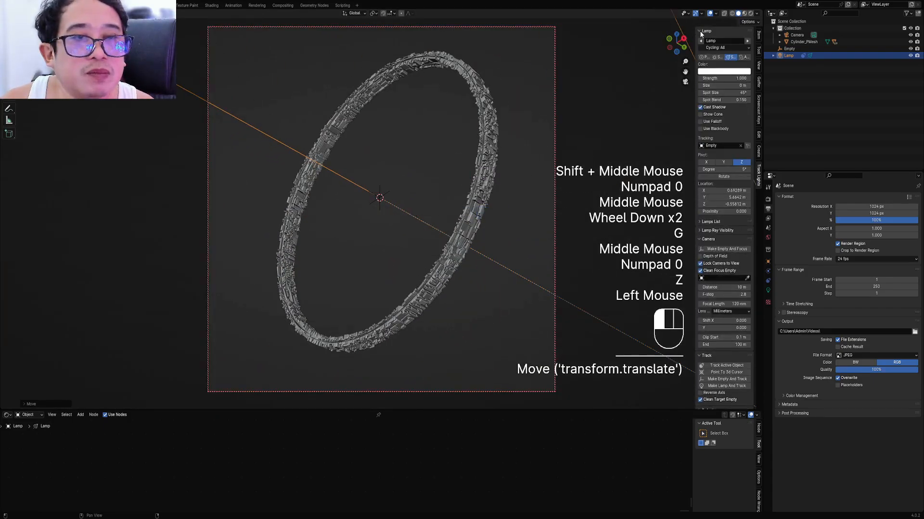
click(718, 57)
click(710, 101)
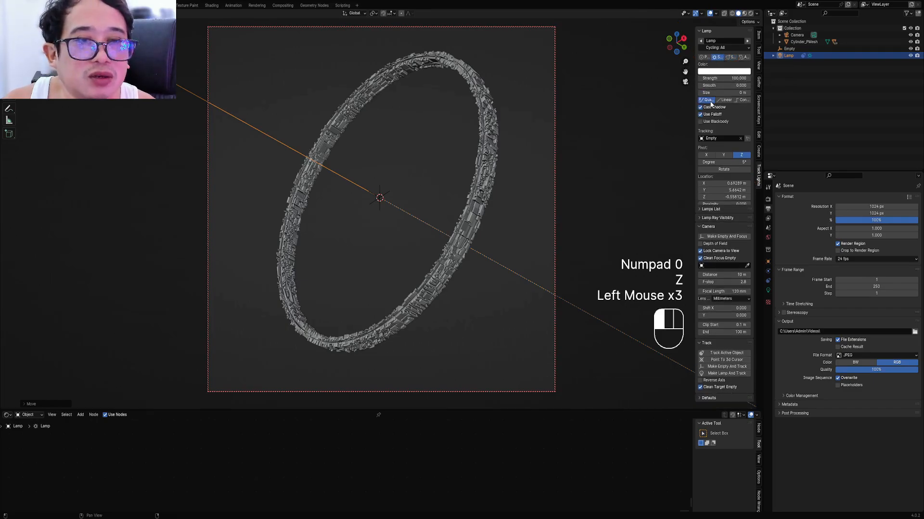
click(719, 122)
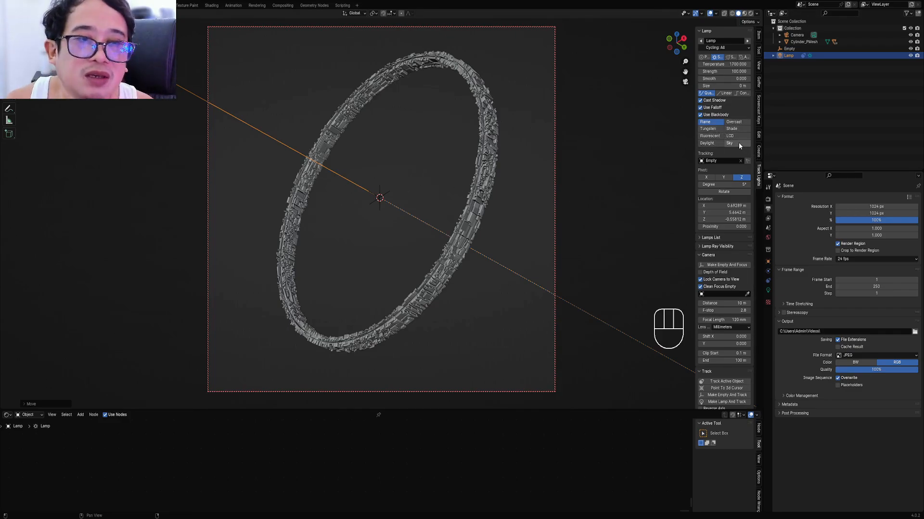
Compare the Tungsten, Fluorescent, Daylight and Flame blackbody presets on the ring in rendered shading, ending on Flame
key(z)
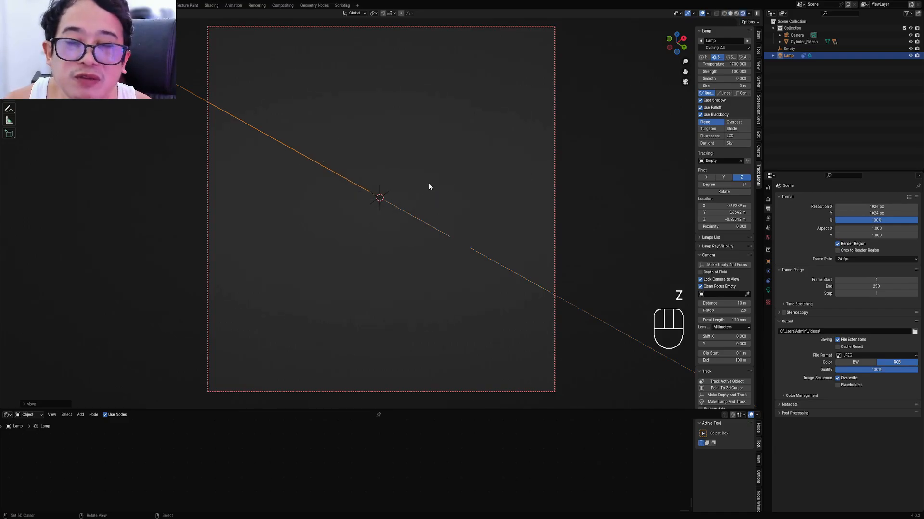
click(709, 128)
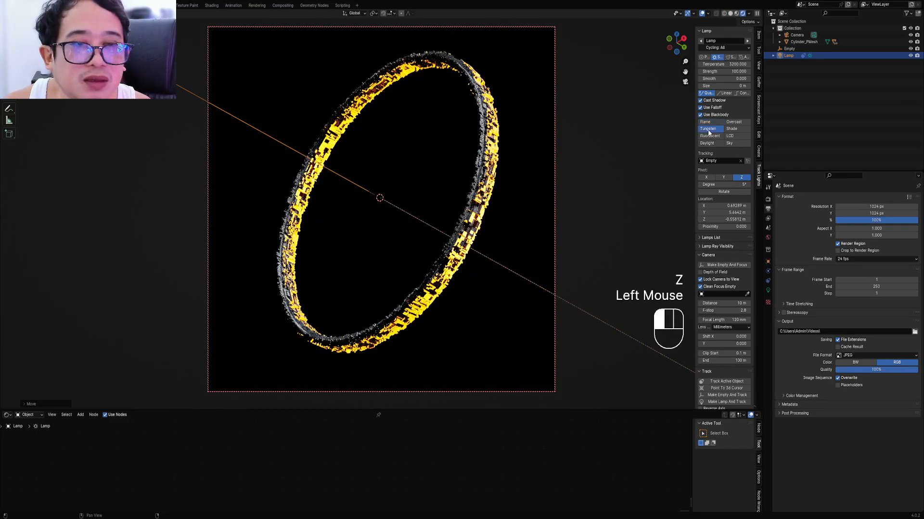
click(712, 137)
click(713, 143)
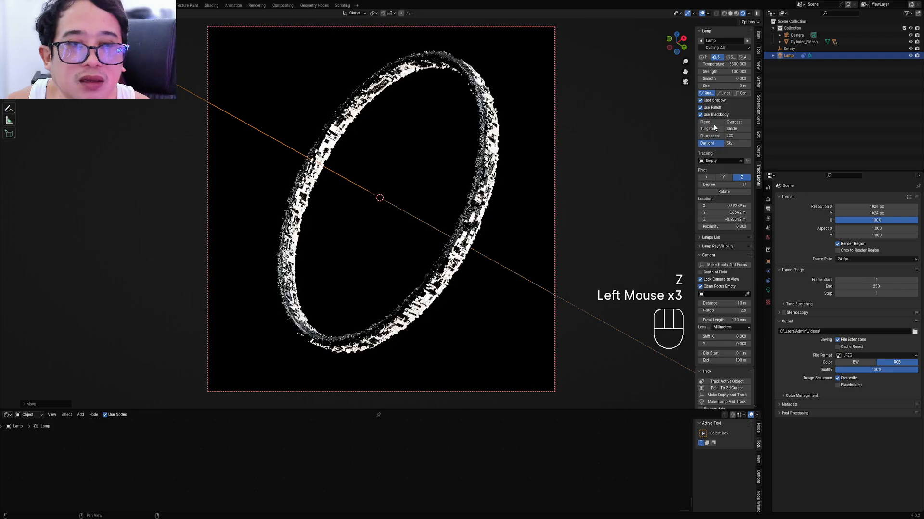
click(713, 123)
click(713, 129)
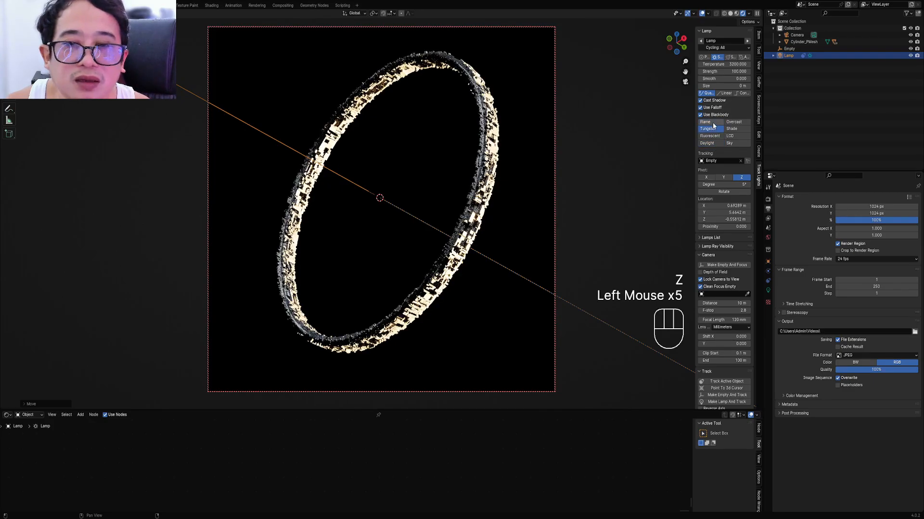
click(713, 124)
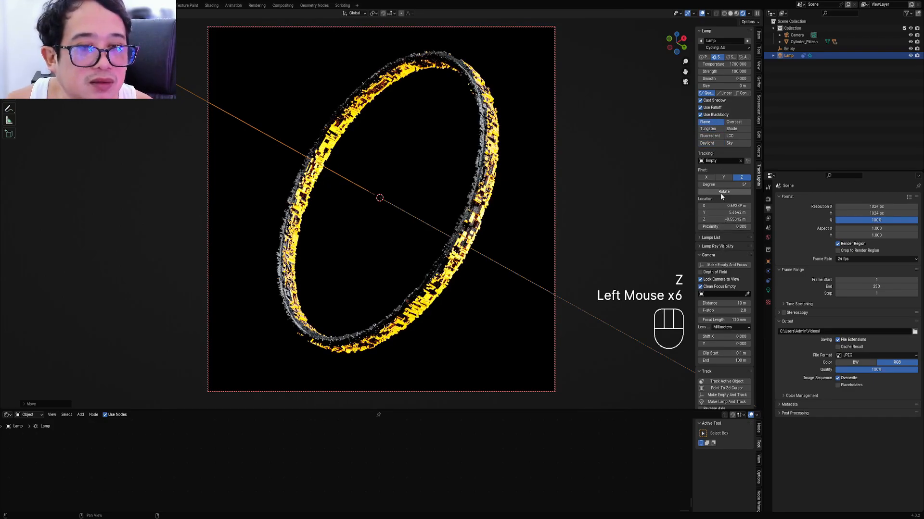
Rotate the lamp around its target on Z to about X -2.68 m, Y 5.04 m, and save the file in solid shading
drag(589, 218, 539, 227)
drag(443, 242, 445, 242)
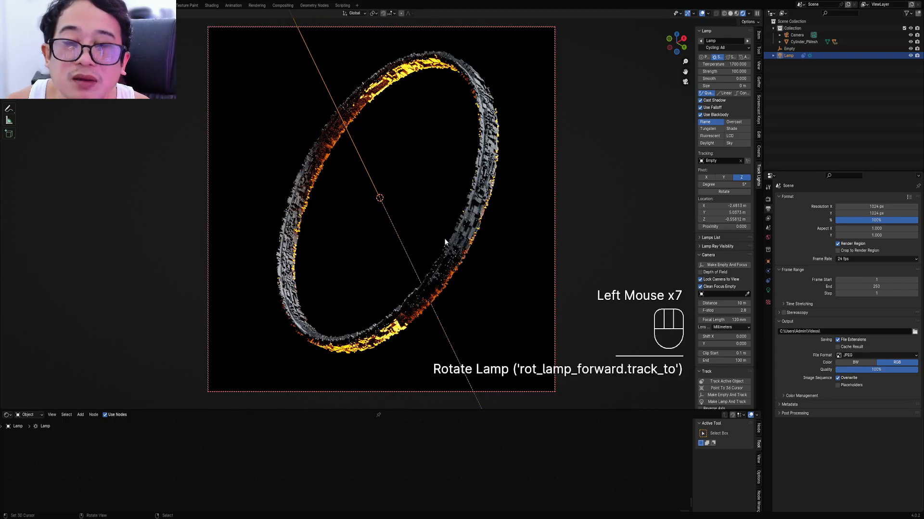
key(z)
key(ctrl+s)
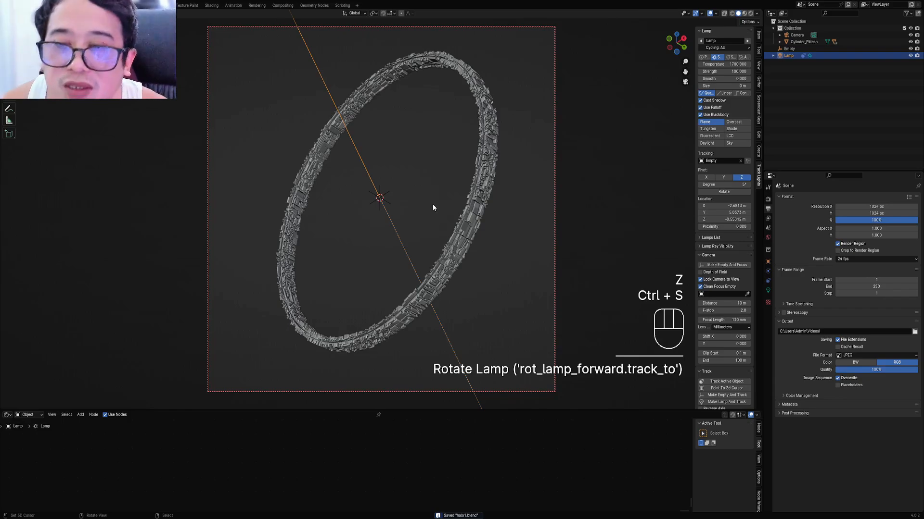
Check the ring's lighting in rendered shading and return to solid shading
key(z)
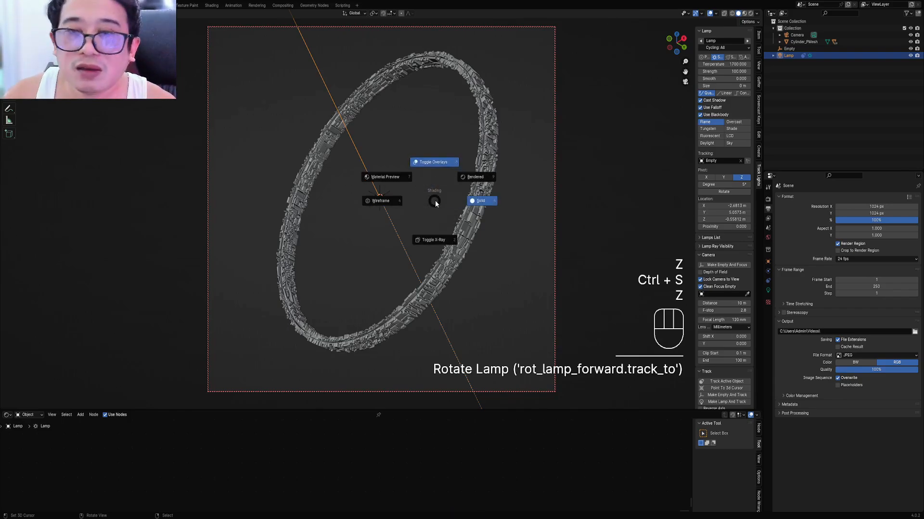
click(465, 178)
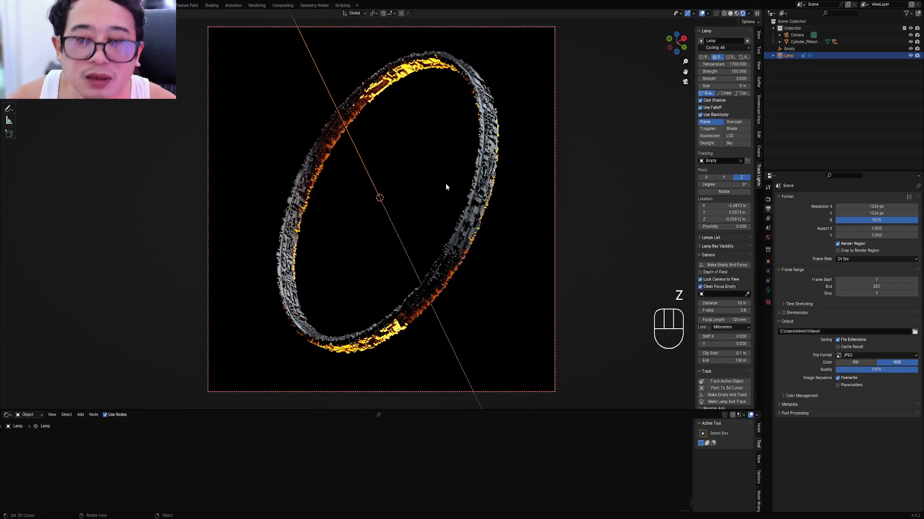
key(z)
click(481, 186)
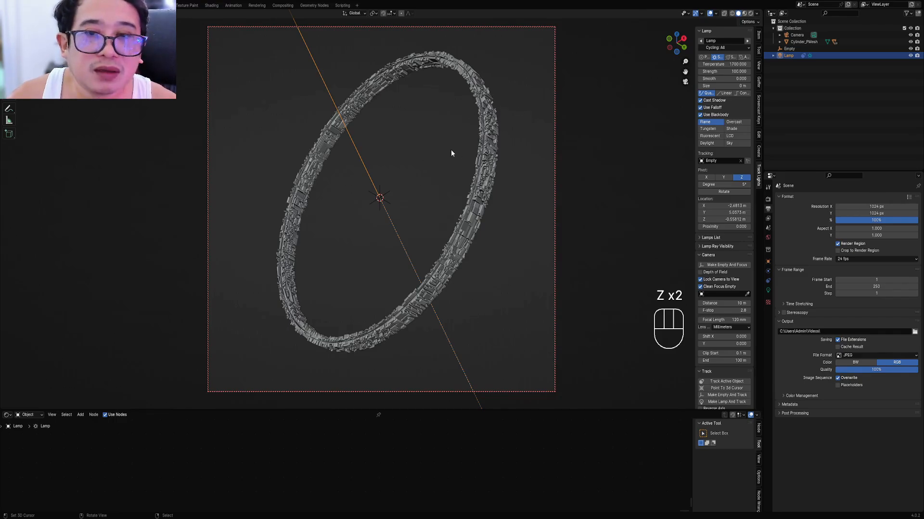
Set the world HDRI's warmth to 0.60 in rendered shading and check the ring without overlays
click(768, 238)
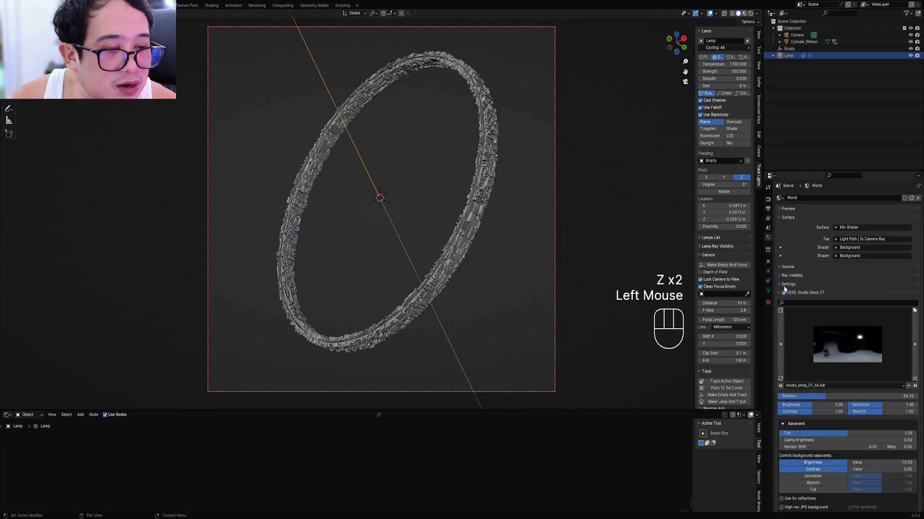
key(z)
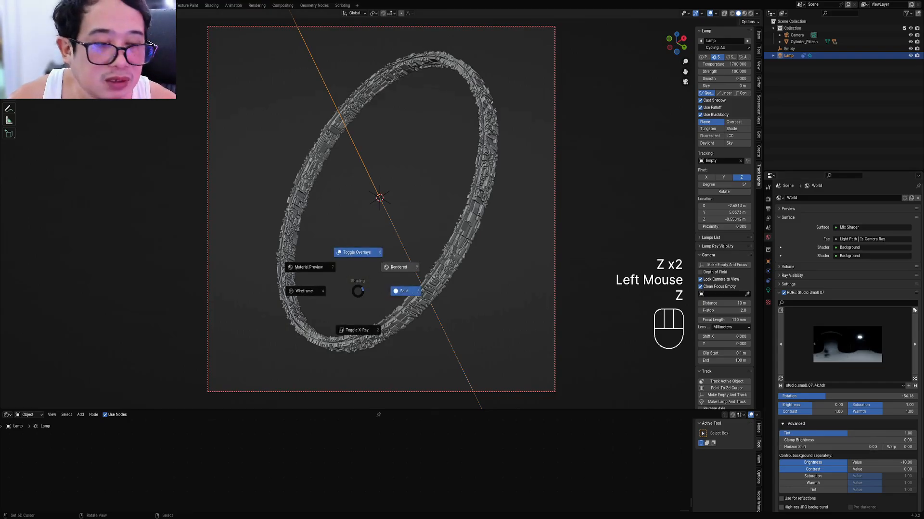
click(398, 267)
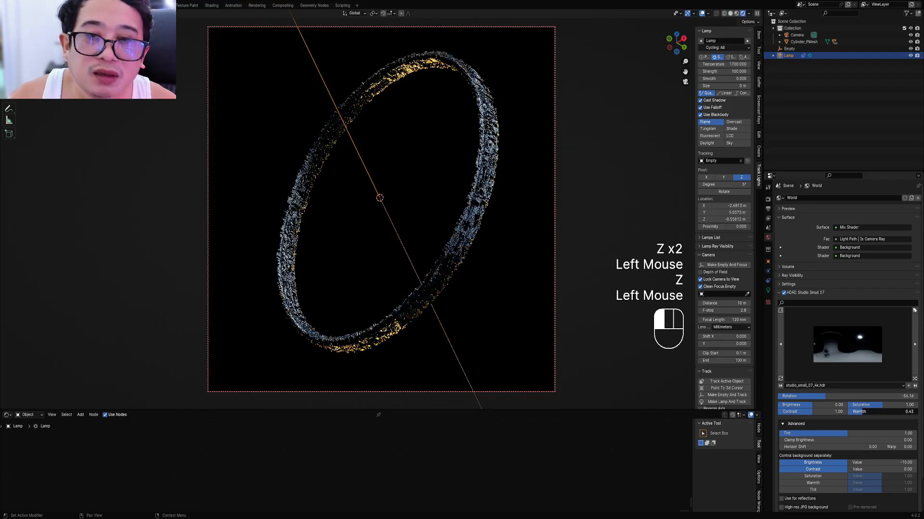
ctrl+drag(862, 412, 868, 411)
key(shift+alt+z)
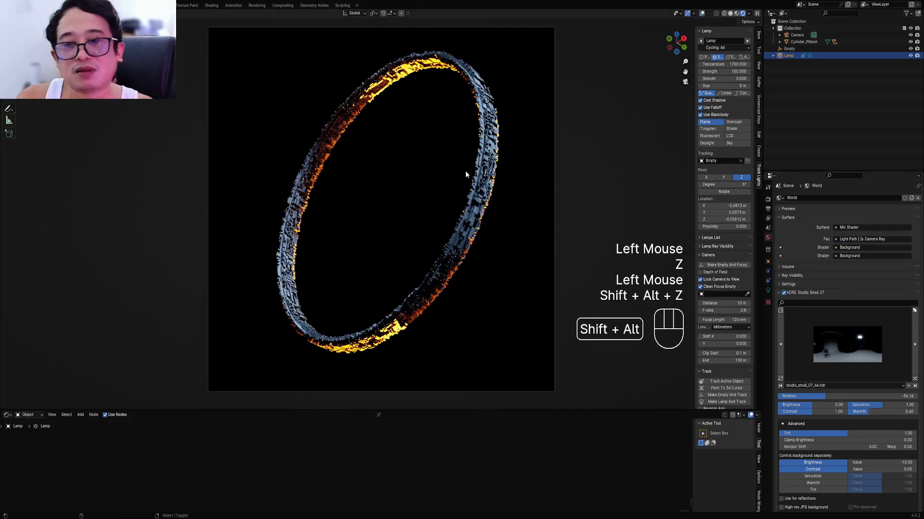
key(shift+alt+z)
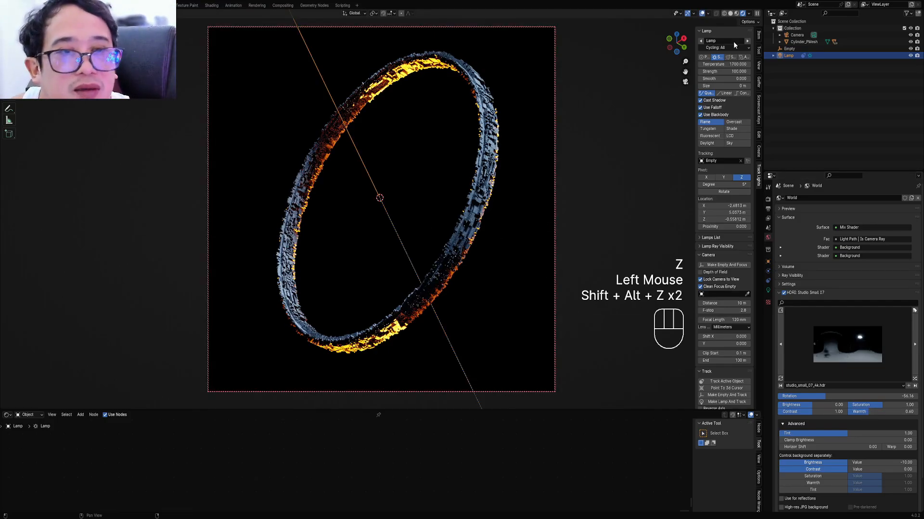
Set the lamp's strength to 2 and its size to 1 m
click(725, 71)
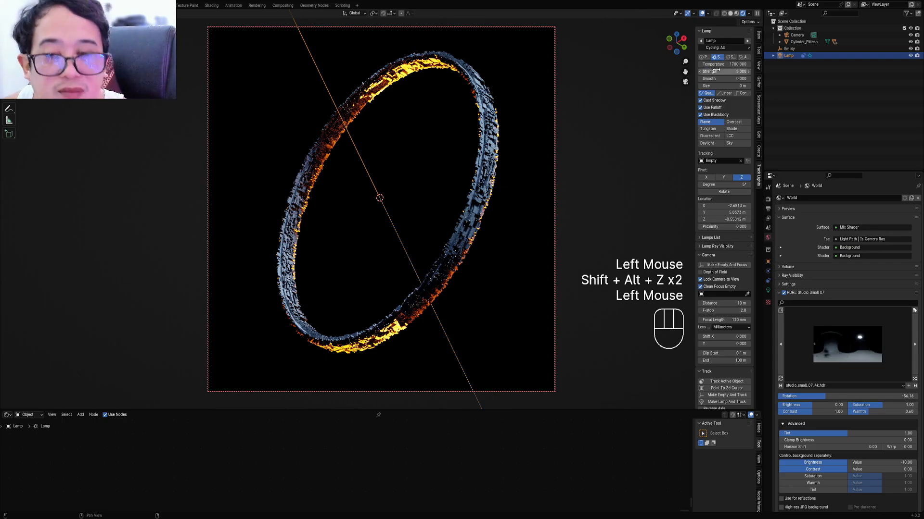
drag(715, 72, 702, 71)
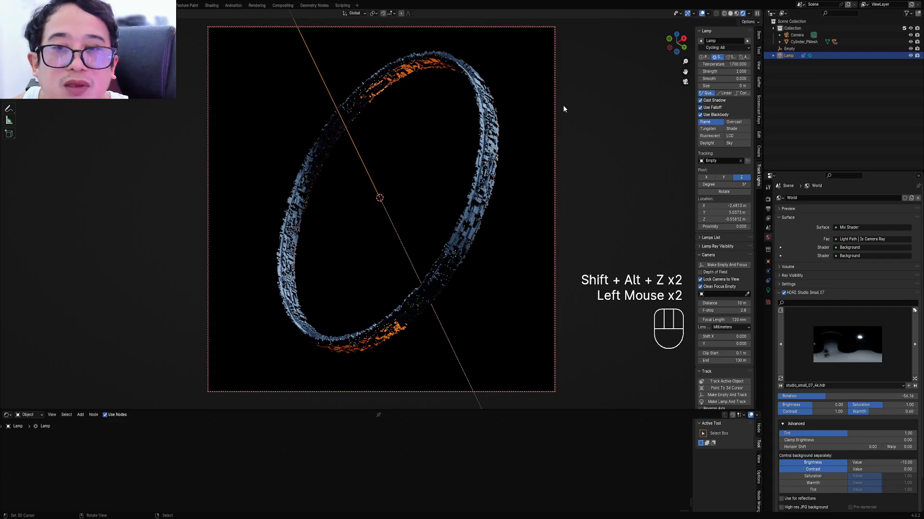
click(646, 103)
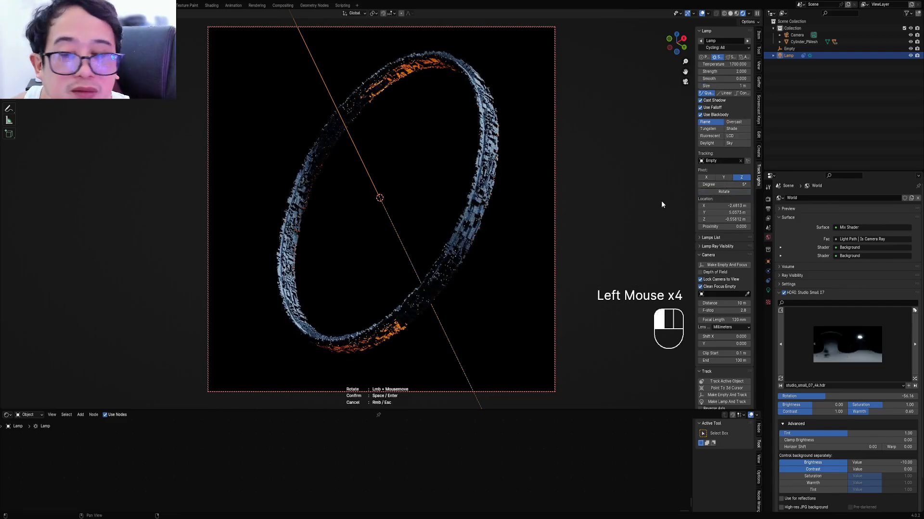
Rotate the lamp around its target to about X -1.77 m, Y 5.43 m, and apply the Tungsten blackbody preset
drag(661, 205, 574, 205)
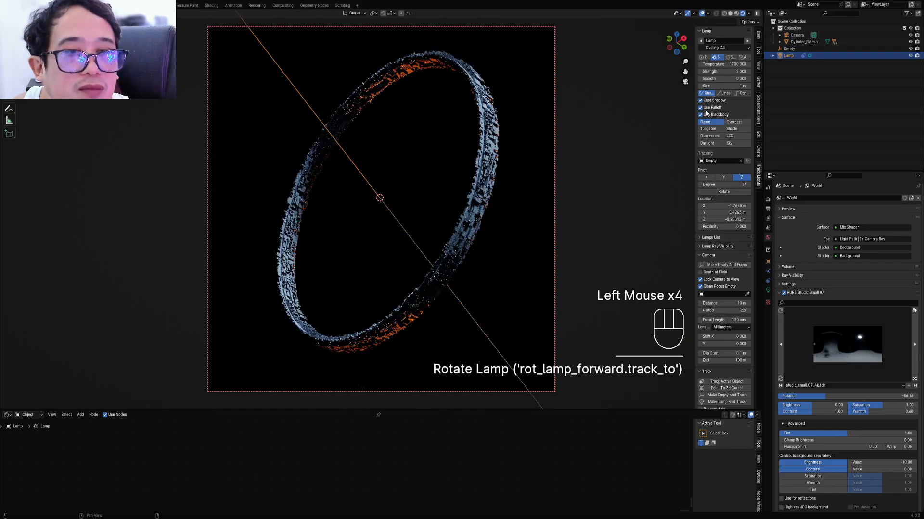
click(708, 129)
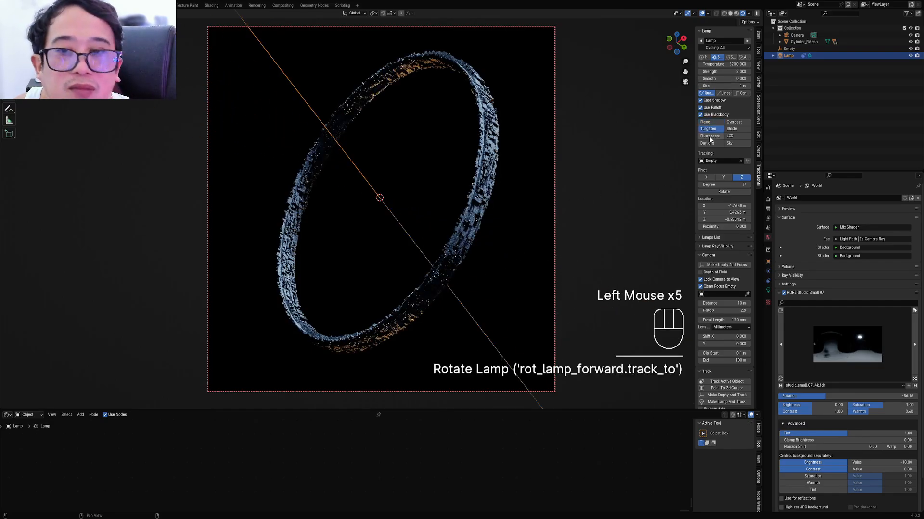
Hide the overlays, bring the camera slightly closer to the ring, return to solid shading, save the file and leave the camera view
key(shift+alt+z)
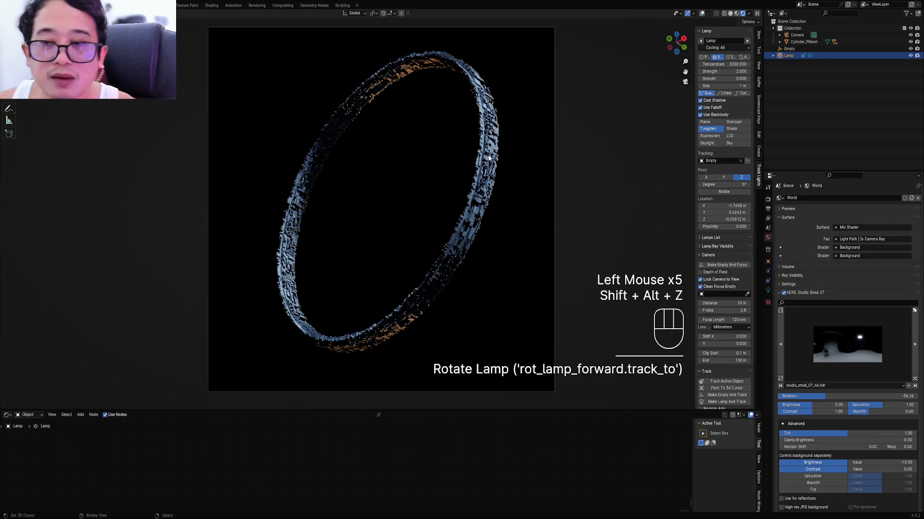
ctrl+middle_drag(488, 235, 491, 207)
key(z)
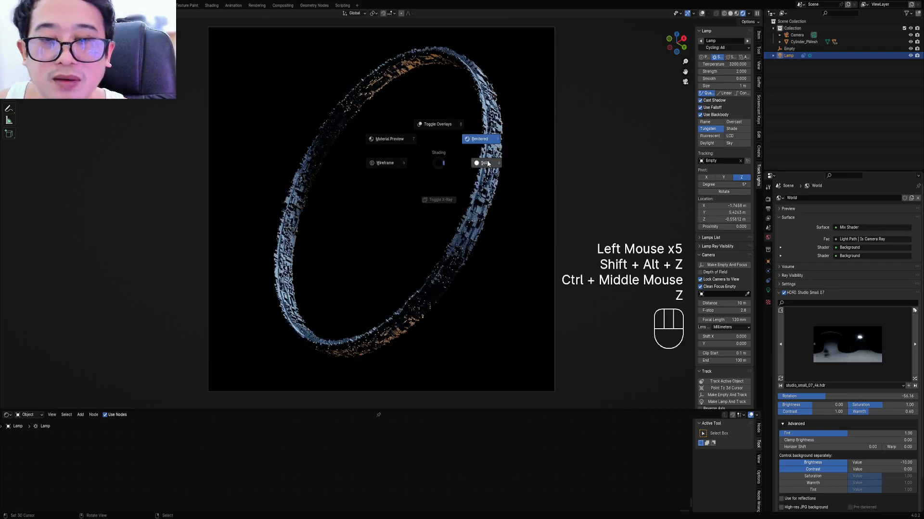
key(ctrl+s)
key(KP_0)
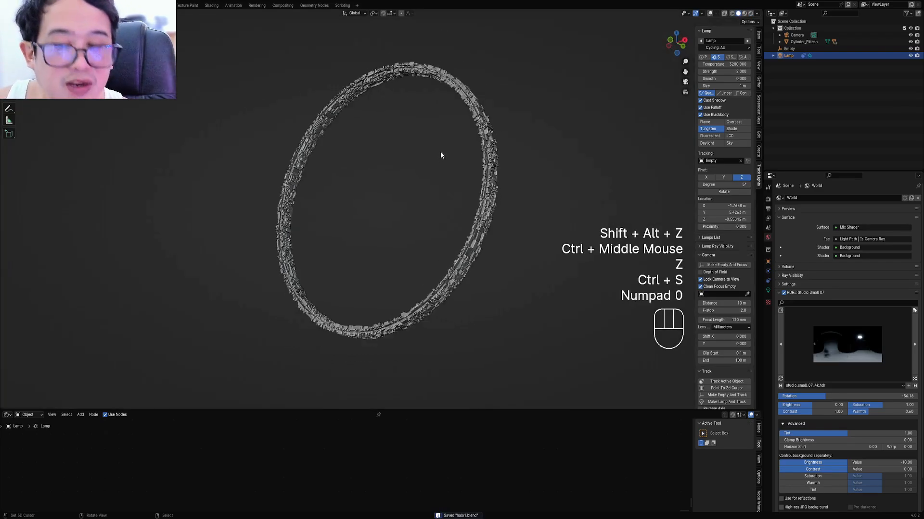
Show the overlays, select all of the ring's slices with Select Grouped, and save the file
key(shift+alt+z)
middle_drag(466, 165, 489, 184)
right_click(424, 169)
key(shift+g)
click(425, 169)
scroll(450, 156, up, 1)
key(shift+q)
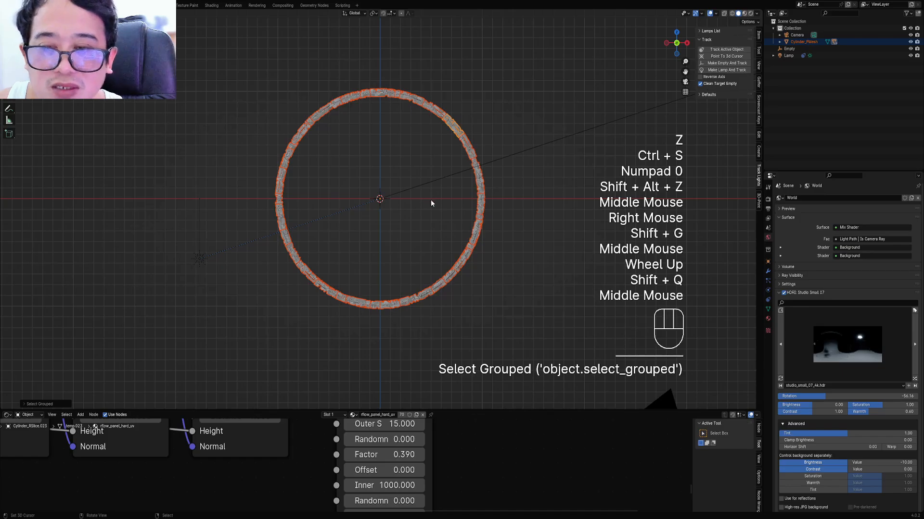
key(ctrl+s)
Start animation playback and apply Random Animation to rotate the selected ring slices about the Y axis
key(space)
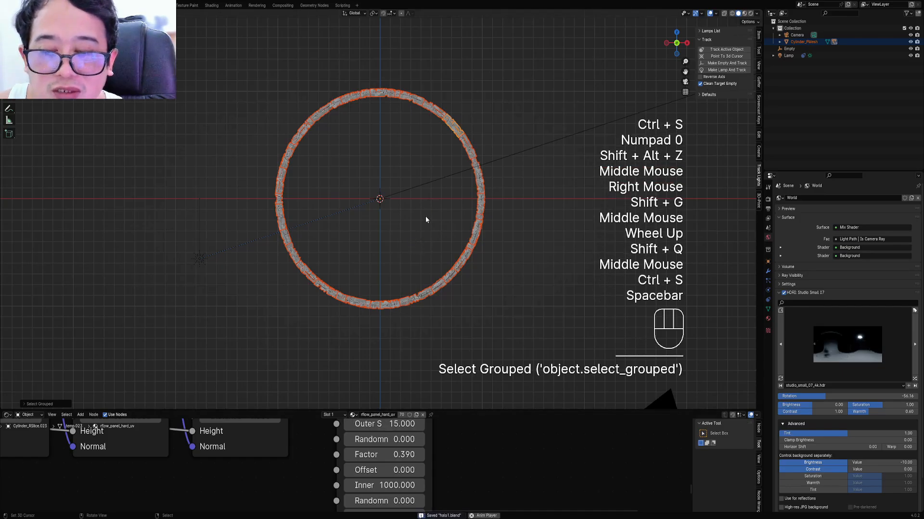
key(shift+q)
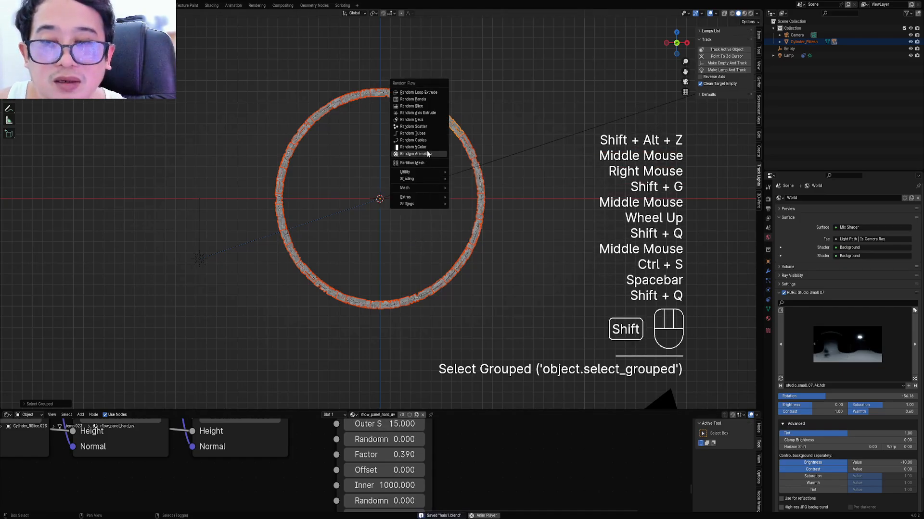
click(427, 154)
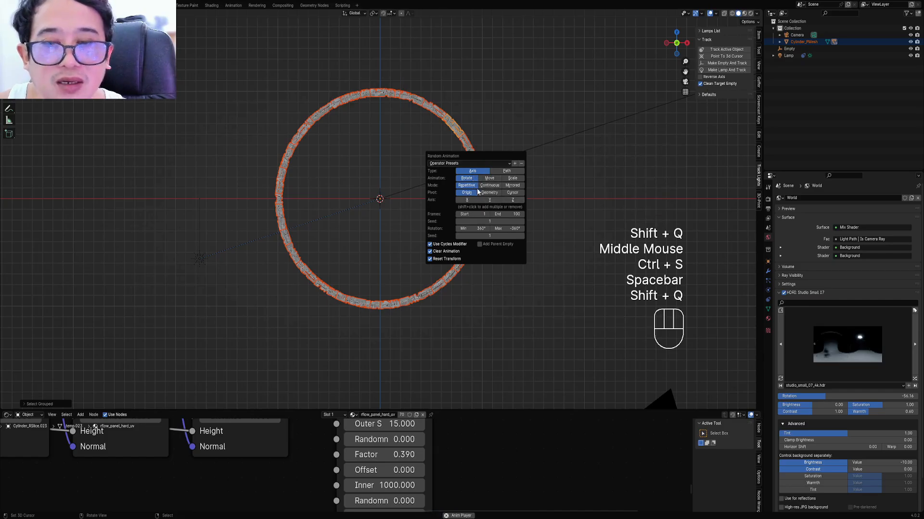
click(493, 198)
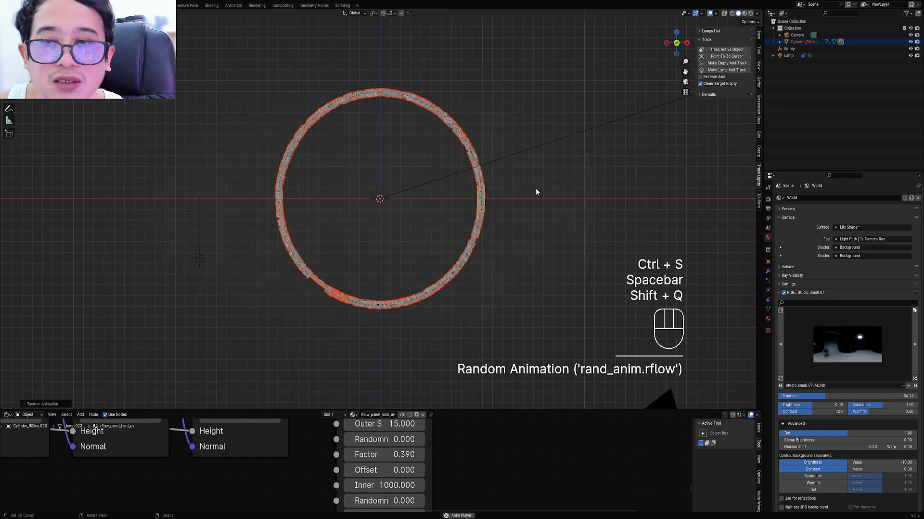
Try frame seed 2 for the ring's random animation and restore seed 1
middle_drag(536, 189, 495, 215)
scroll(495, 215, up, 2)
key(F9)
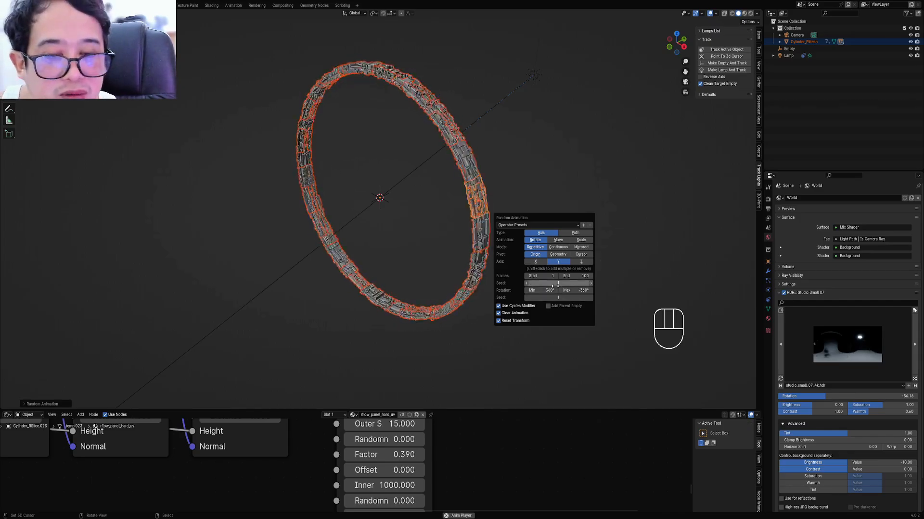
click(574, 276)
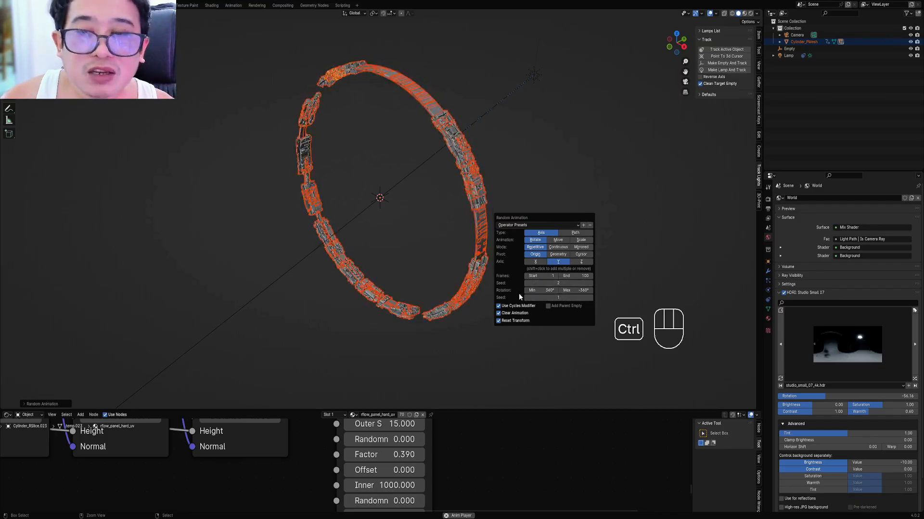
ctrl+scroll(557, 284, down, 1)
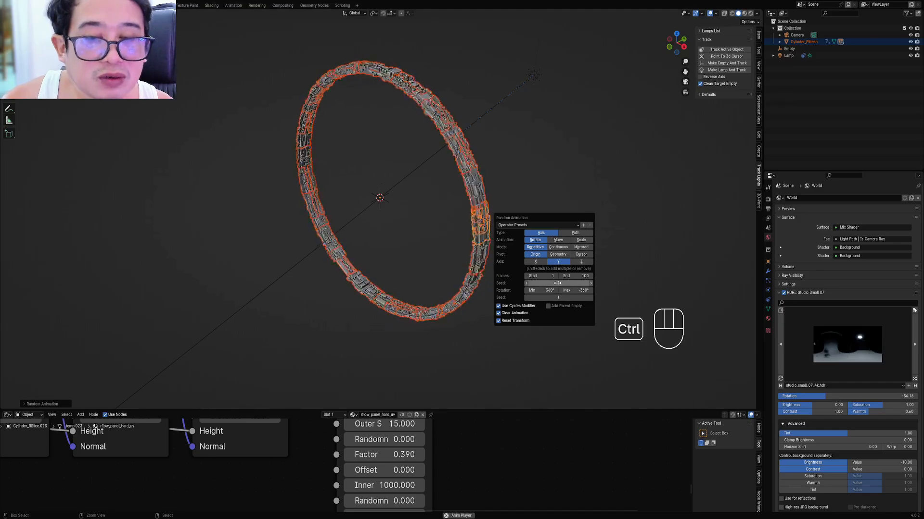
Try end frames of 2000, 5000 and 10000 for the ring's random rotation animation
click(570, 276)
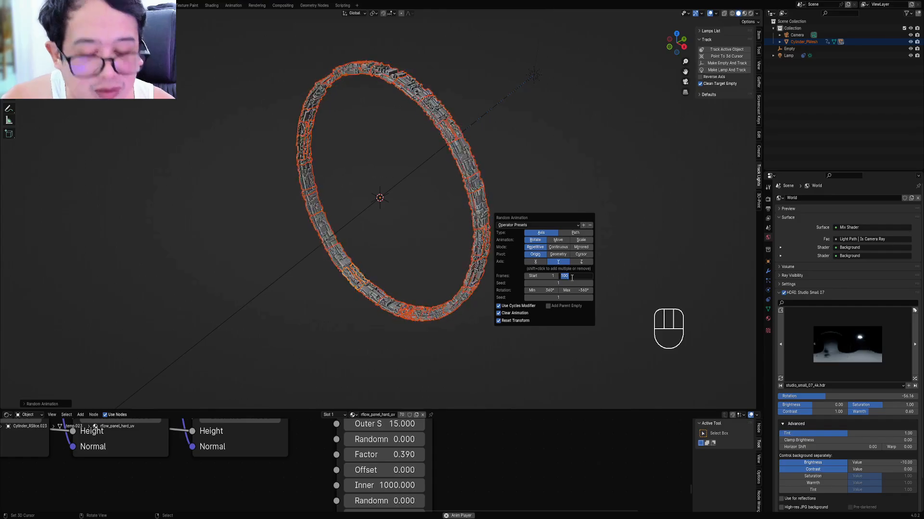
text(2000)
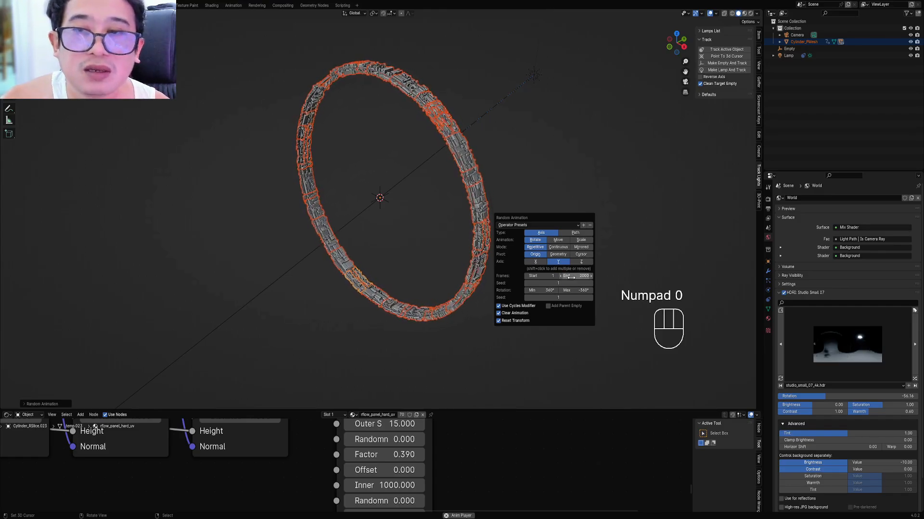
key(Return)
click(571, 277)
text(5000)
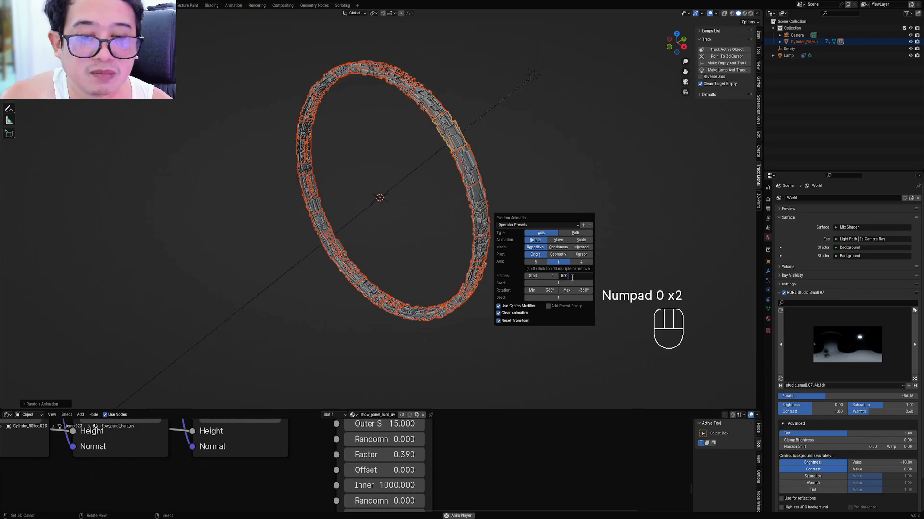
key(Return)
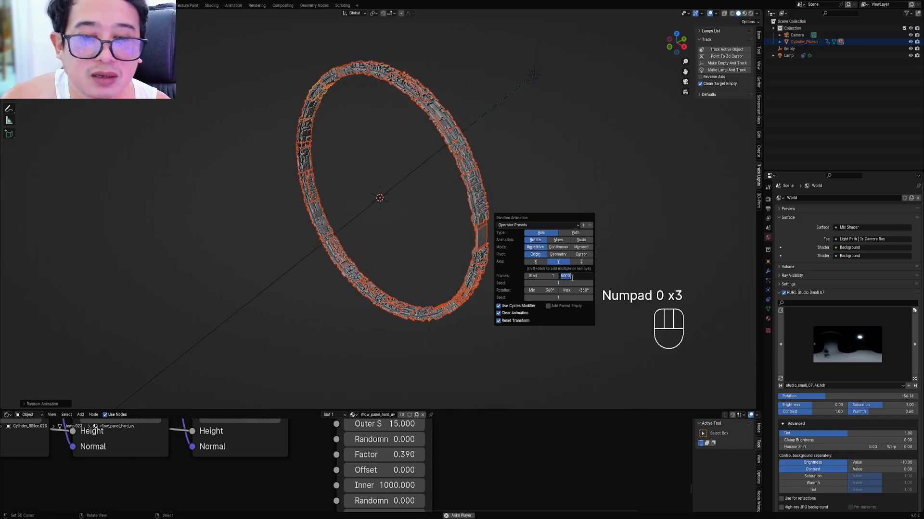
click(570, 277)
text(10000)
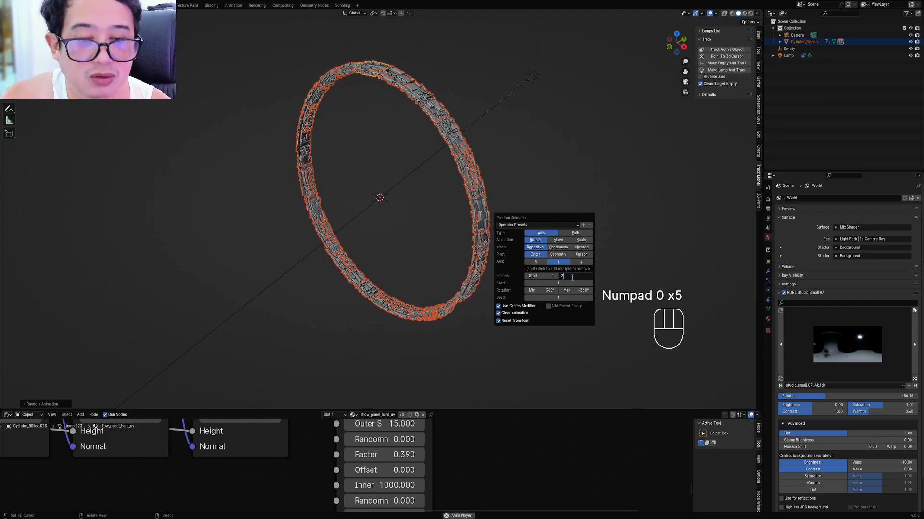
text(00)
key(Return)
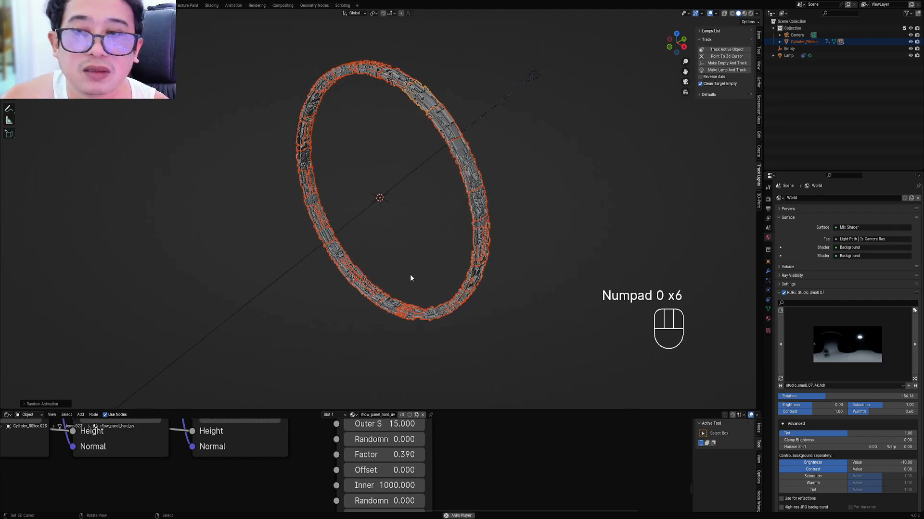
Set the random rotation's end frame to 4000 and watch the ring play without overlays
middle_drag(410, 277, 519, 229)
scroll(519, 224, up, 2)
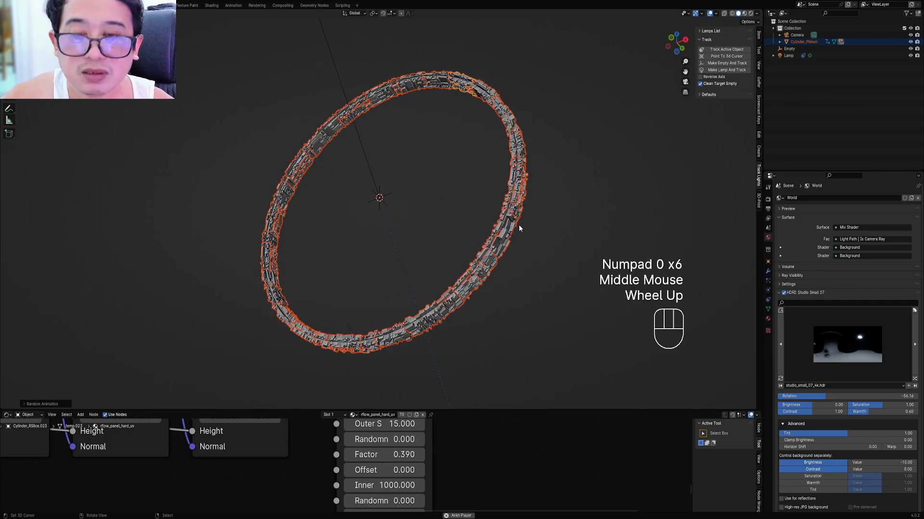
key(F9)
click(593, 285)
text(400)
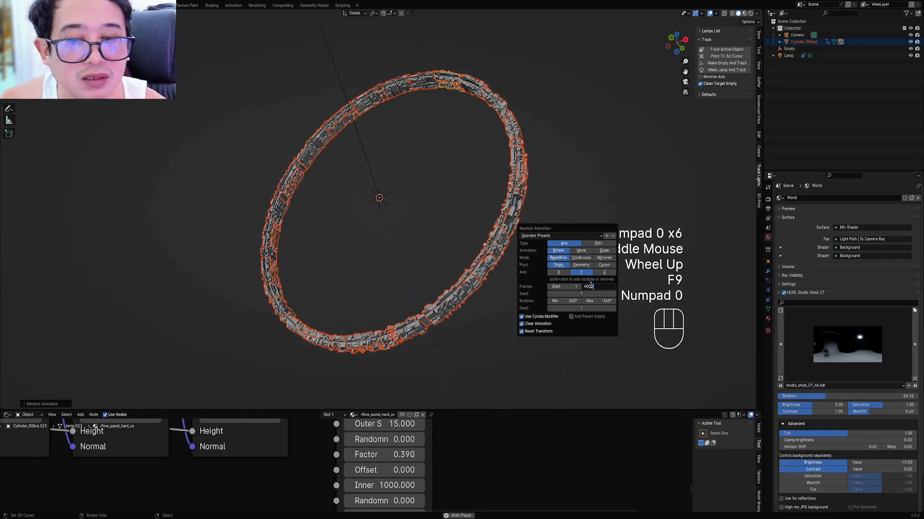
key(Return)
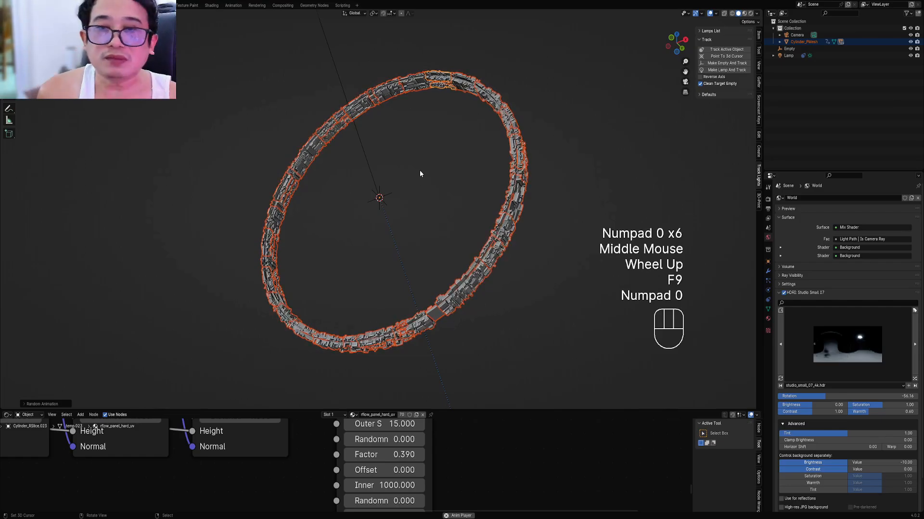
key(shift+alt+z)
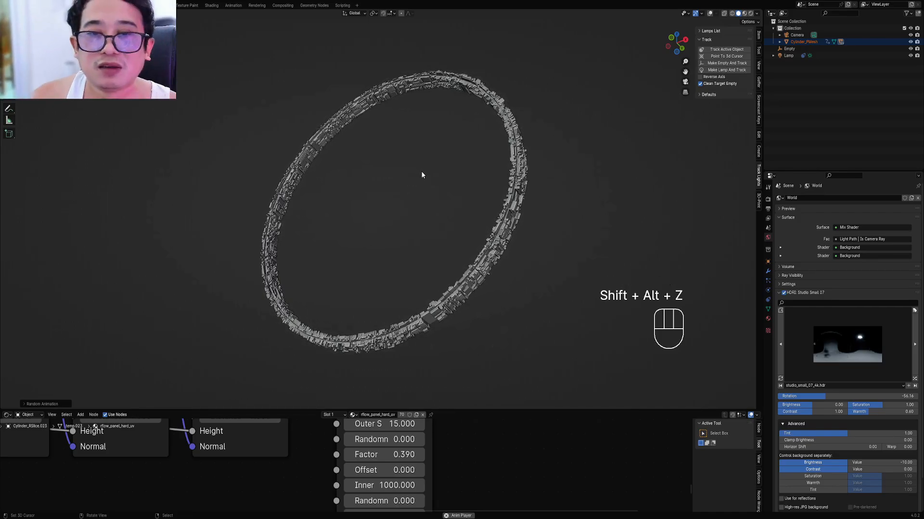
Replace the Shader Editor with the Timeline and examine the animation's frame range
click(7, 415)
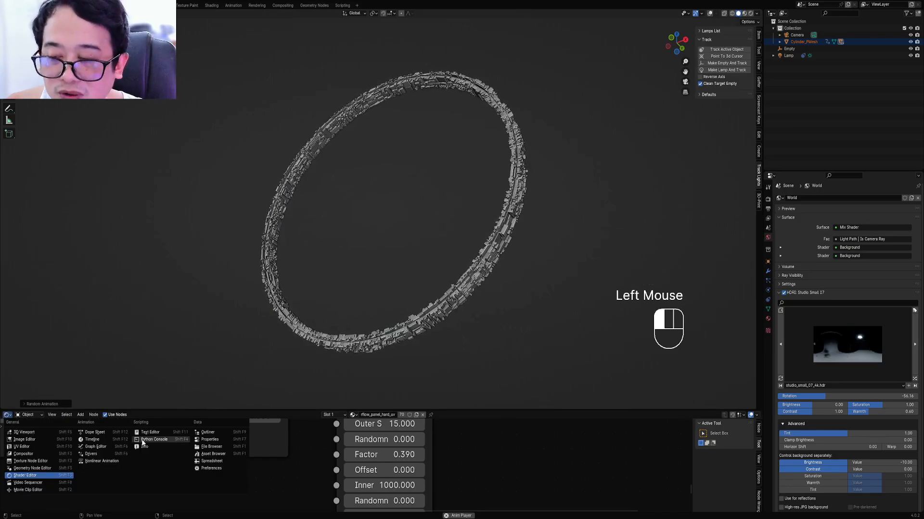
click(115, 440)
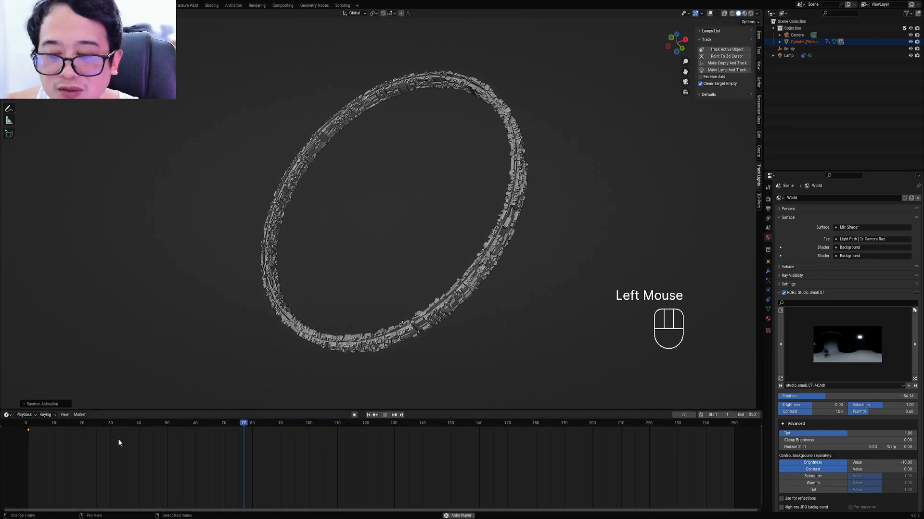
scroll(524, 457, down, 3)
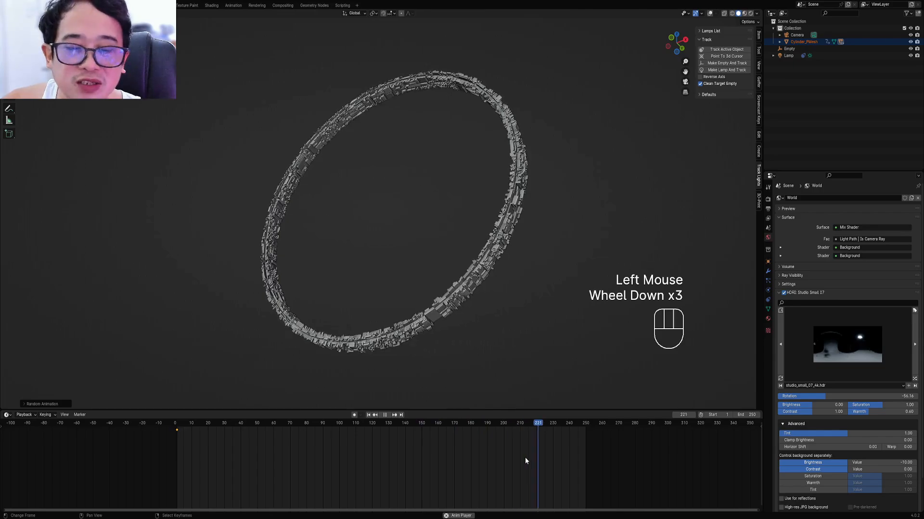
scroll(524, 458, down, 2)
middle_drag(561, 463, 431, 438)
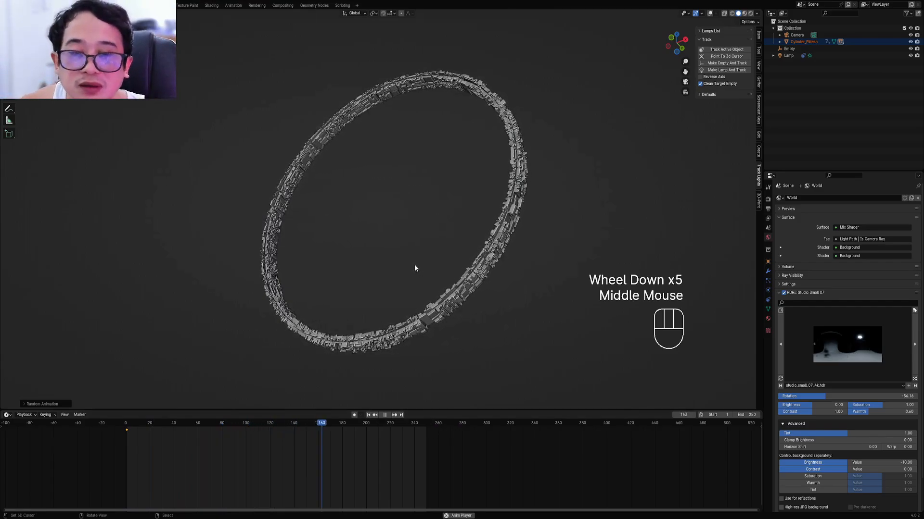
Save the file, preview the playing ring animation in rendered shading and return to solid shading
scroll(425, 261, up, 1)
mouse_move(426, 261)
middle_down()
mouse_move(414, 244)
mouse_move(424, 232)
middle_up()
scroll(414, 233, down, 2)
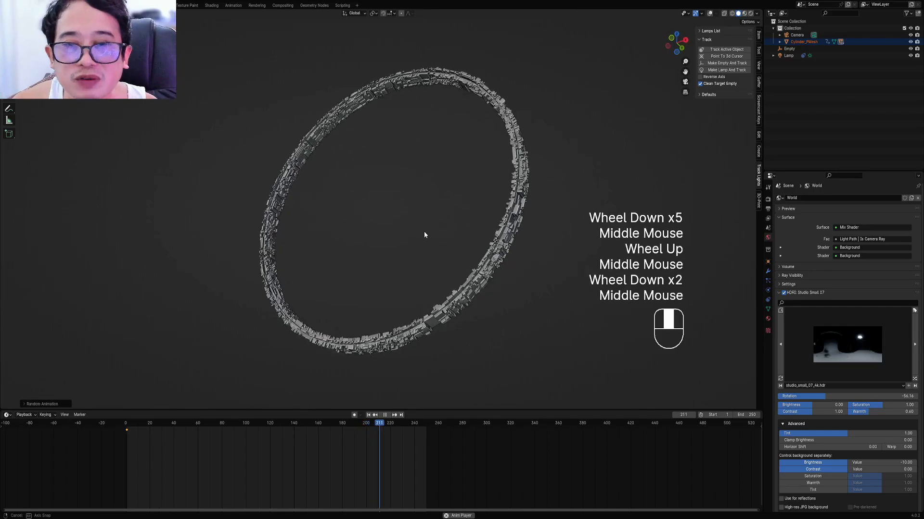
key(ctrl+s)
key(z)
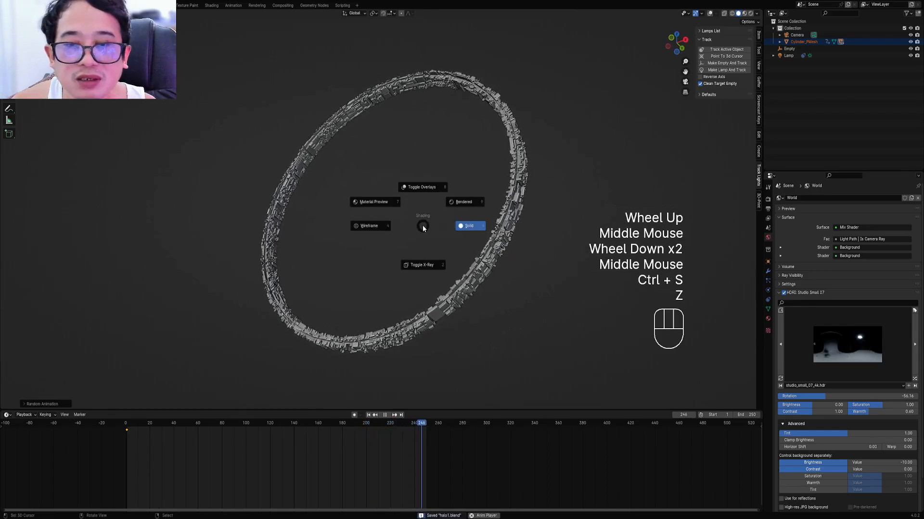
click(454, 201)
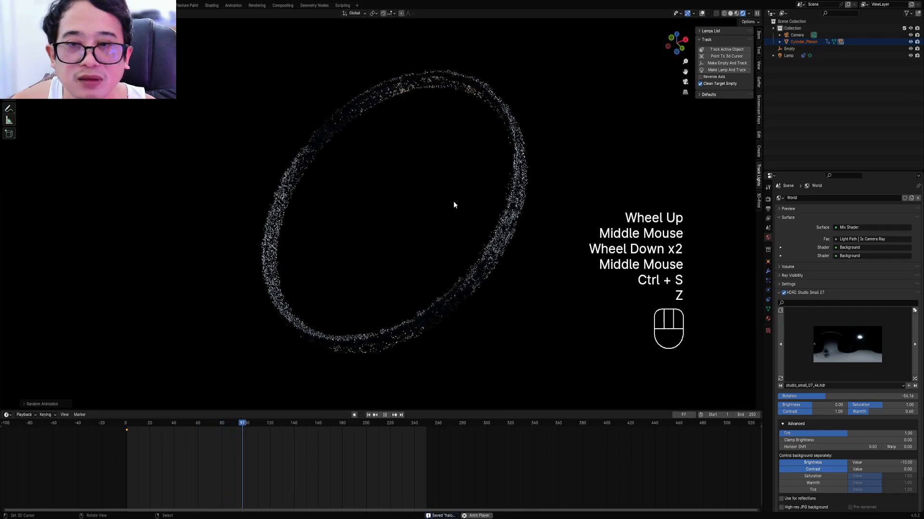
key(z)
click(487, 202)
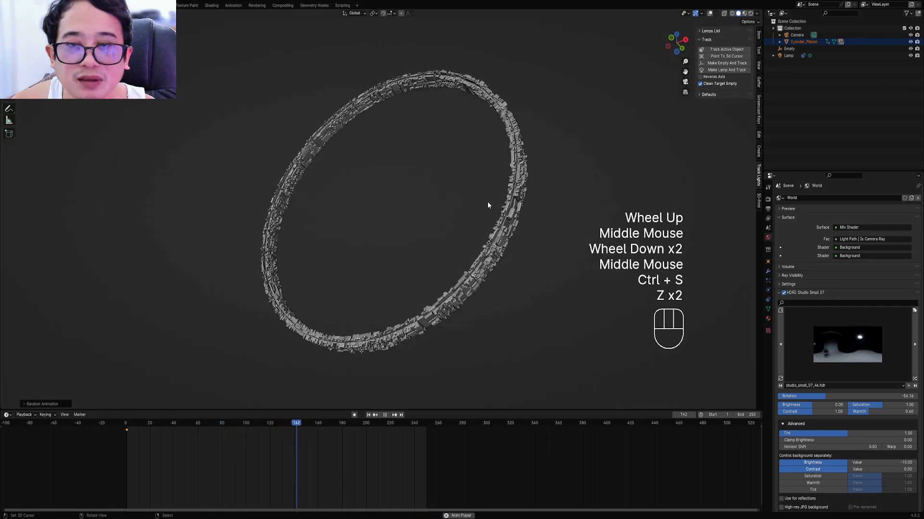
Save the file, stop the playback and return to the first frame
key(ctrl+s)
key(space)
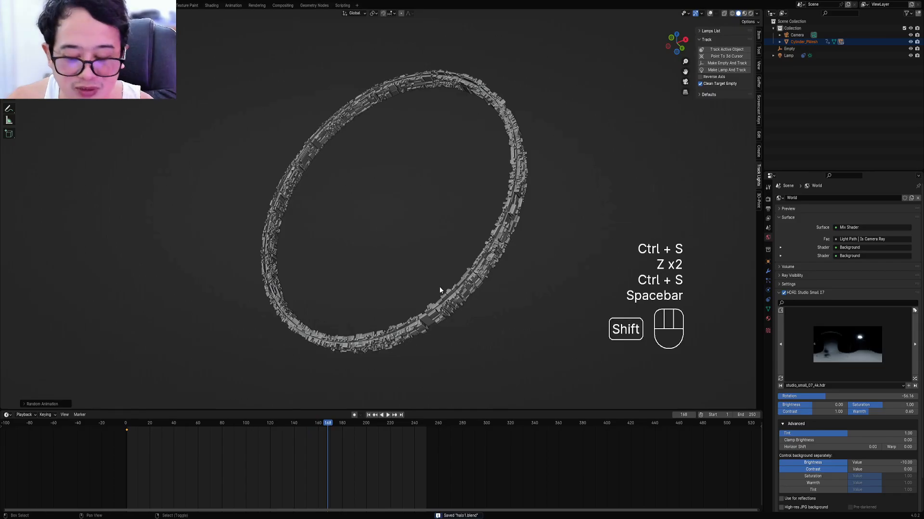
key(shift+Left)
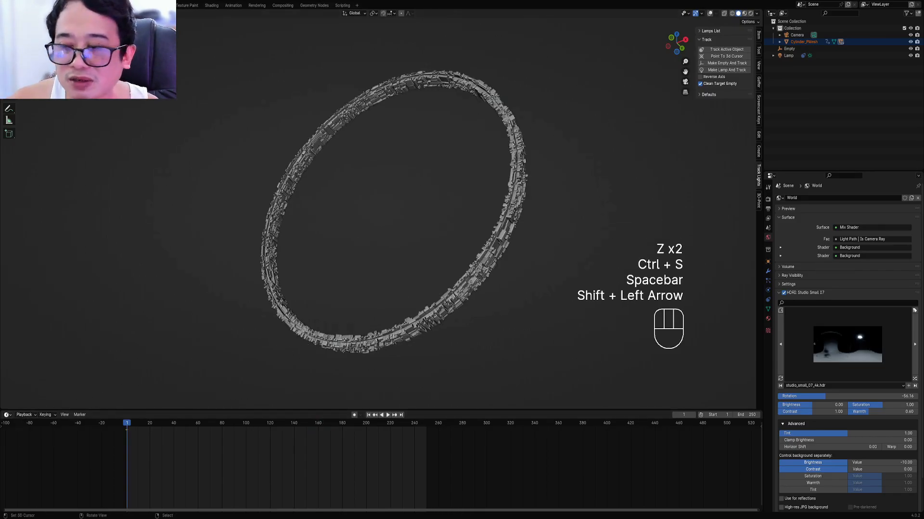
Replace the Timeline with the Compositor and frame all nodes of the compositing node tree
click(7, 415)
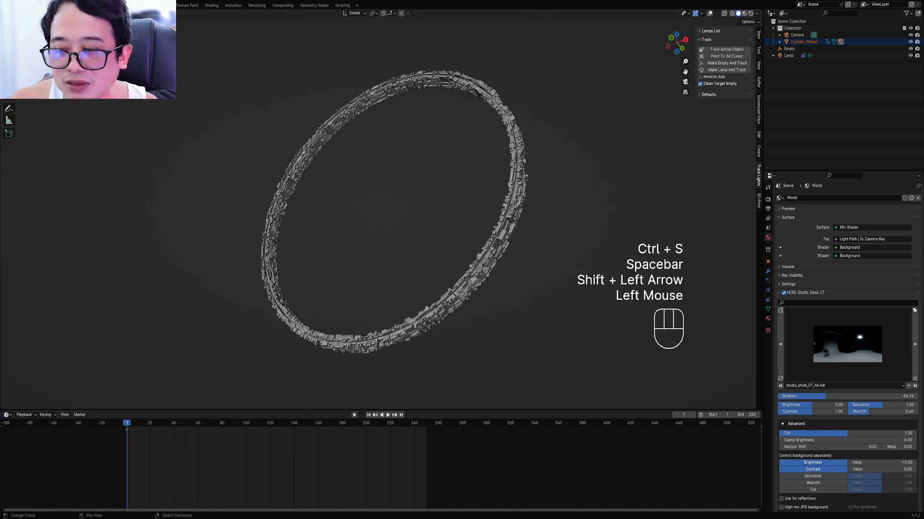
click(7, 416)
click(24, 475)
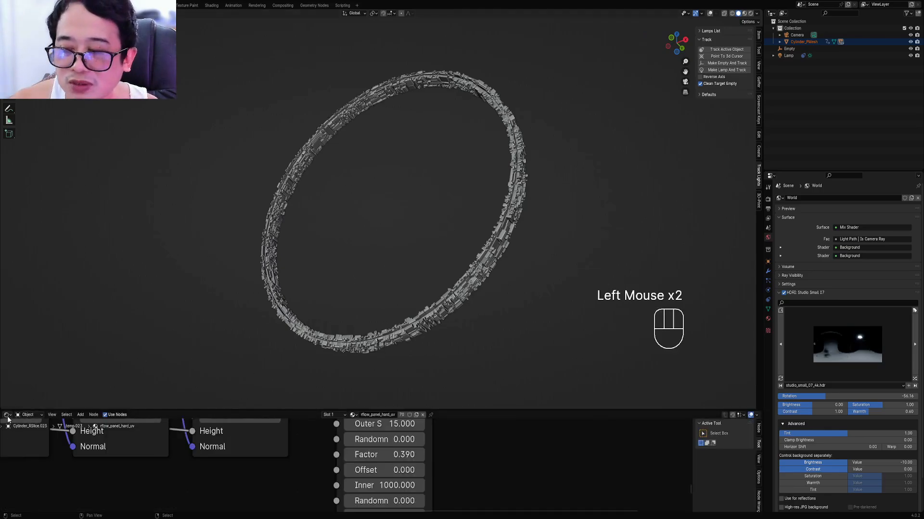
click(7, 417)
click(22, 428)
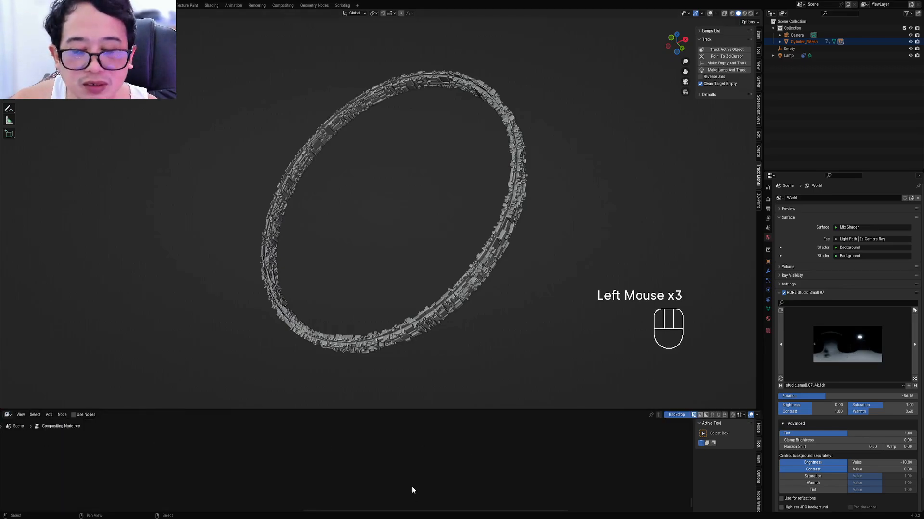
key(a)
key(KP_Decimal)
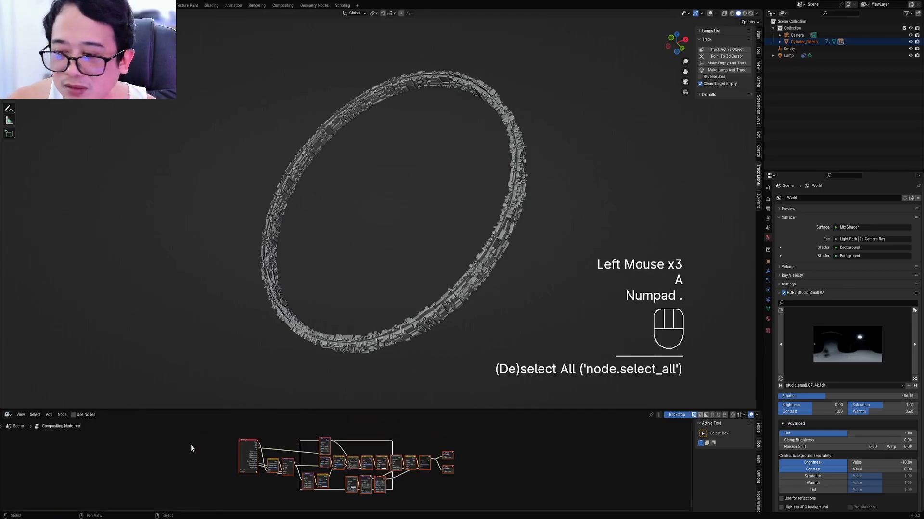
Deselect all nodes in the compositing node tree
click(97, 415)
key(ctrl+space)
scroll(426, 280, up, 8)
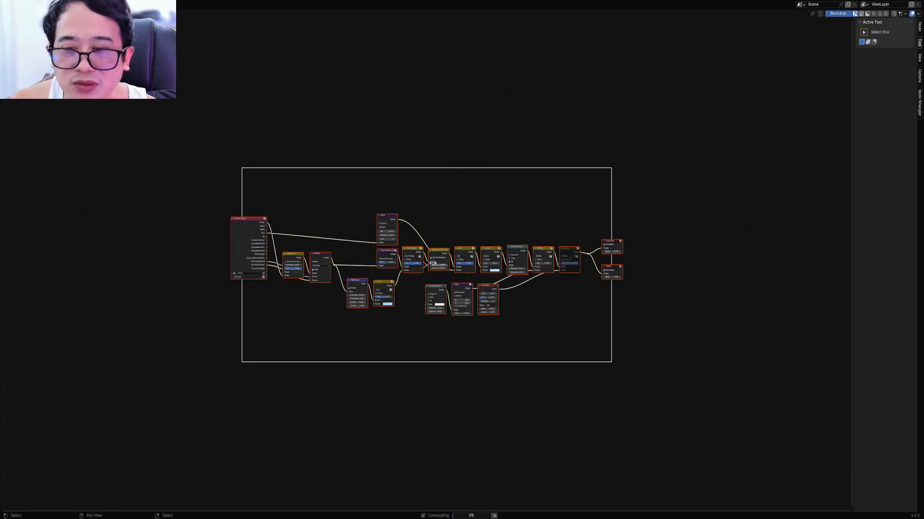
key(alt+a)
key(ctrl+space)
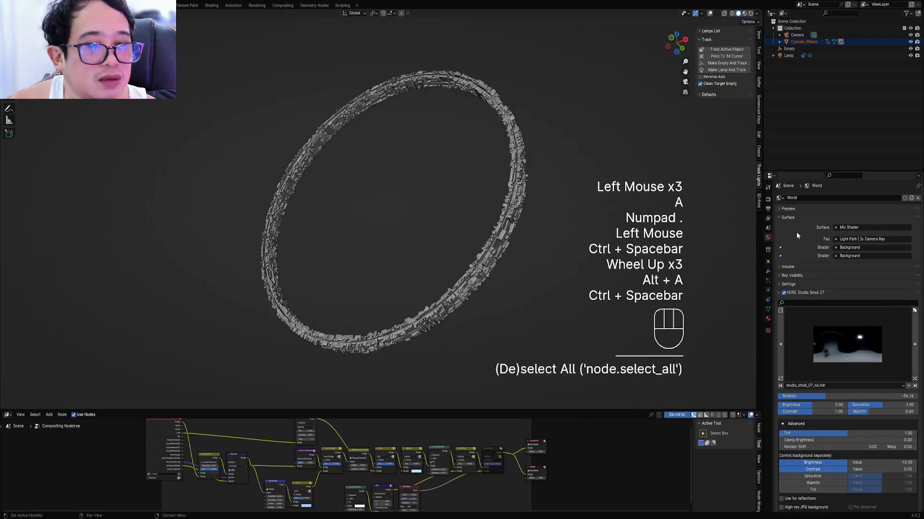
Set the render's maximum samples to 64 and save the file
click(768, 228)
click(768, 218)
click(768, 210)
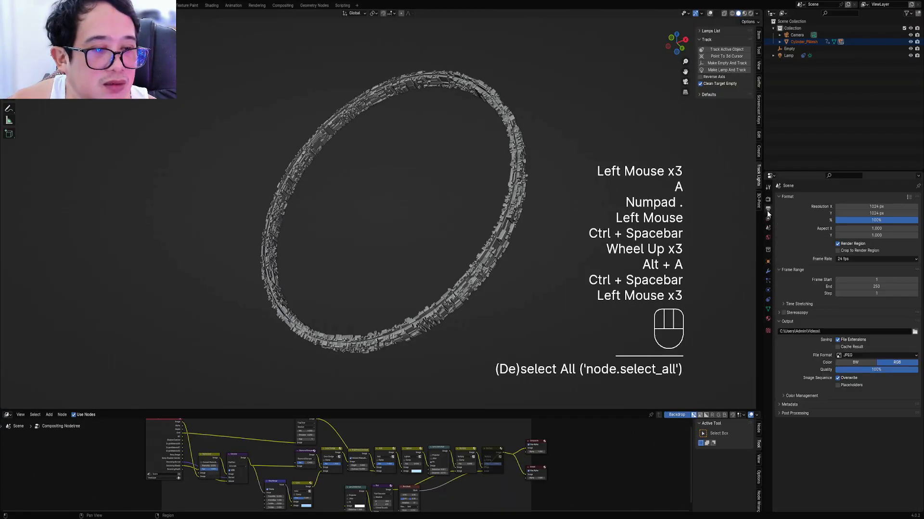
click(768, 218)
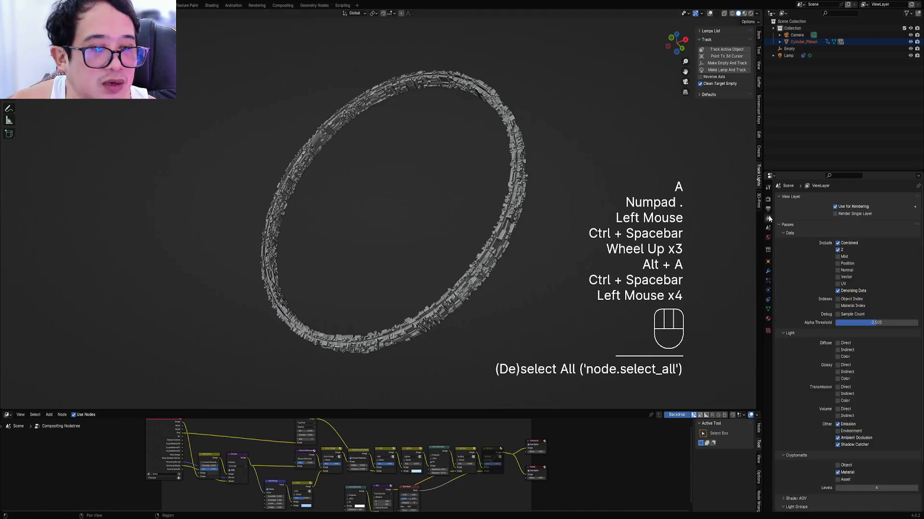
click(768, 199)
click(864, 303)
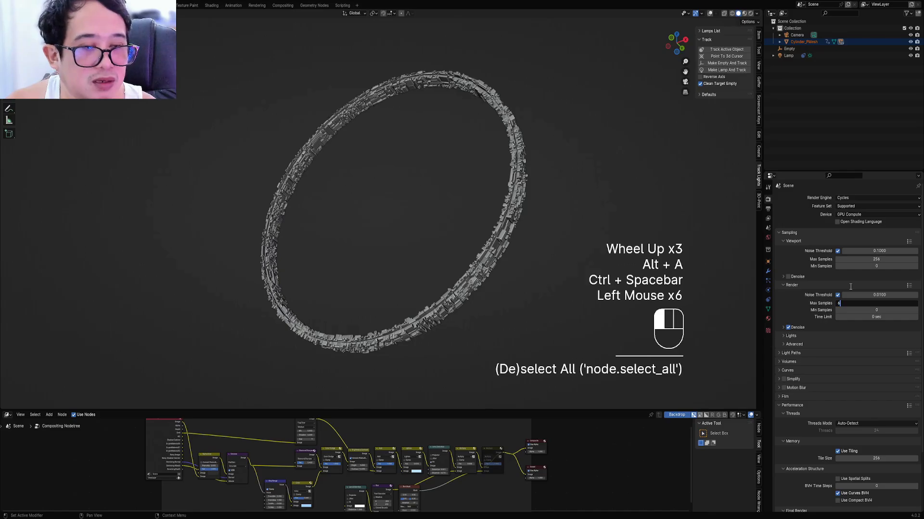
text(6)
key(Return)
key(ctrl+s)
Maximize the Compositor, hide its sidebar, centre the node tree and render the image
key(ctrl+space)
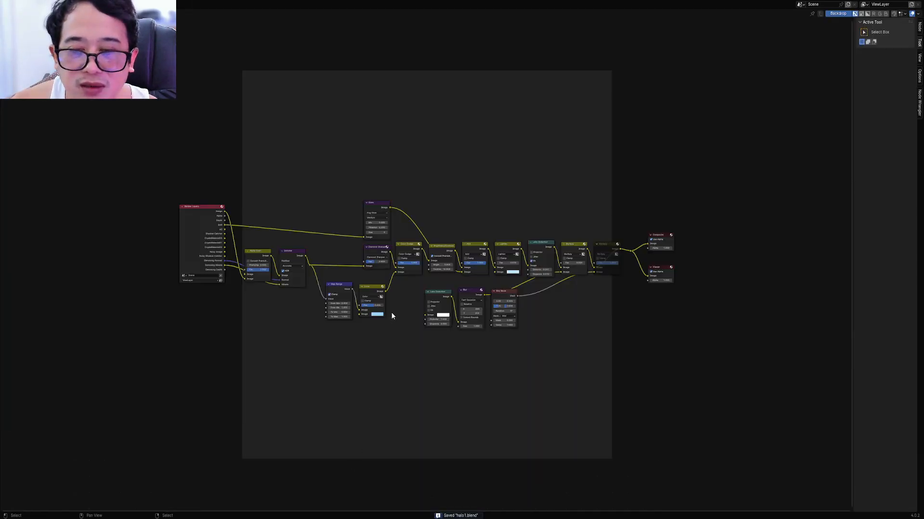
middle_drag(400, 296, 428, 305)
ctrl+middle_drag(447, 227, 444, 196)
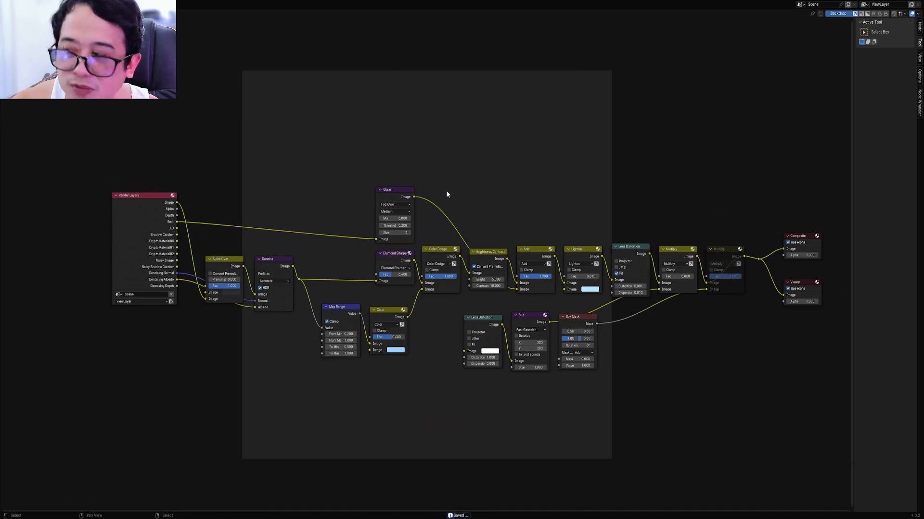
key(n)
middle_drag(537, 200, 528, 228)
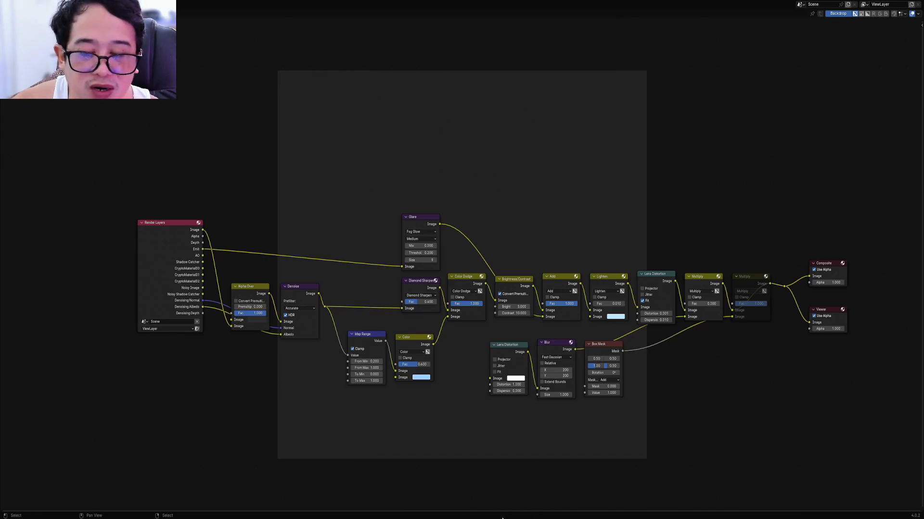
key(F12)
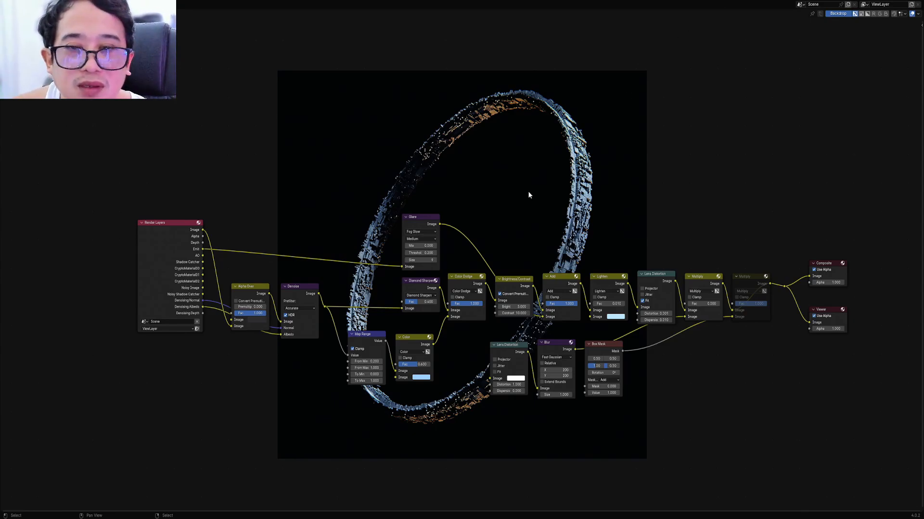
Preview the Map Range node's output in the backdrop, try a From Min of 0.150 and set it to 0.250
middle_drag(530, 196, 560, 195)
scroll(521, 285, up, 1)
scroll(553, 212, up, 3)
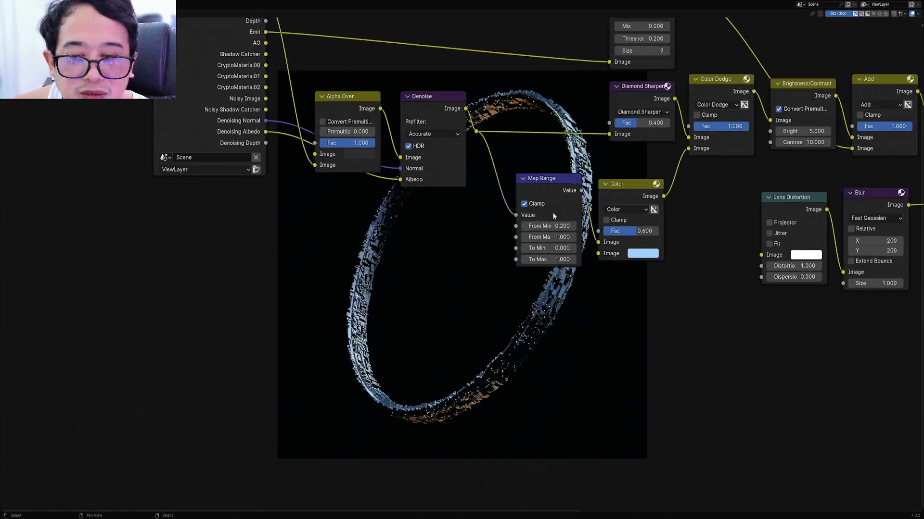
ctrl+shift+click(558, 171)
middle_drag(492, 305, 418, 172)
scroll(467, 137, up, 2)
click(499, 59)
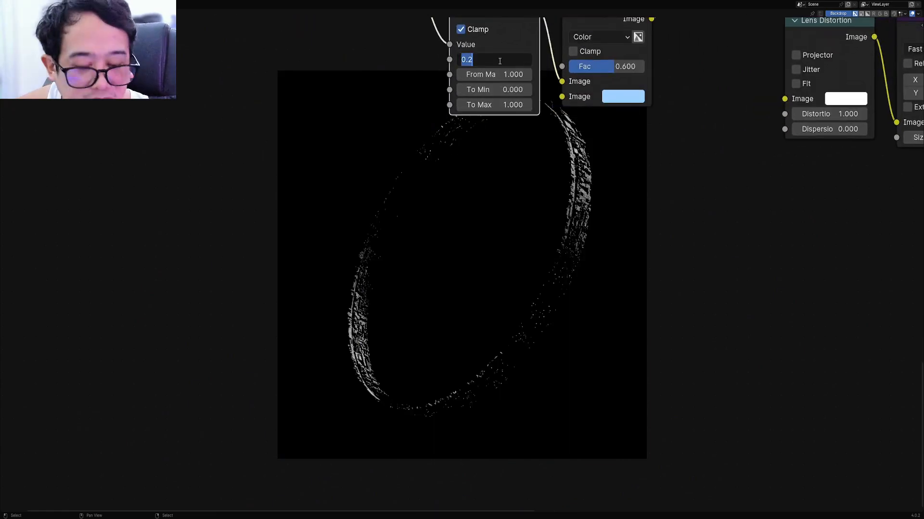
text(.15)
key(Return)
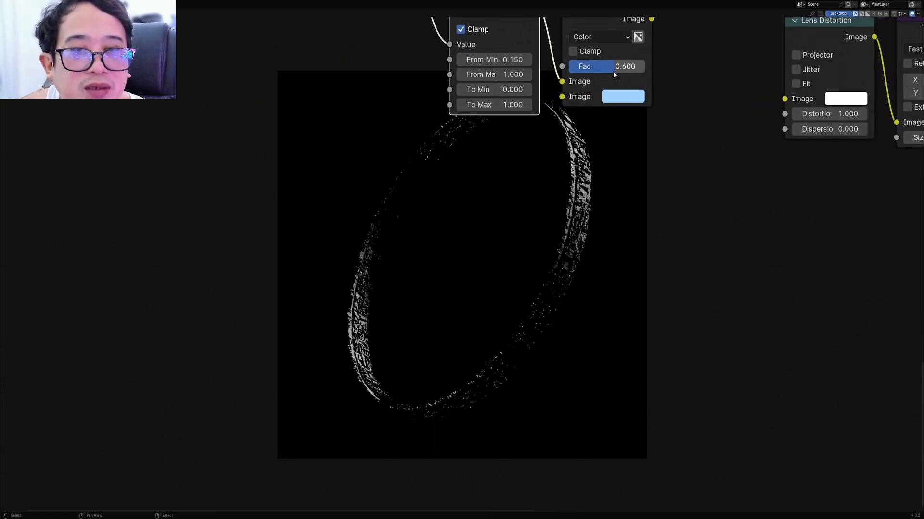
click(510, 58)
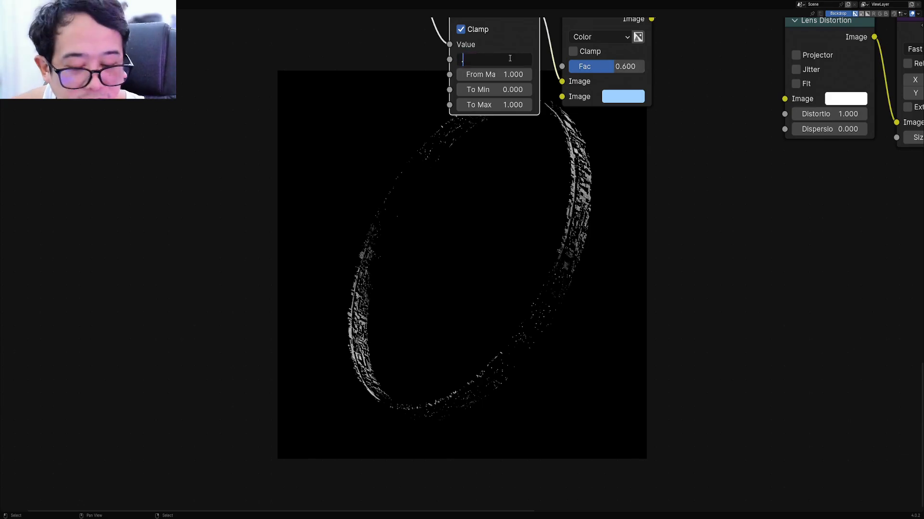
key(Return)
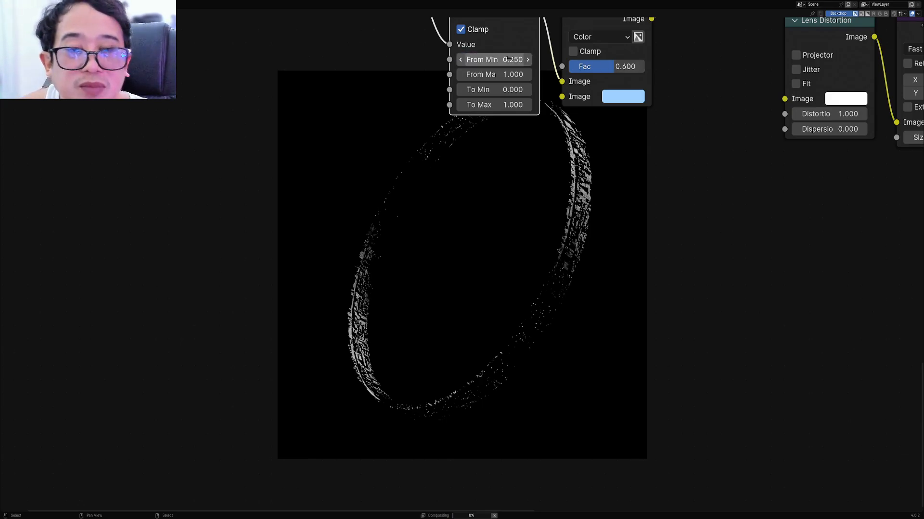
Raise the light blue Color mix node's factor to 1.000 and view the final composite in the backdrop
drag(603, 68, 633, 69)
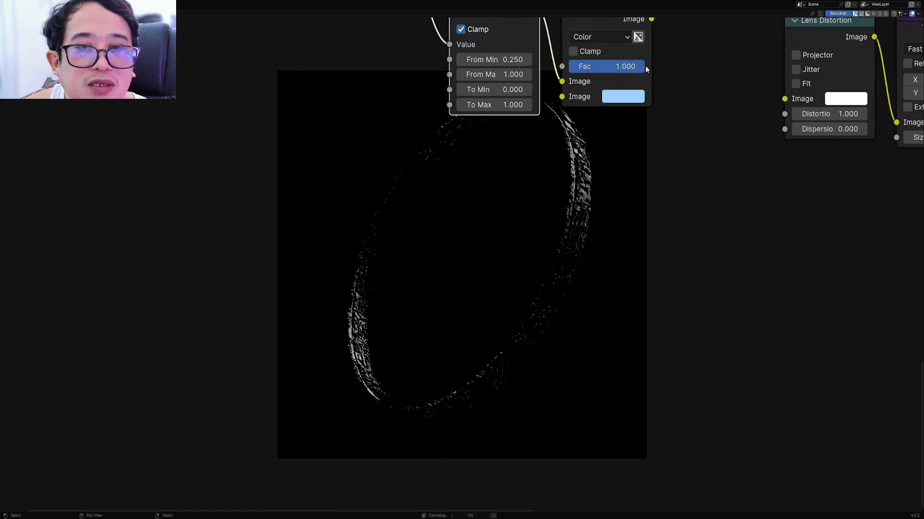
scroll(472, 192, down, 3)
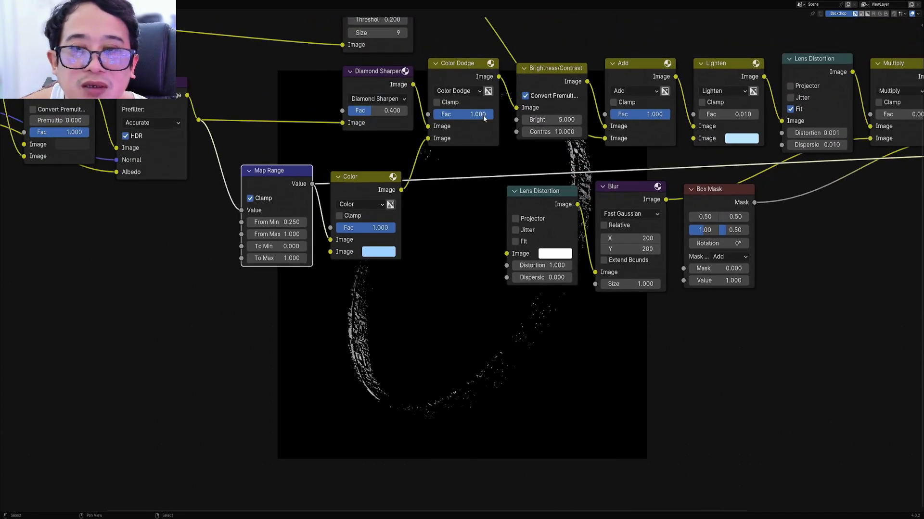
middle_drag(652, 102, 447, 143)
middle_drag(697, 156, 517, 195)
middle_drag(271, 244, 542, 254)
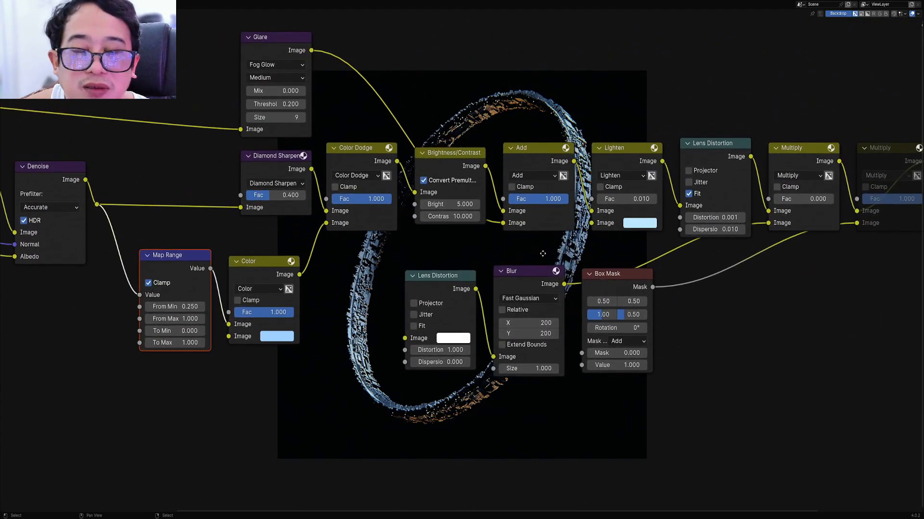
scroll(442, 341, down, 3)
middle_drag(281, 195, 205, 482)
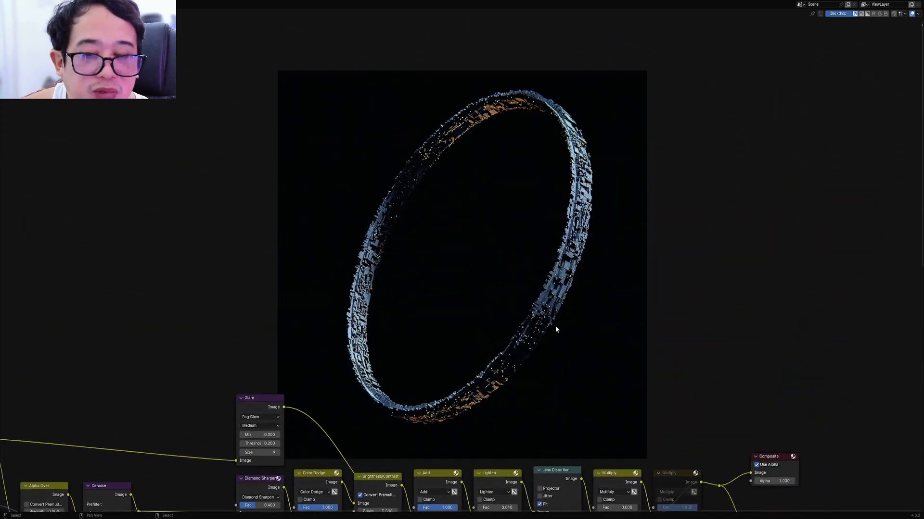
Try a factor of 0.040 on the Lighten node to tint the dark background
scroll(460, 121, down, 4)
middle_drag(404, 363, 470, 106)
scroll(472, 134, up, 8)
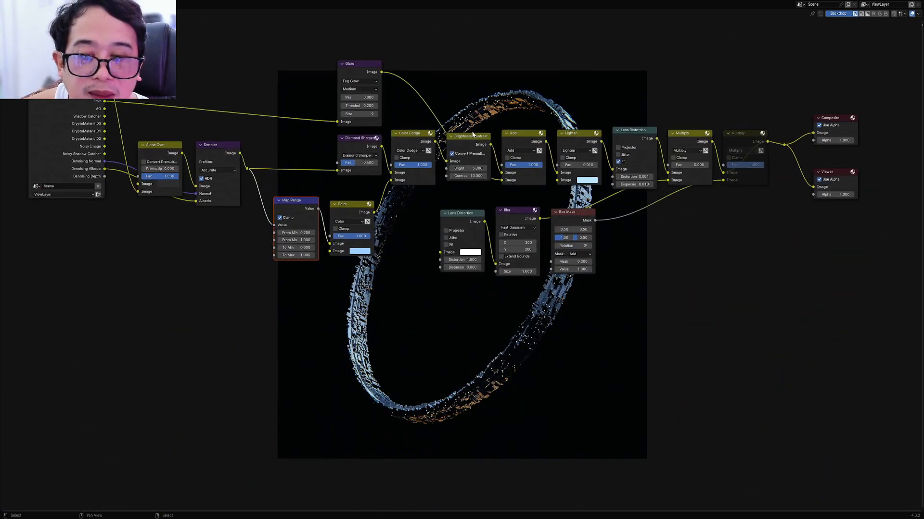
middle_drag(567, 117, 409, 325)
scroll(466, 327, up, 1)
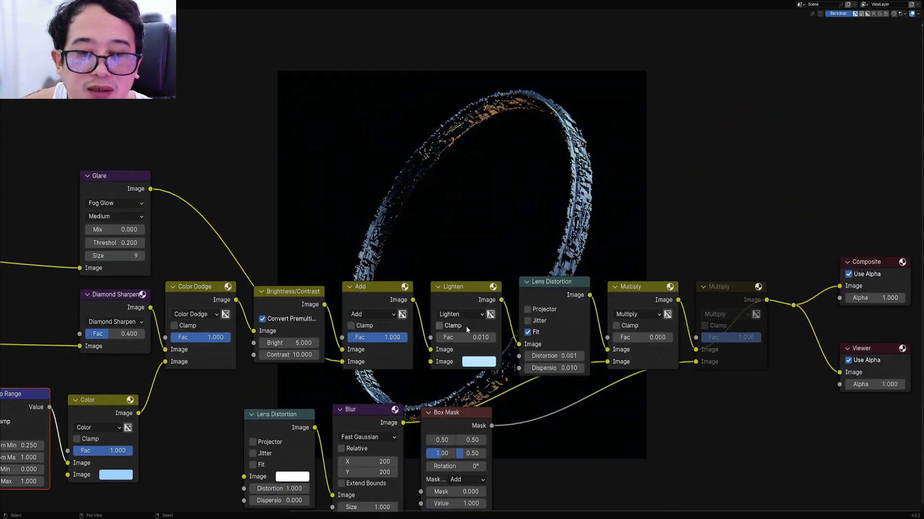
click(465, 337)
text(.0)
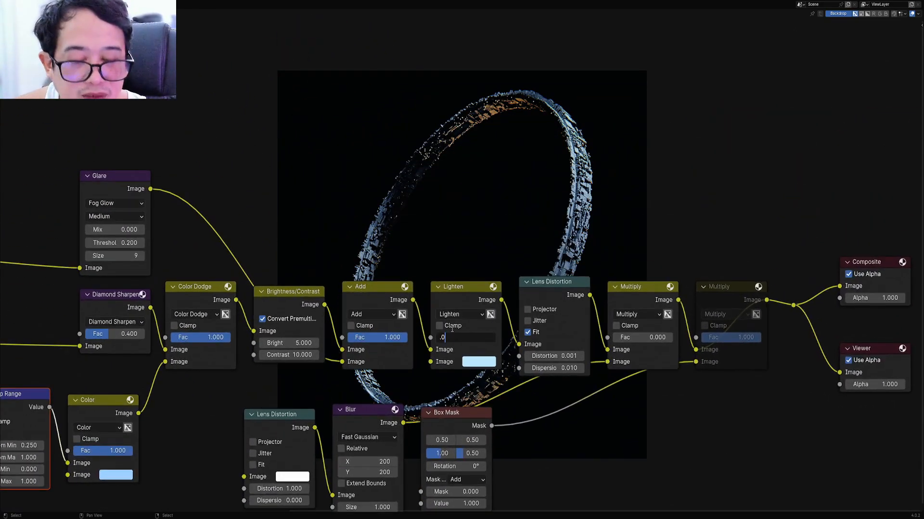
text(4)
key(Return)
Set the Lighten node's factor to 0.020 and inspect the whole composited ring in the backdrop
middle_drag(467, 112, 447, 209)
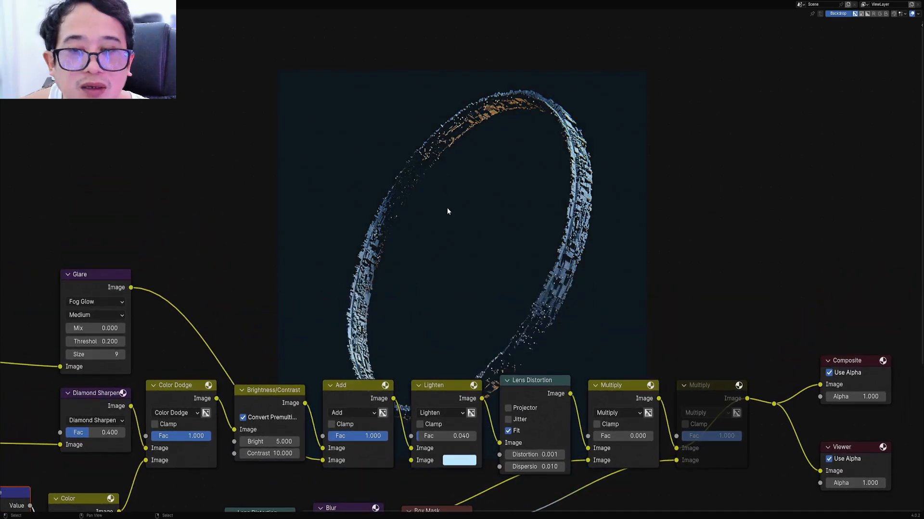
scroll(474, 297, down, 2)
scroll(461, 308, up, 2)
click(445, 325)
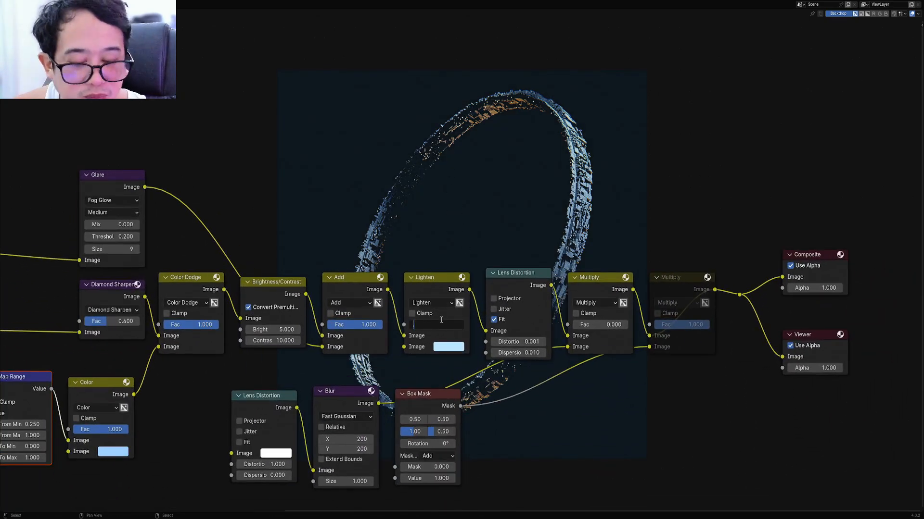
key(Return)
scroll(481, 145, down, 1)
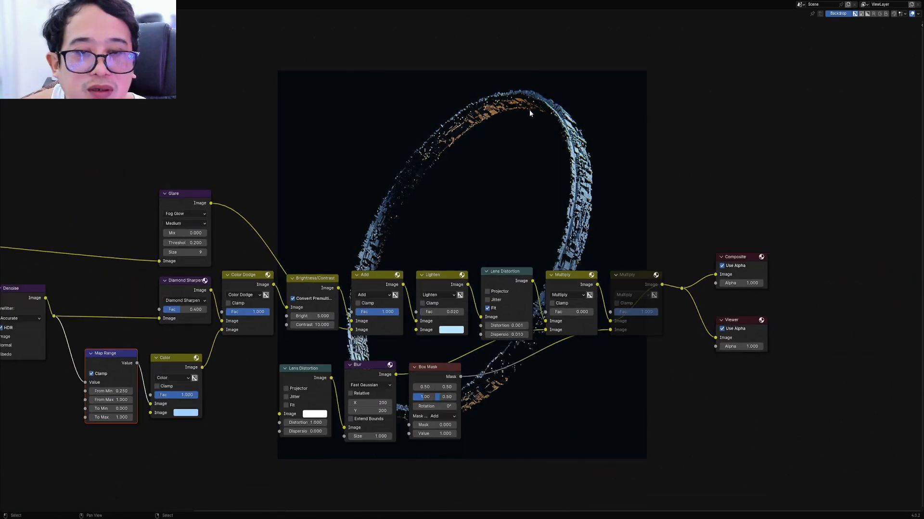
middle_drag(529, 109, 402, 311)
scroll(457, 311, down, 7)
middle_drag(450, 294, 378, 384)
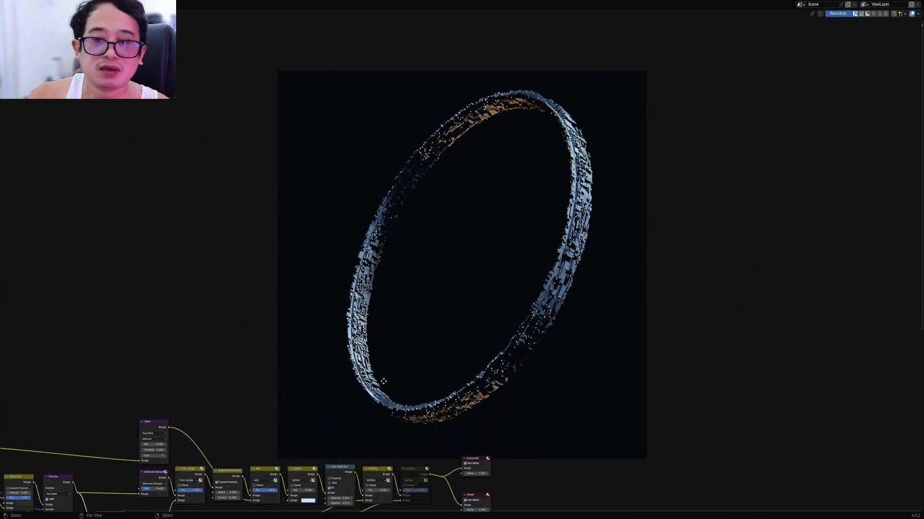
middle_drag(381, 298, 517, 155)
scroll(494, 198, up, 5)
middle_drag(464, 218, 478, 285)
Leave the full-screen Compositor and the camera view, maximize the 3D viewport, show its overlays and deselect all objects
key(ctrl+space)
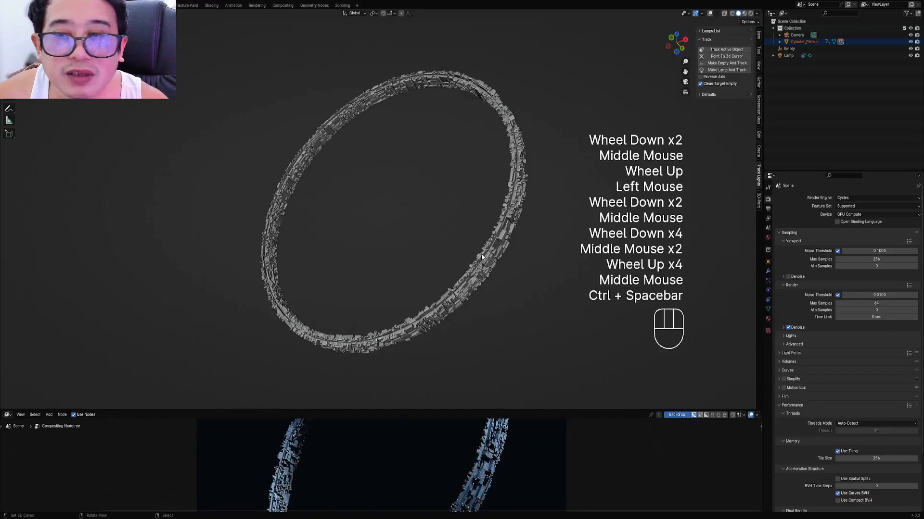
key(KP_0)
key(KP_0)
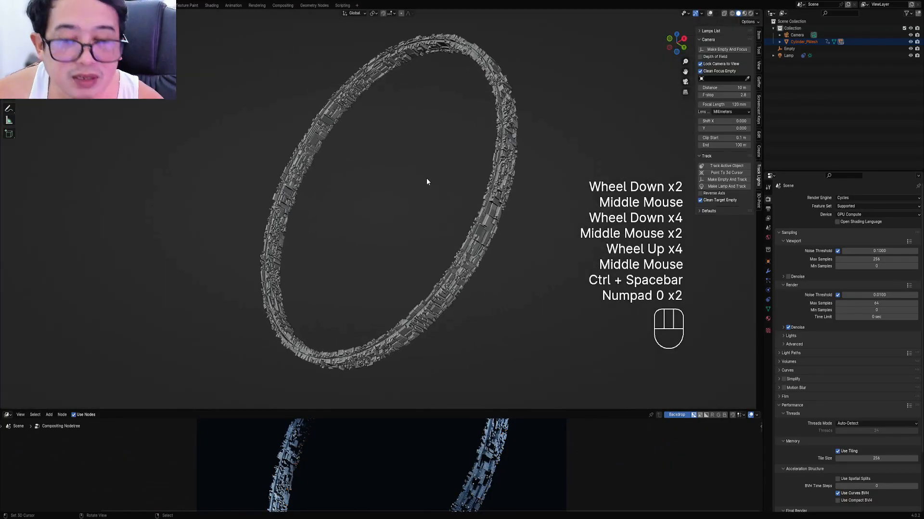
alt+middle_drag(437, 171, 446, 208)
key(ctrl+space)
scroll(481, 197, down, 1)
key(shift+alt+z)
key(alt+a)
scroll(510, 231, down, 1)
scroll(445, 208, up, 2)
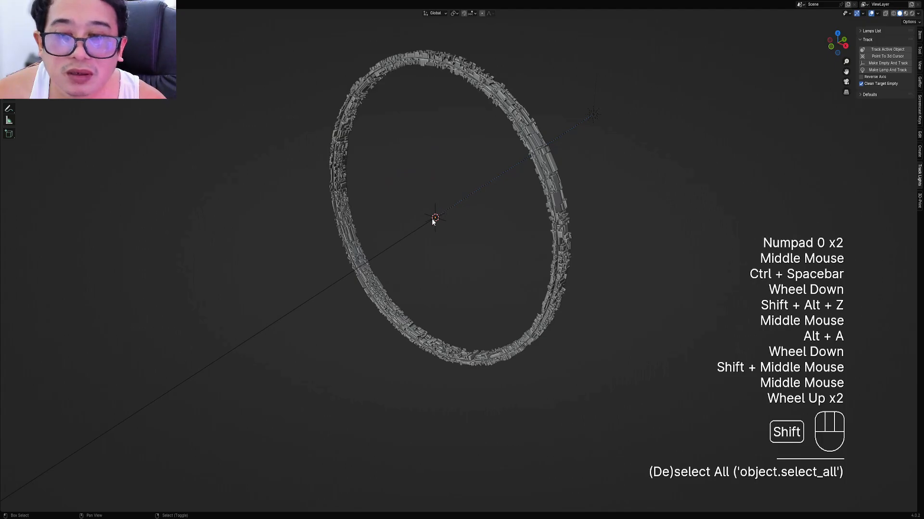
key(shift+a)
mouse_move(457, 214)
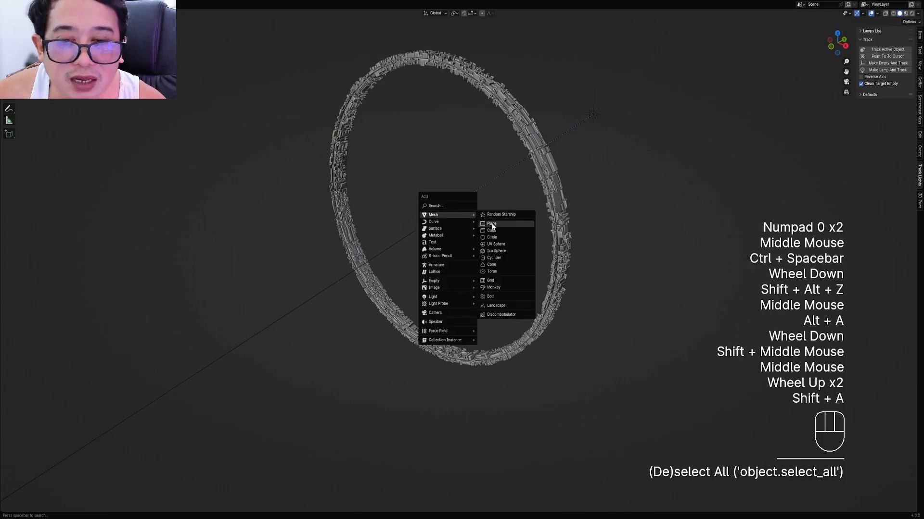
click(502, 244)
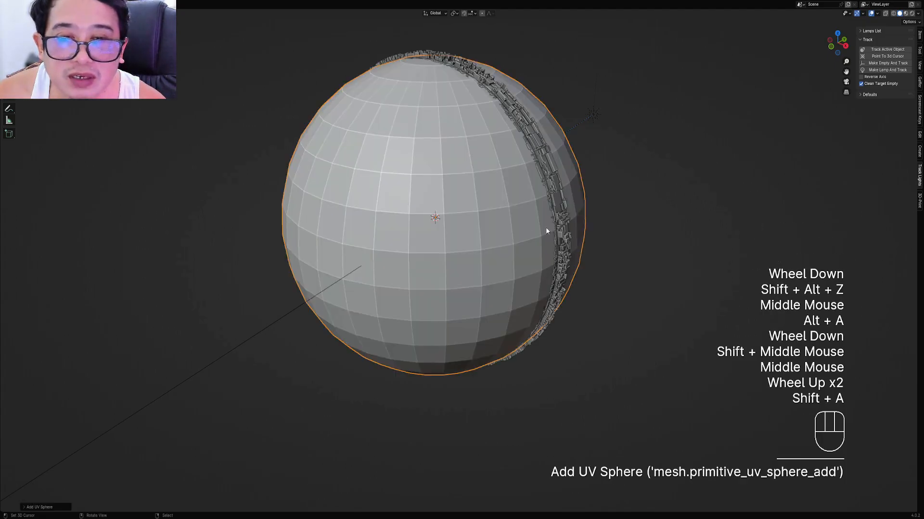
key(x)
click(460, 190)
Add a cube at the ring's centre and scale its mesh down in Edit Mode to a small block
key(shift+a)
mouse_move(460, 192)
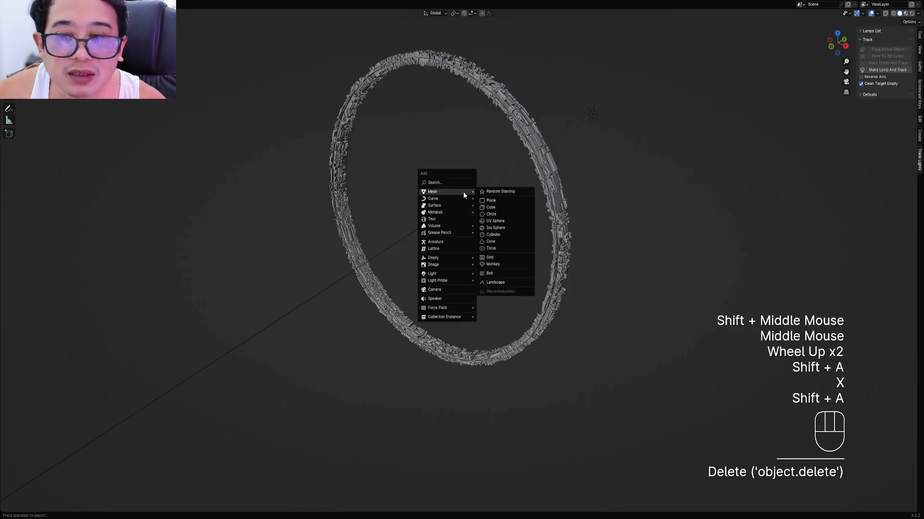
click(500, 210)
key(Tab)
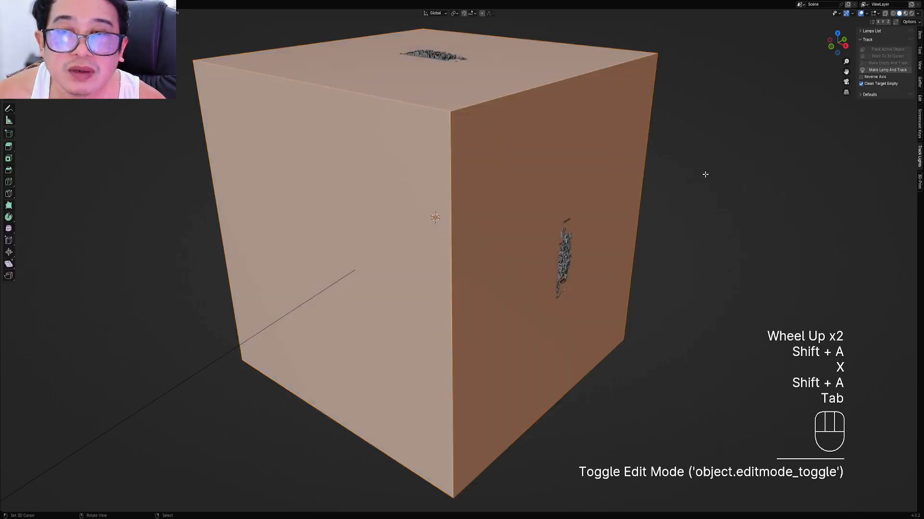
key(s)
click(475, 192)
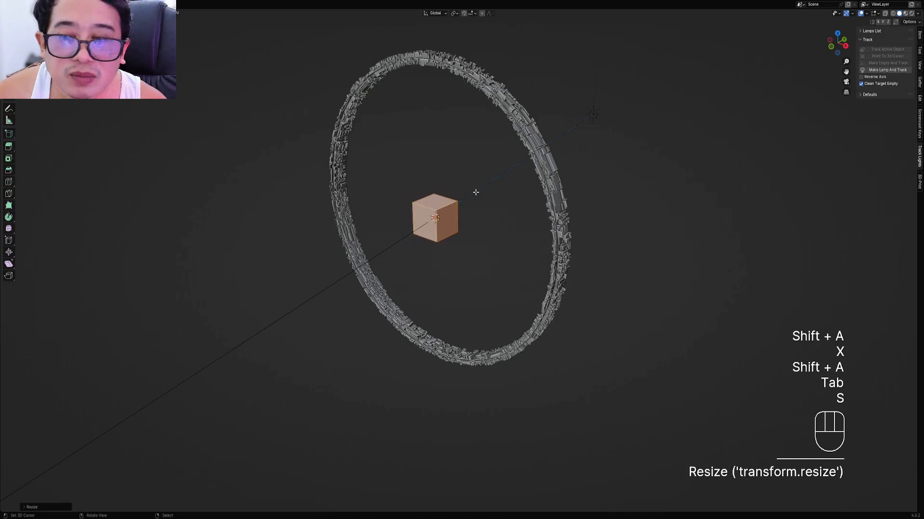
Subdivide the small cube's faces and raise the number of cuts to form a dense grid
key(w)
scroll(474, 192, up, 2)
key(F9)
ctrl+scroll(540, 202, up, 4)
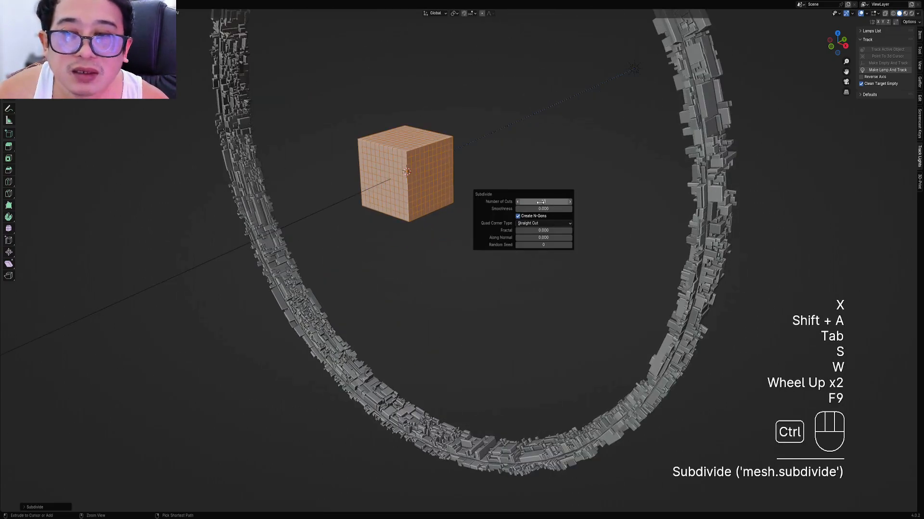
scroll(446, 177, down, 1)
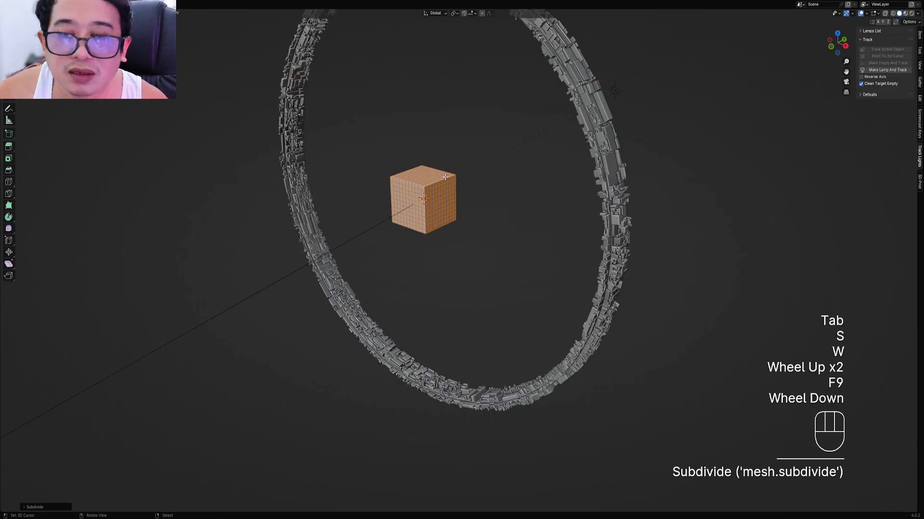
Reduce the number of subdivision cuts on the small cube and fully round its mesh into a sphere with To Sphere
key(F9)
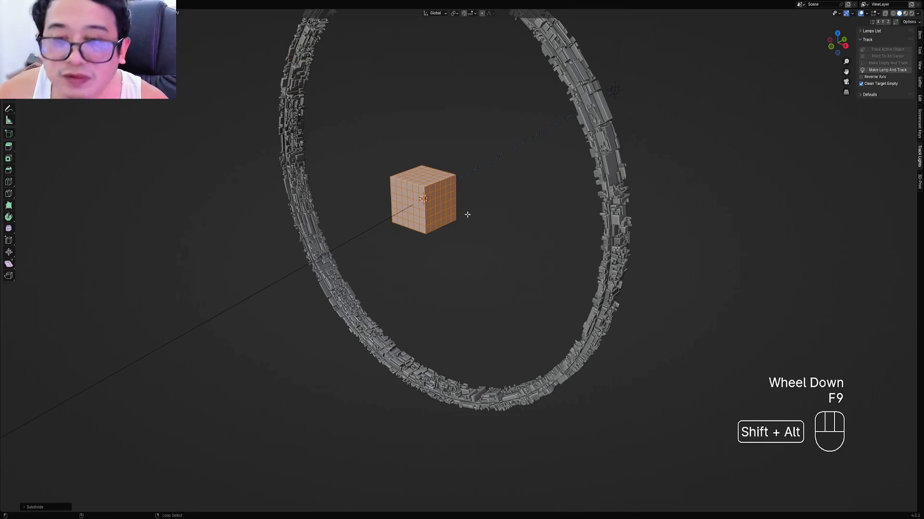
key(shift+alt+s)
right_click(588, 450)
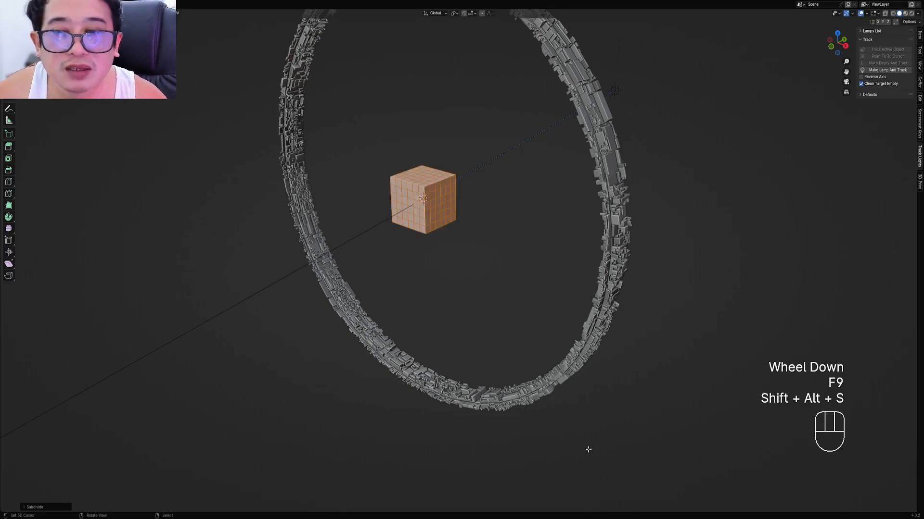
key(shift+alt+s)
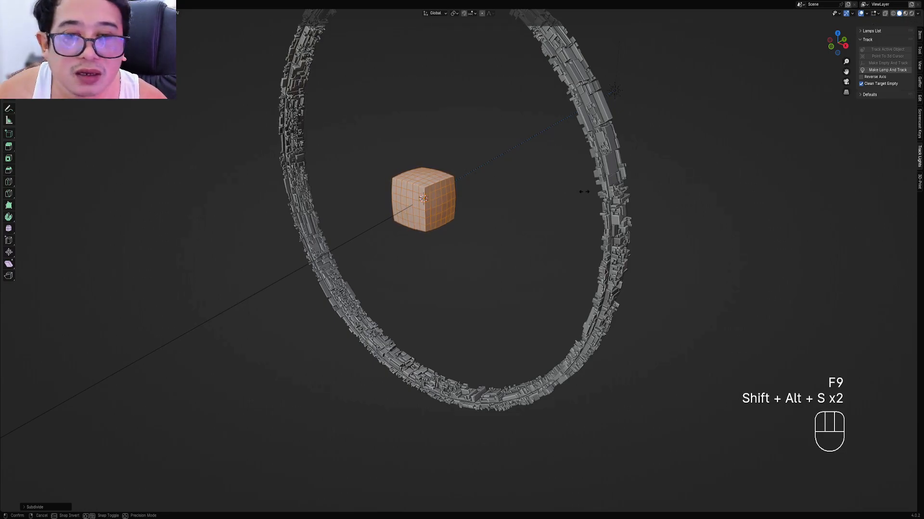
click(466, 240)
scroll(461, 183, down, 2)
middle_drag(461, 184, 485, 209)
key(shift+alt+s)
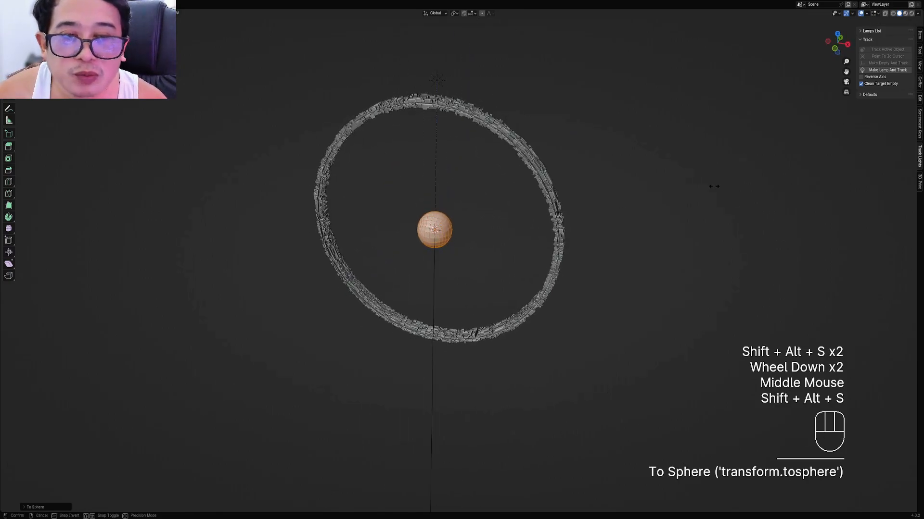
click(715, 185)
scroll(478, 235, up, 2)
key(Tab)
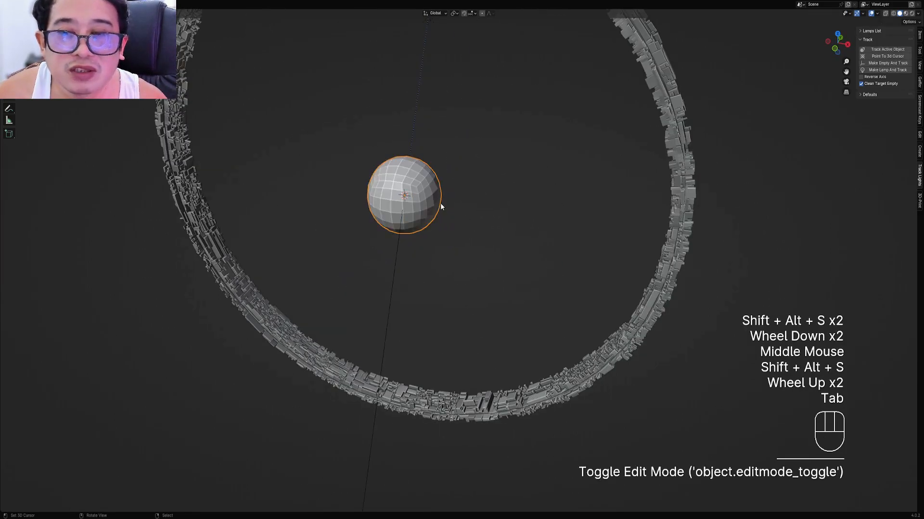
key(shift+a)
mouse_move(440, 206)
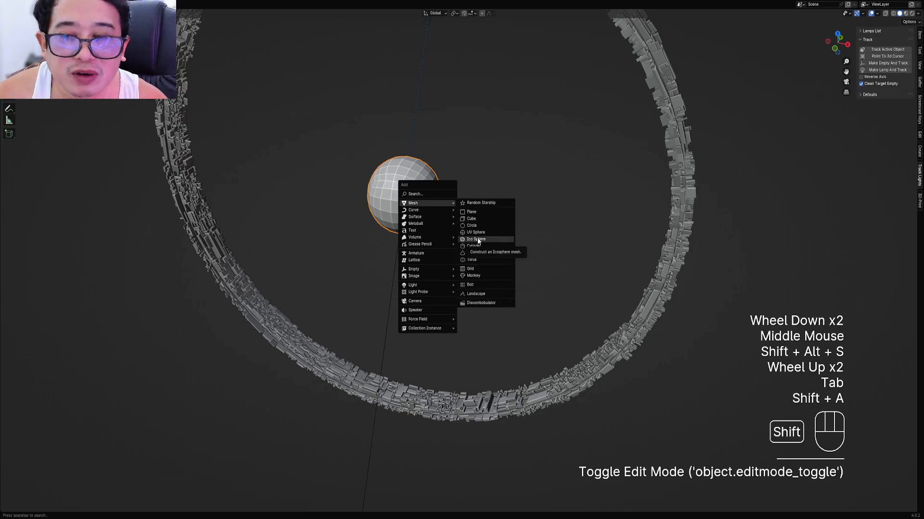
scroll(447, 225, down, 1)
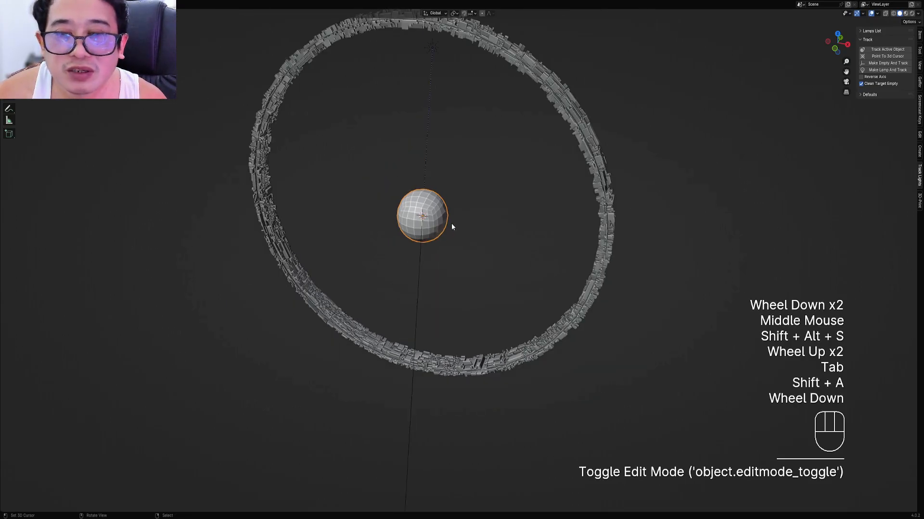
Inspect the sphere's mesh in vertex select mode and its size relative to the ring
middle_drag(451, 223, 491, 336)
scroll(455, 240, up, 1)
right_click(452, 238)
key(Tab)
scroll(450, 234, up, 3)
key(1)
middle_drag(491, 336, 503, 215)
scroll(417, 233, down, 2)
key(Tab)
scroll(505, 206, down, 2)
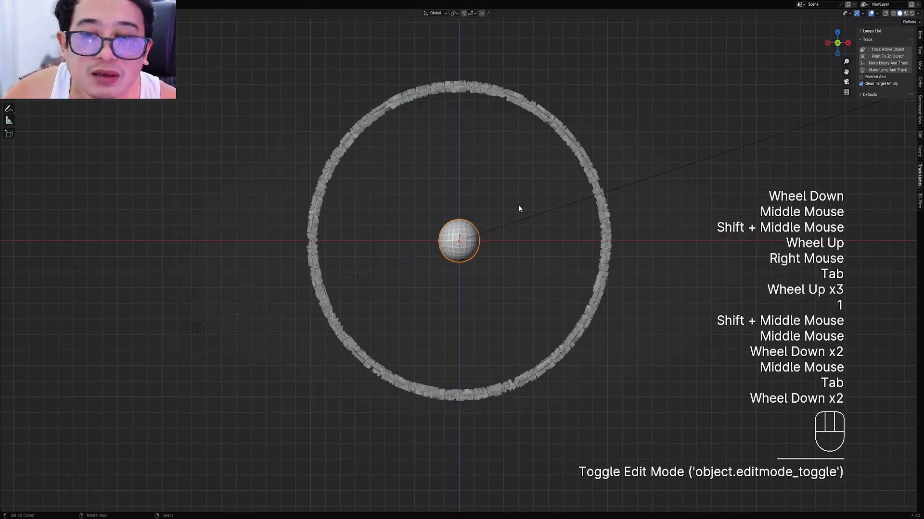
Scale the sphere's mesh down in Edit Mode from the front view, return to Object Mode and save the file
key(Tab)
scroll(515, 217, up, 2)
key(s)
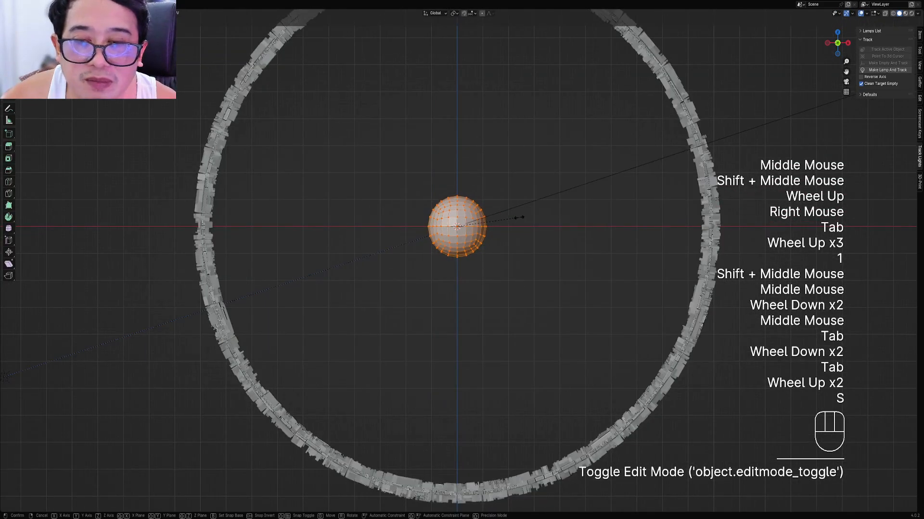
key(Tab)
scroll(529, 208, down, 2)
middle_drag(529, 208, 501, 224)
key(ctrl+s)
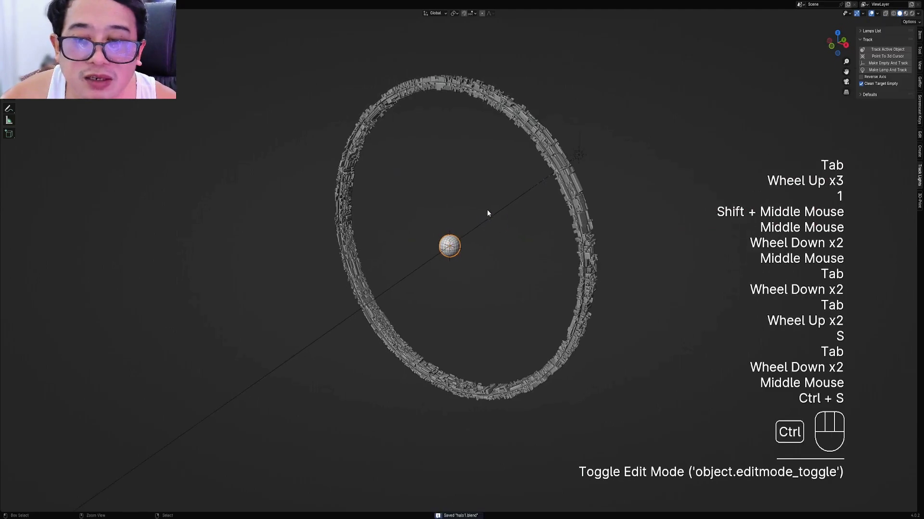
Apply Random Scatter to the small sphere and raise the number of points to 229
key(ctrl+shift+x)
mouse_move(487, 210)
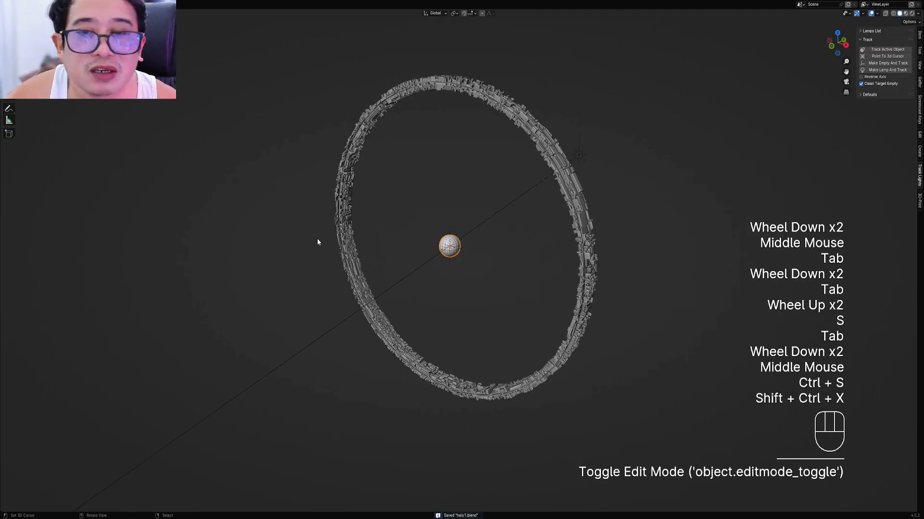
key(shift+q)
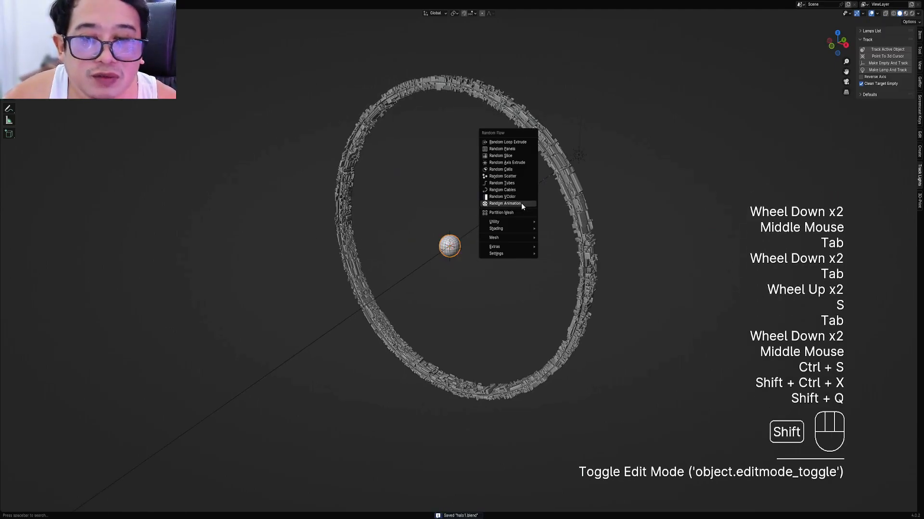
click(516, 175)
mouse_move(579, 199)
mouse_down()
mouse_move(612, 200)
mouse_move(576, 200)
mouse_move(587, 200)
mouse_up()
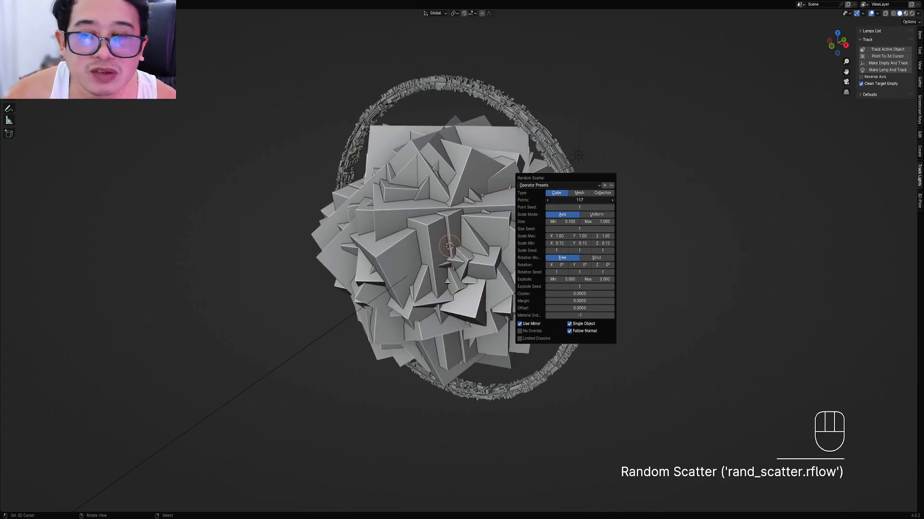
drag(586, 199, 601, 200)
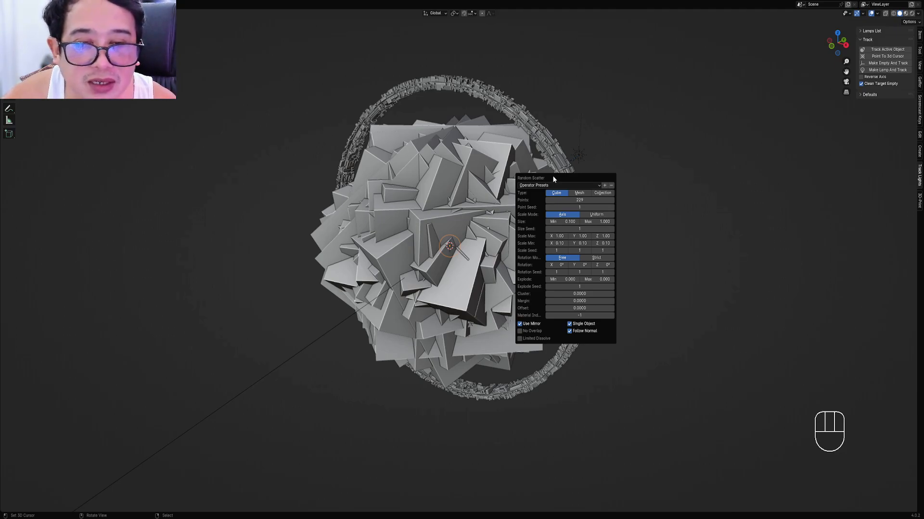
Try the Mesh and Collection scatter types, return to Cube and set the maximum size to 0.1
click(580, 193)
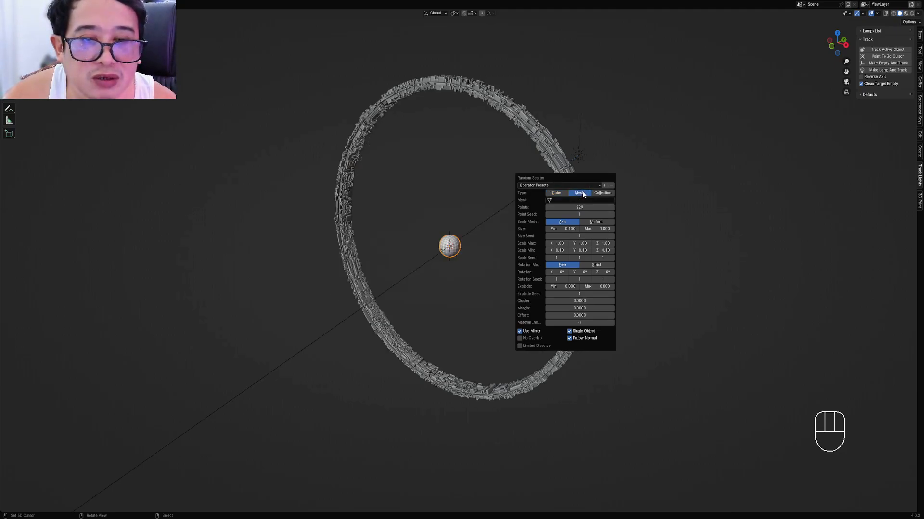
click(602, 193)
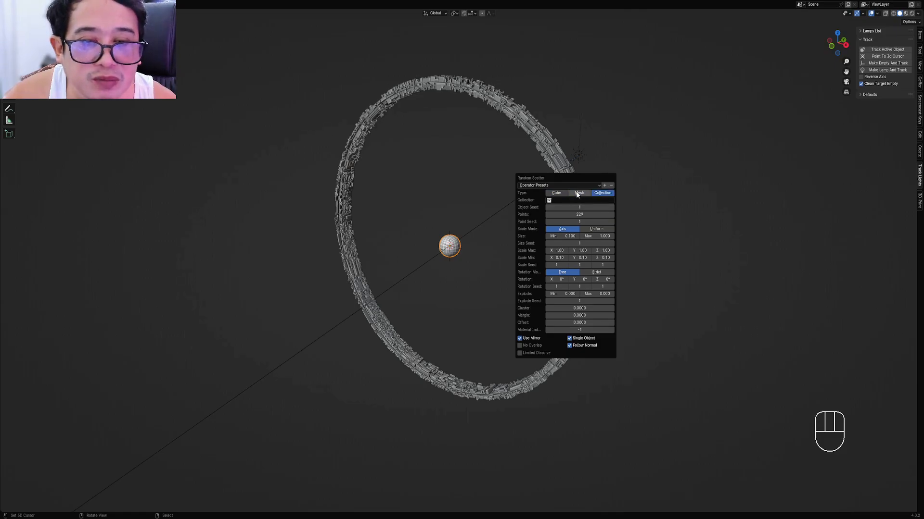
click(558, 194)
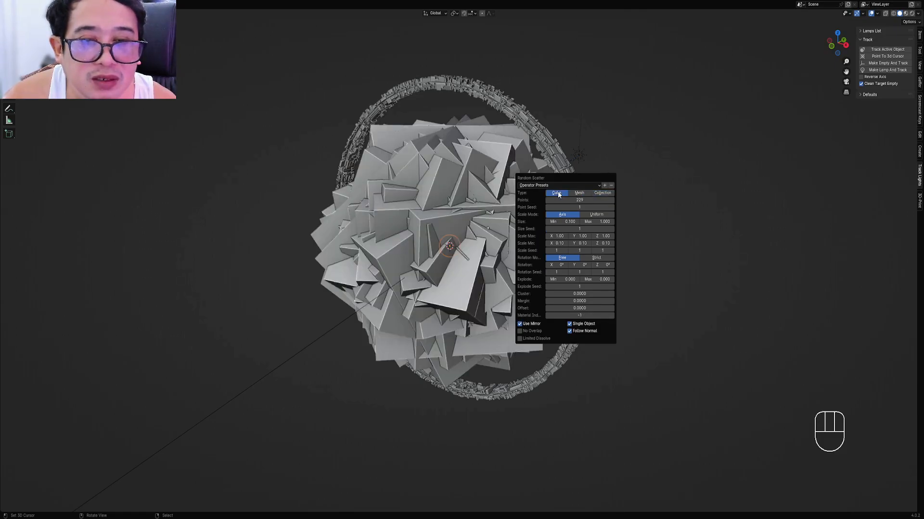
click(597, 221)
text(.1)
key(Return)
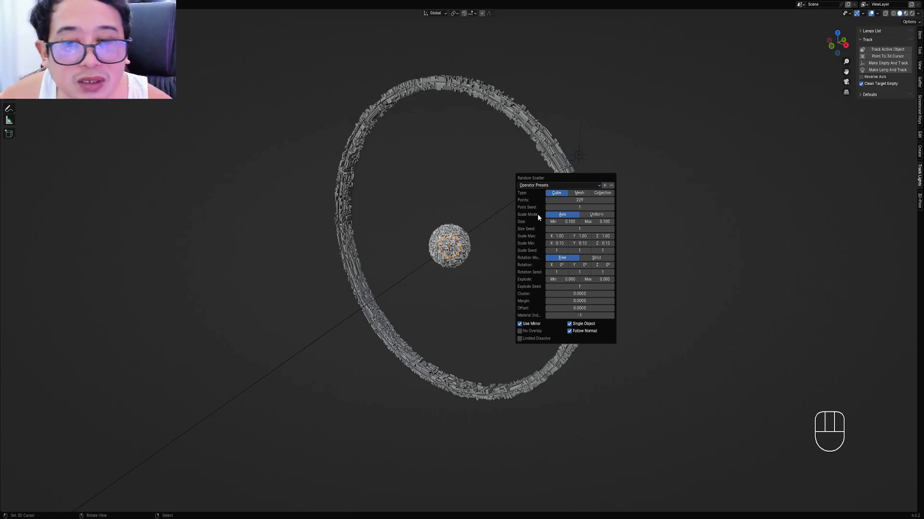
Spread the scattered cubes away from the sphere with an explode minimum of 0.182 and maximum of 2.350
scroll(476, 249, up, 2)
middle_drag(476, 249, 486, 250)
scroll(500, 240, down, 2)
key(F9)
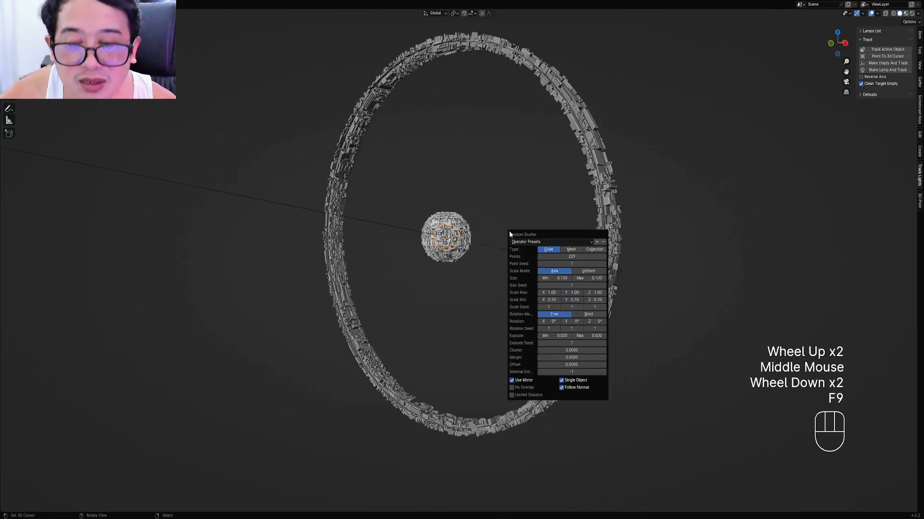
drag(589, 336, 634, 335)
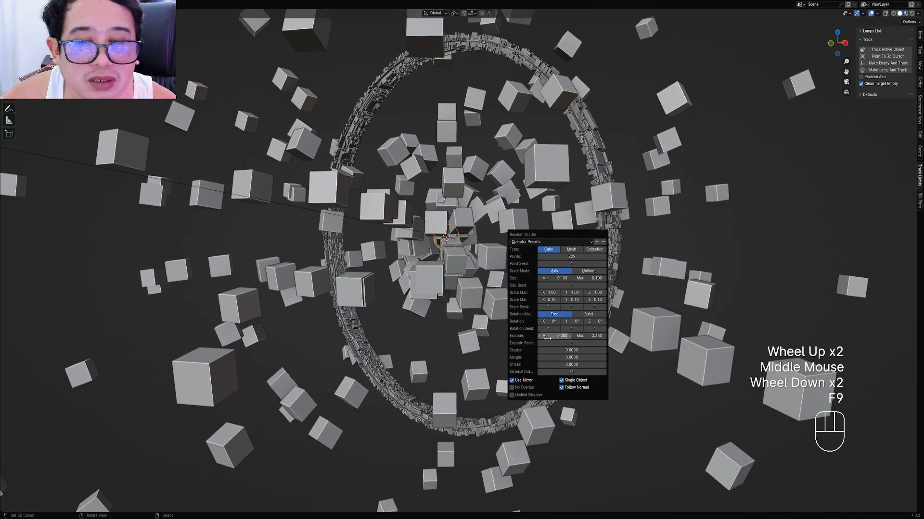
mouse_move(548, 336)
mouse_down()
mouse_move(565, 335)
mouse_move(557, 336)
mouse_up()
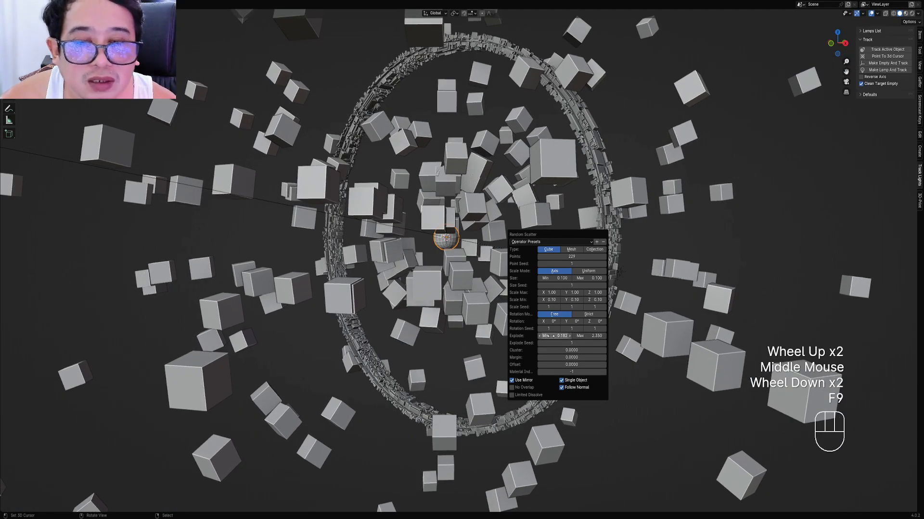
Set the scattered cubes' size range to a minimum of 0.01 and a maximum of 0.05
drag(591, 278, 580, 278)
click(564, 278)
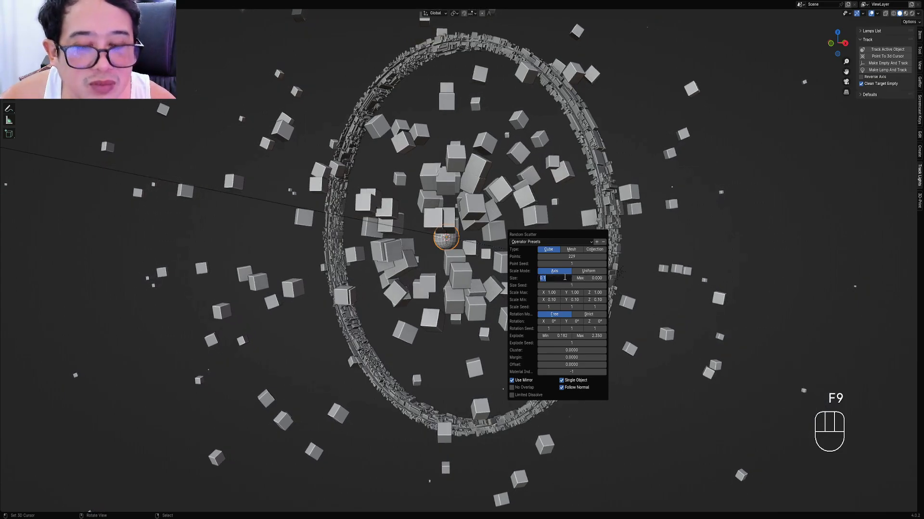
text(.01)
key(Return)
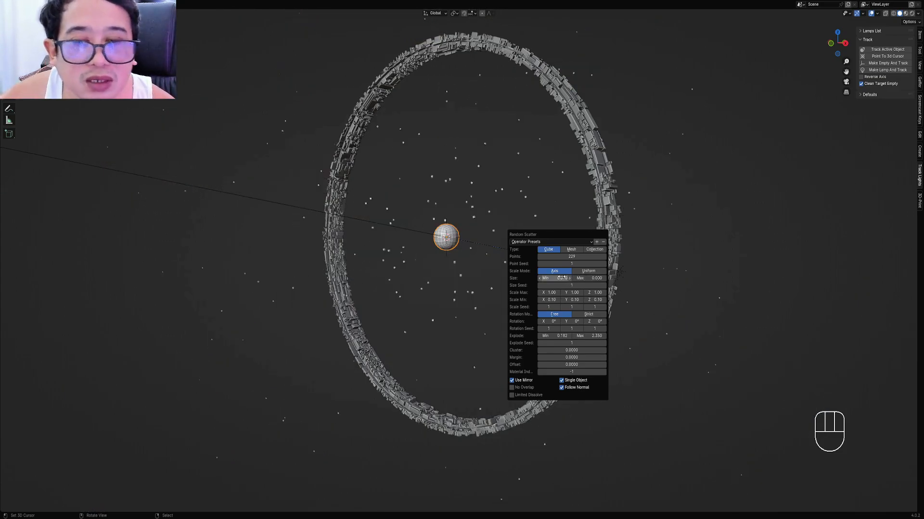
drag(587, 279, 589, 279)
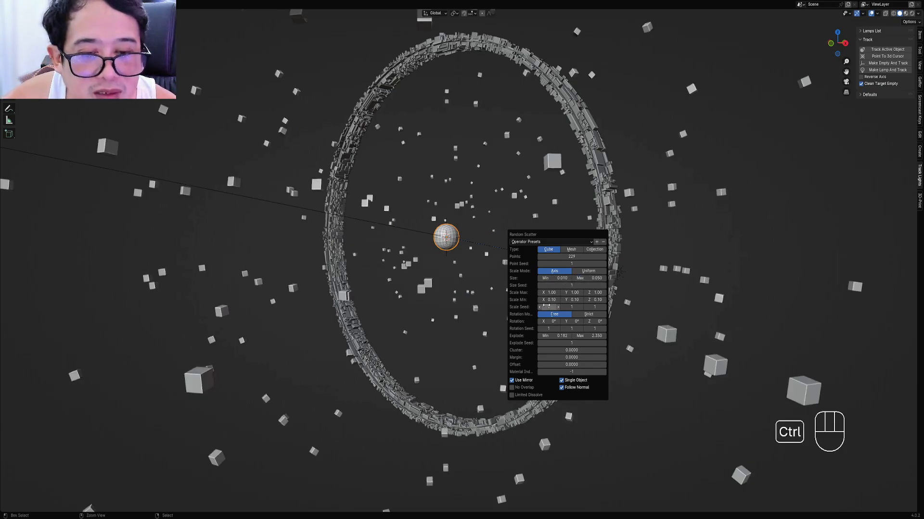
Vary the scattered cubes' scale seeds on all three axes and set the rotation seeds to 12, 3 and 5
ctrl+scroll(547, 306, up, 2)
ctrl+scroll(575, 306, up, 5)
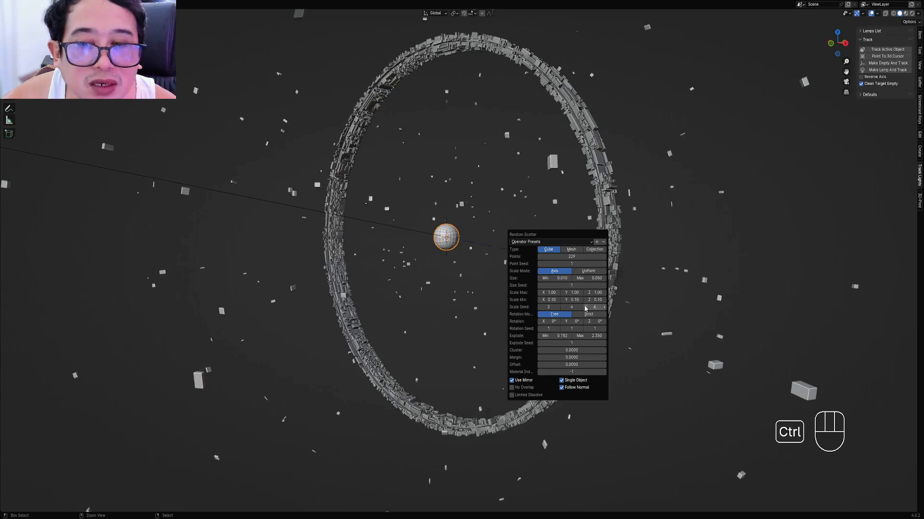
ctrl+scroll(572, 306, up, 1)
ctrl+scroll(570, 329, up, 4)
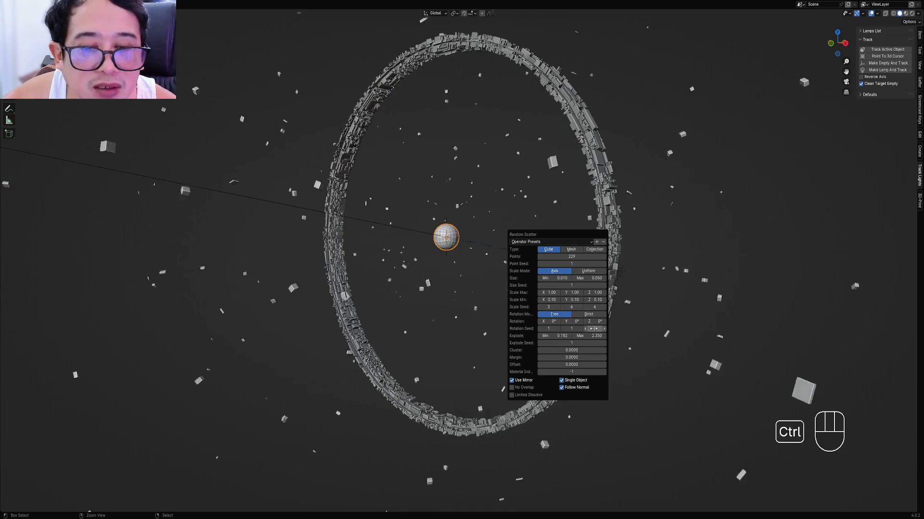
ctrl+scroll(548, 328, up, 11)
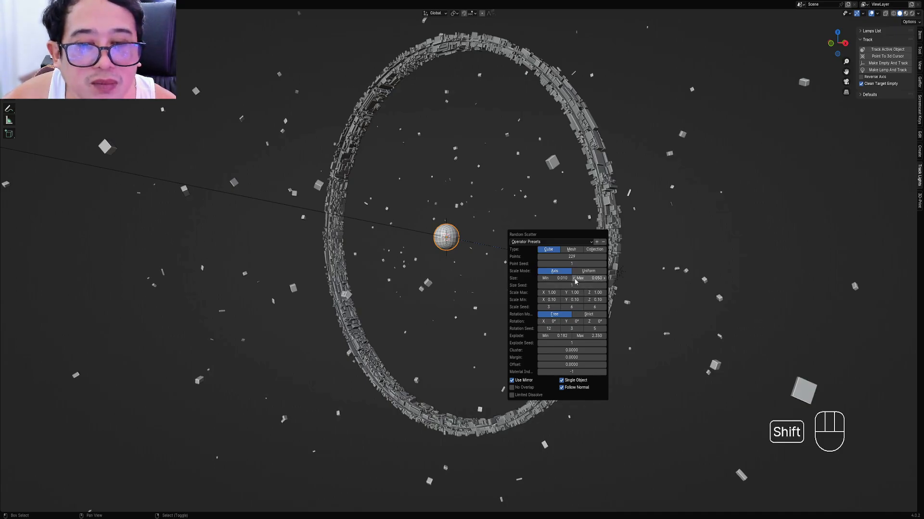
Shrink the scattered cubes to a minimum size of 0.005 and a maximum size of 0.01
click(592, 278)
text(.02)
key(Return)
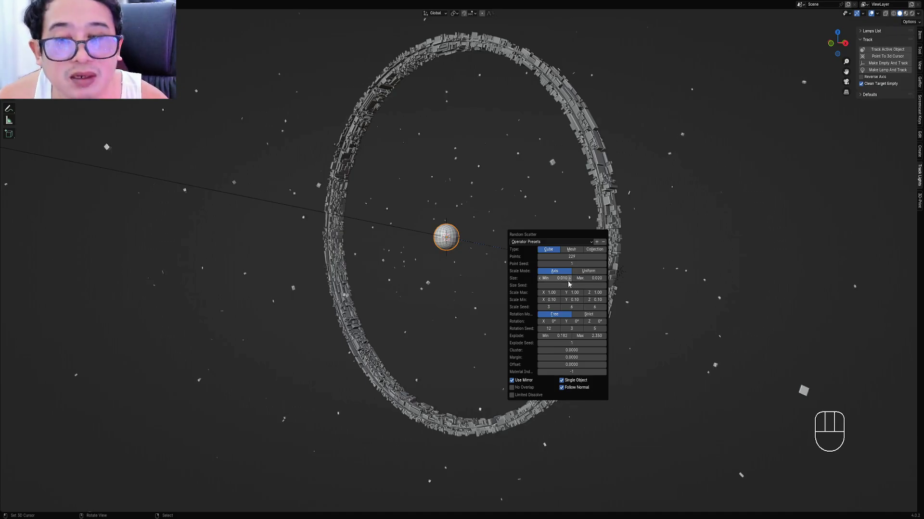
click(557, 278)
text(.005)
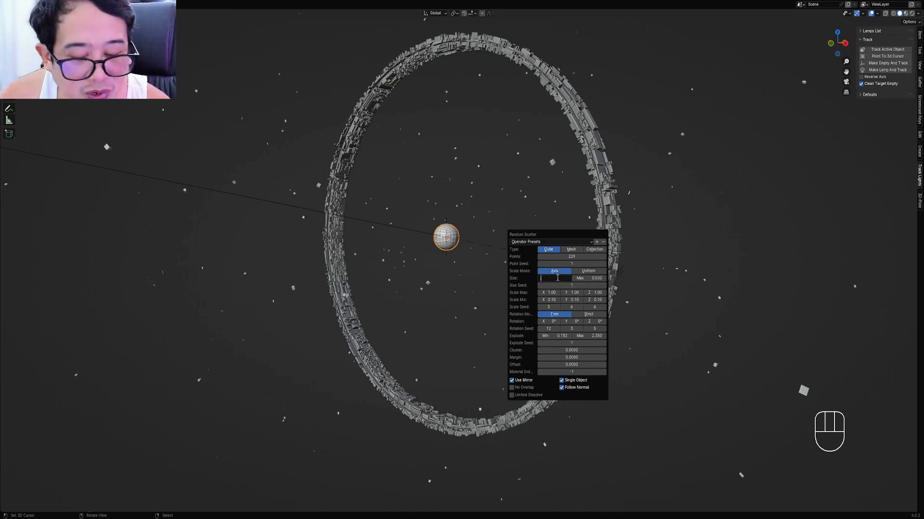
key(Return)
click(598, 280)
key(BackSpace)
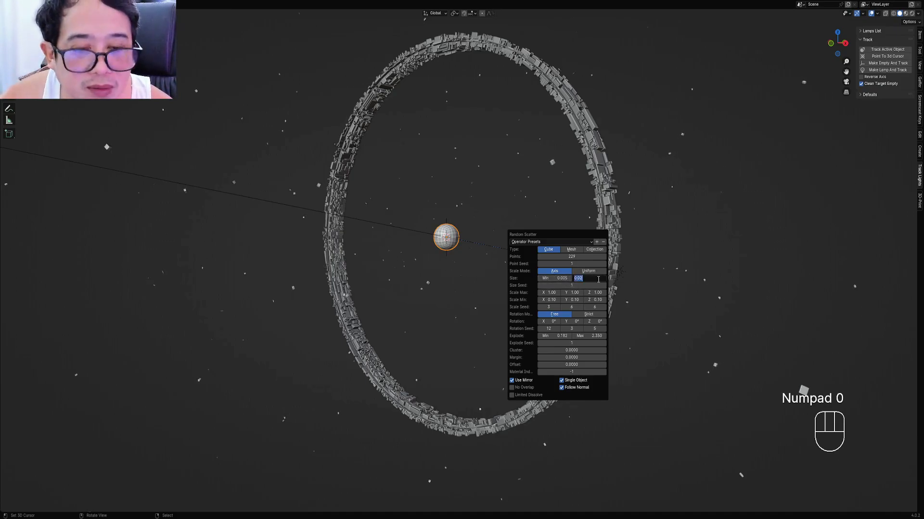
text(.01)
key(Return)
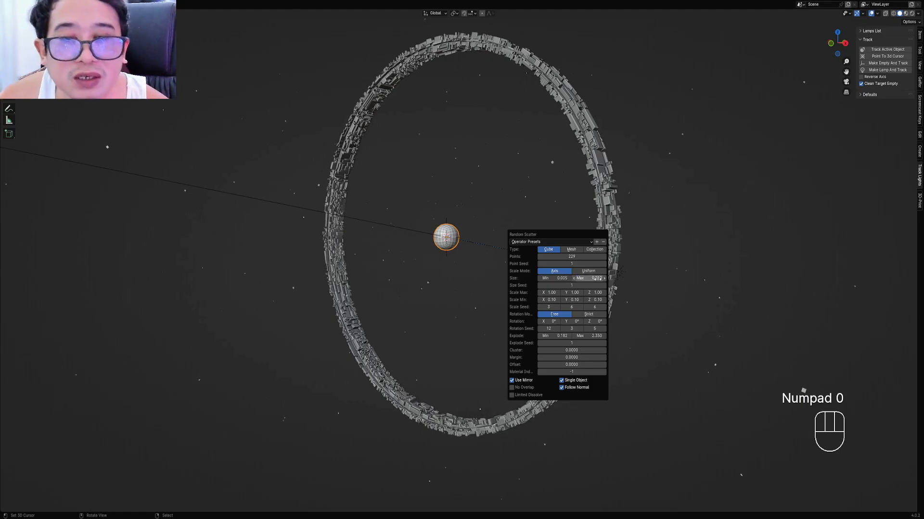
Set the number of scatter points to 1000 and look at the scene through the camera
click(577, 256)
text(1000)
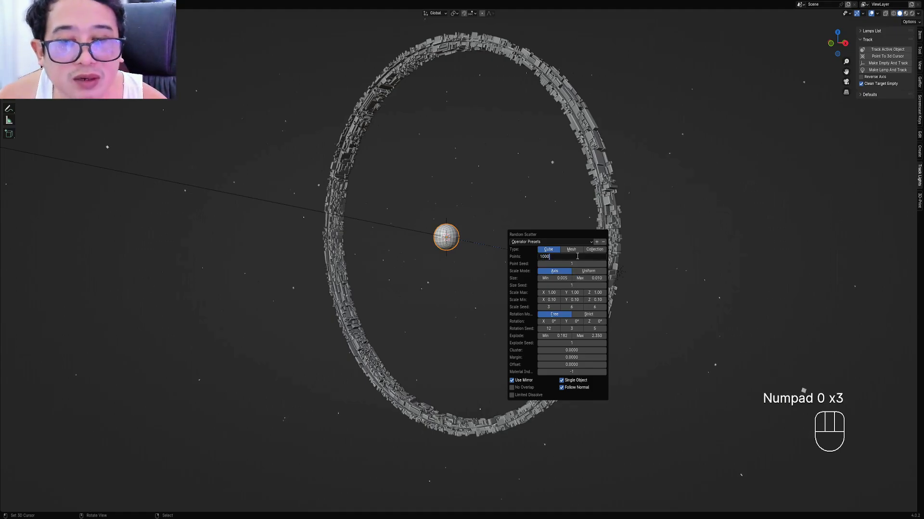
key(Return)
key(KP_0)
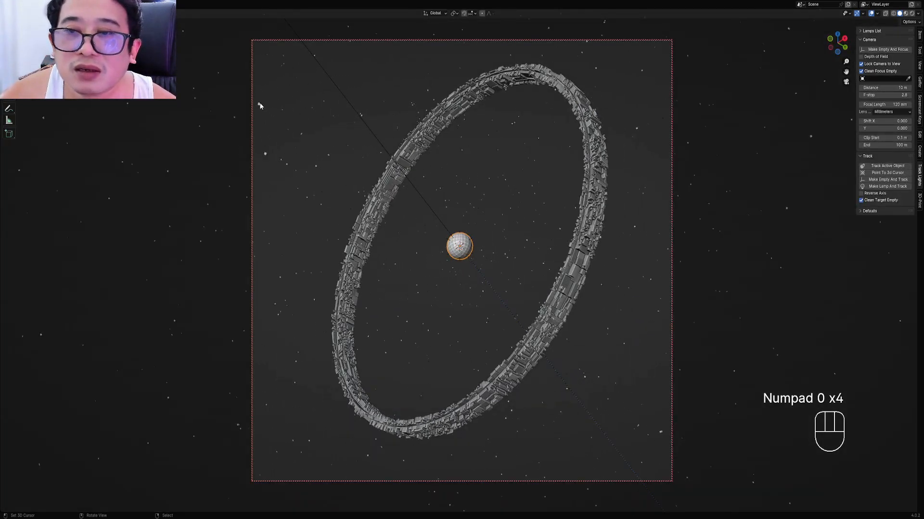
Reopen the scatter settings in the camera view and raise the Z rotation seed
key(F9)
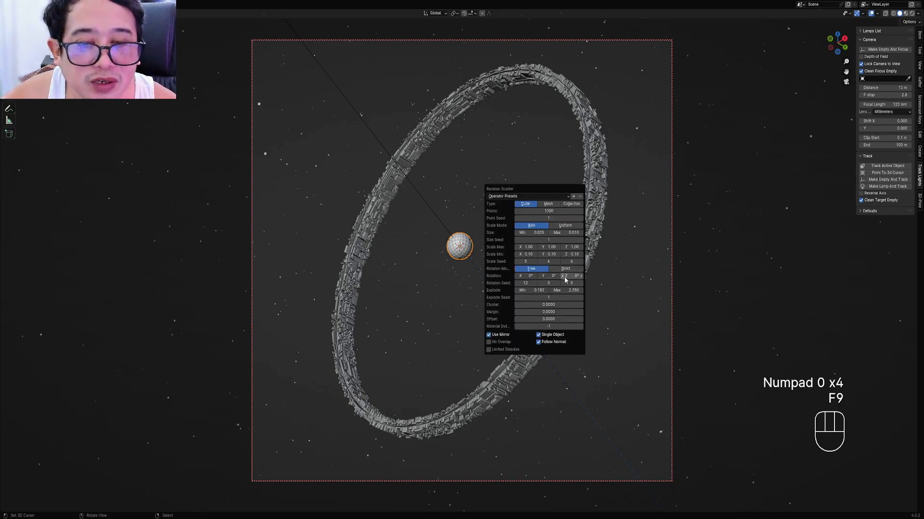
key(ctrl)
ctrl+scroll(567, 283, up, 3)
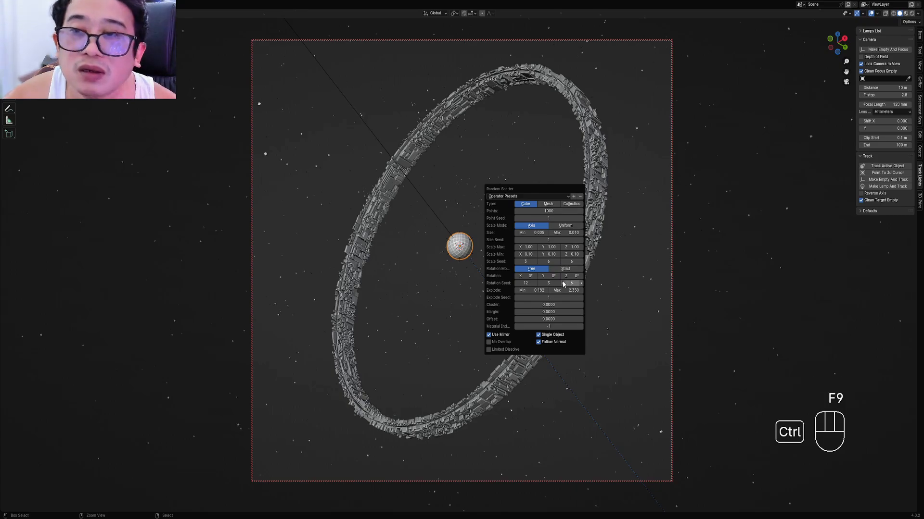
Set the scattered cubes' rotation seeds to 14, 6 and 8 and preview the scene in rendered shading
ctrl+scroll(526, 283, up, 2)
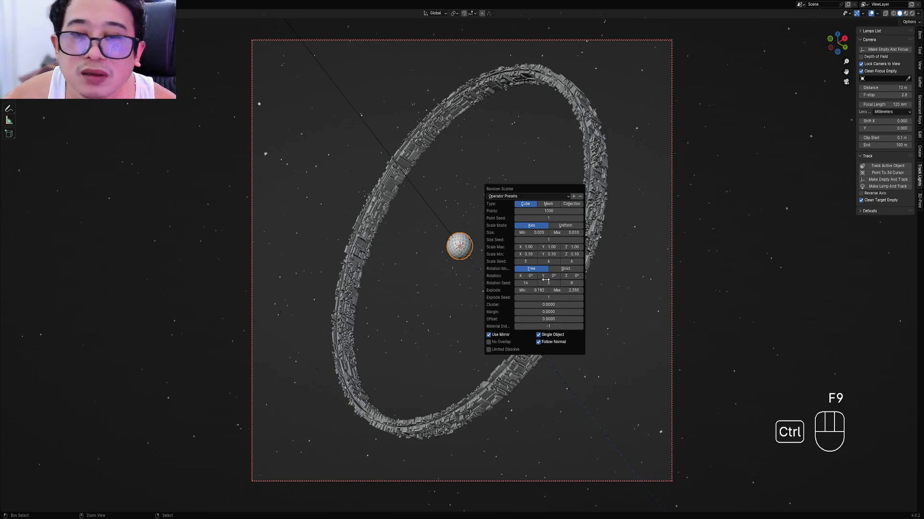
key(z)
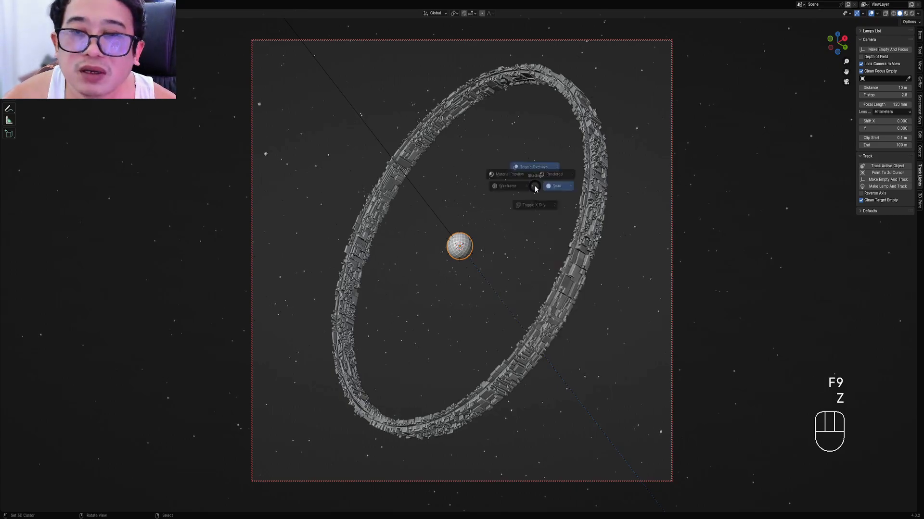
click(578, 162)
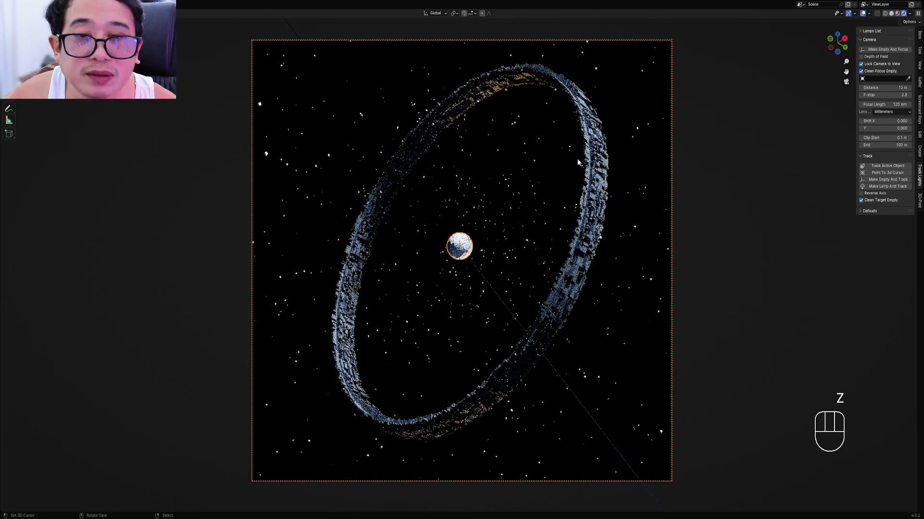
Return the viewport to solid shading and save the file
key(x)
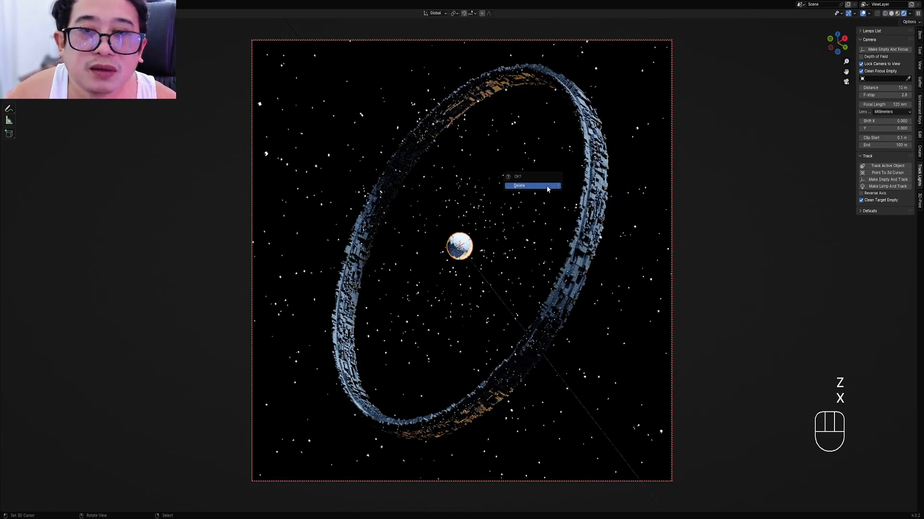
key(z)
click(546, 165)
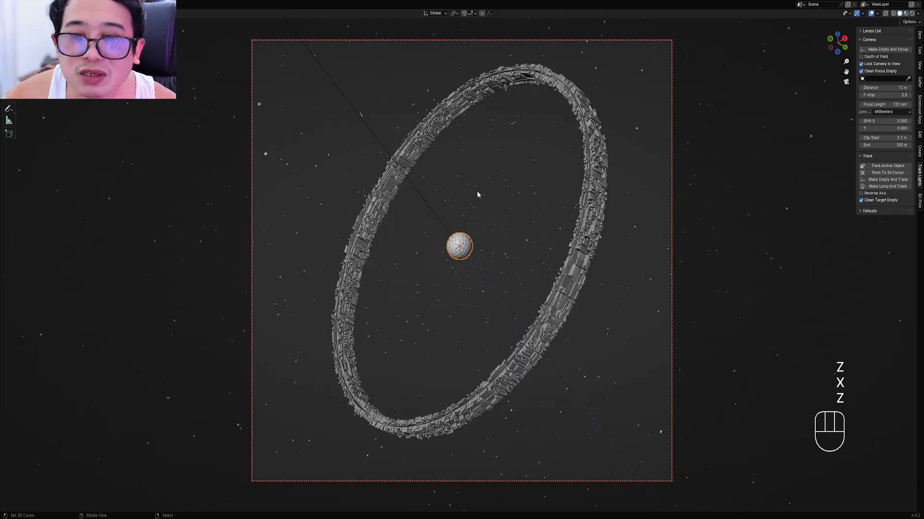
key(ctrl+s)
Check the scattered debris in rendered shading with the scatter settings open, and return to solid shading
key(z)
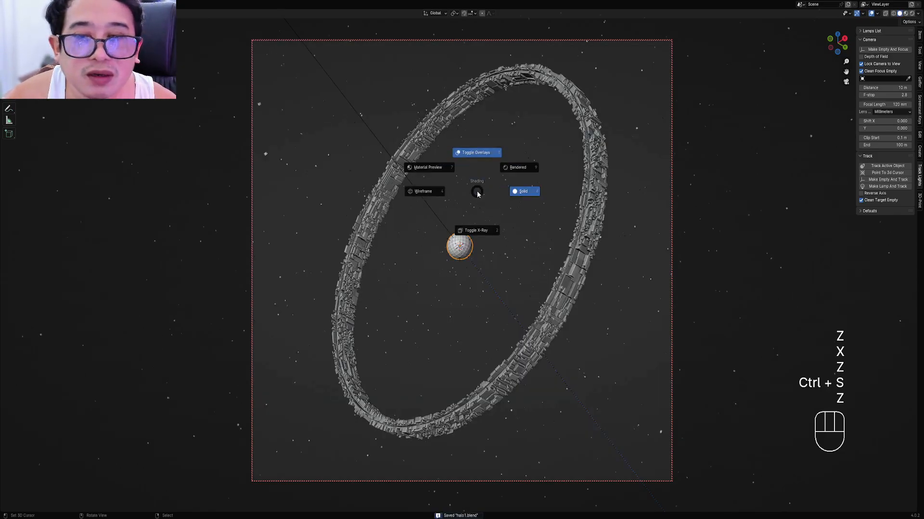
click(519, 167)
key(F9)
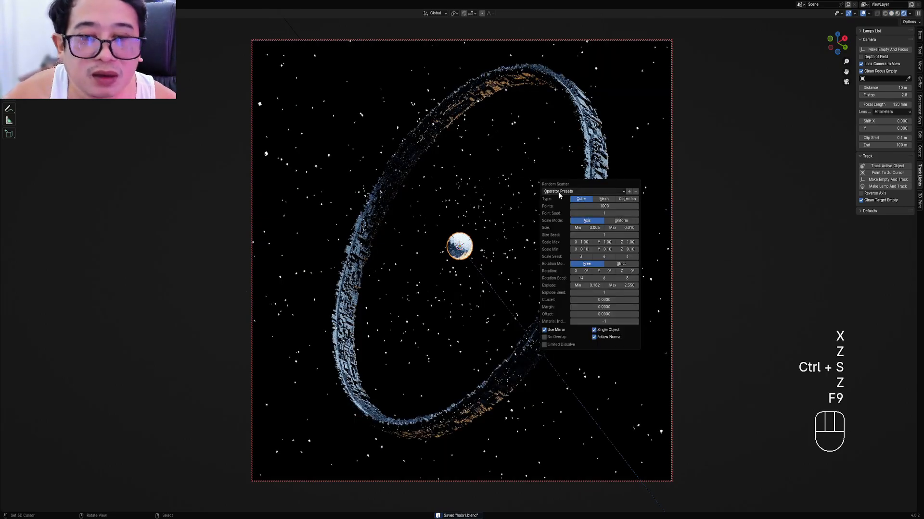
drag(573, 187, 564, 151)
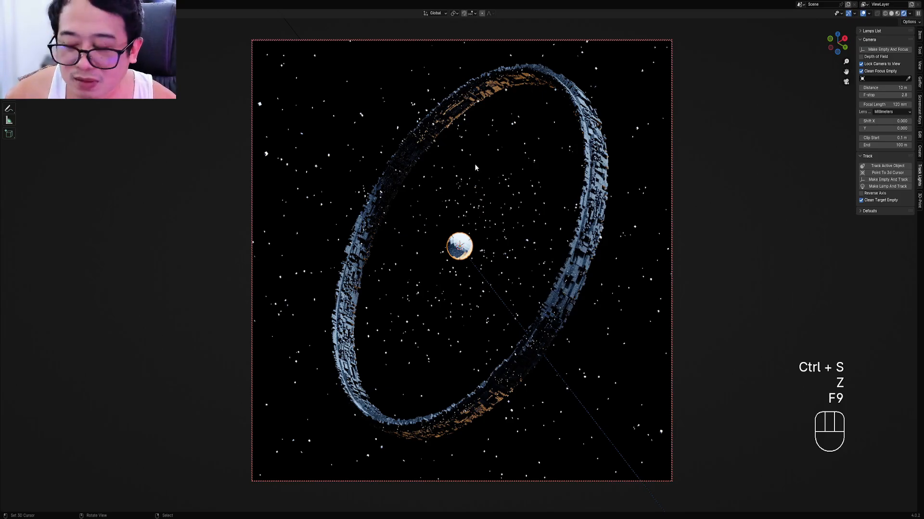
key(z)
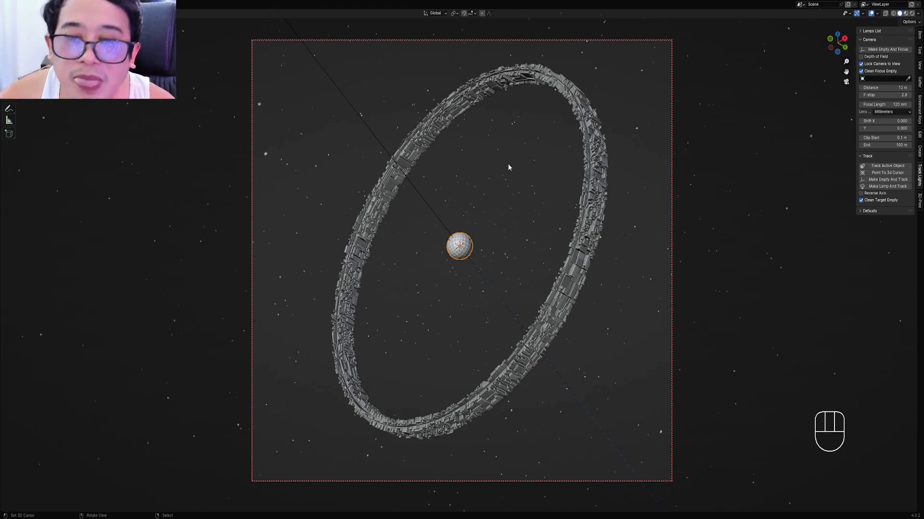
Switch the camera view to rendered shading and reopen the scatter settings
key(z)
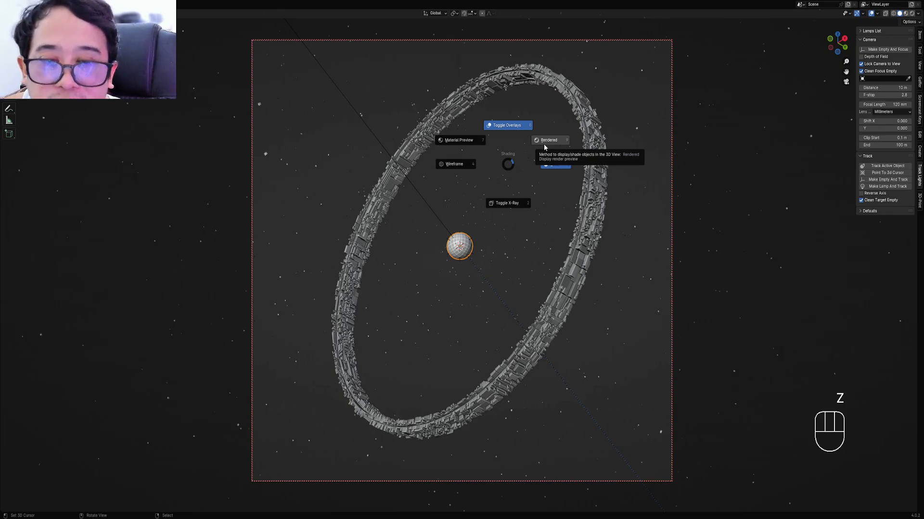
key(Escape)
key(F9)
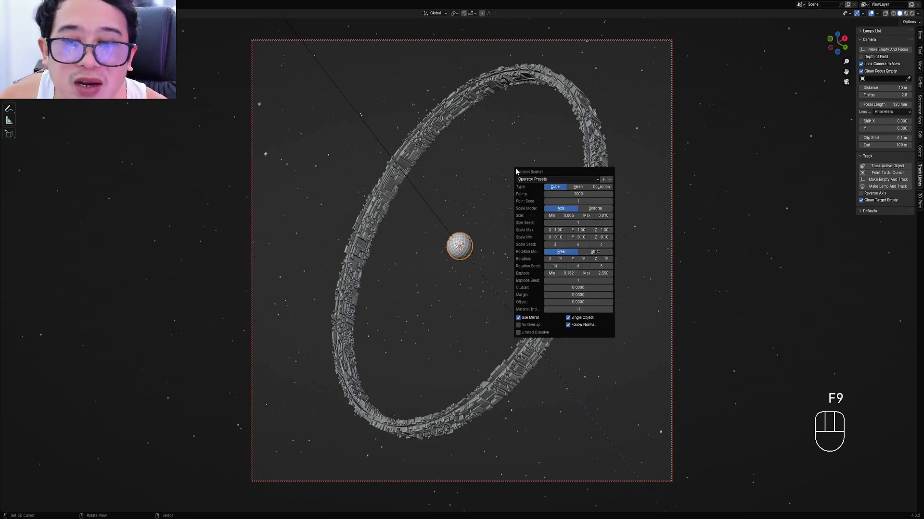
key(z)
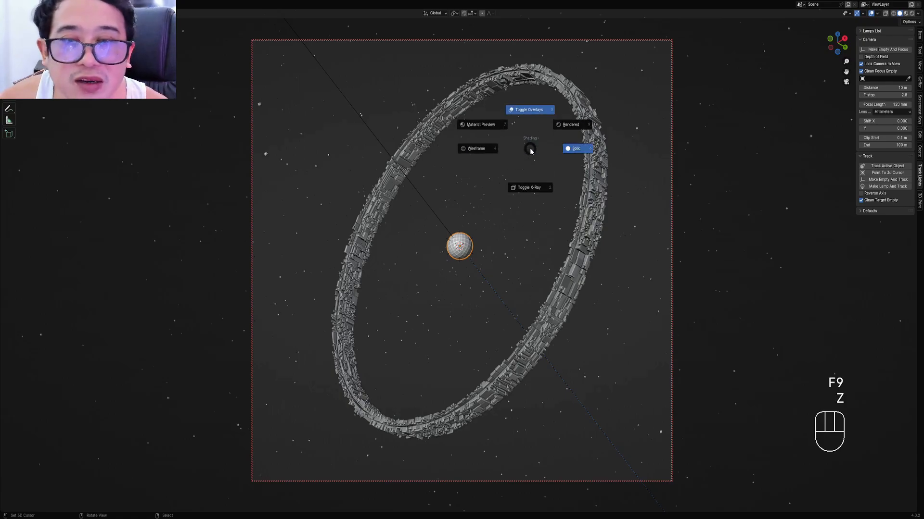
click(567, 126)
key(F9)
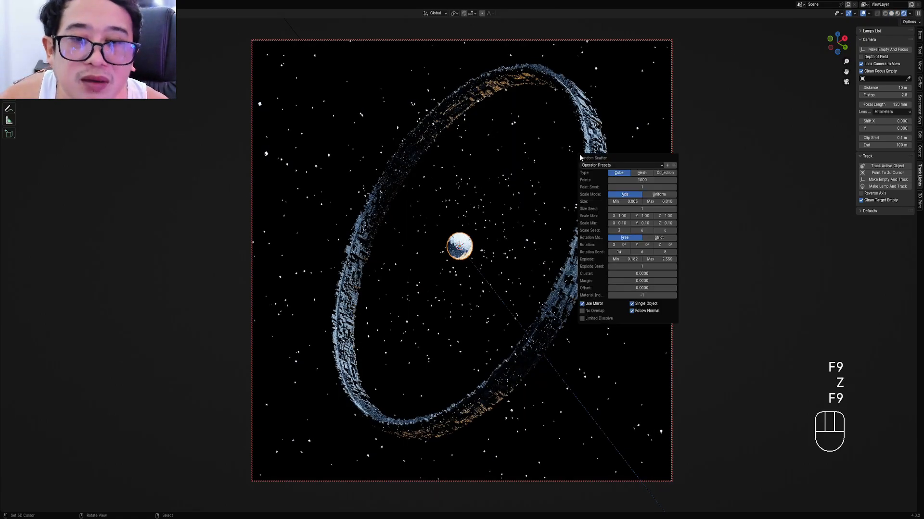
Try a minimum cube size of 0.01, then shrink the scattered cubes to a minimum of 0.001 and a maximum of 0.005
click(627, 201)
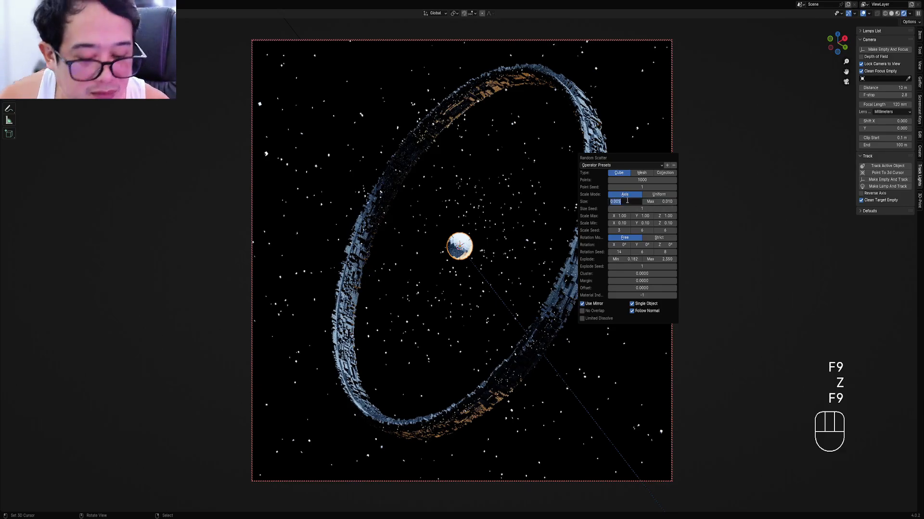
text(.01)
key(Return)
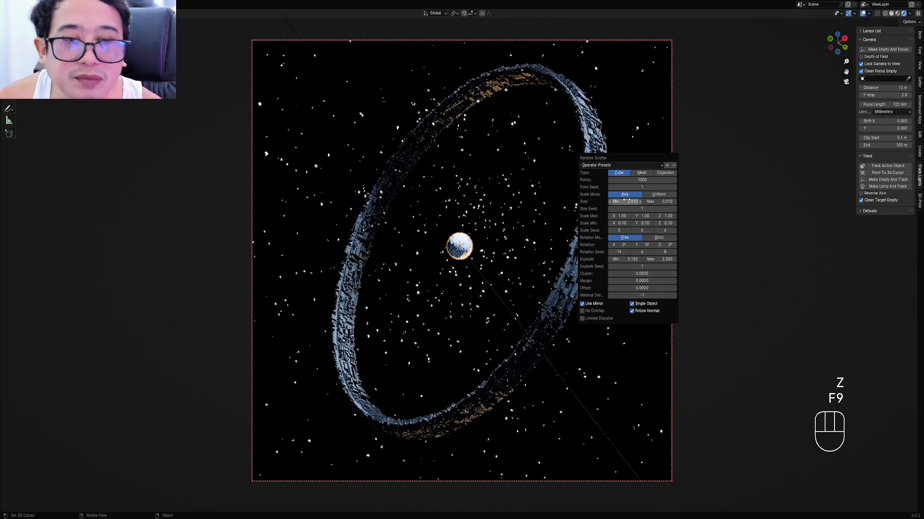
click(627, 201)
text(.001)
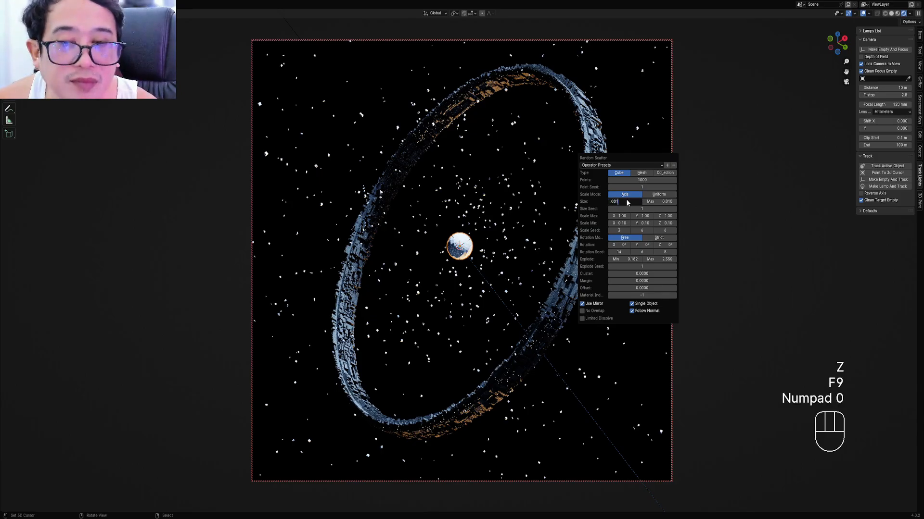
key(Return)
click(657, 201)
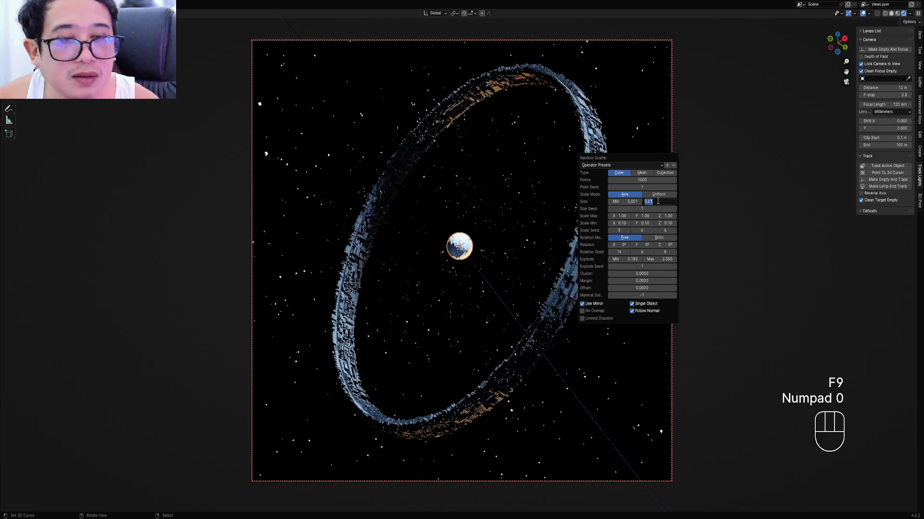
text(.005)
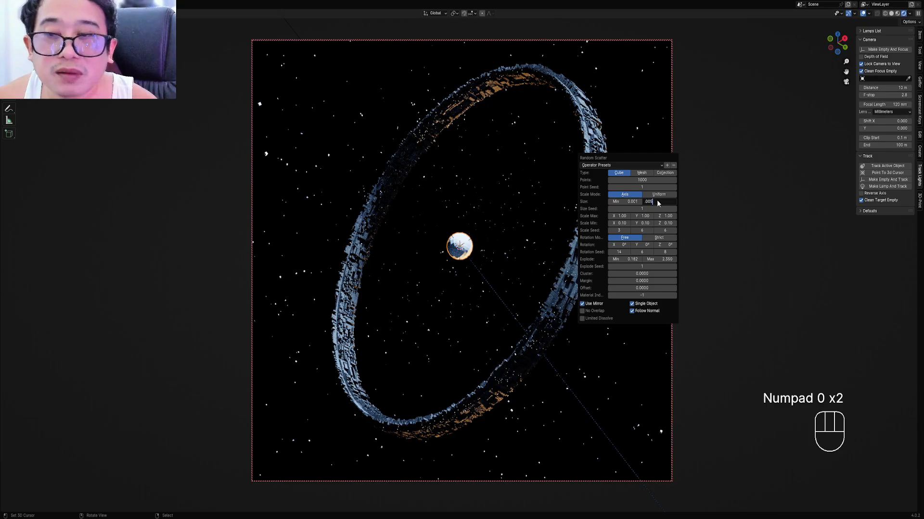
key(Return)
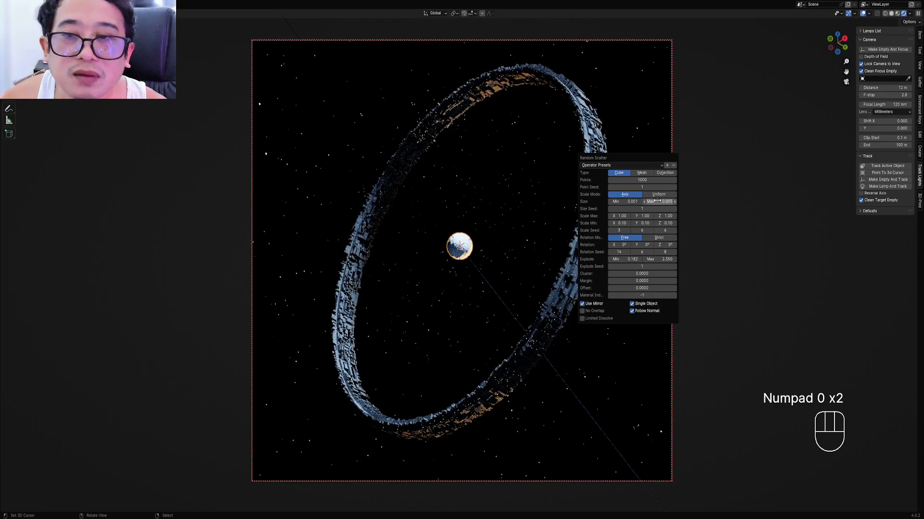
Try 500 scatter points, then set the number of points to 800
click(643, 180)
text(500)
key(Return)
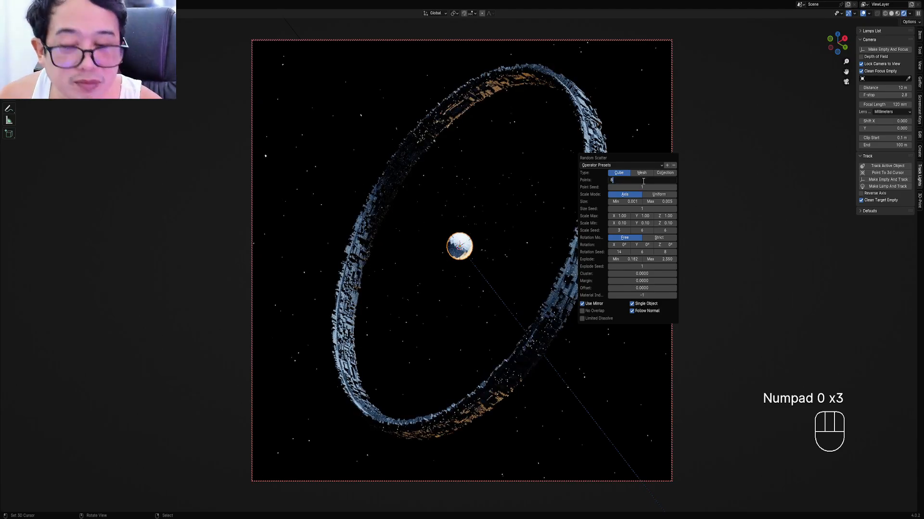
key(KP_0)
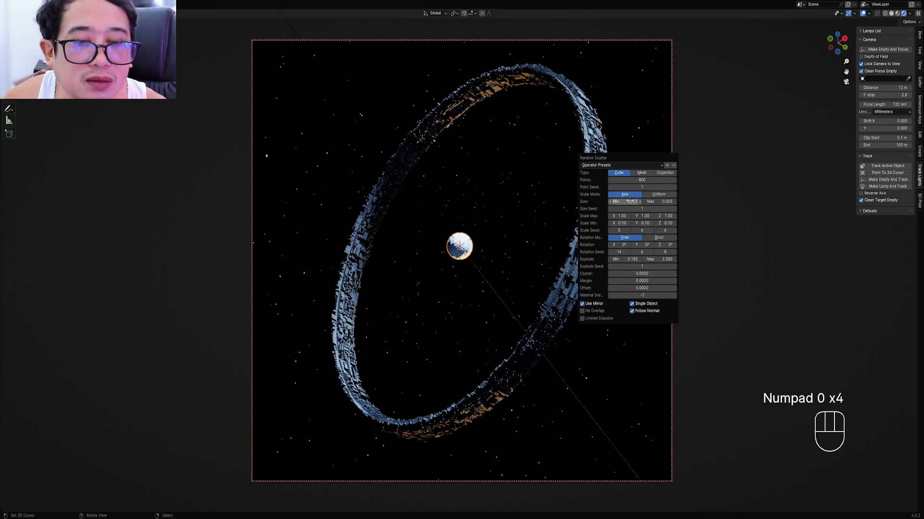
Put the camera view back in solid shading and save the file with the smaller debris
key(z)
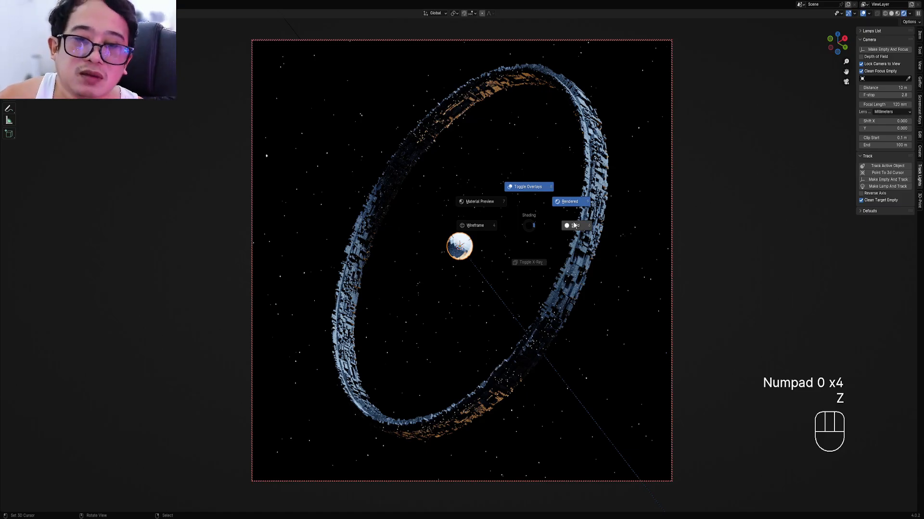
click(573, 221)
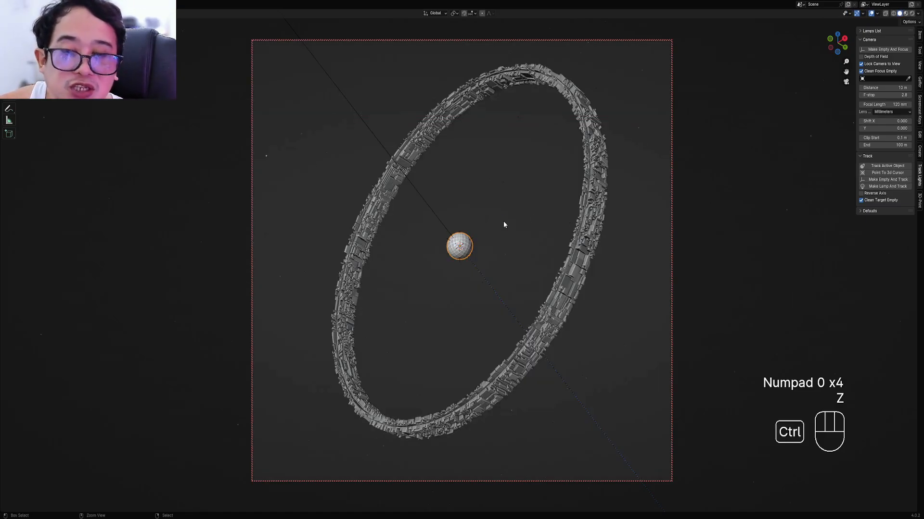
key(ctrl+s)
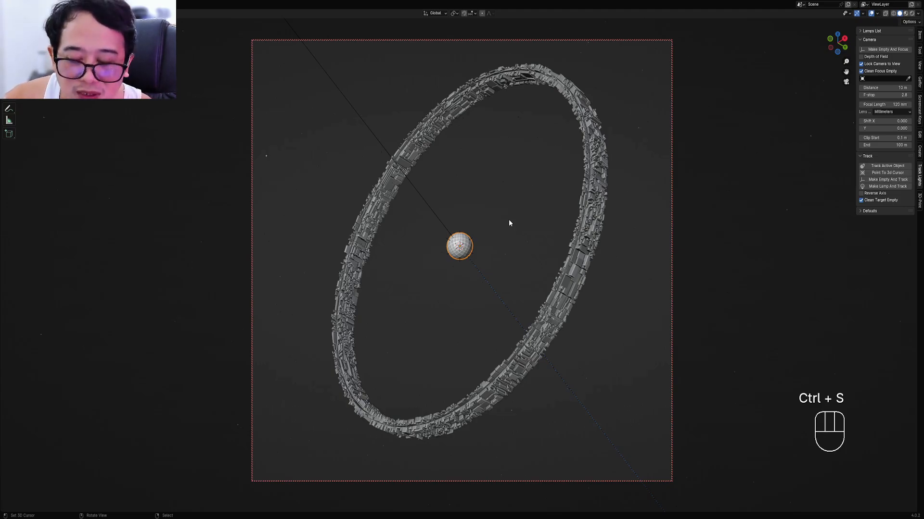
key(F9)
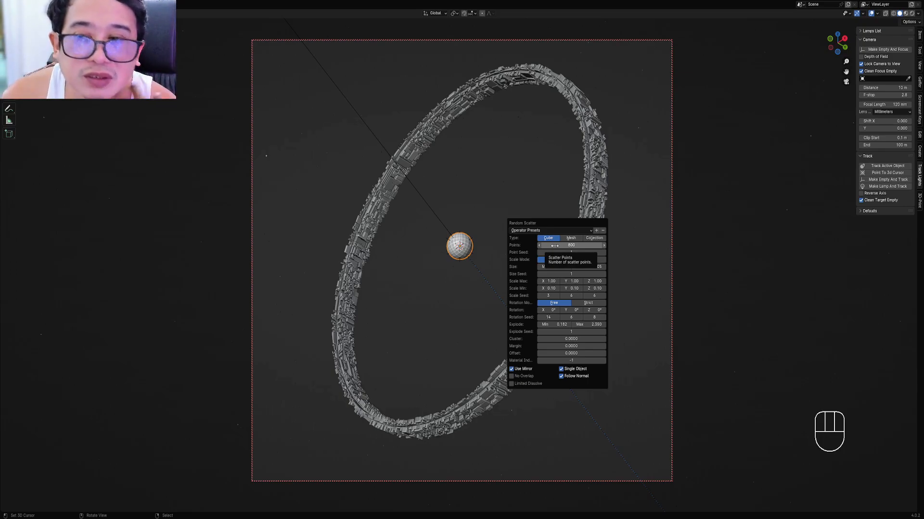
key(shift+alt+z)
key(shift+alt+z)
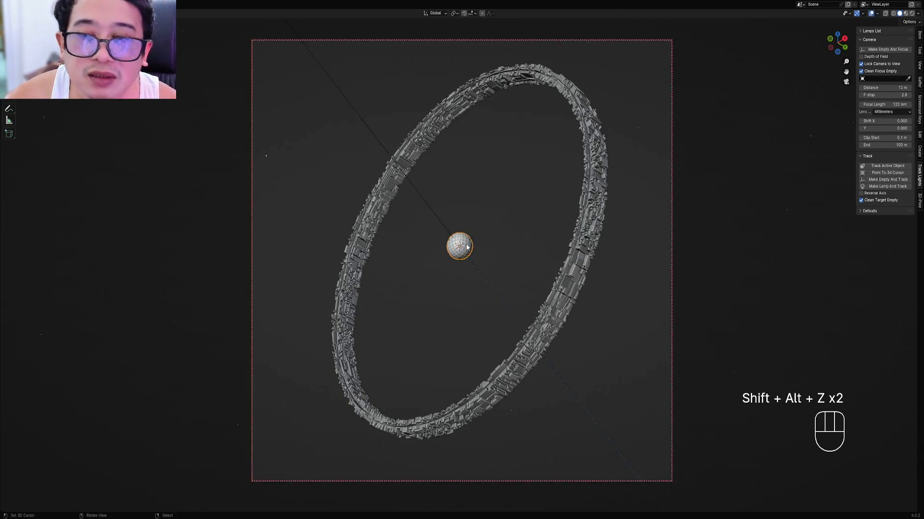
Try moving the empty at the ring's centre and the sphere with its scattered debris, cancelling each move
right_click(467, 248)
key(g)
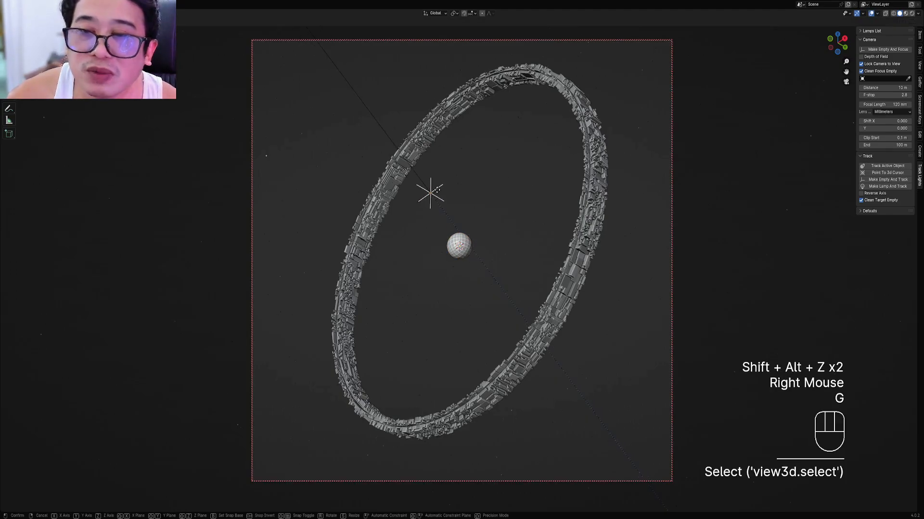
right_click(458, 241)
key(g)
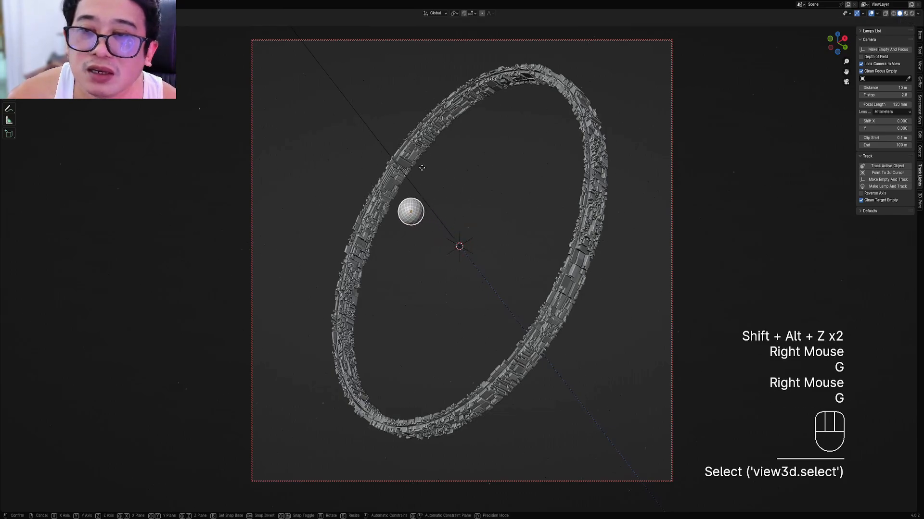
right_click(226, 266)
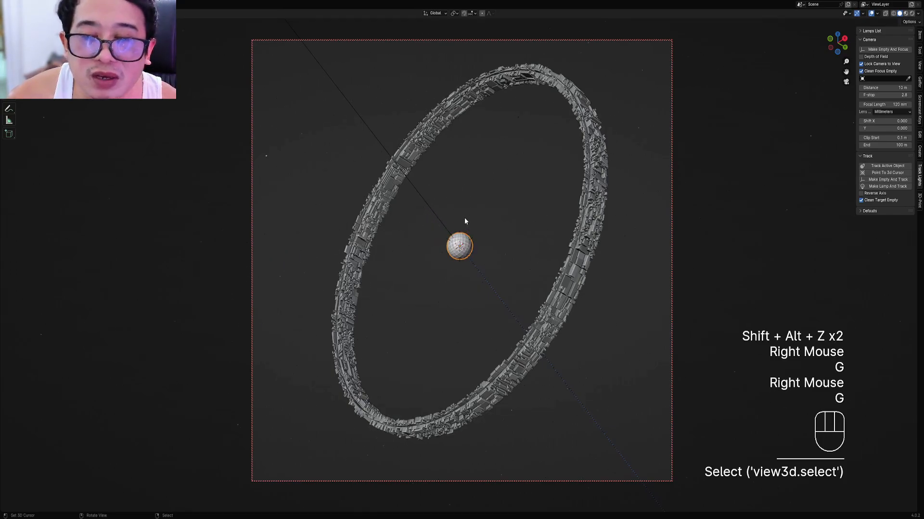
Test moving the central sphere in rendered shading, cancel the move and return to solid shading
key(z)
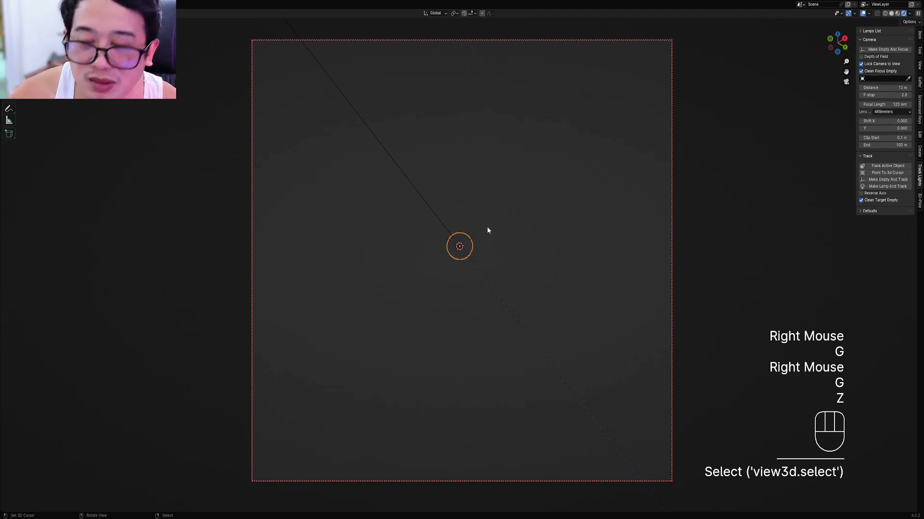
key(g)
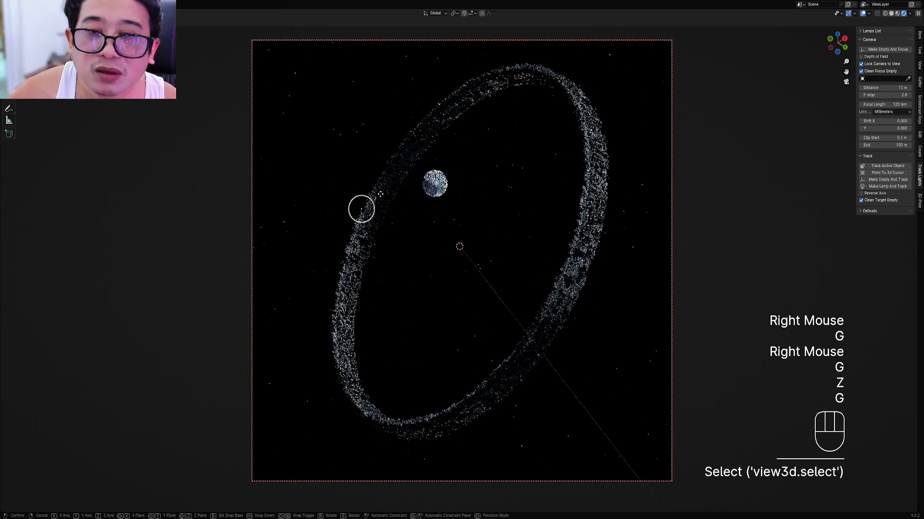
right_click(483, 210)
key(z)
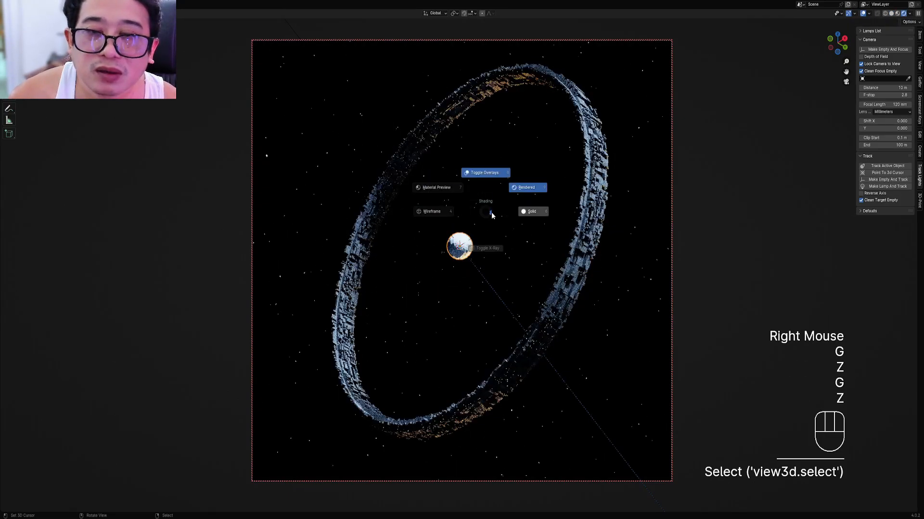
click(529, 212)
Leave the camera view and examine the ring, sphere and debris from another angle in a maximized viewport
key(KP_0)
key(ctrl+space)
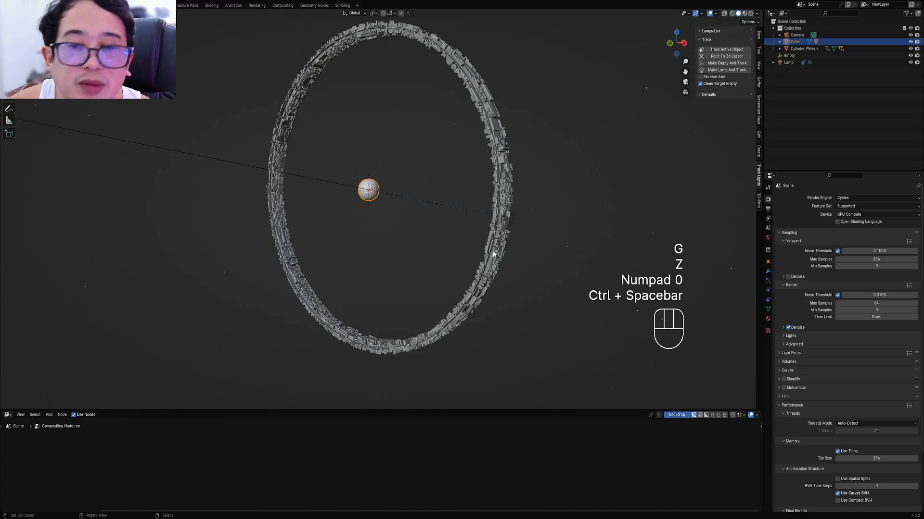
scroll(493, 250, up, 1)
middle_drag(493, 251, 435, 202)
scroll(435, 202, up, 2)
key(ctrl+space)
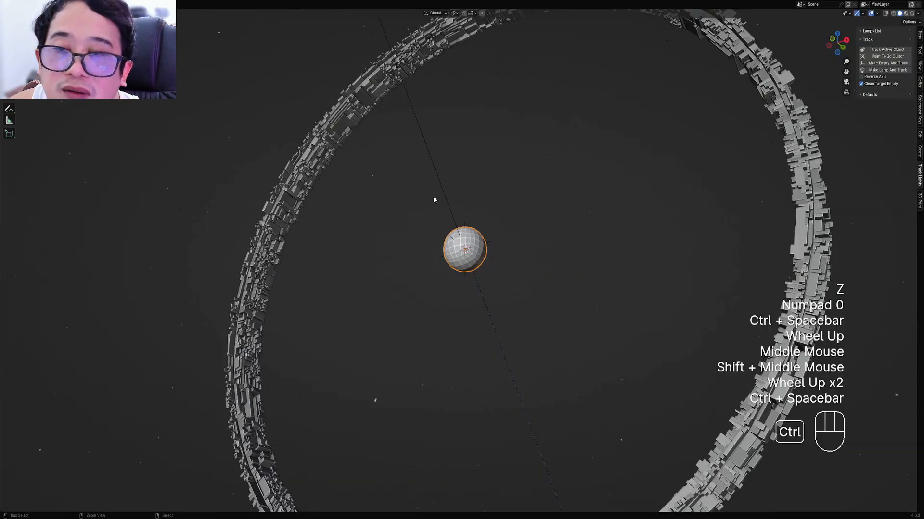
scroll(433, 197, down, 2)
mouse_move(503, 205)
middle_down()
mouse_move(478, 201)
mouse_move(516, 163)
mouse_move(488, 199)
middle_up()
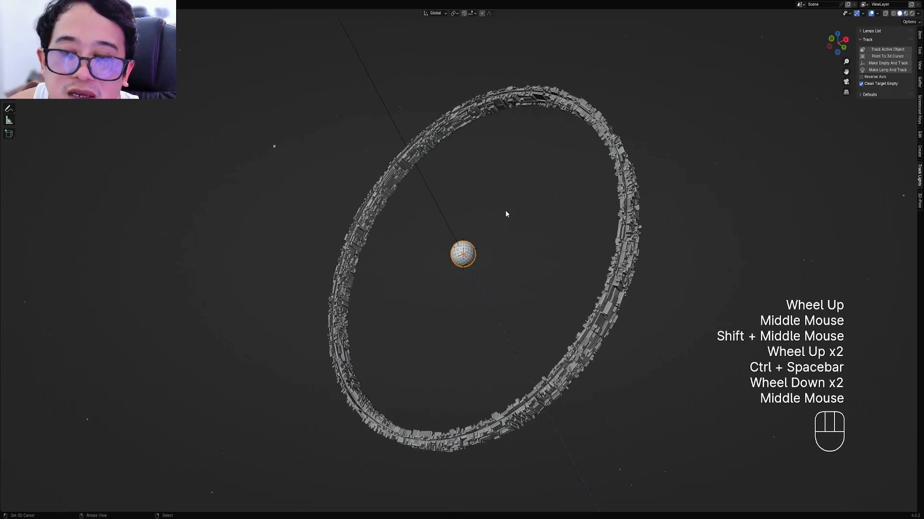
Delete the small sphere at the ring's centre, and select the scattered debris in the camera view
key(x)
click(494, 217)
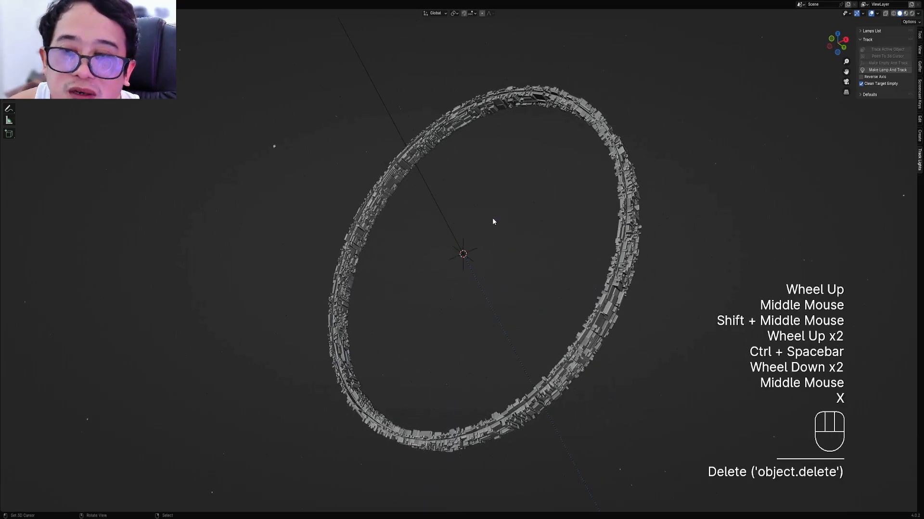
key(KP_0)
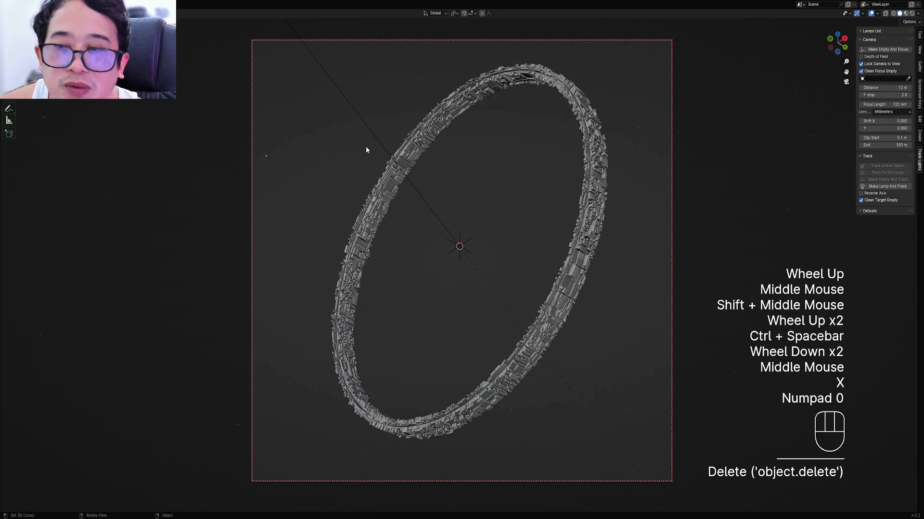
key(shift+alt+z)
right_click(328, 154)
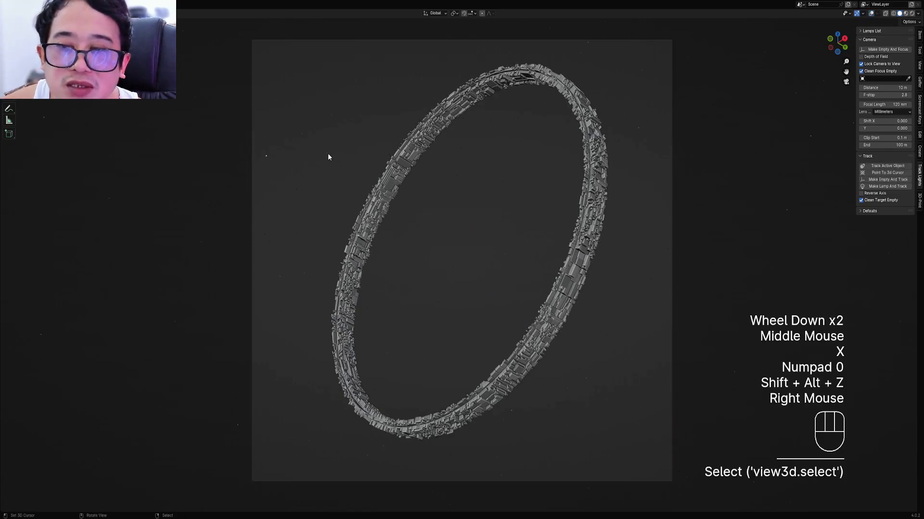
key(shift+alt+z)
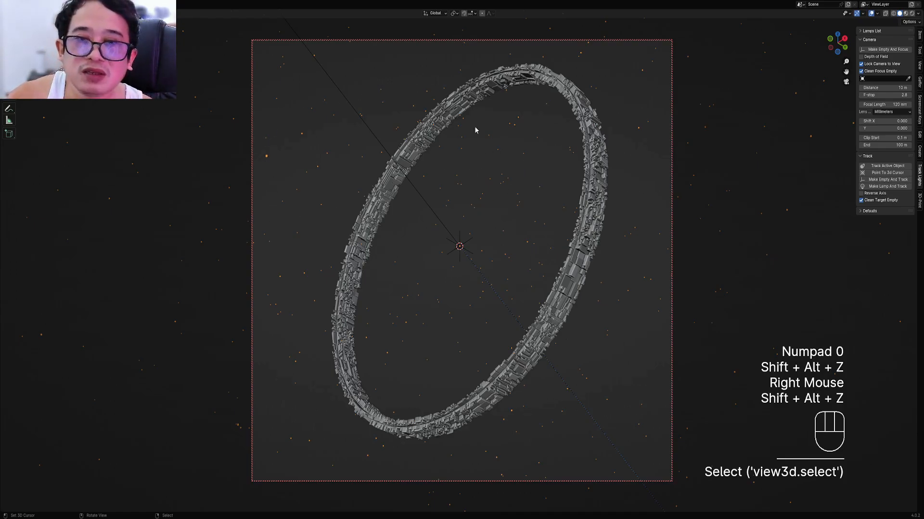
Try rotating the scattered debris freely in solid shading, cancelling the rotation
key(r)
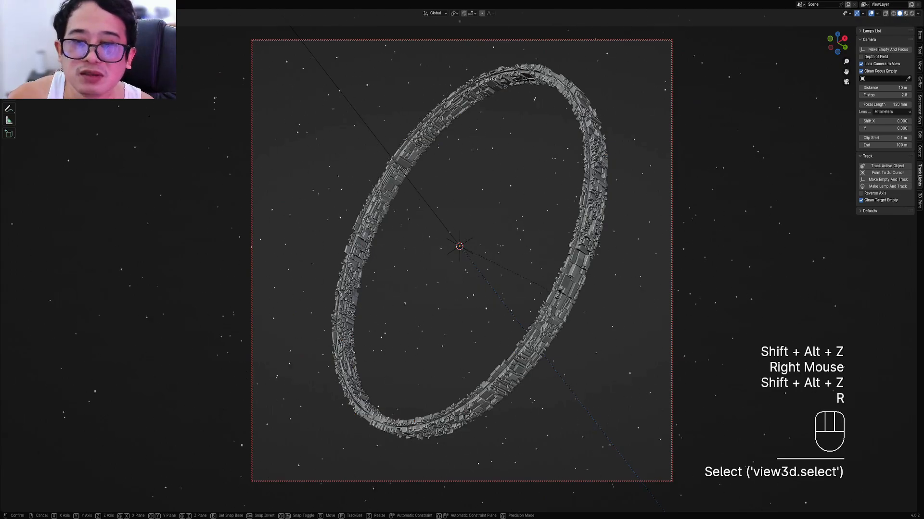
key(r)
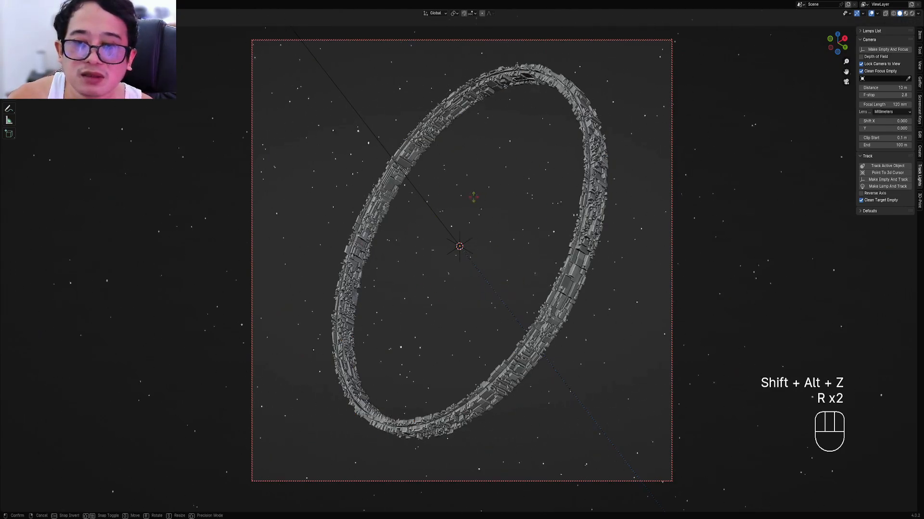
key(r)
click(499, 183)
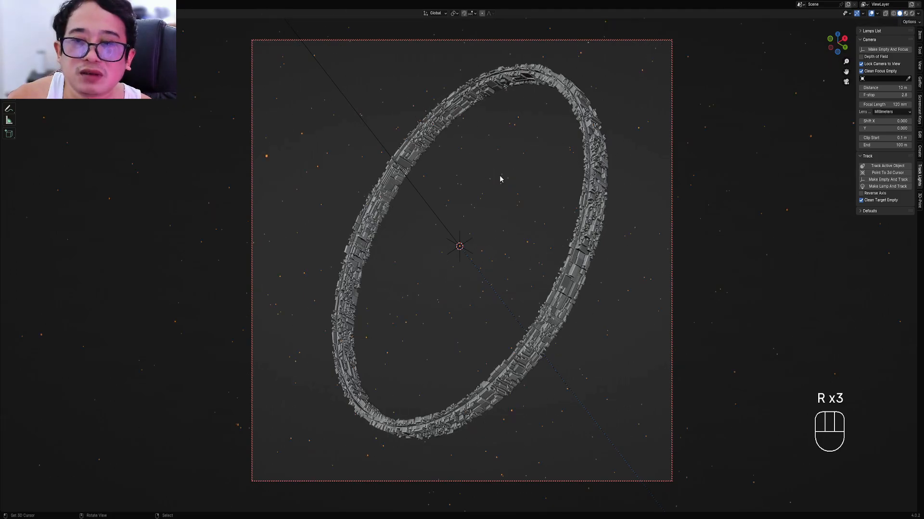
Test a free rotation of the debris in rendered shading, cancel it and return to solid shading with overlays shown
key(z)
click(544, 153)
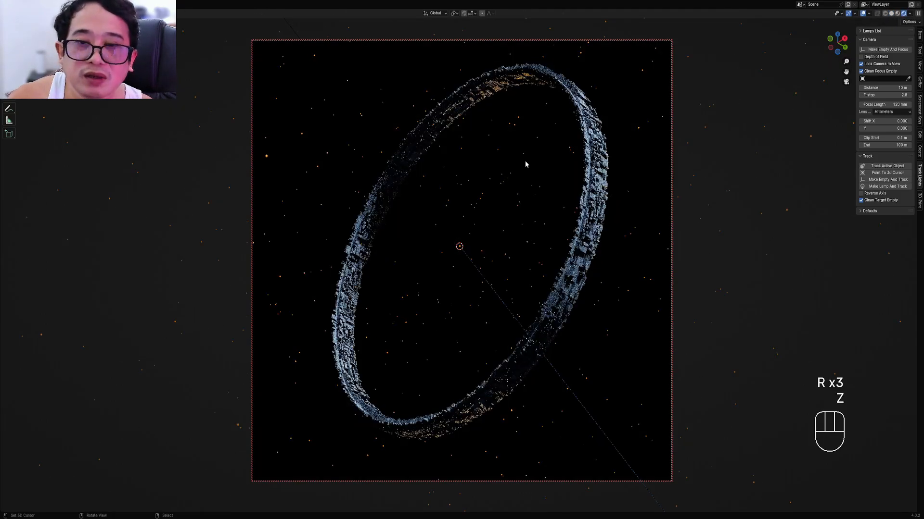
key(r)
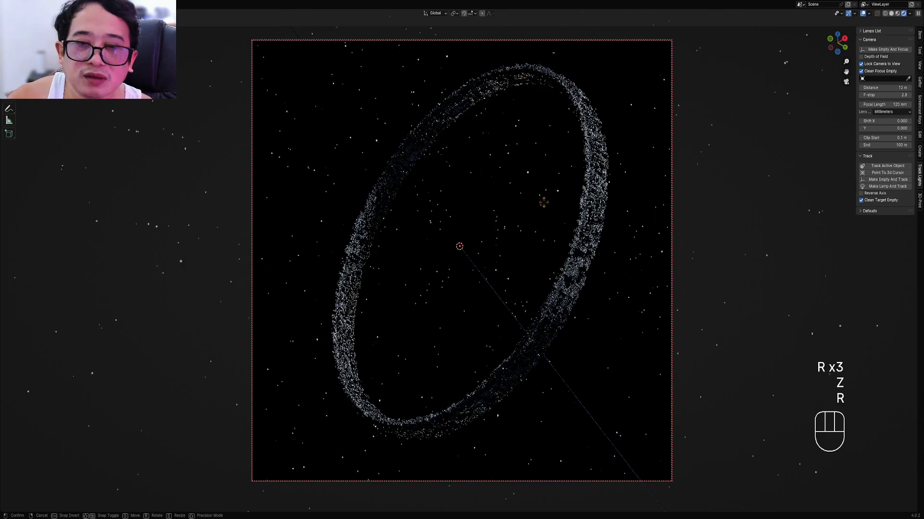
click(559, 200)
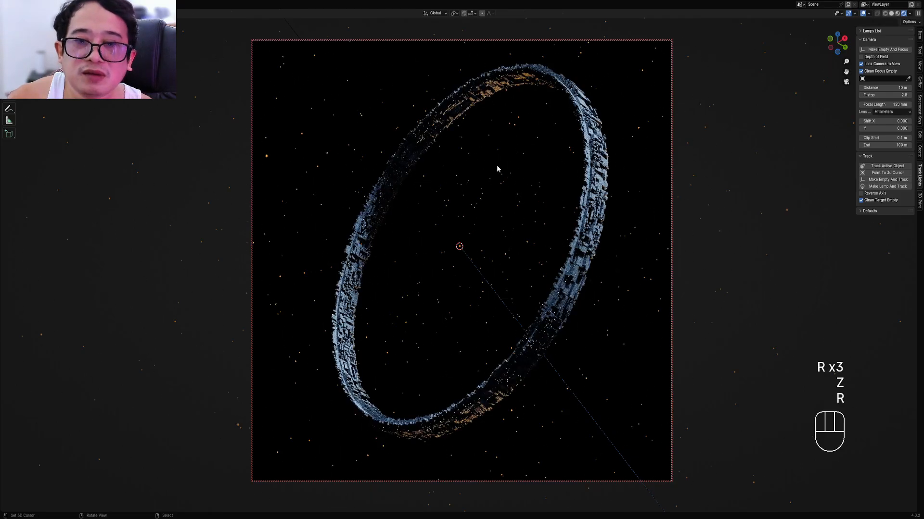
key(z)
click(552, 163)
key(shift+alt+z)
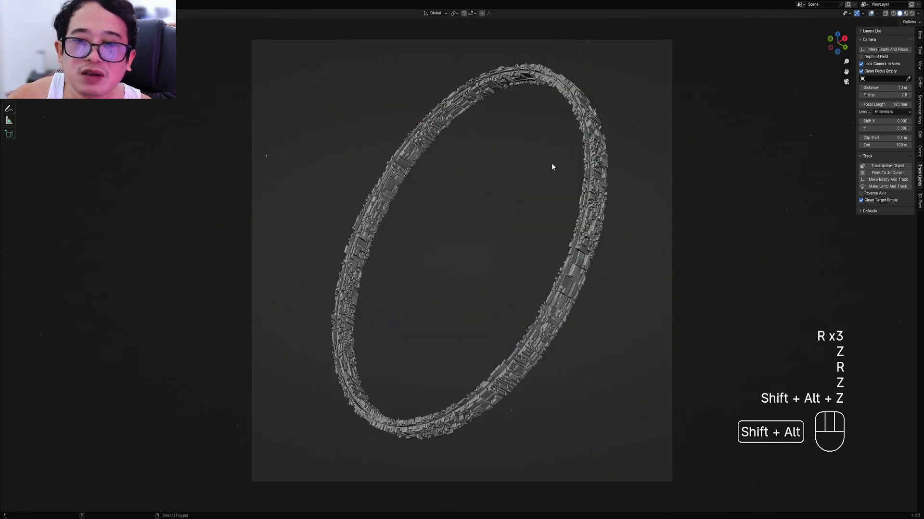
key(shift+alt+z)
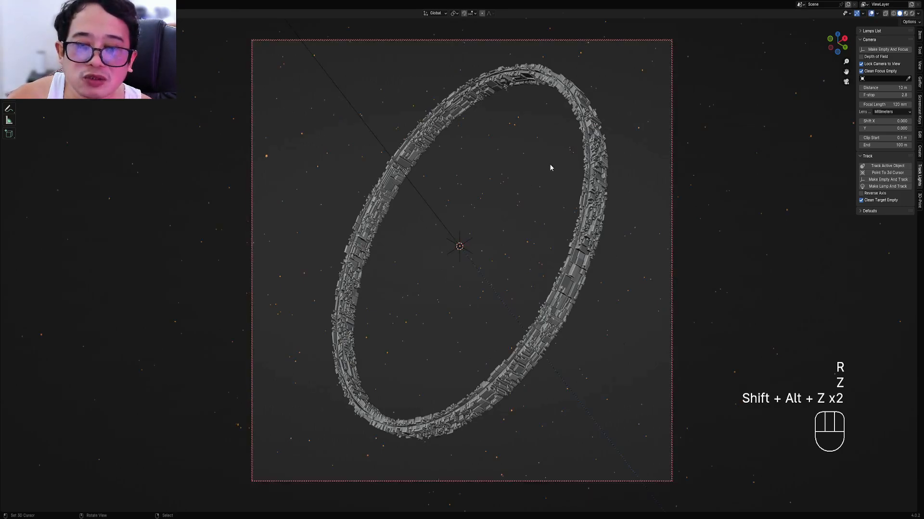
Rotate the scattered debris by eye in the camera view and check it in rendered shading with overlays hidden
key(r)
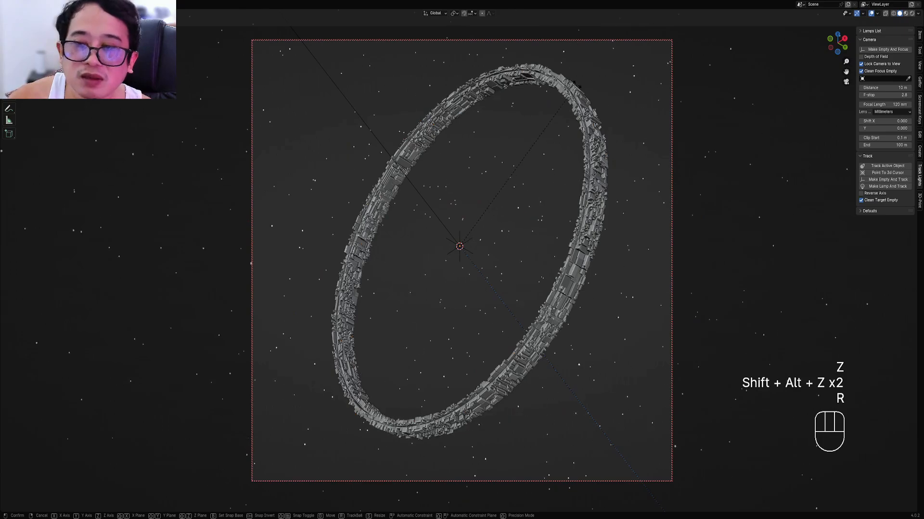
click(577, 86)
key(z)
click(555, 86)
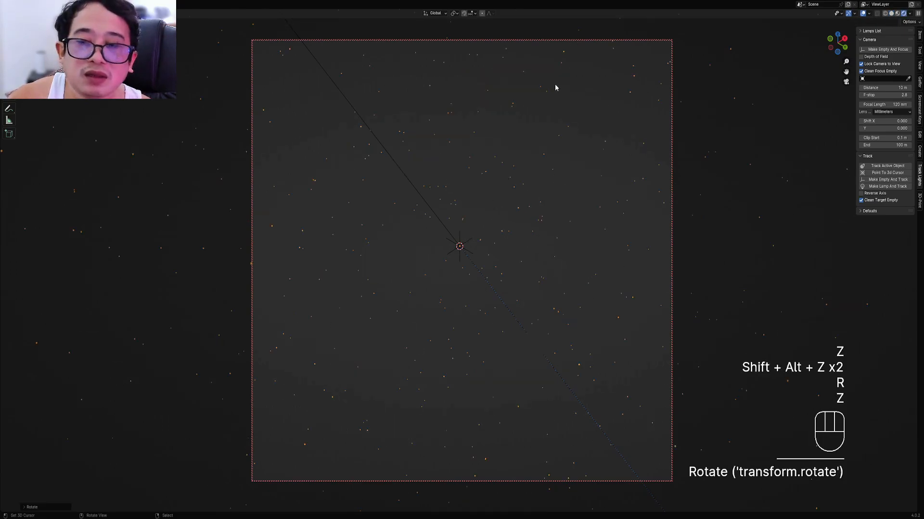
key(shift+alt+z)
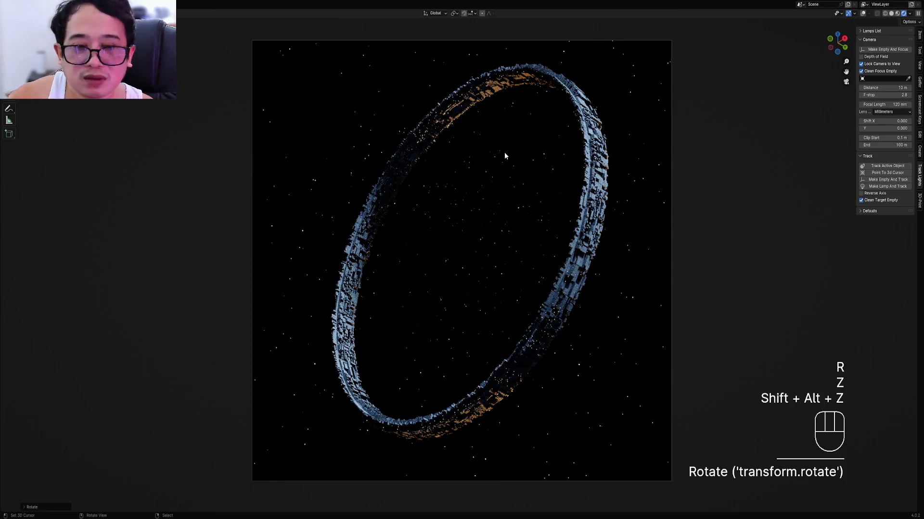
key(z)
click(546, 152)
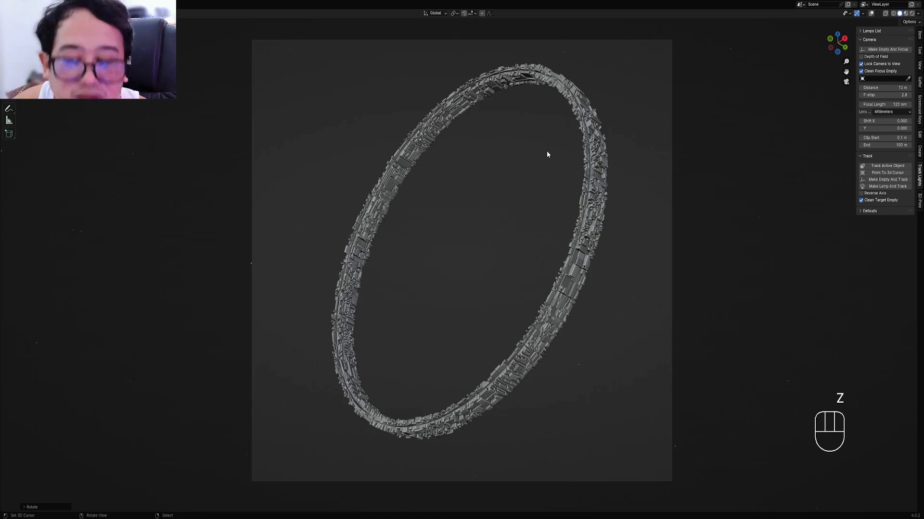
Examine the ring and rotated debris in rendered shading, both outside the camera view and through the camera
key(KP_0)
key(z)
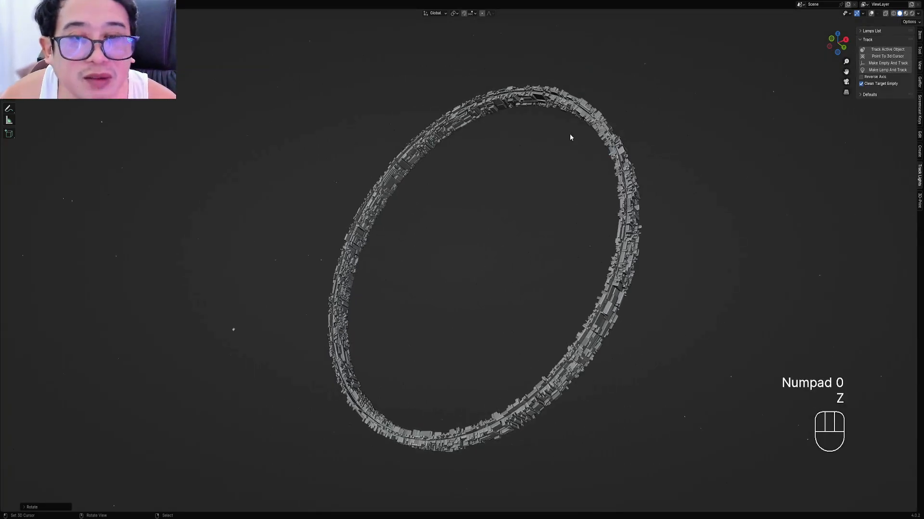
key(z)
click(597, 114)
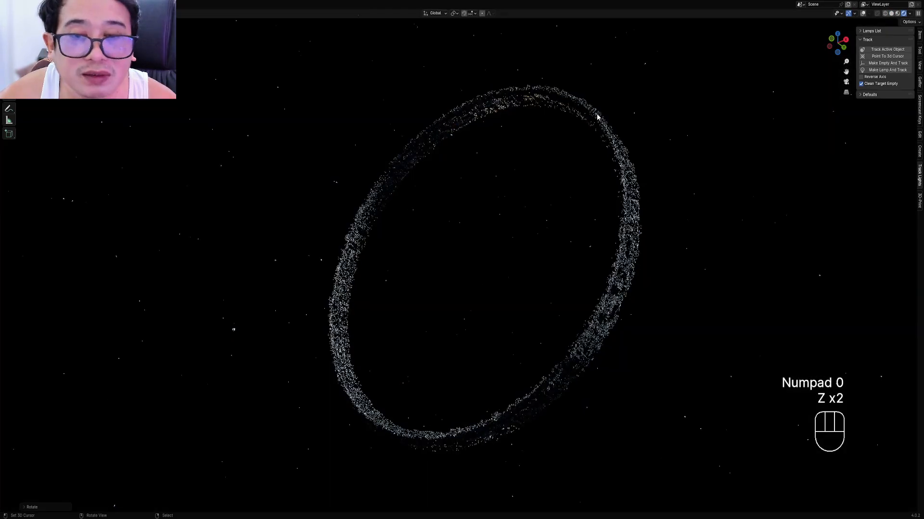
key(KP_0)
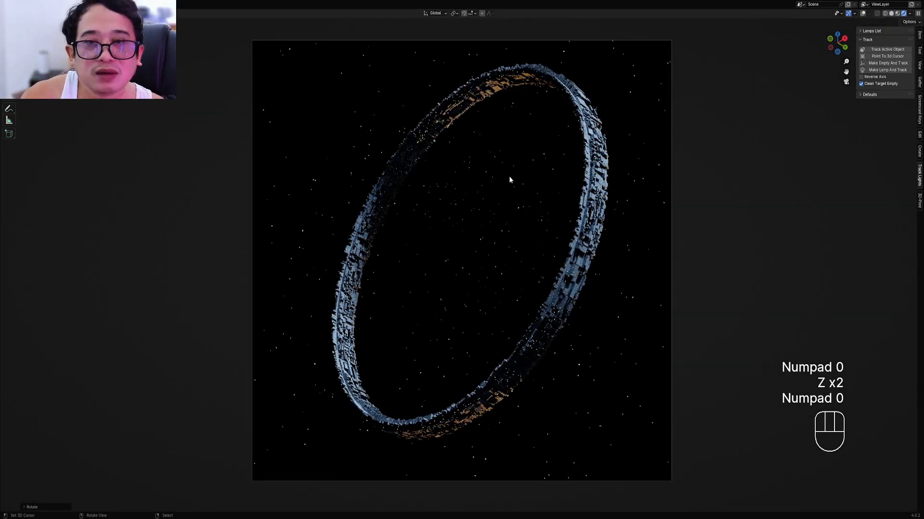
Return to solid shading outside the camera view, restore the full workspace layout and save the file
key(z)
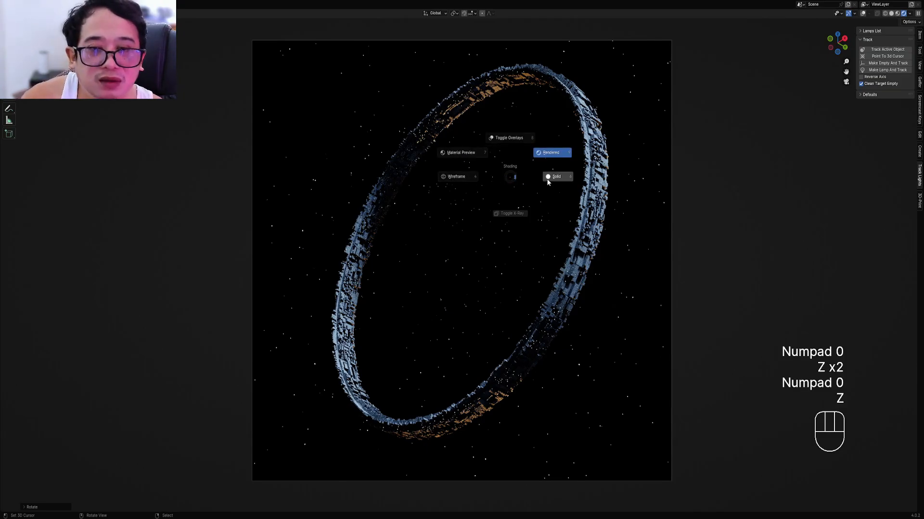
click(548, 178)
key(KP_0)
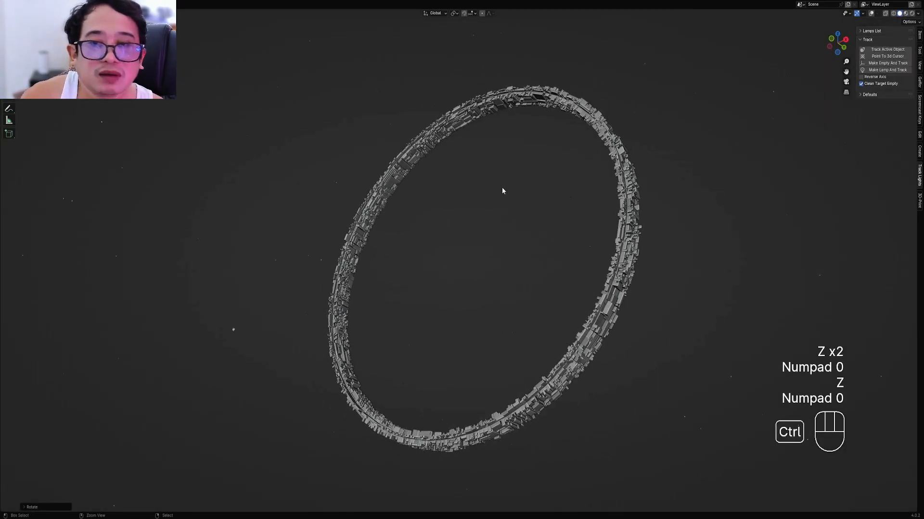
key(ctrl+space)
key(ctrl+s)
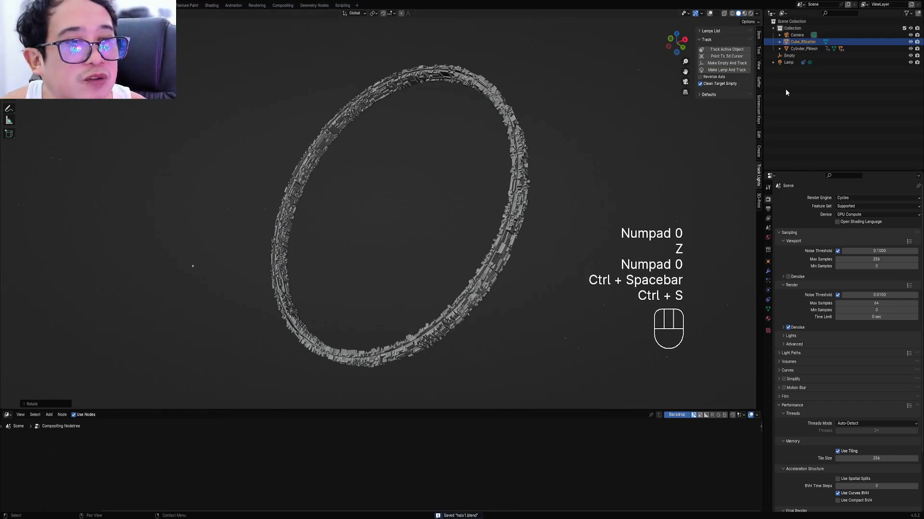
Try moving the ring's parent object Cylinder_PMesh together with its parts, cancelling the move
click(796, 48)
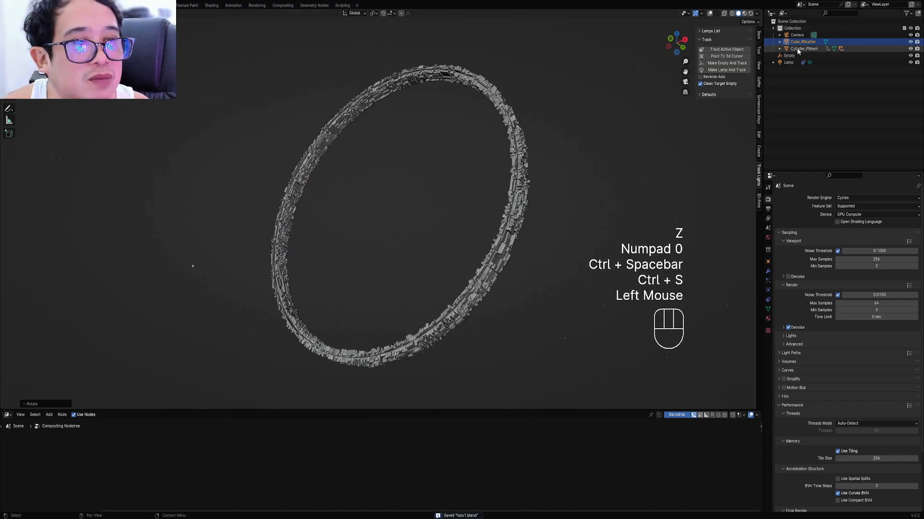
scroll(555, 140, down, 2)
key(g)
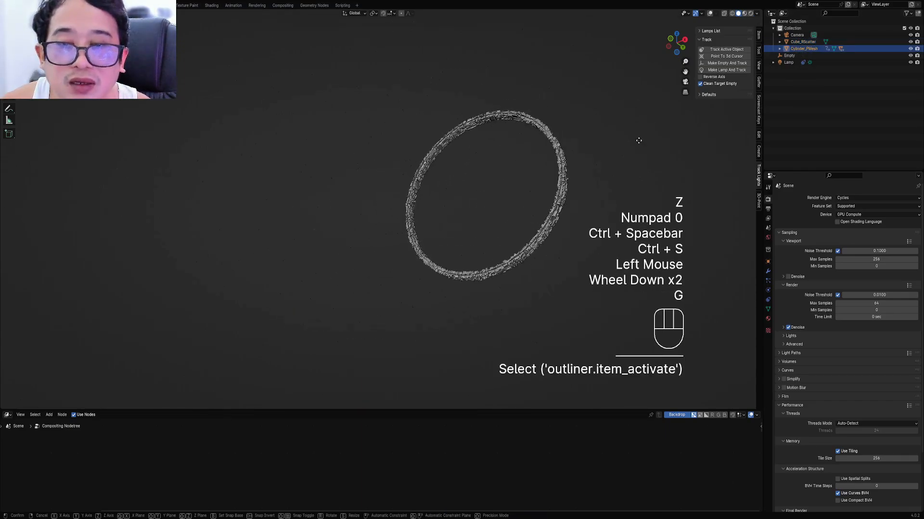
click(520, 146)
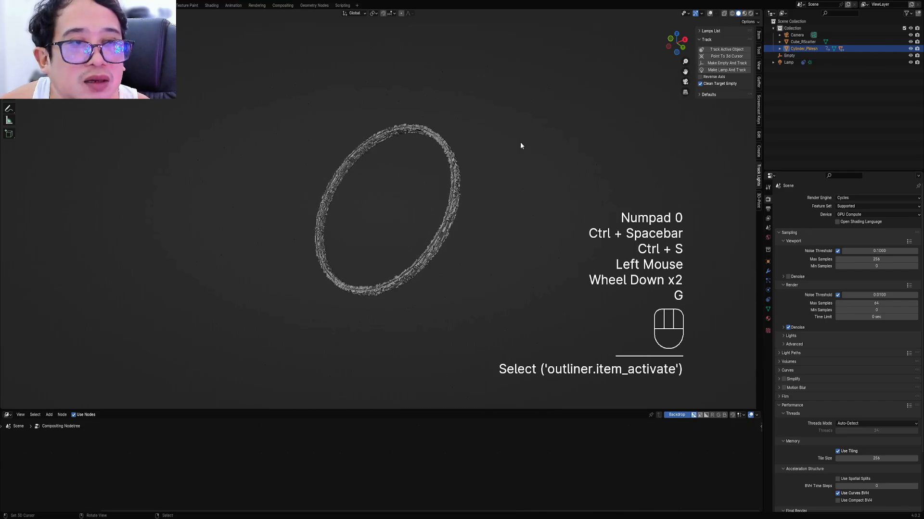
scroll(521, 144, up, 2)
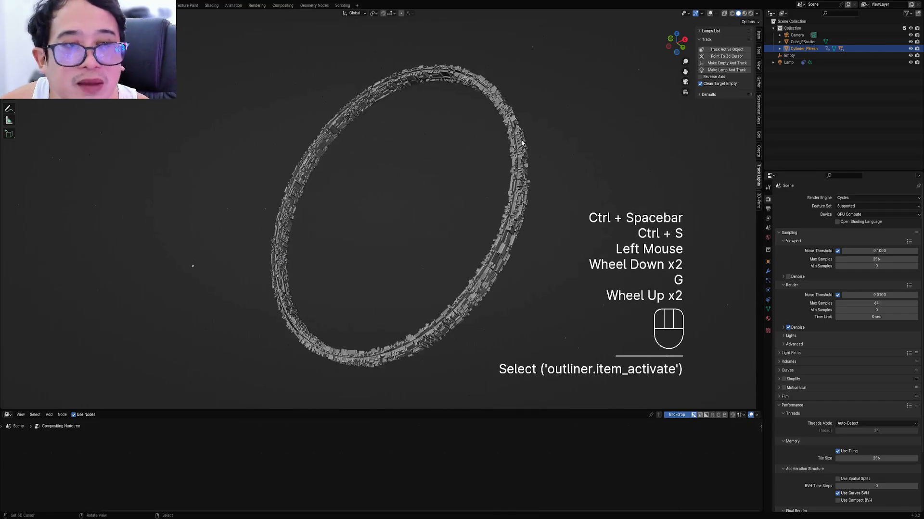
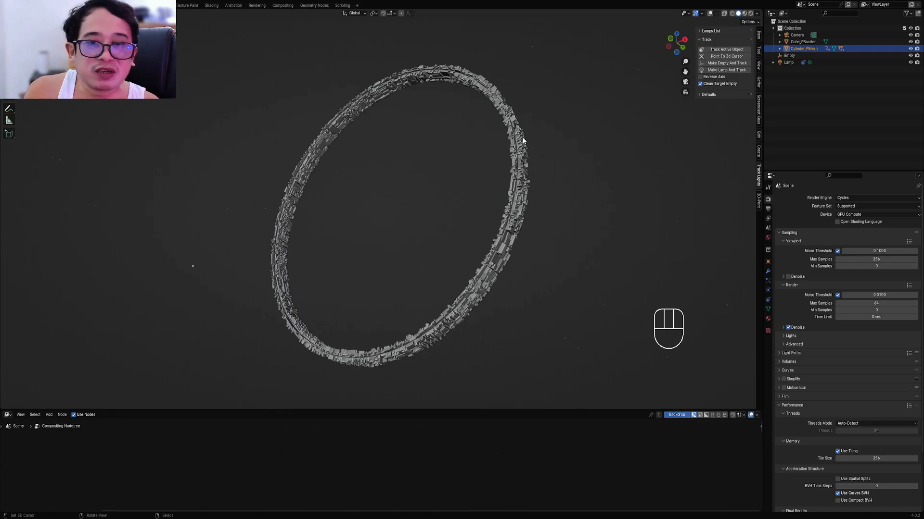
Examine the child objects of Cylinder_PMesh and the contents of Cylinder_PMesh.001, collapsing the hierarchy when done
click(780, 49)
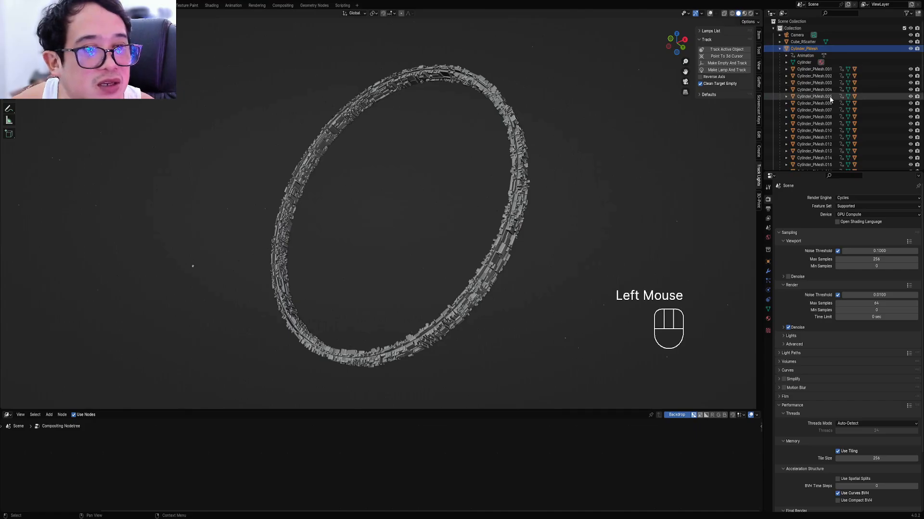
scroll(829, 98, down, 3)
scroll(829, 98, up, 5)
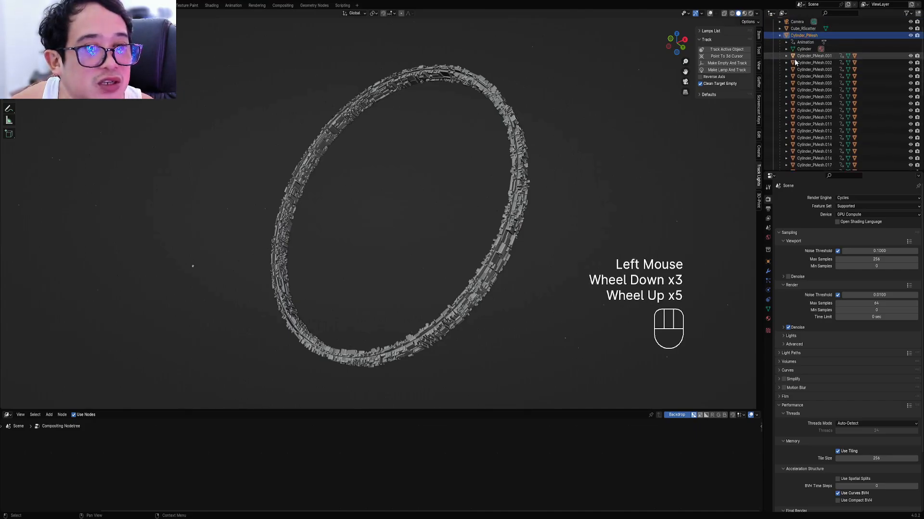
click(786, 56)
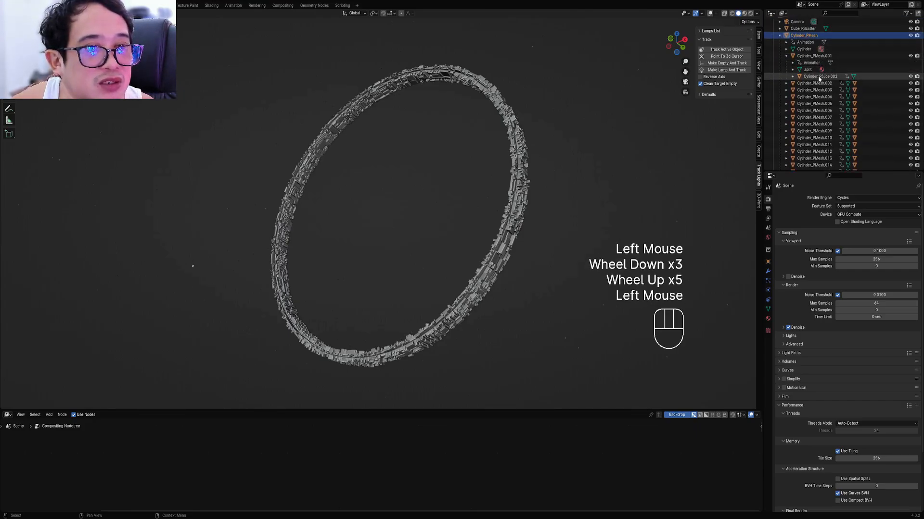
click(786, 55)
click(779, 36)
Save the file with Cylinder_PMesh selected, run Partition Mesh on it and review the resulting object list
click(797, 46)
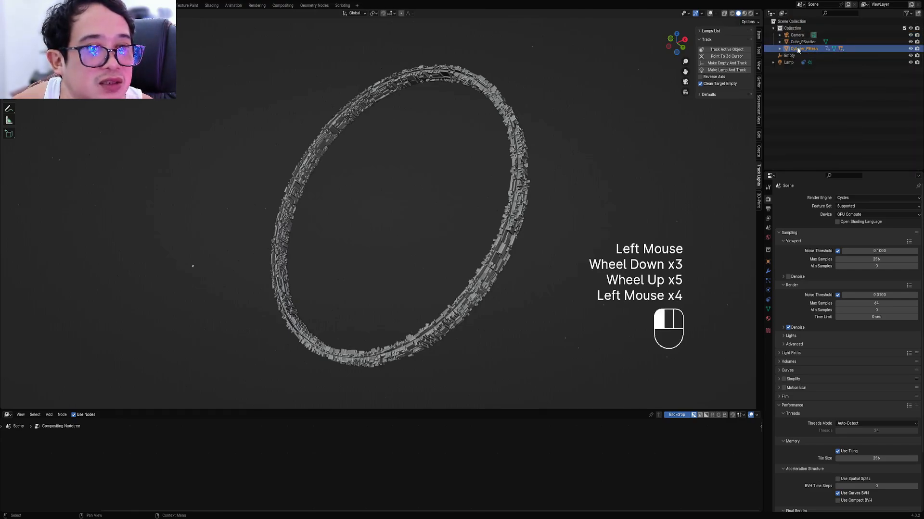
key(ctrl+s)
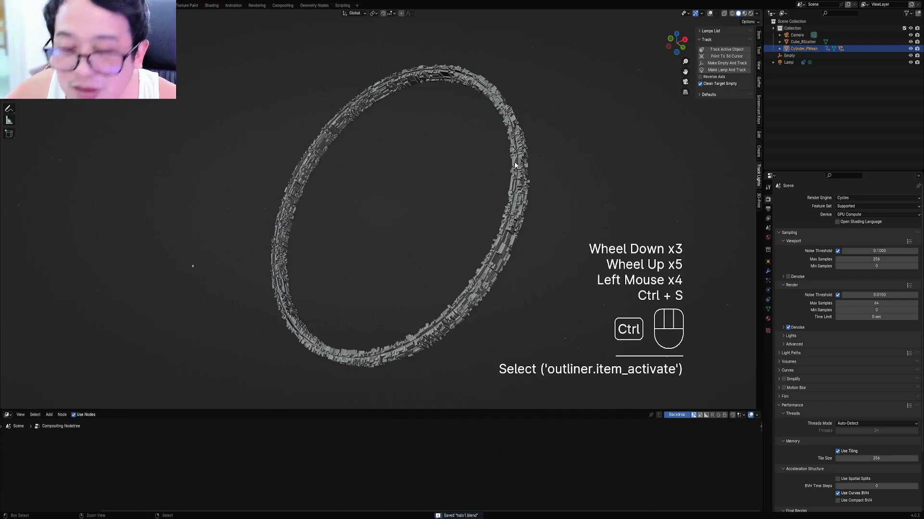
key(shift+q)
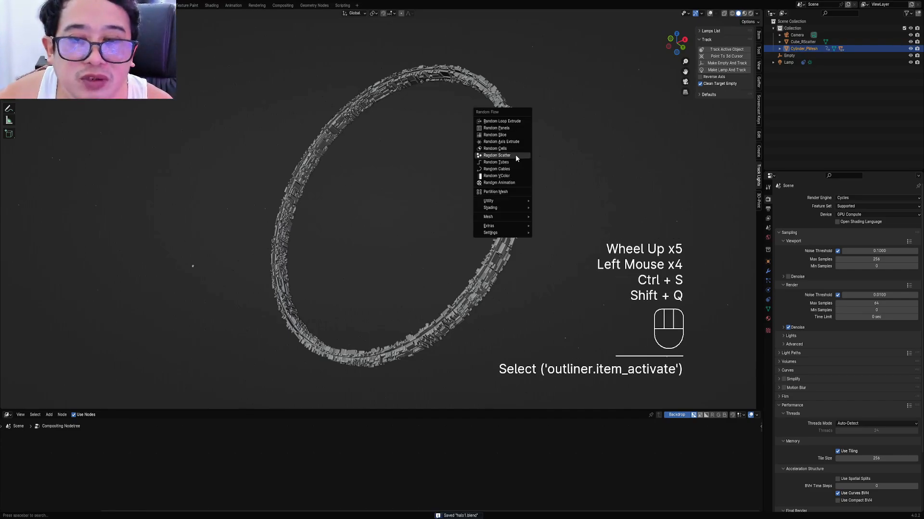
click(510, 191)
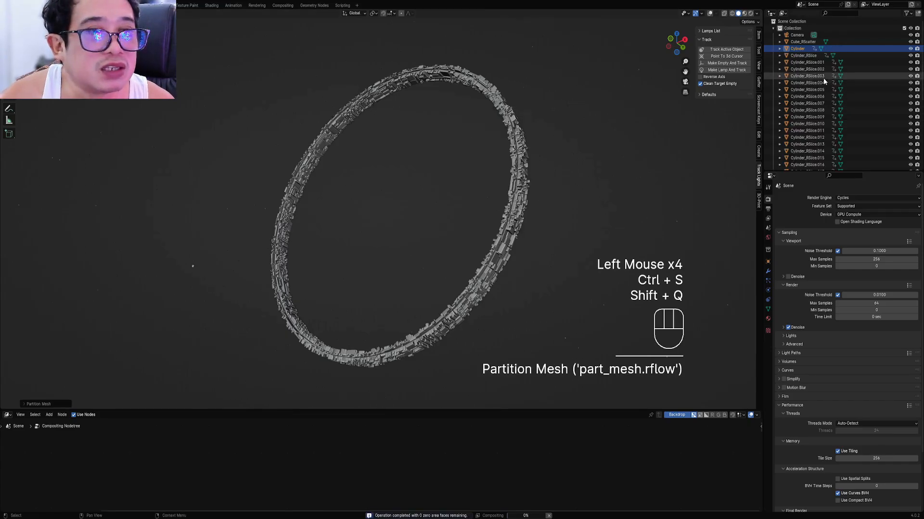
scroll(815, 63, down, 2)
scroll(814, 62, down, 4)
scroll(814, 72, up, 4)
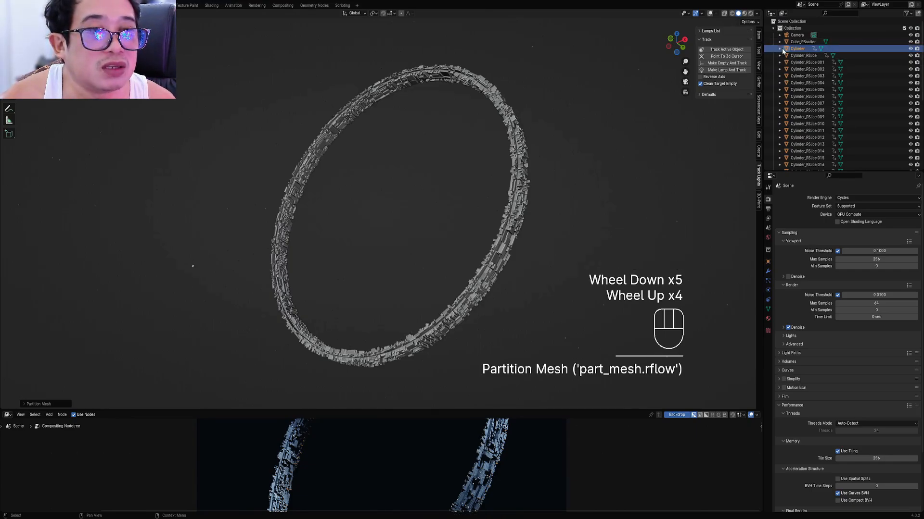
Examine the Cylinder object's contents in the hierarchy and test-move it to identify its part of the ring, cancelling the move
click(780, 49)
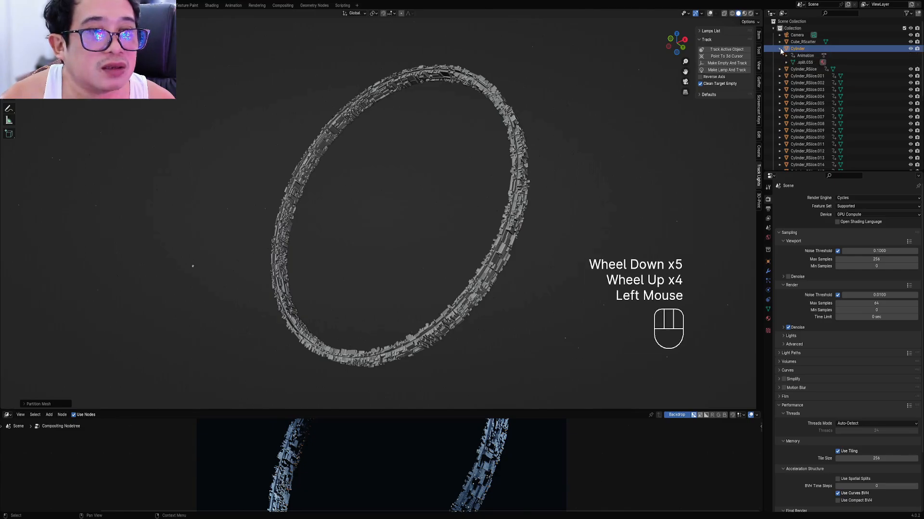
click(781, 49)
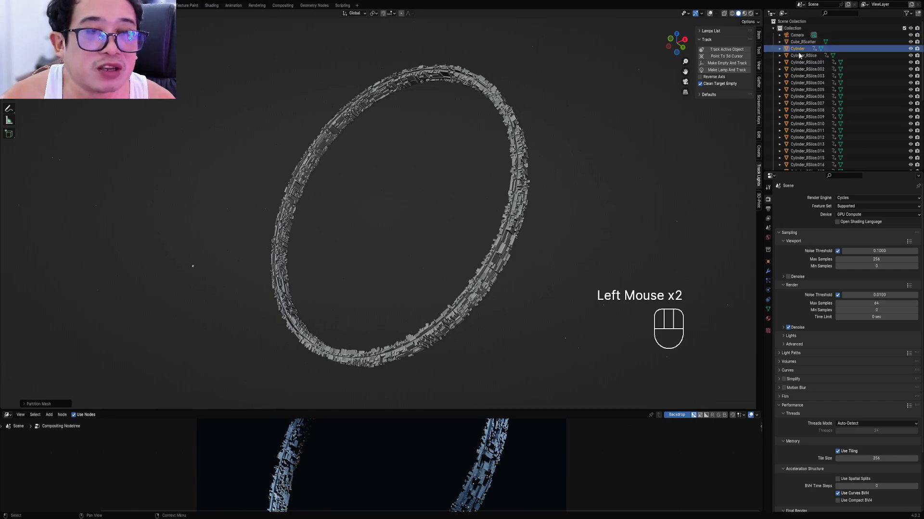
scroll(801, 121, down, 3)
scroll(802, 121, up, 3)
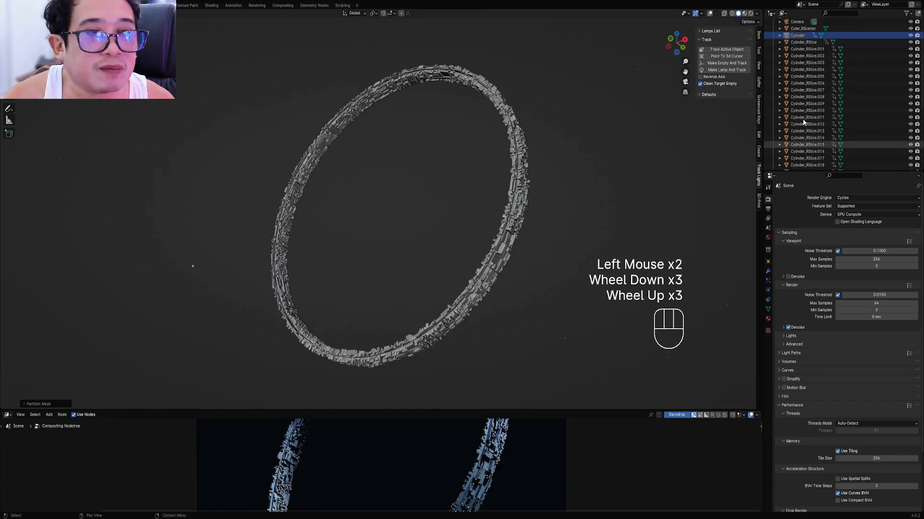
scroll(803, 119, up, 2)
middle_drag(634, 134, 538, 163)
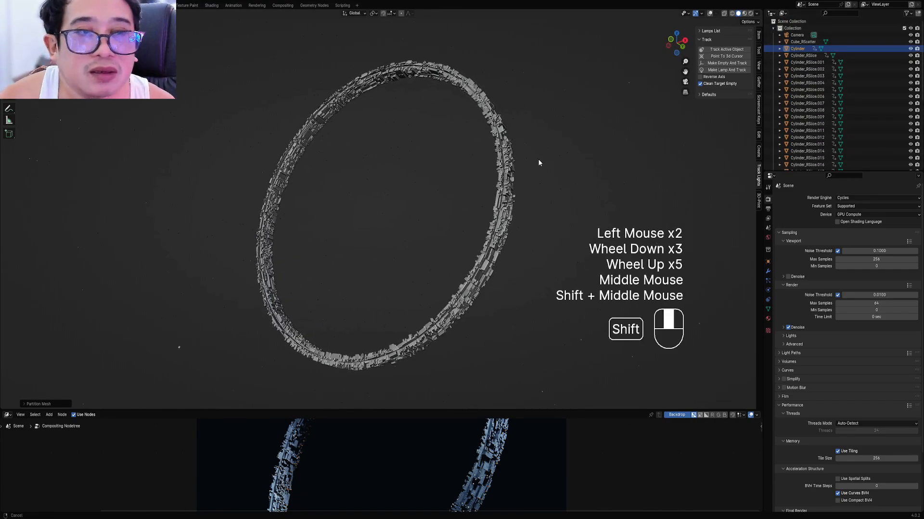
key(g)
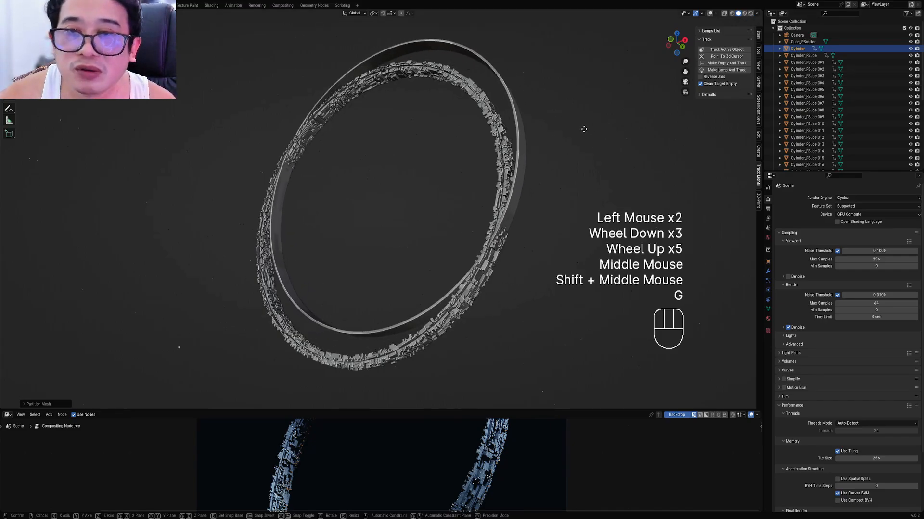
right_click(584, 139)
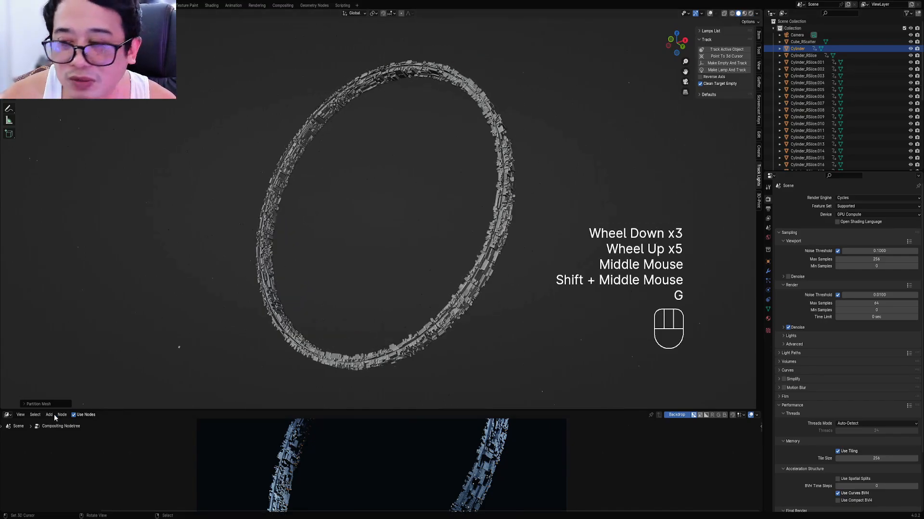
Switch the node area to the Shader Editor, unlink rflow_panel_hard_uv from Cylinder and give it a new material
click(12, 417)
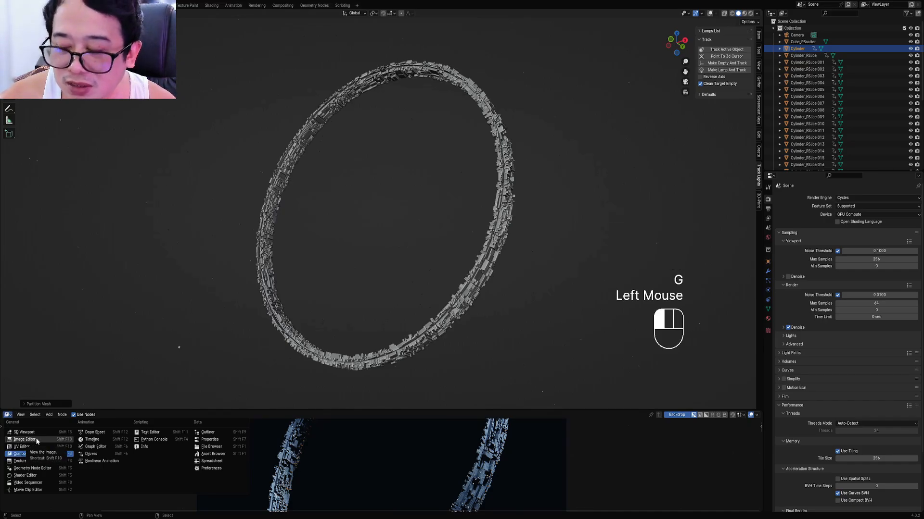
click(25, 476)
key(g)
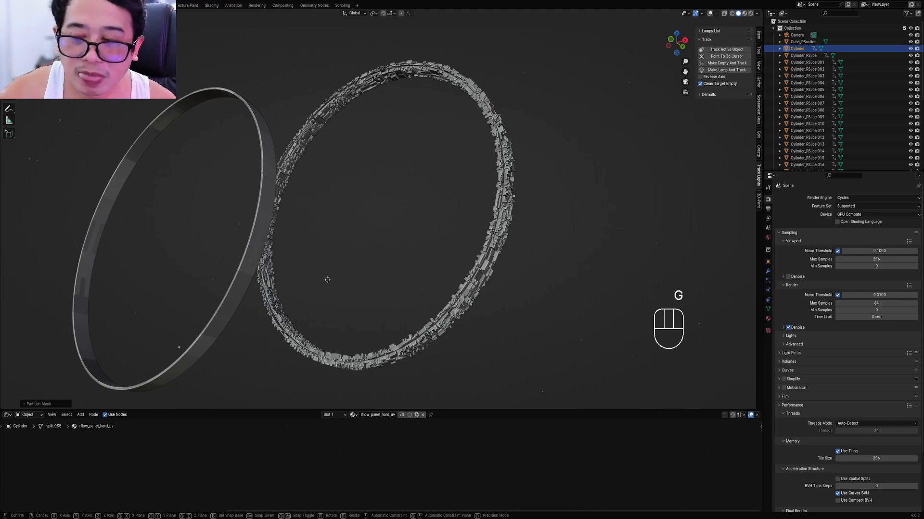
right_click(443, 259)
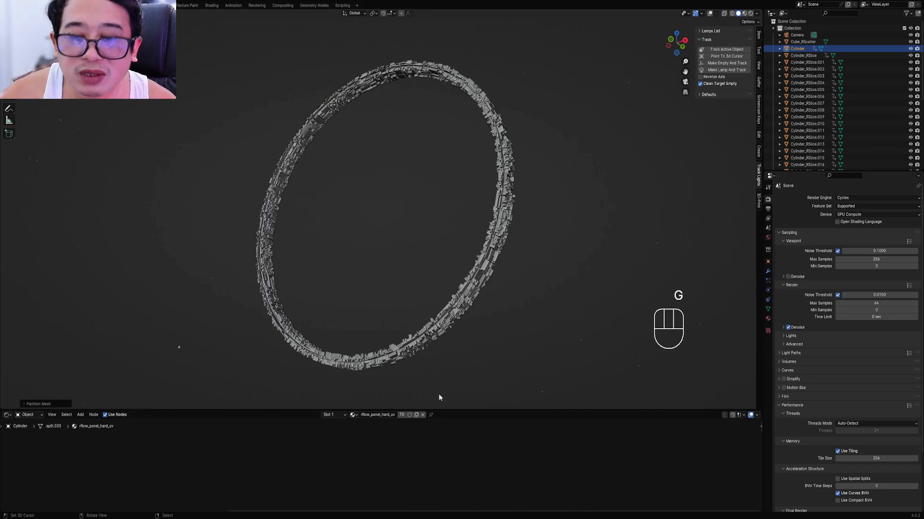
click(423, 415)
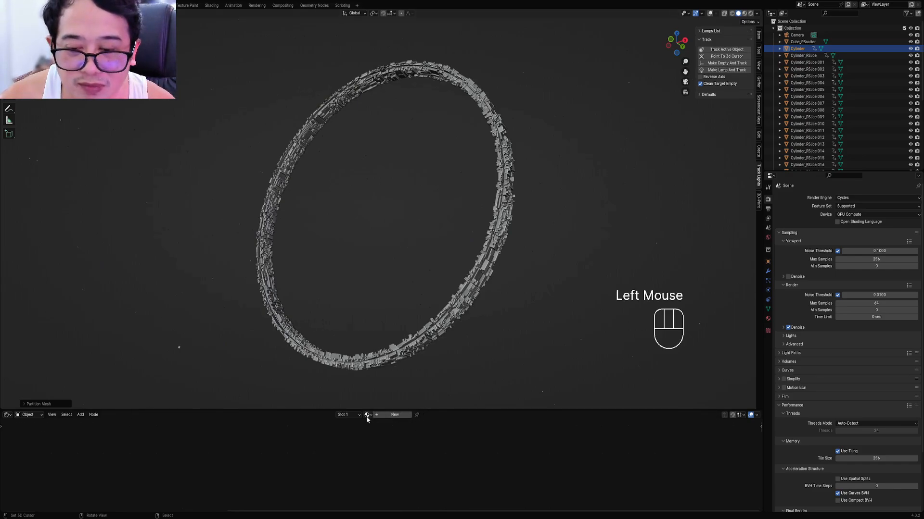
click(396, 413)
Replace the new material's Principled BSDF with an Emission shader connected to the Material Output's Surface input
key(a)
key(KP_Decimal)
scroll(365, 445, up, 1)
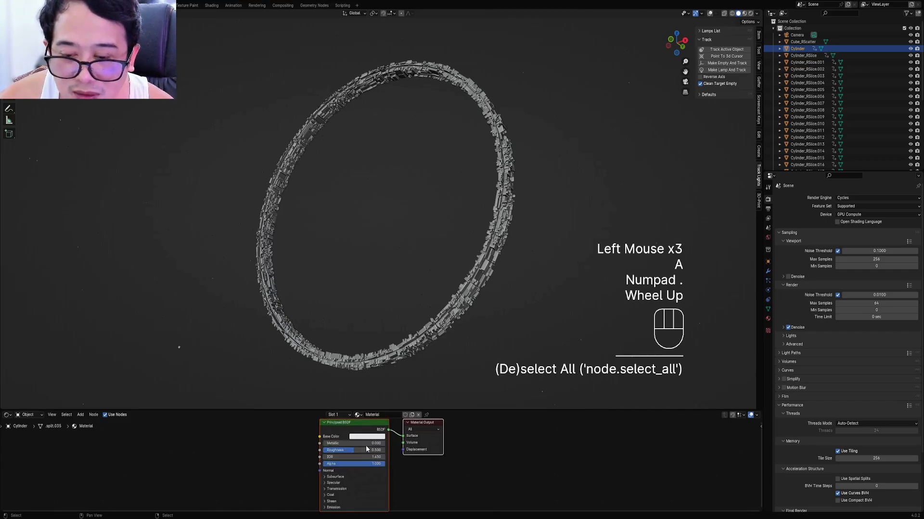
middle_drag(366, 445, 371, 473)
scroll(372, 473, up, 1)
key(ctrl+space)
scroll(418, 330, up, 1)
click(412, 241)
key(x)
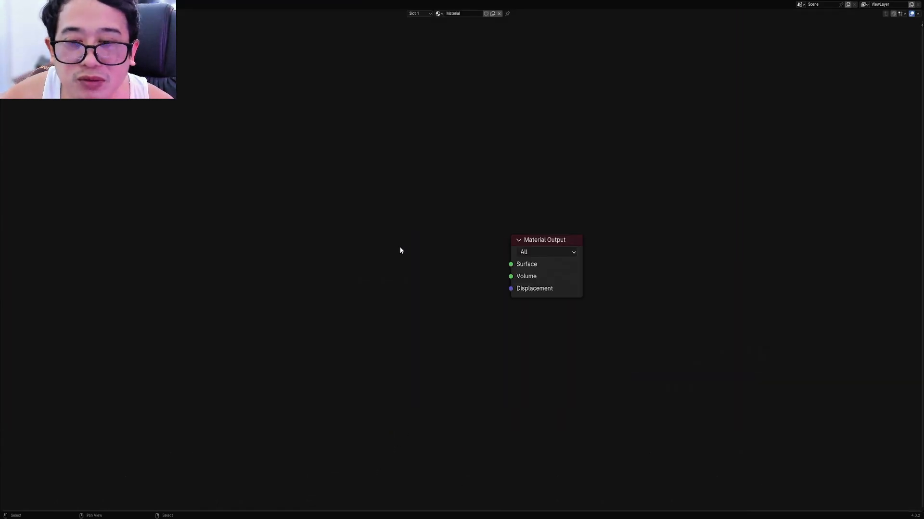
key(shift+a)
mouse_move(385, 286)
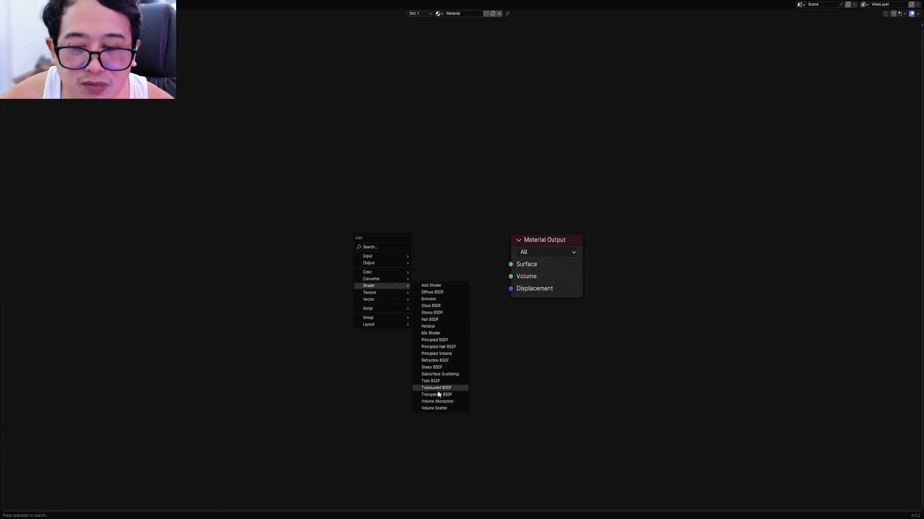
click(429, 299)
click(373, 291)
drag(452, 310, 510, 264)
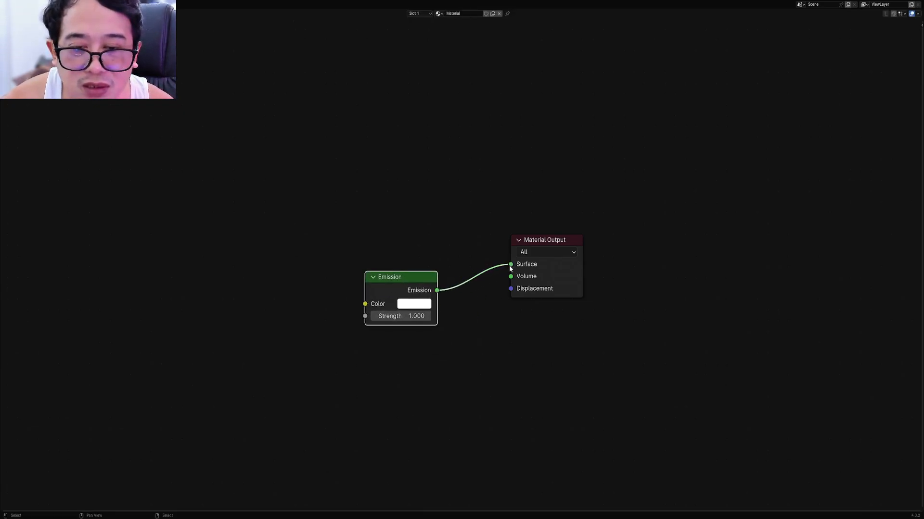
Restore the full workspace with rendered shading and set the Emission strength to 20
key(ctrl+space)
key(z)
click(480, 191)
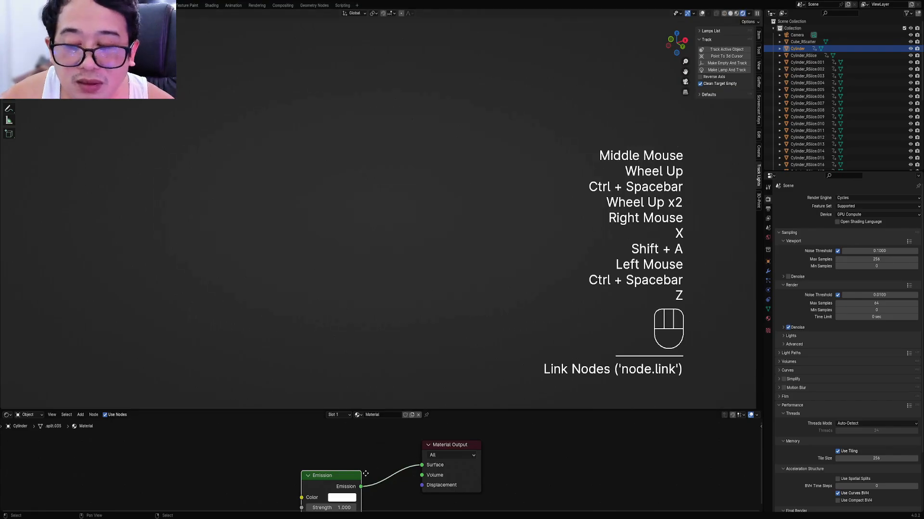
middle_drag(365, 474, 392, 407)
middle_drag(495, 357, 479, 342)
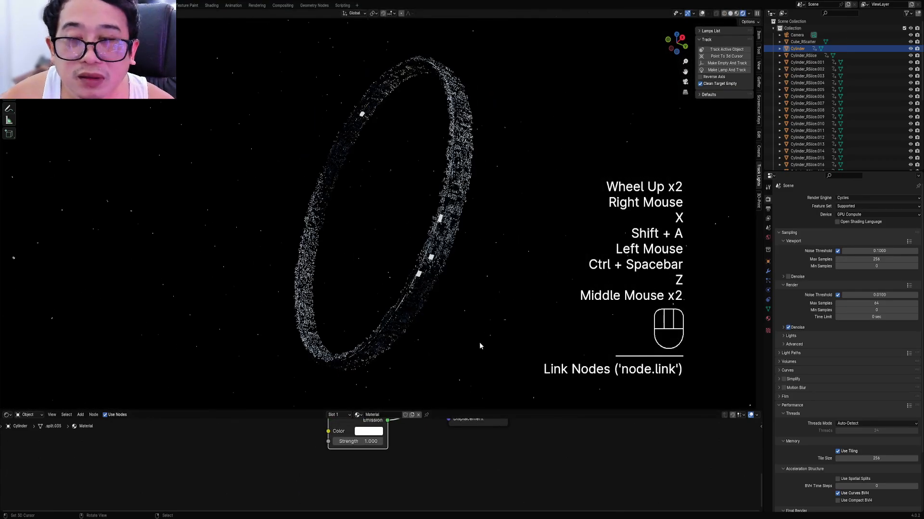
click(372, 441)
text(20)
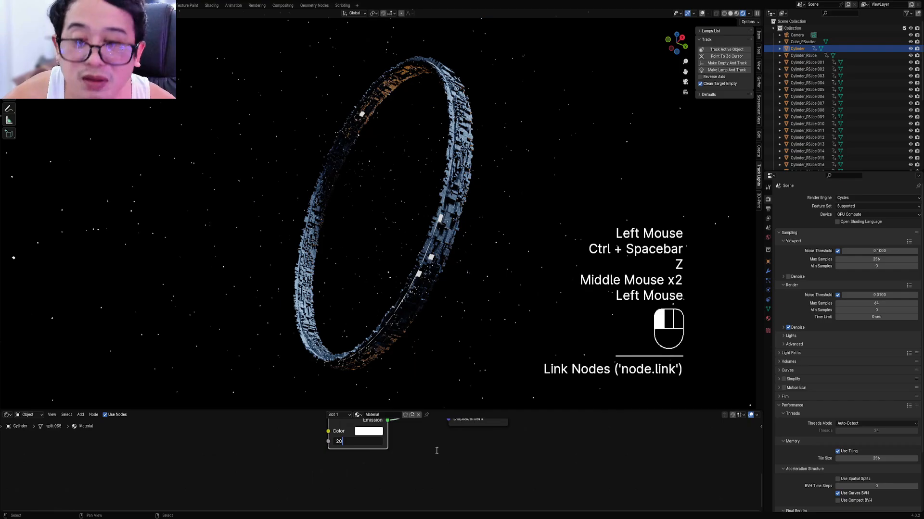
key(Return)
key(shift+alt+z)
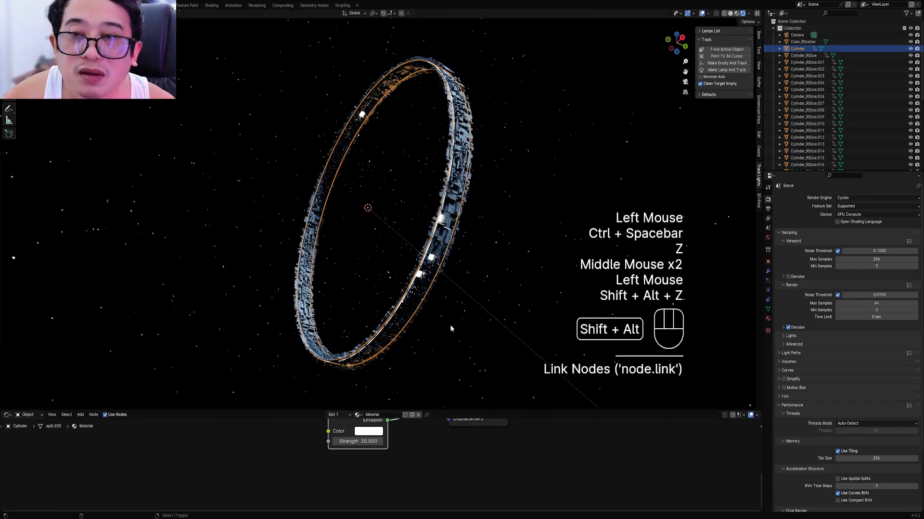
key(shift+alt+z)
Set the Emission color to a saturated orange, then return to solid shading and save the file
click(373, 431)
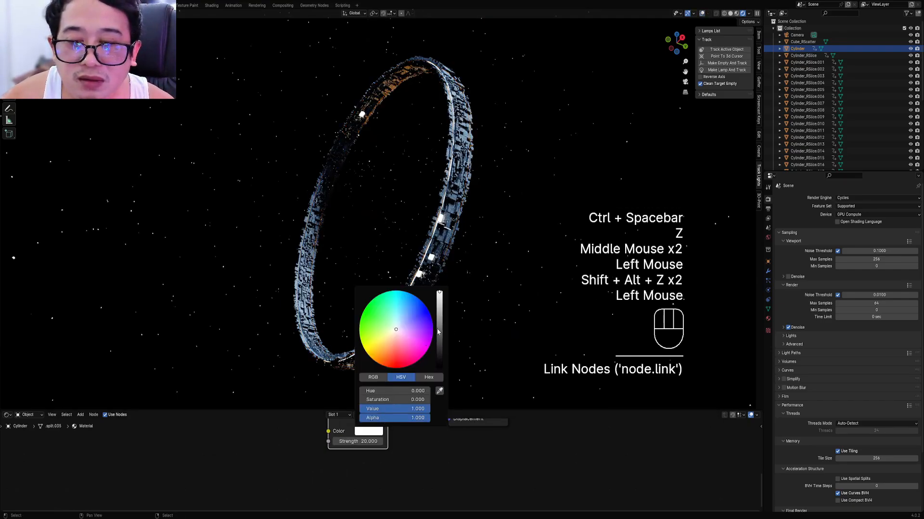
drag(438, 331, 439, 292)
drag(396, 330, 379, 364)
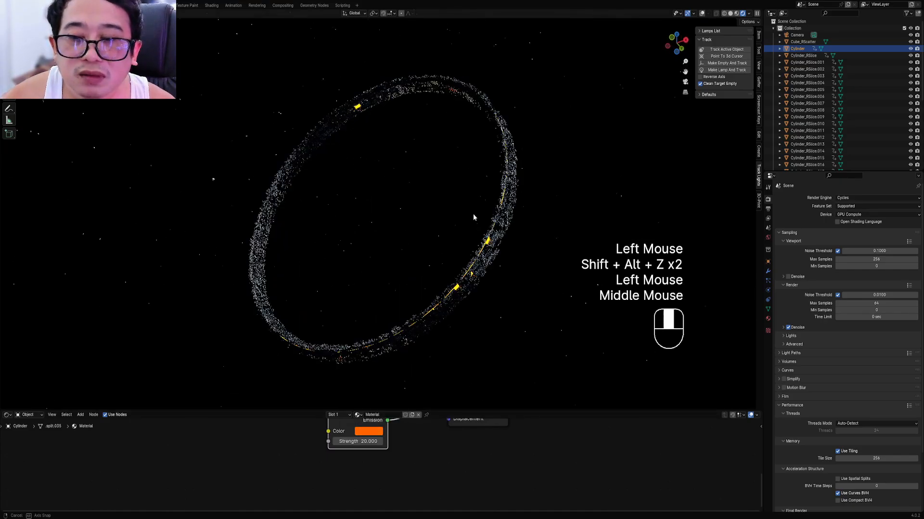
middle_drag(474, 215, 476, 239)
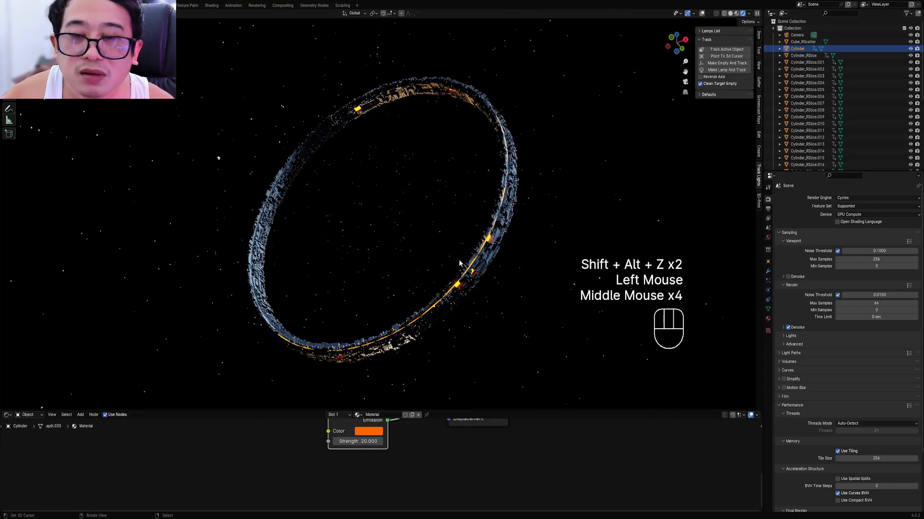
key(z)
key(ctrl+s)
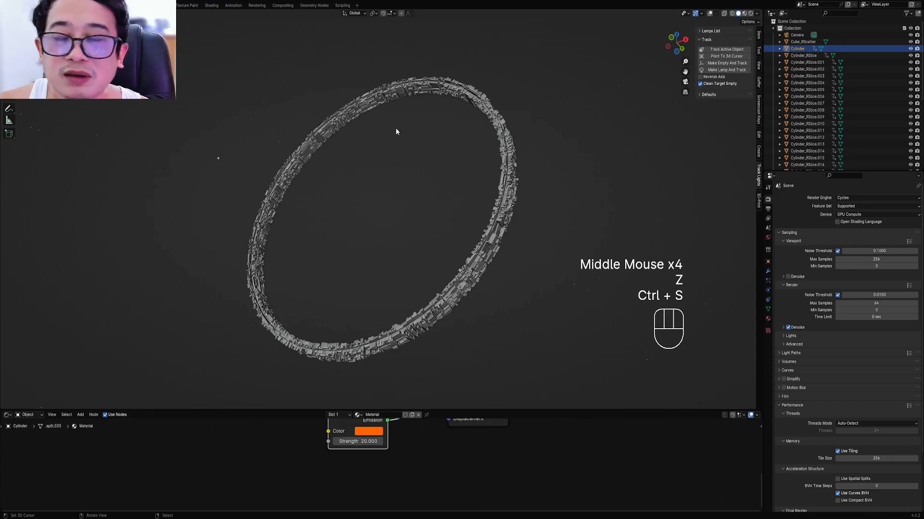
Inspect the emissive inner cylinder between the ring's panels in rendered shading and return to a close solid view
key(z)
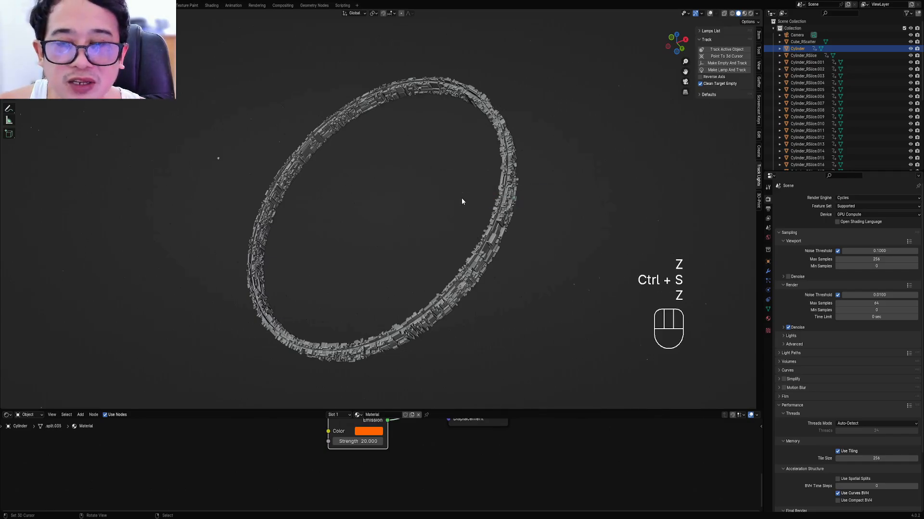
mouse_move(460, 198)
shift+middle_down()
mouse_move(519, 241)
mouse_move(530, 231)
shift+middle_up()
scroll(461, 198, up, 2)
scroll(460, 198, up, 3)
key(z)
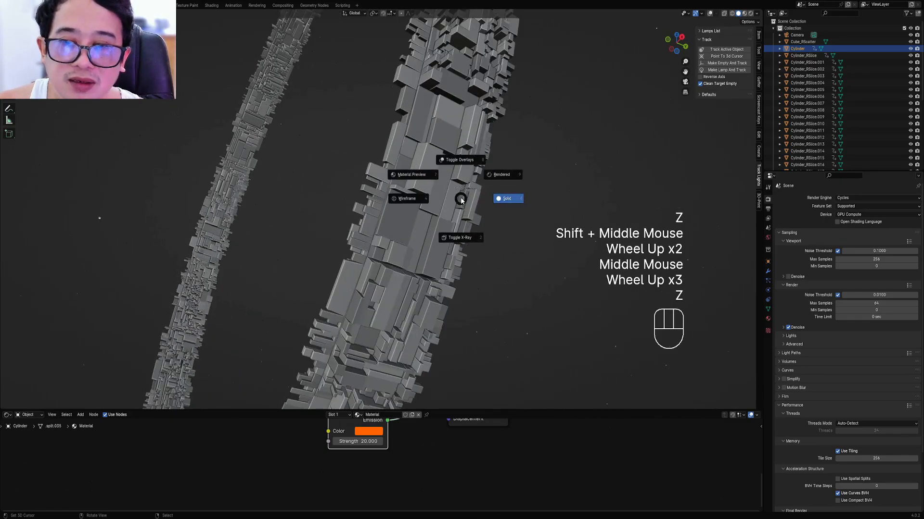
click(504, 174)
scroll(503, 171, down, 2)
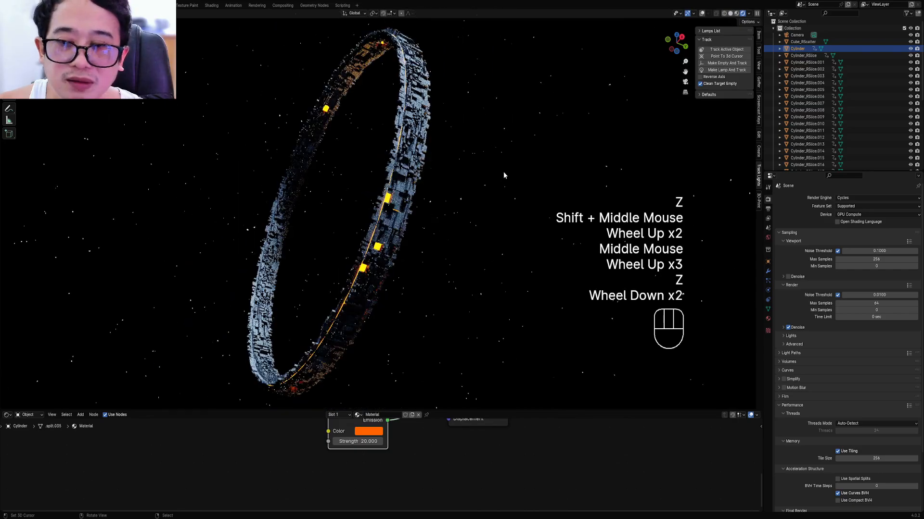
key(z)
click(464, 207)
shift+middle_drag(424, 253, 409, 236)
scroll(403, 227, up, 2)
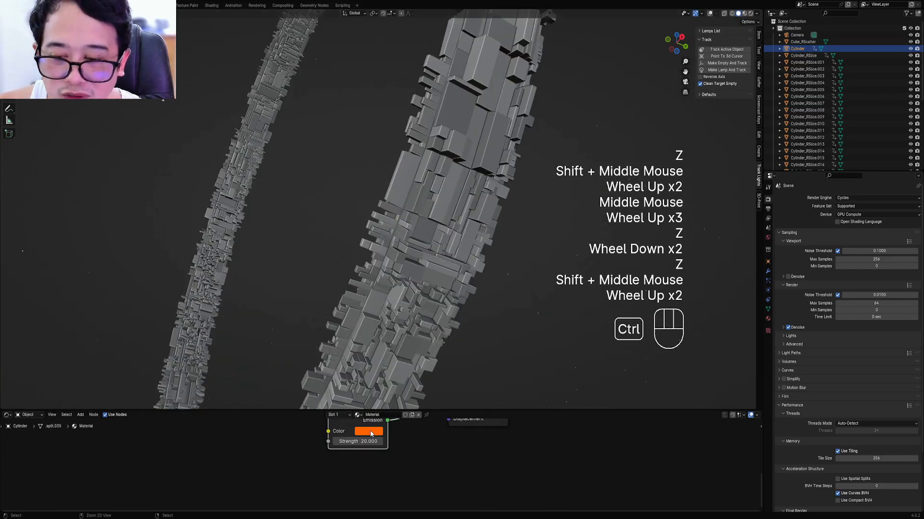
Maximize the Shader Editor and add an Image Texture with Mapping and Texture Coordinate nodes feeding the Emission color
key(ctrl+space)
scroll(339, 277, down, 3)
scroll(313, 243, up, 4)
middle_drag(279, 218, 370, 242)
scroll(357, 252, up, 3)
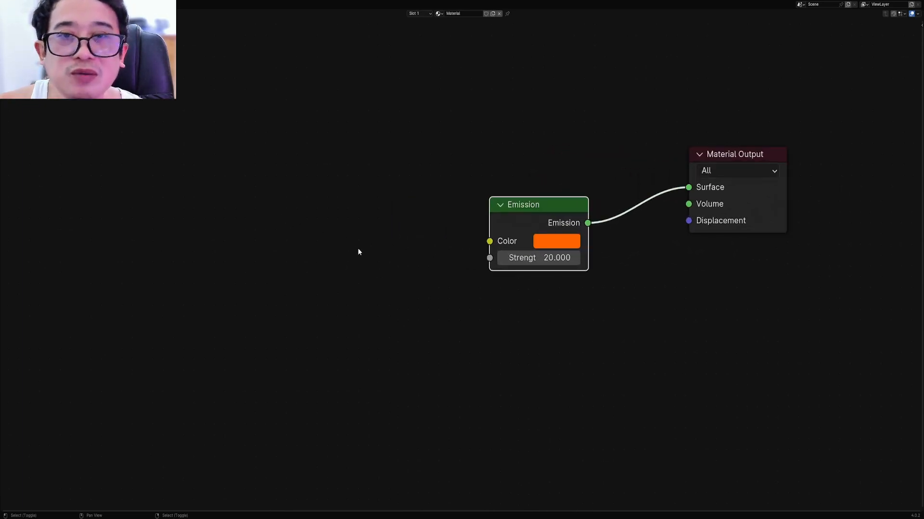
key(shift+a)
key(shift+a)
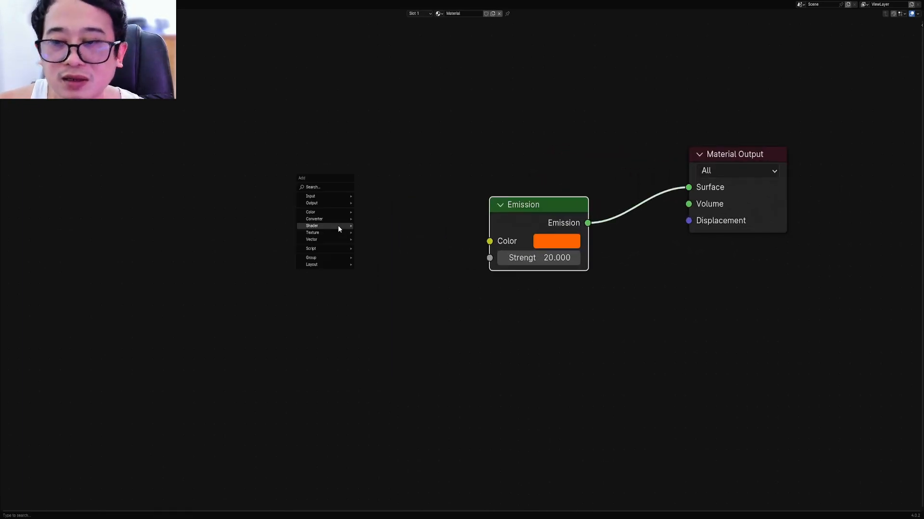
key(ctrl+t)
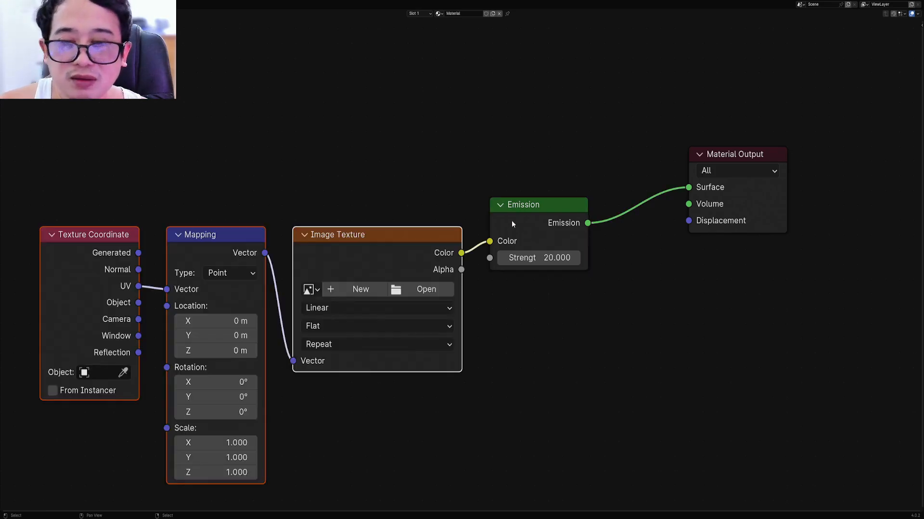
scroll(376, 316, up, 1)
click(303, 291)
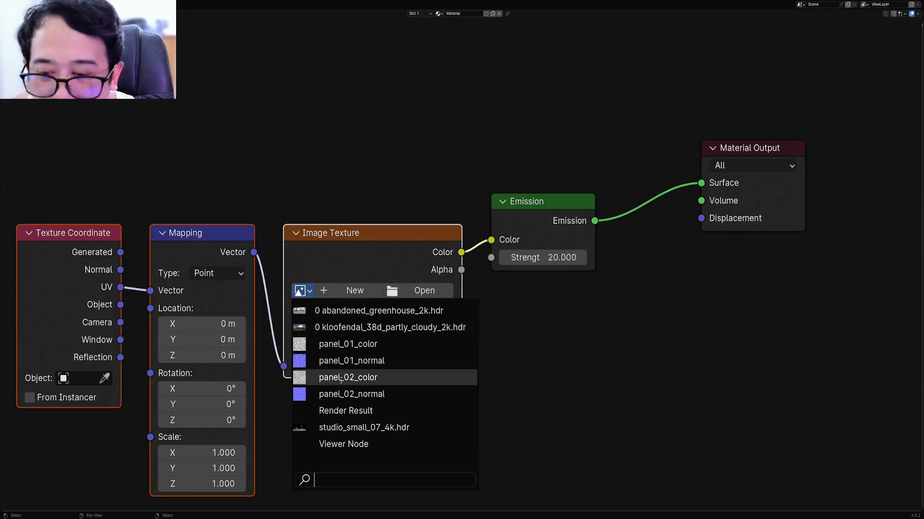
click(369, 147)
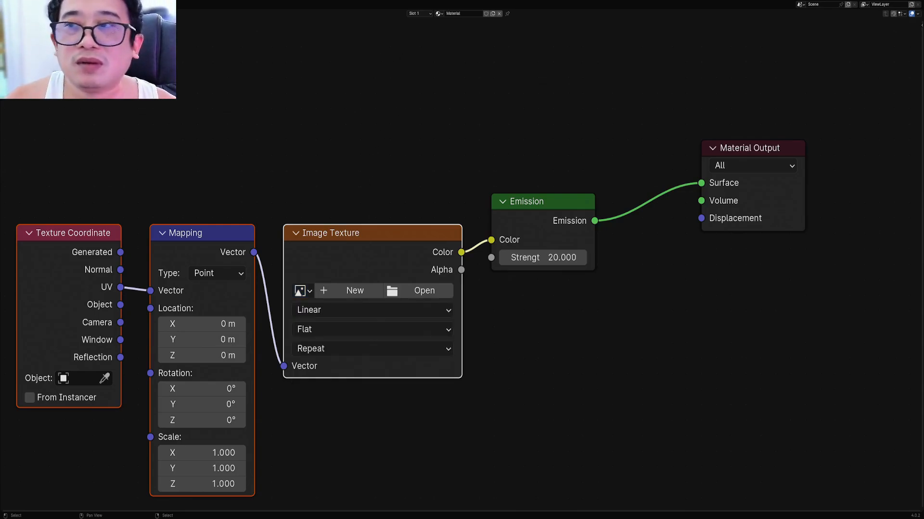
click(369, 146)
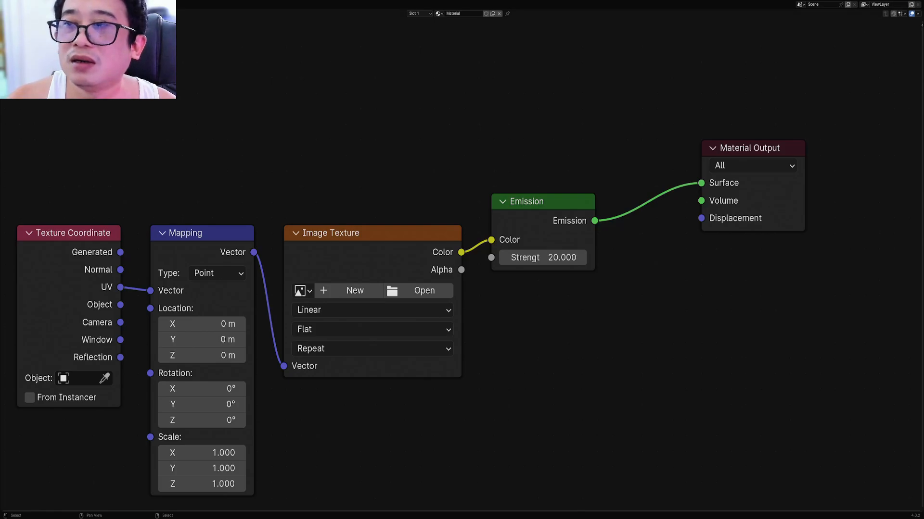
Switch the maximized area to the Image Editor and display the panel_02_color image to examine its panel pattern
click(9, 13)
click(29, 38)
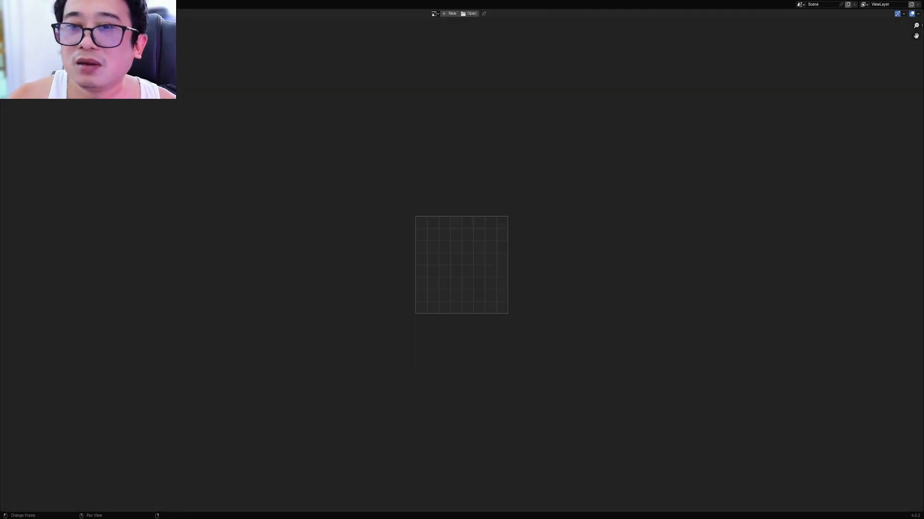
click(435, 14)
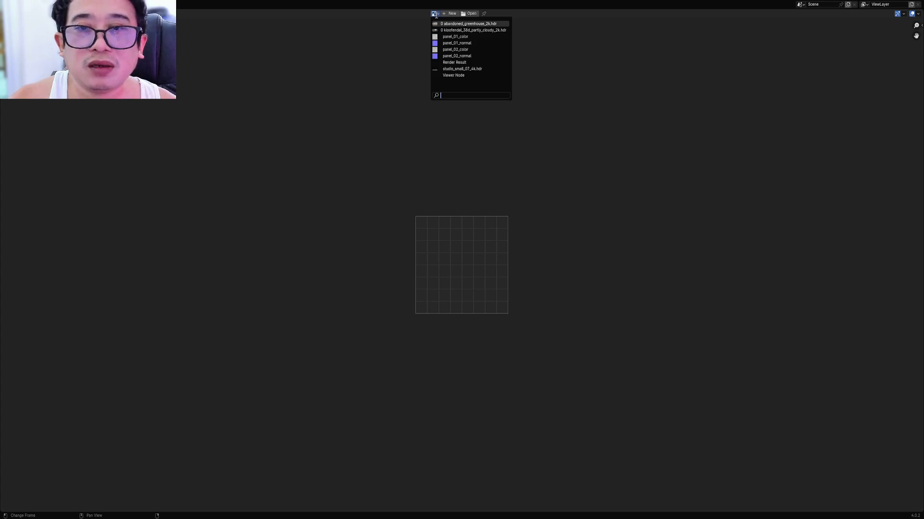
click(440, 49)
scroll(435, 168, down, 4)
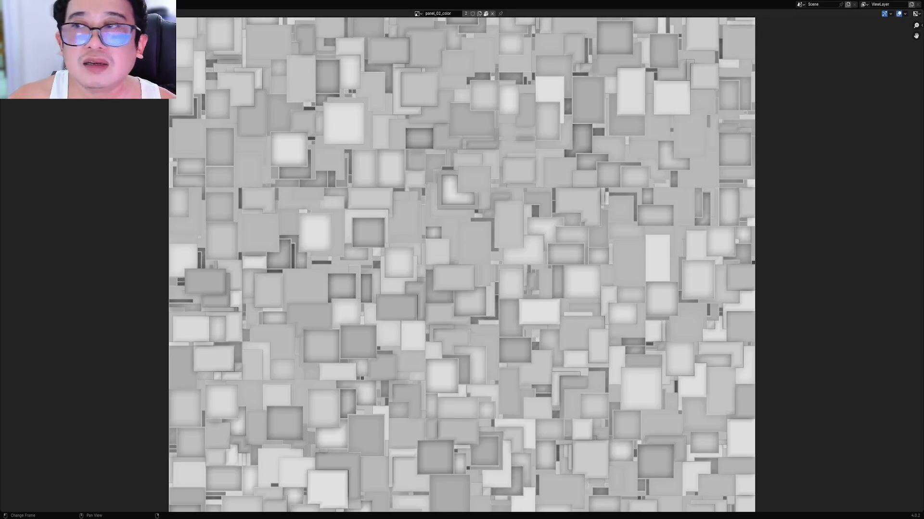
Return to the Shader Editor and load the panel_02_color image into the Image Texture node
click(9, 14)
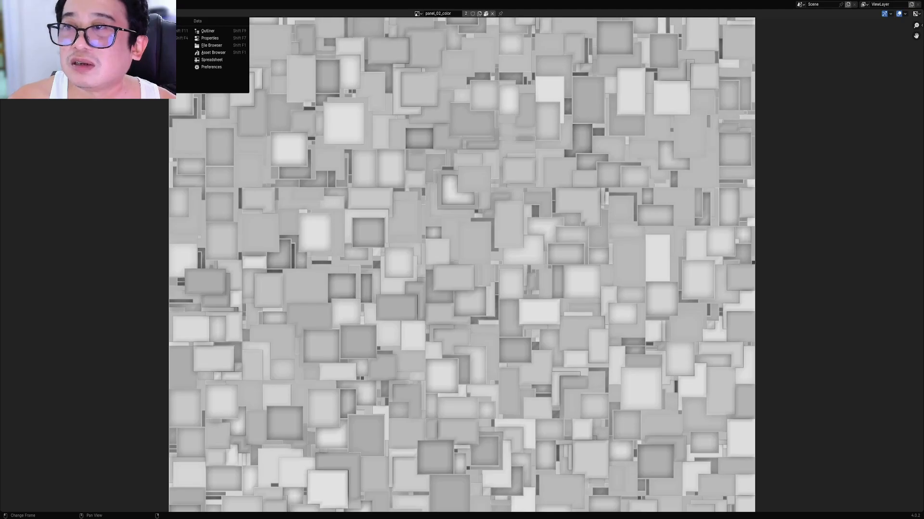
click(29, 74)
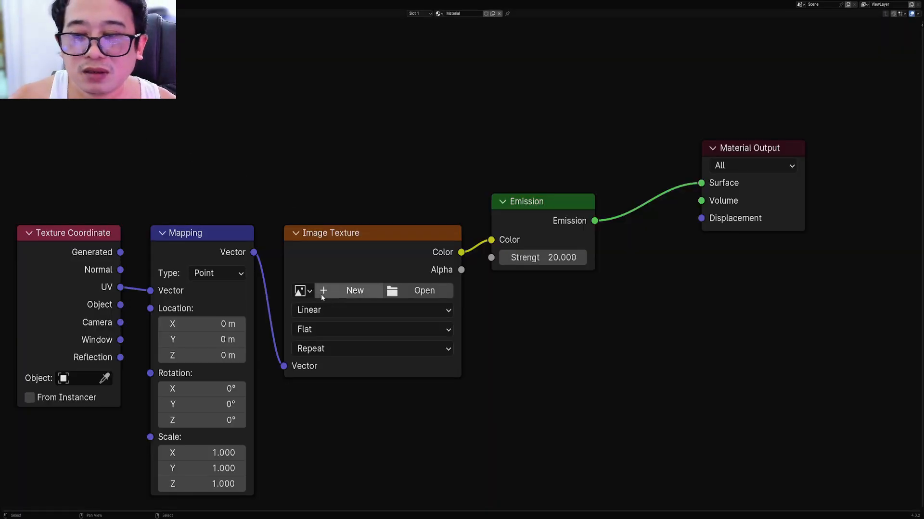
click(305, 291)
click(462, 378)
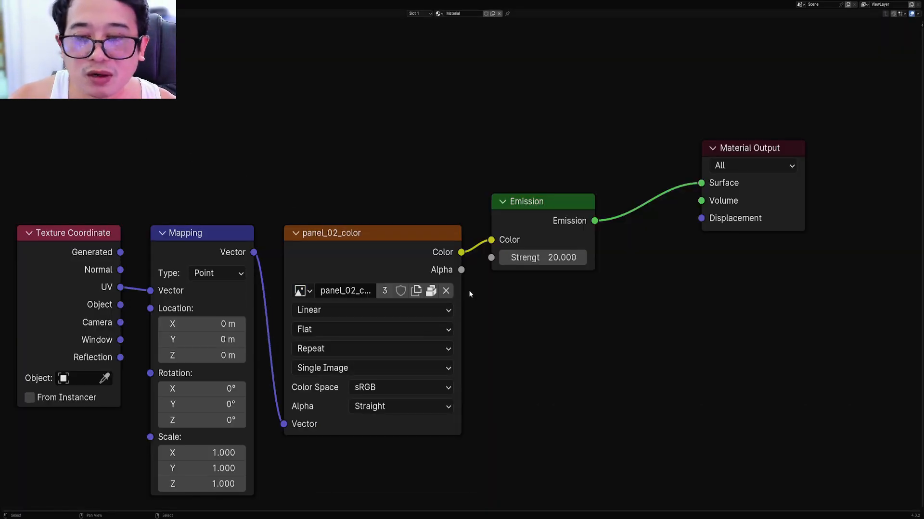
Insert a Color Ramp node between the panel_02_color texture and the Emission node's color
scroll(468, 290, down, 1)
key(shift+a)
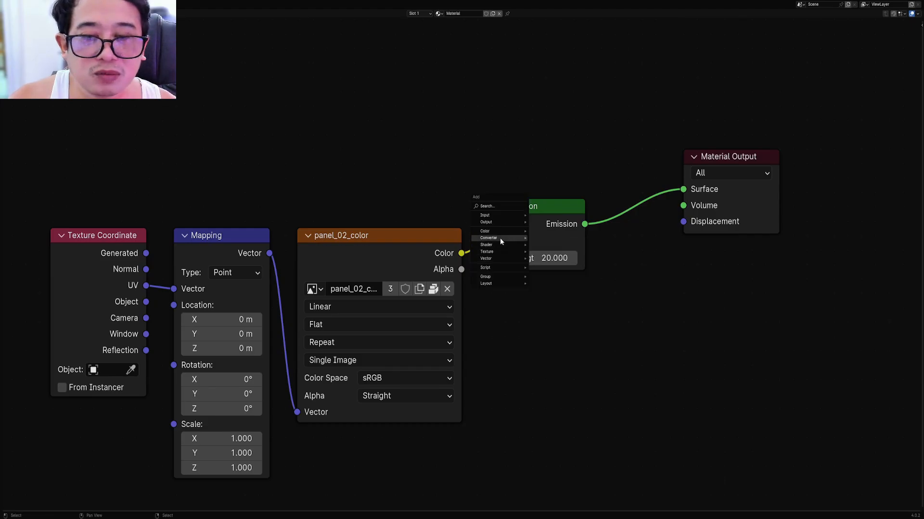
mouse_move(500, 238)
click(548, 251)
click(648, 265)
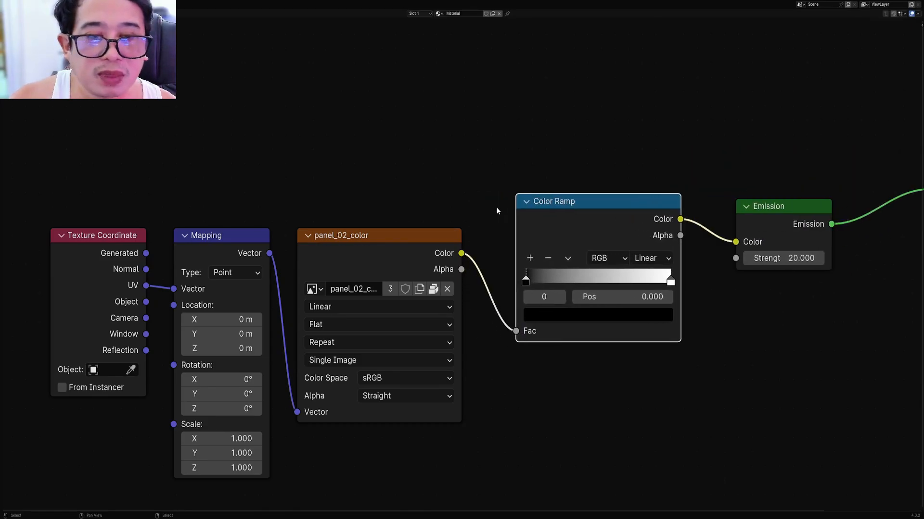
Copy the Emission node's orange to the Color Ramp's white stop and reconnect the ramp to the Emission color
scroll(642, 228, down, 1)
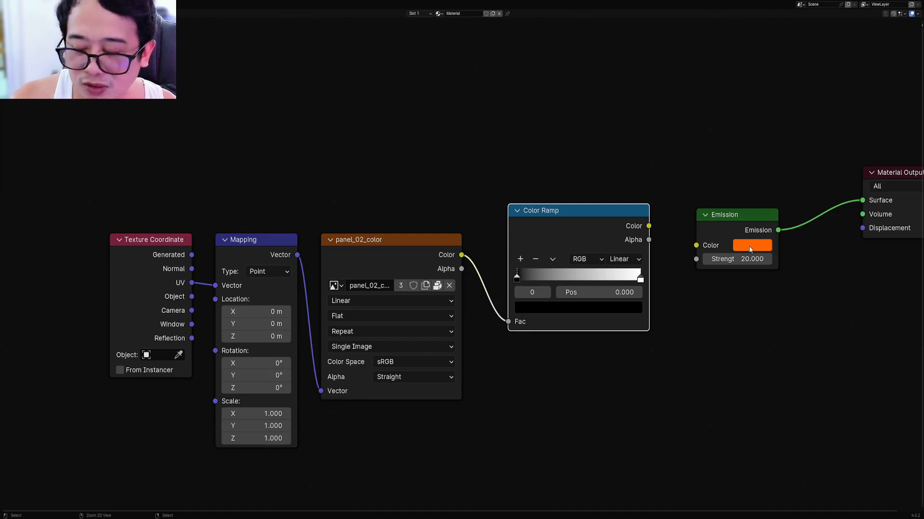
click(548, 292)
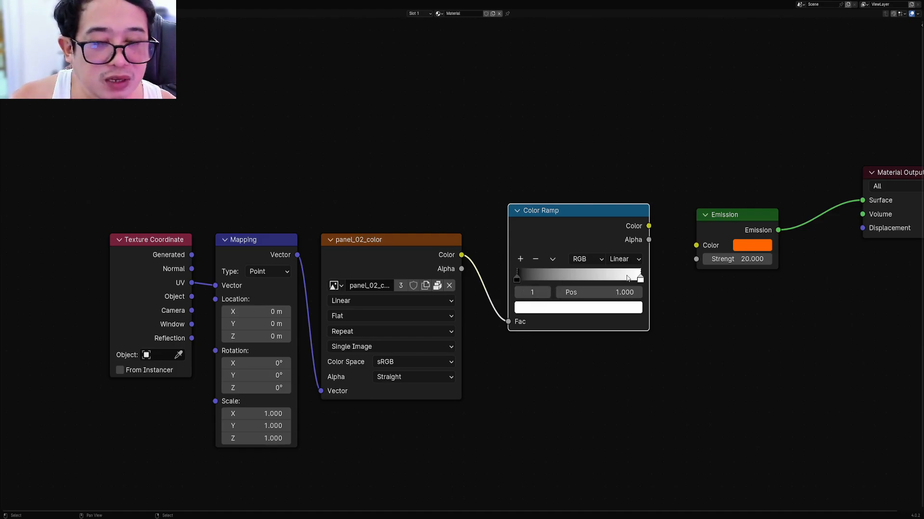
key(ctrl+v)
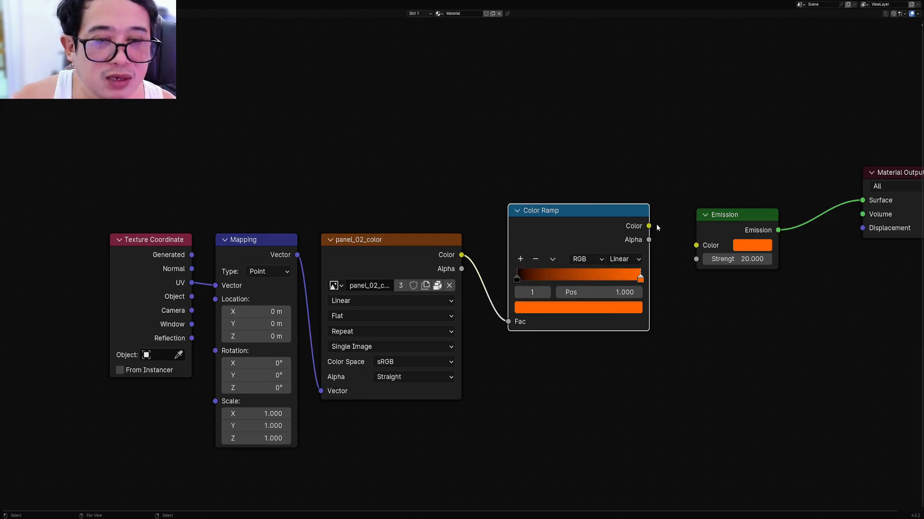
drag(655, 226, 697, 246)
ctrl+middle_drag(697, 245, 579, 233)
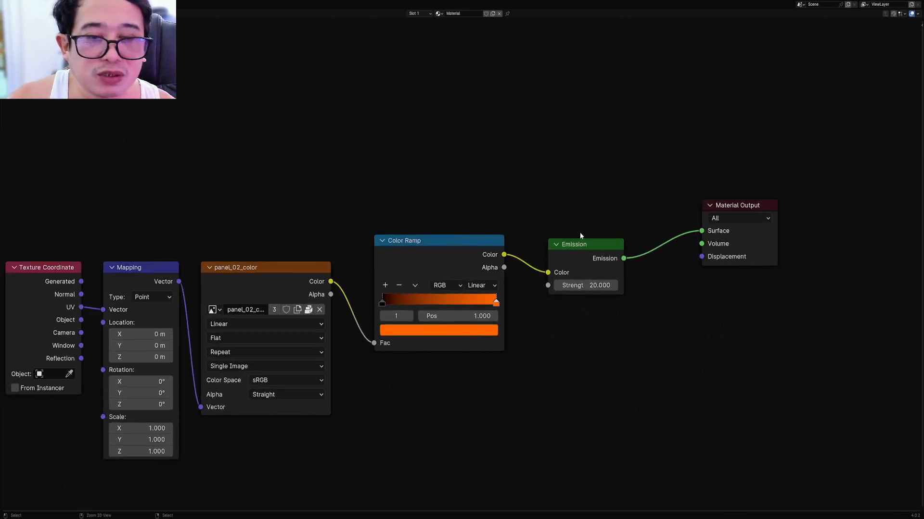
Restore the full layout with rendered shading and set the Mapping scale to 10 on X, Y and Z
key(ctrl+space)
key(z)
scroll(511, 181, down, 1)
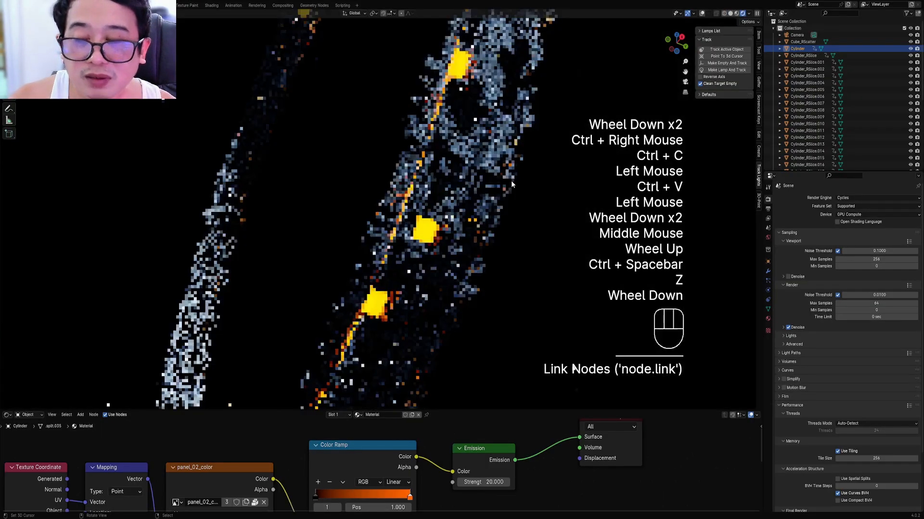
scroll(289, 476, down, 2)
middle_drag(255, 495, 380, 425)
scroll(380, 425, up, 1)
middle_drag(336, 503, 331, 460)
scroll(331, 461, up, 1)
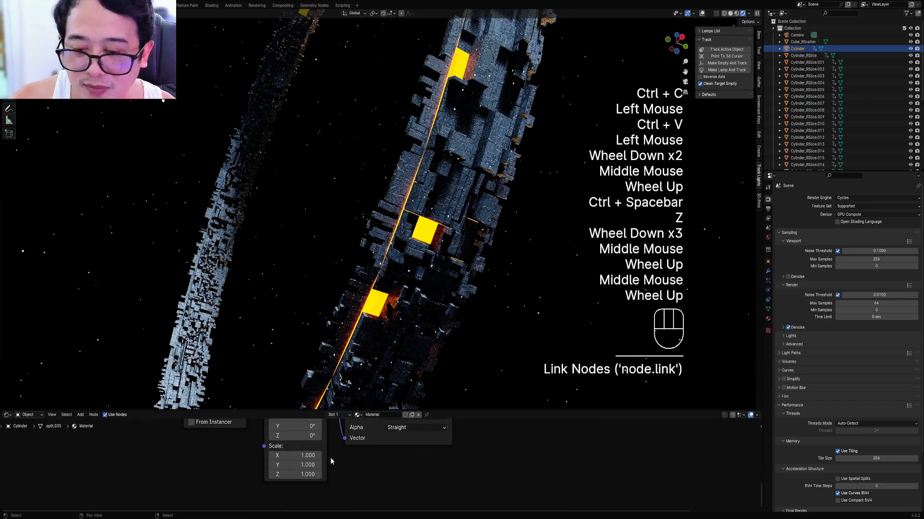
click(301, 455)
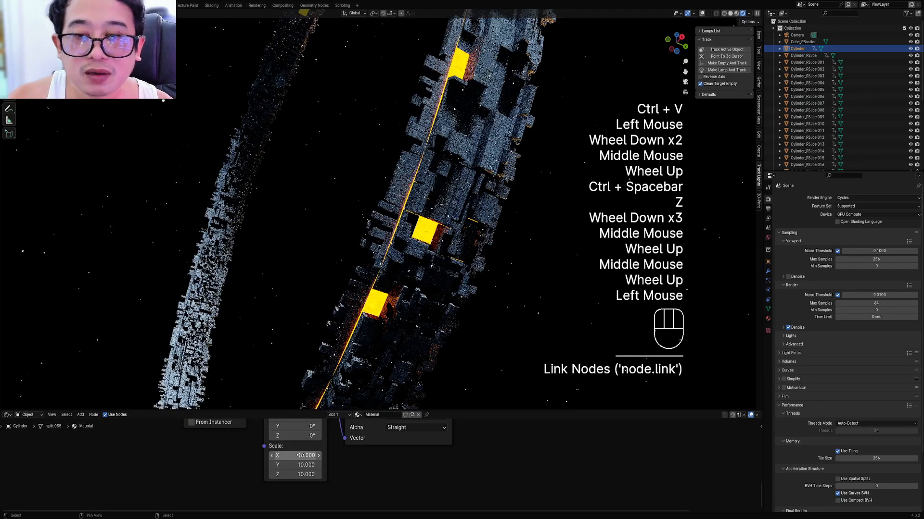
key(Return)
Move the Color Ramp's black stop to about 0.651, checking the glow on the whole ring
middle_drag(528, 429, 430, 454)
drag(430, 453, 478, 455)
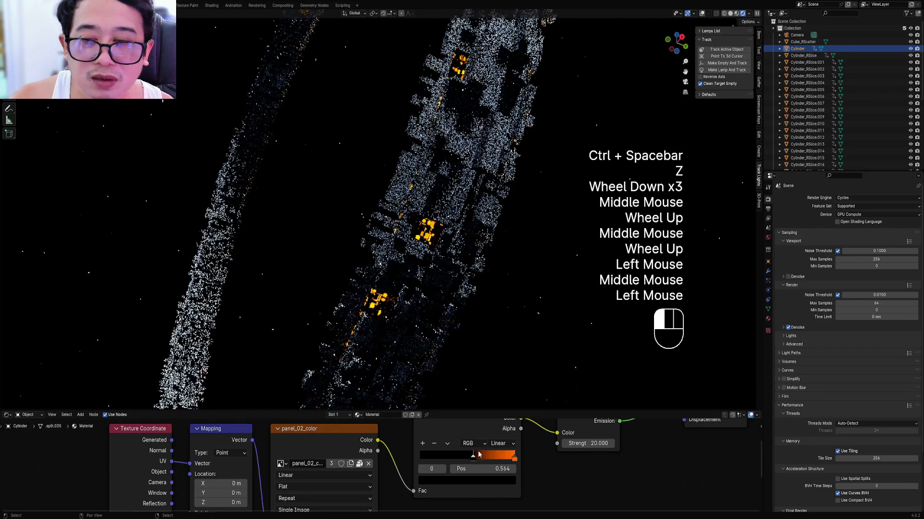
scroll(512, 145, up, 1)
scroll(512, 145, down, 4)
middle_drag(483, 155, 534, 142)
scroll(533, 158, up, 2)
scroll(534, 142, down, 1)
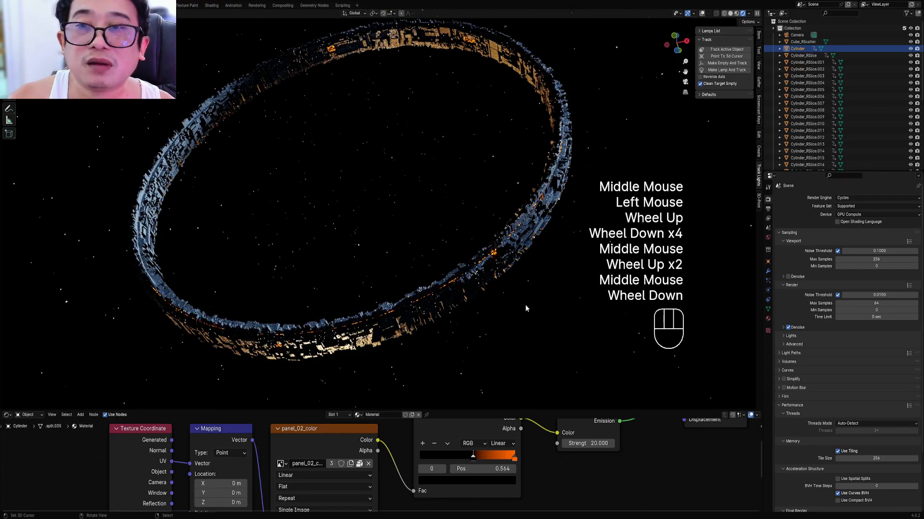
drag(473, 455, 484, 457)
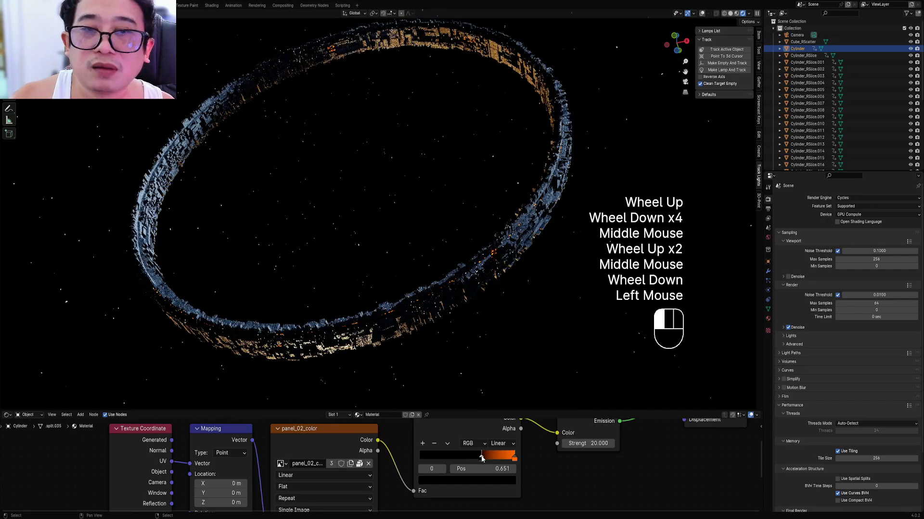
scroll(489, 194, down, 1)
middle_drag(476, 207, 488, 198)
scroll(491, 212, up, 2)
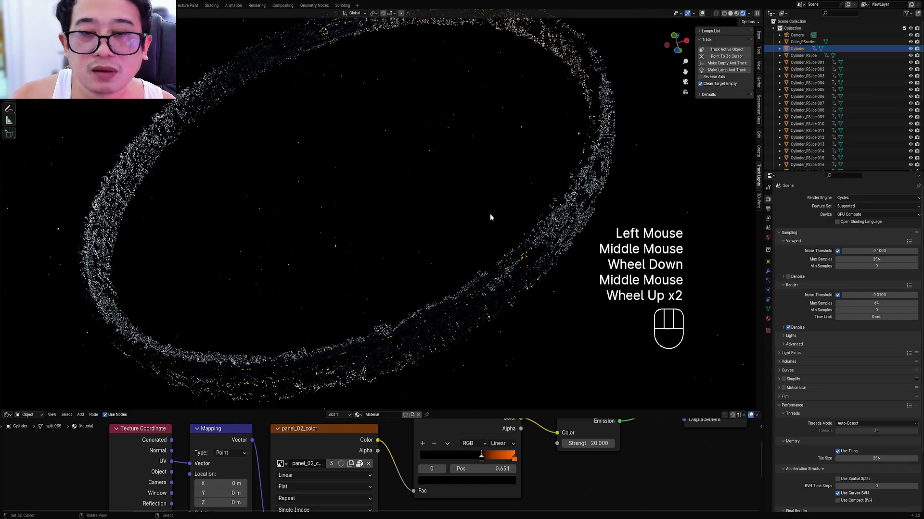
Select one outer panel segment of the ring, switch to solid shading and save the file
right_click(548, 238)
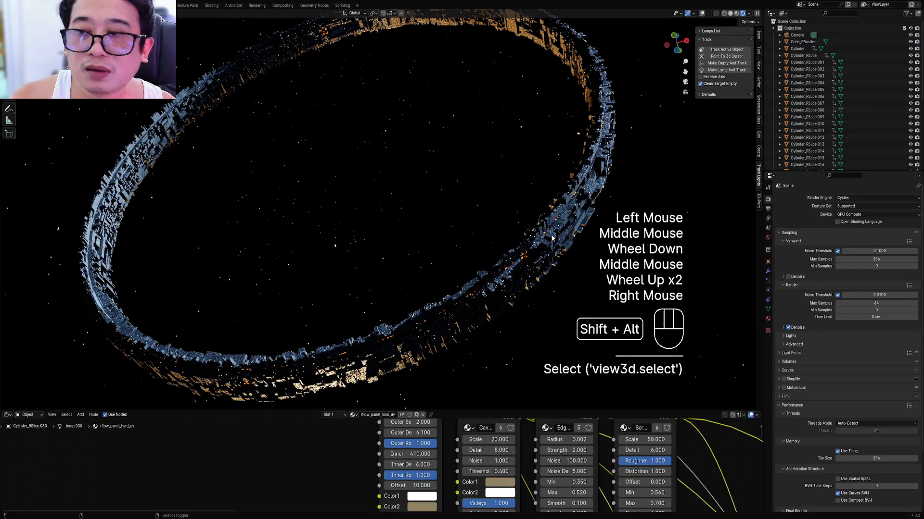
key(shift+alt+z)
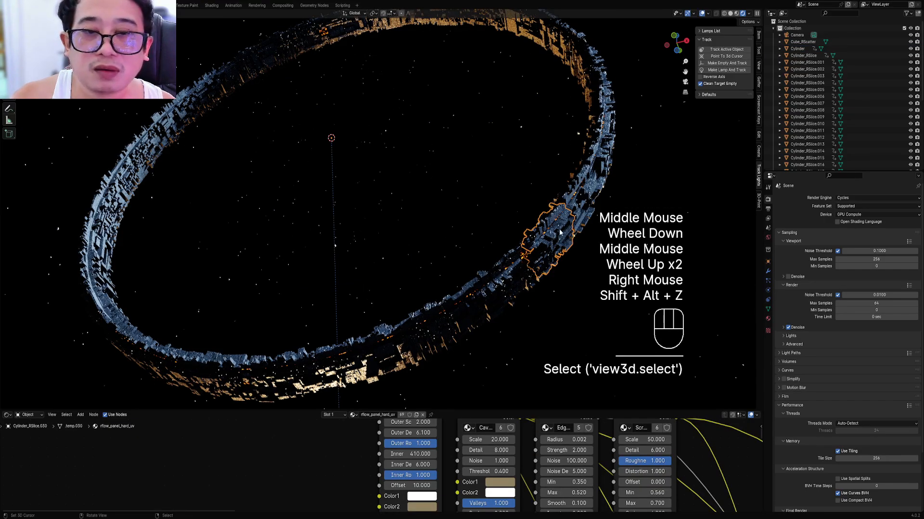
key(shift+alt+z)
key(z)
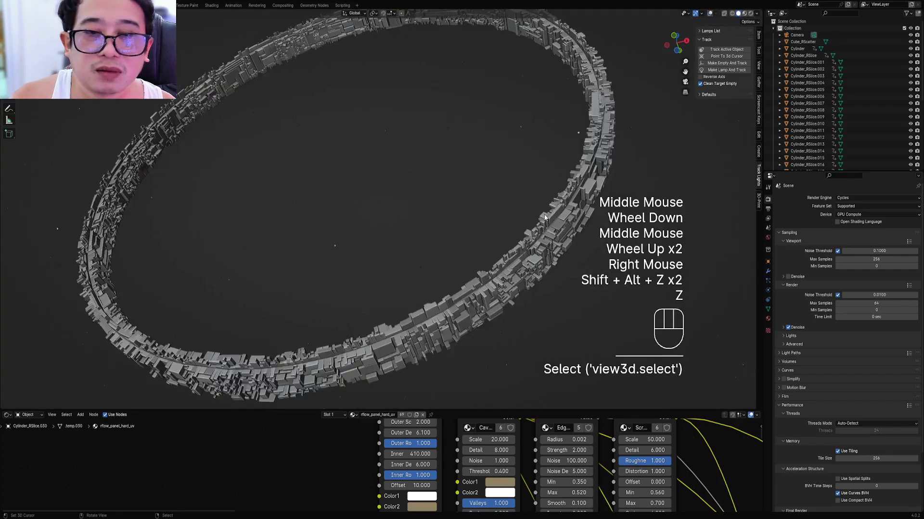
key(ctrl+s)
In the maximized node tree, duplicate the Add mix node and insert it between Lights_UV and the Principled BSDF emission color
key(ctrl+space)
key(Home)
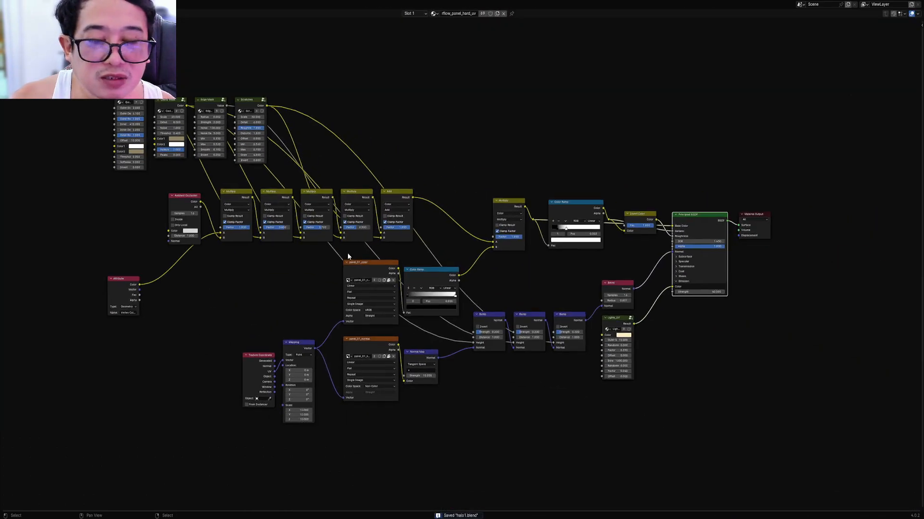
middle_drag(511, 311, 468, 286)
scroll(210, 221, up, 4)
scroll(210, 221, down, 4)
scroll(124, 147, up, 4)
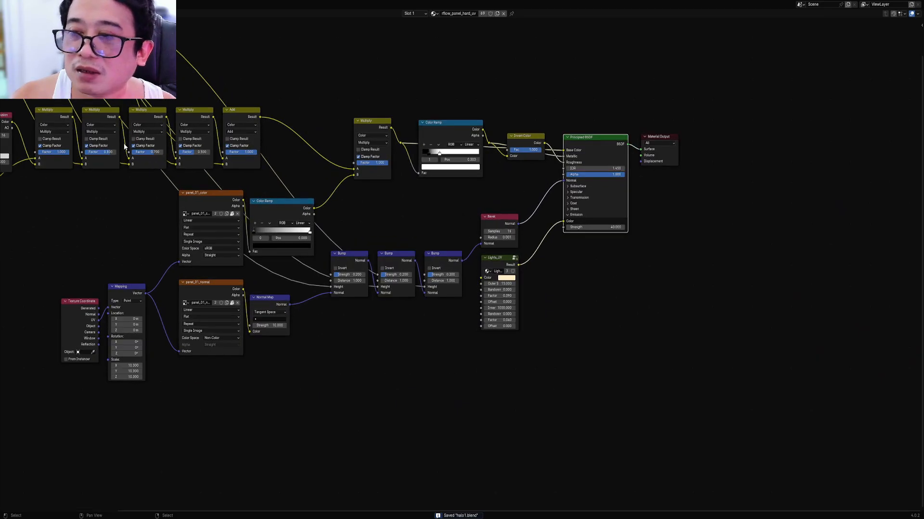
click(250, 111)
key(shift+d)
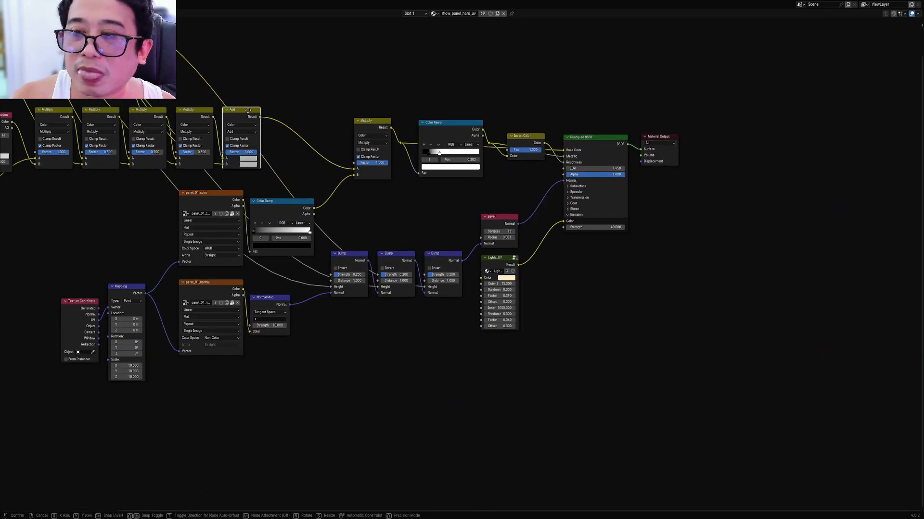
click(560, 235)
scroll(409, 210, down, 3)
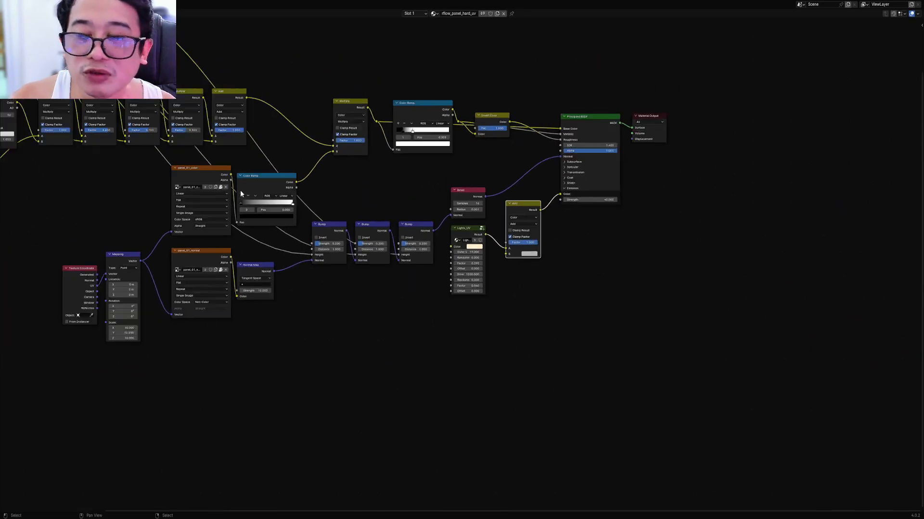
Duplicate the Ambient Occlusion node and connect its color to input B of the new Add node
click(149, 164)
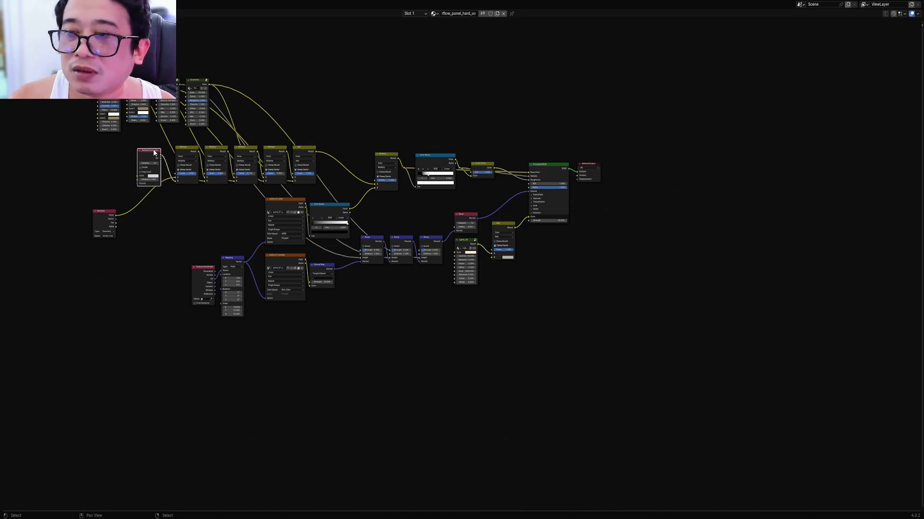
key(shift+d)
click(427, 294)
scroll(427, 294, up, 4)
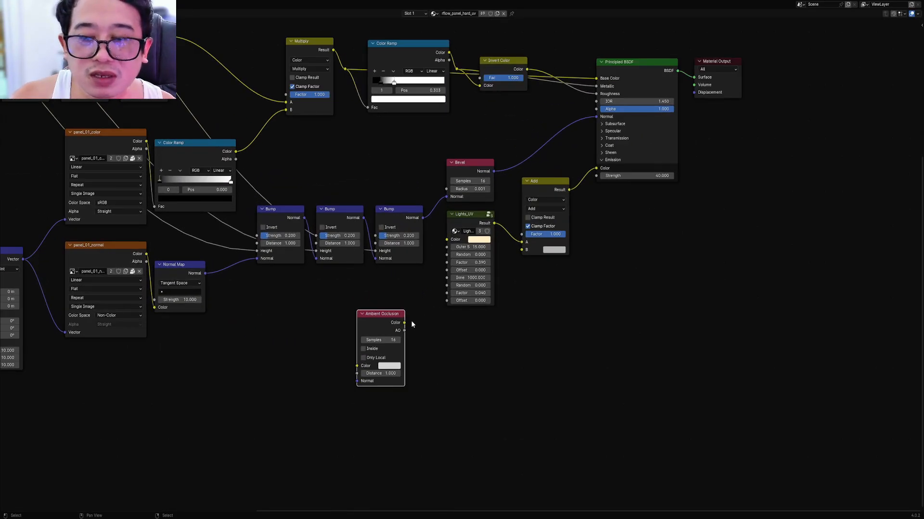
drag(404, 322, 521, 250)
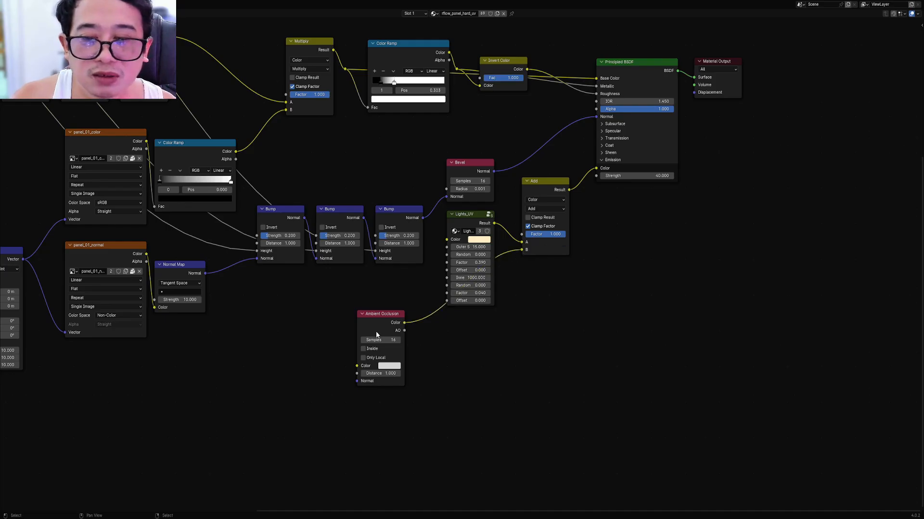
Insert a Color Ramp between the duplicated Ambient Occlusion node and the Add node
drag(376, 331, 302, 395)
key(shift+a)
mouse_move(409, 290)
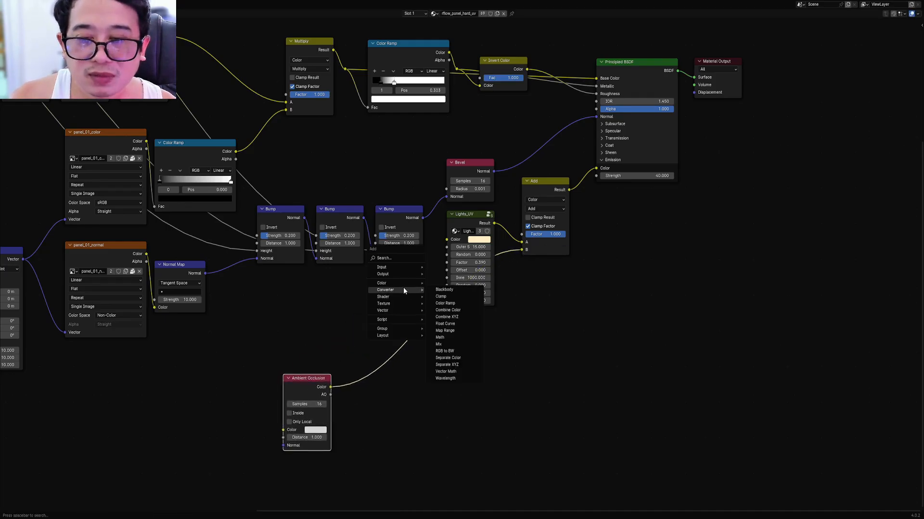
click(457, 303)
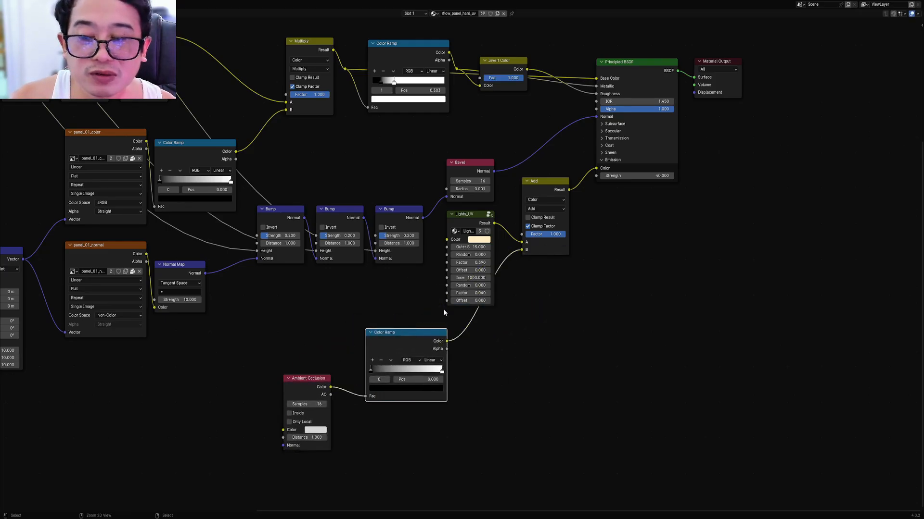
Restore the layout in rendered shading and change the new Color Ramp's white stop to a saturated orange
key(ctrl+space)
key(z)
click(432, 219)
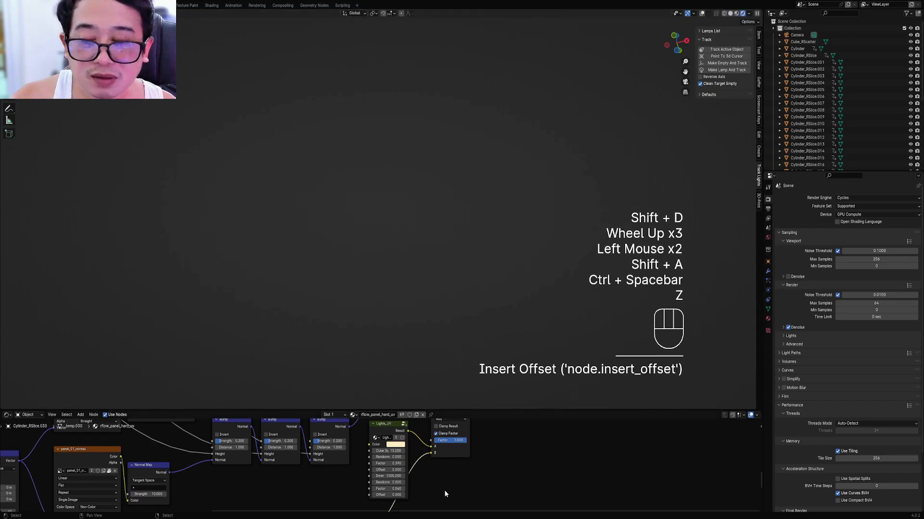
scroll(444, 490, down, 1)
middle_drag(444, 490, 426, 440)
scroll(425, 440, up, 2)
middle_drag(365, 487, 372, 477)
click(373, 490)
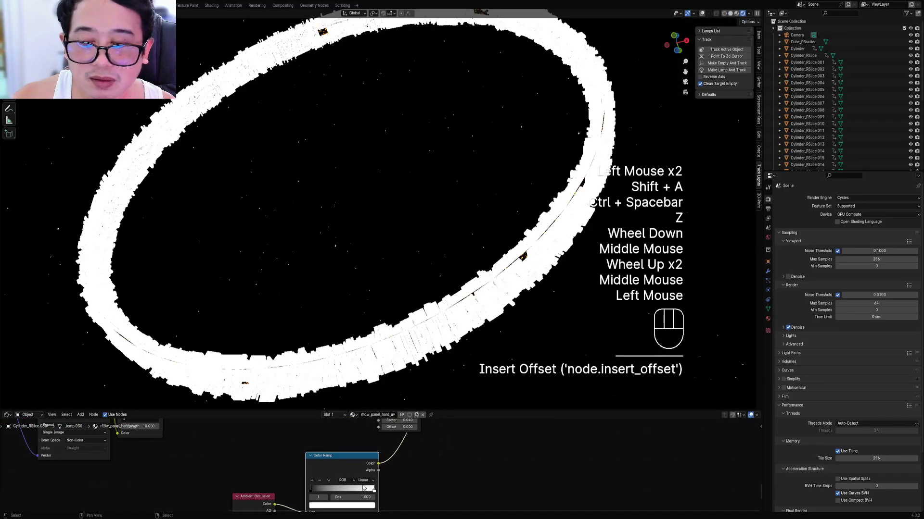
click(362, 506)
drag(344, 439, 330, 458)
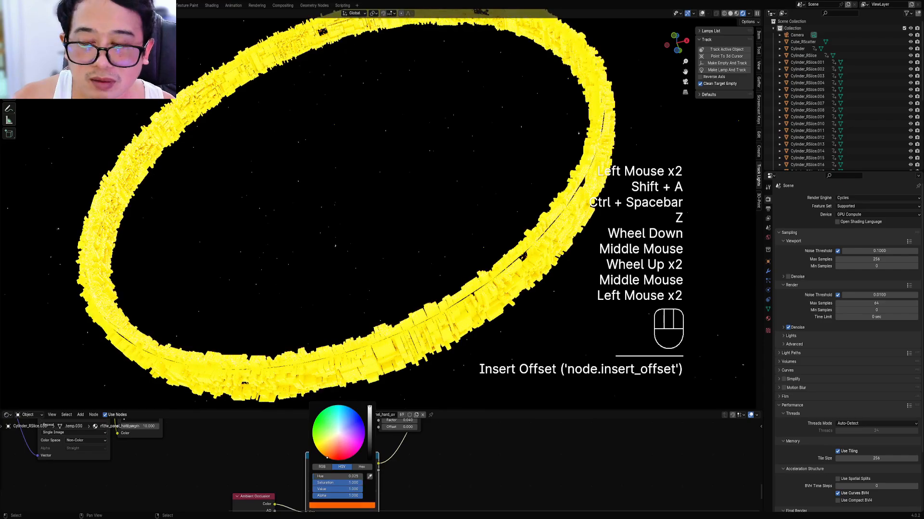
Move the black stop of the ambient occlusion Color Ramp to about 0.723 and orbit the ring
middle_drag(351, 477, 345, 471)
scroll(346, 471, up, 2)
drag(297, 488, 403, 485)
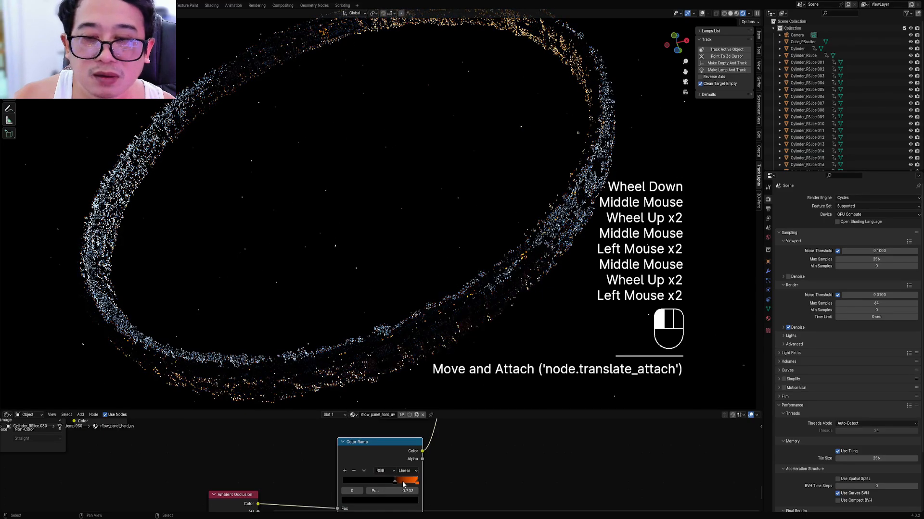
middle_drag(487, 353, 505, 262)
scroll(505, 262, down, 2)
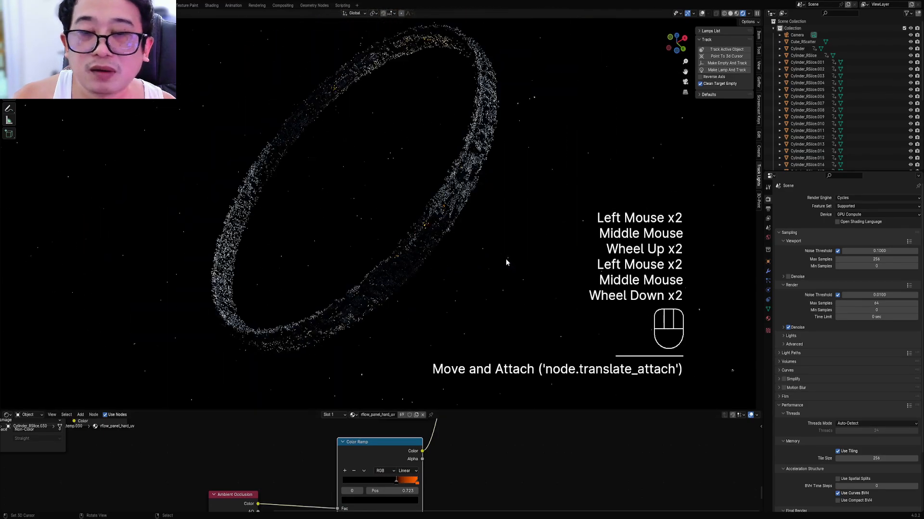
Reverse the ambient occlusion Color Ramp, with orange at the start and the black stop at about 0.015
drag(404, 482, 341, 486)
scroll(483, 242, up, 1)
middle_drag(435, 260, 495, 232)
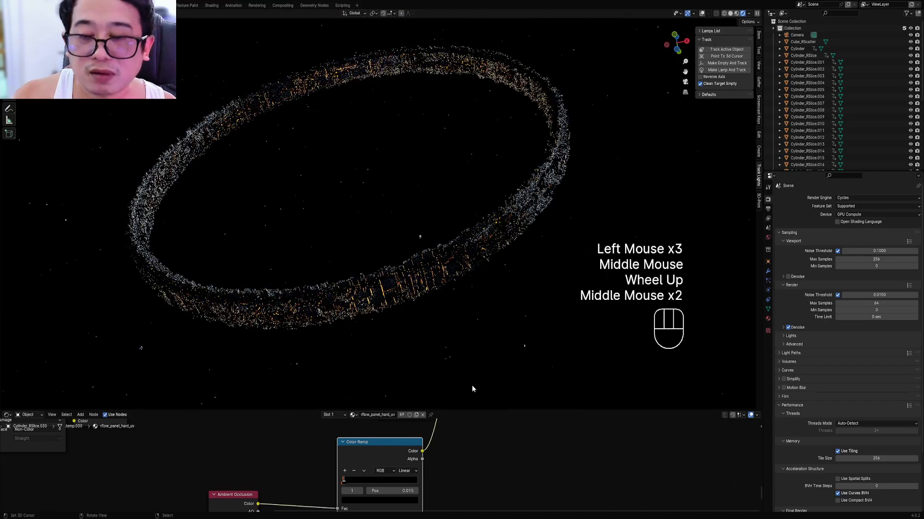
scroll(466, 456, down, 2)
middle_drag(466, 456, 383, 496)
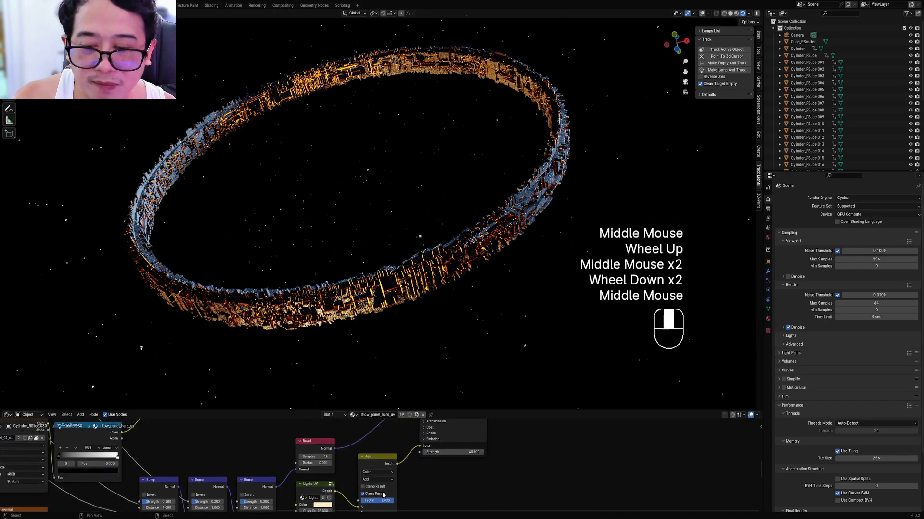
Darken the orange stop of the ambient occlusion Color Ramp to a deep brown and save the file in solid shading
middle_drag(467, 473, 388, 472)
scroll(386, 472, up, 4)
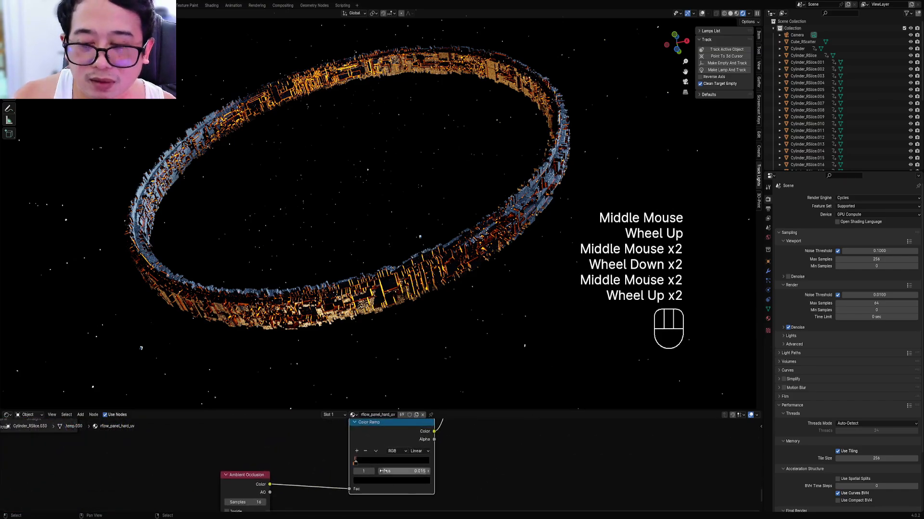
ctrl+scroll(367, 473, down, 1)
click(394, 484)
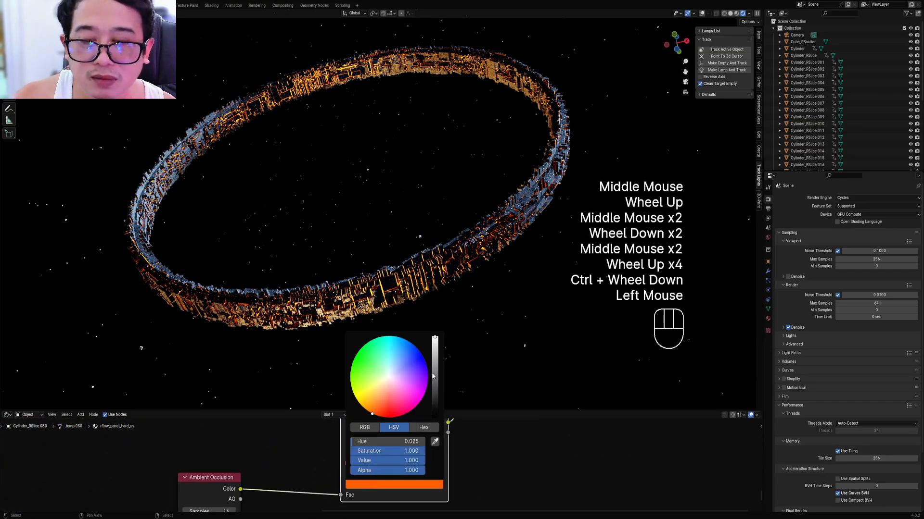
drag(432, 376, 435, 403)
middle_drag(567, 259, 529, 243)
scroll(529, 242, down, 1)
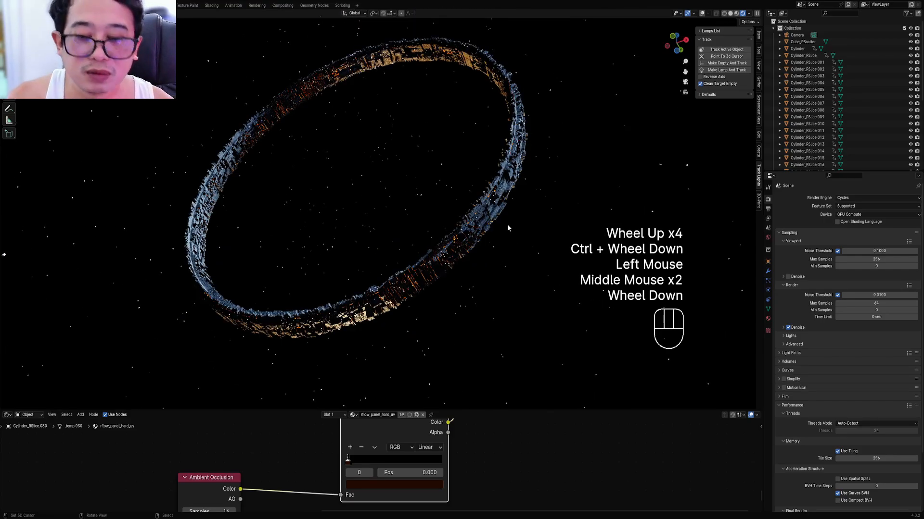
key(z)
key(ctrl+s)
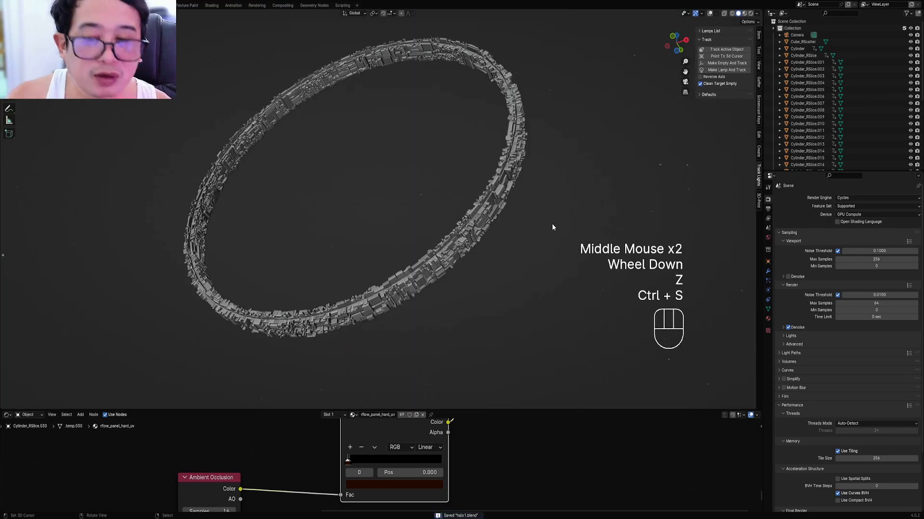
In the rendered camera view, set the world HDRI's rotation to about 21.19 and warmth to about 1.56, and save in solid shading
key(KP_0)
key(z)
click(578, 202)
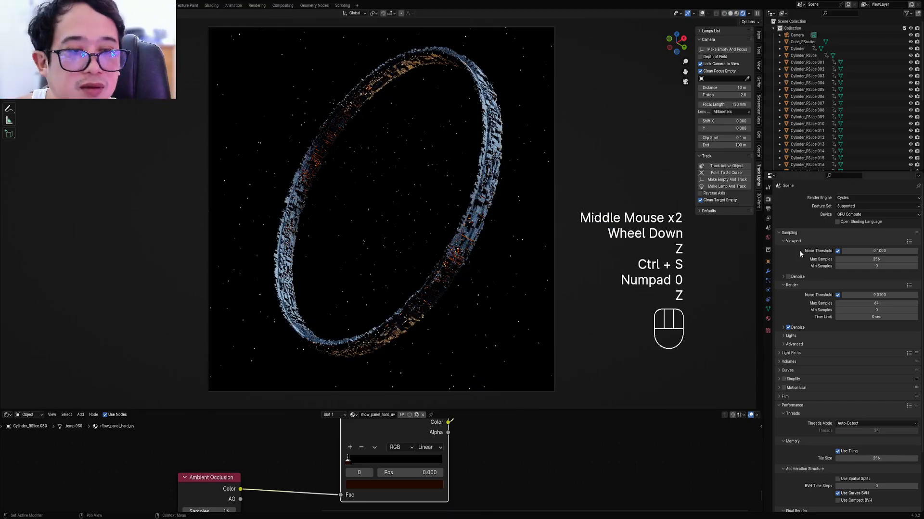
click(768, 239)
drag(849, 398, 902, 413)
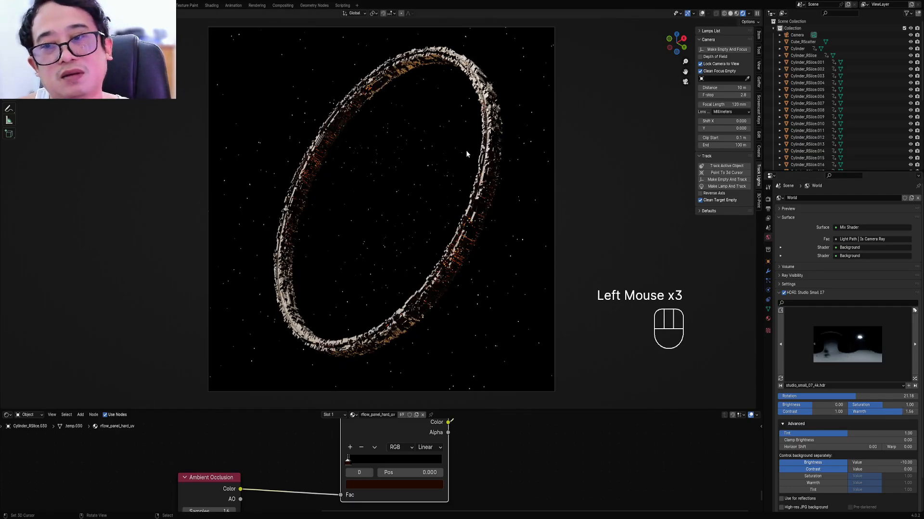
key(z)
key(ctrl+s)
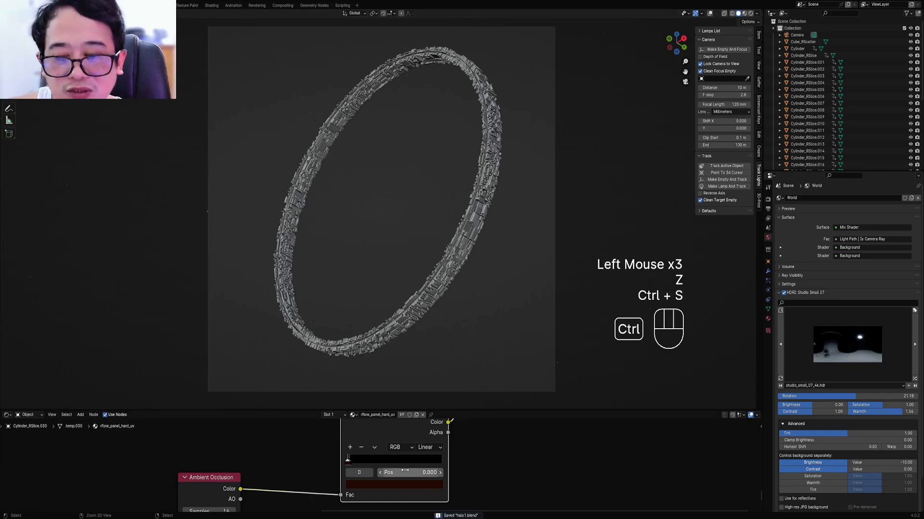
Render the scene with the maximized Compositor as the lower editor, save the file and enlarge the backdrop image
click(6, 417)
click(29, 446)
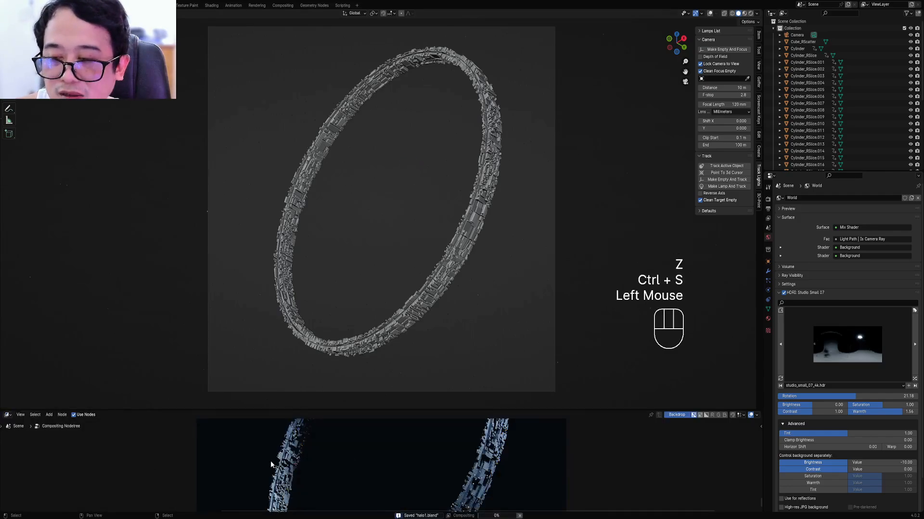
key(ctrl+s)
key(ctrl+space)
key(F12)
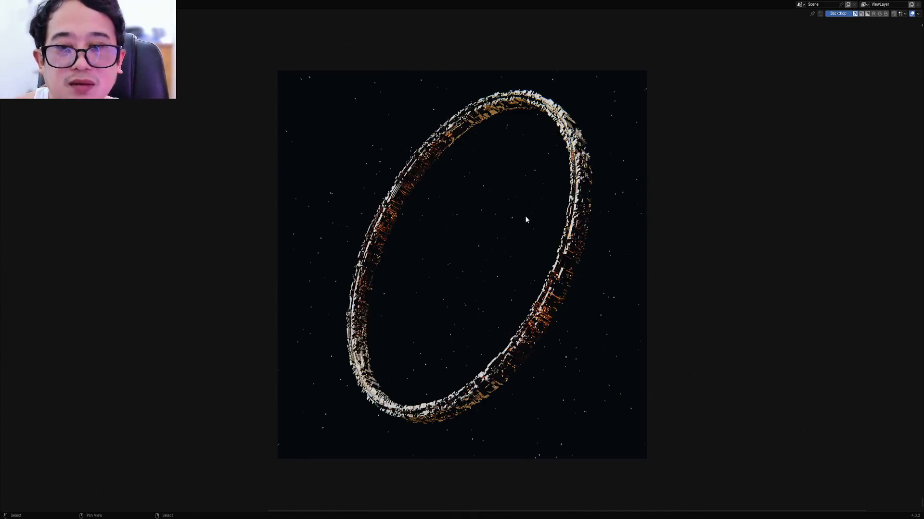
key(alt+v)
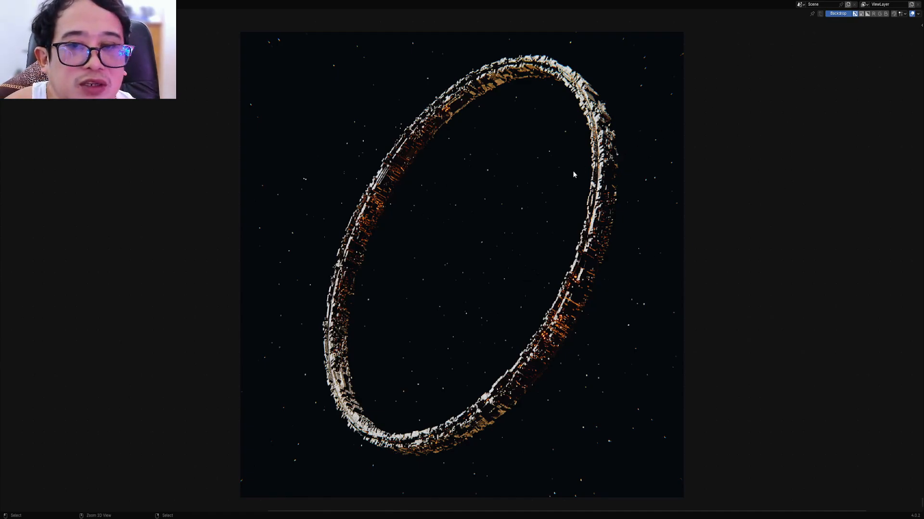
In the maximized 3D view, select a lower ring segment with overlays shown and open its Random Slice settings
key(ctrl+space)
key(ctrl+space)
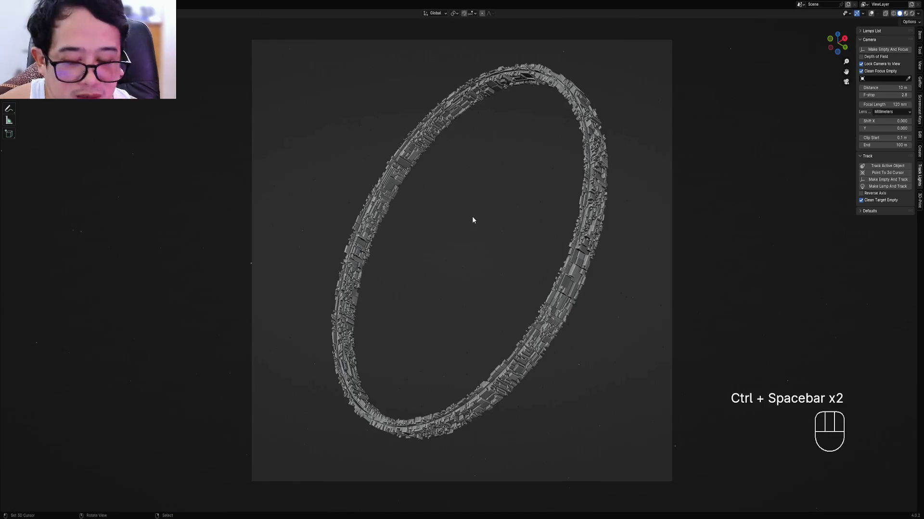
key(KP_0)
shift+middle_drag(472, 215, 528, 278)
scroll(528, 278, up, 3)
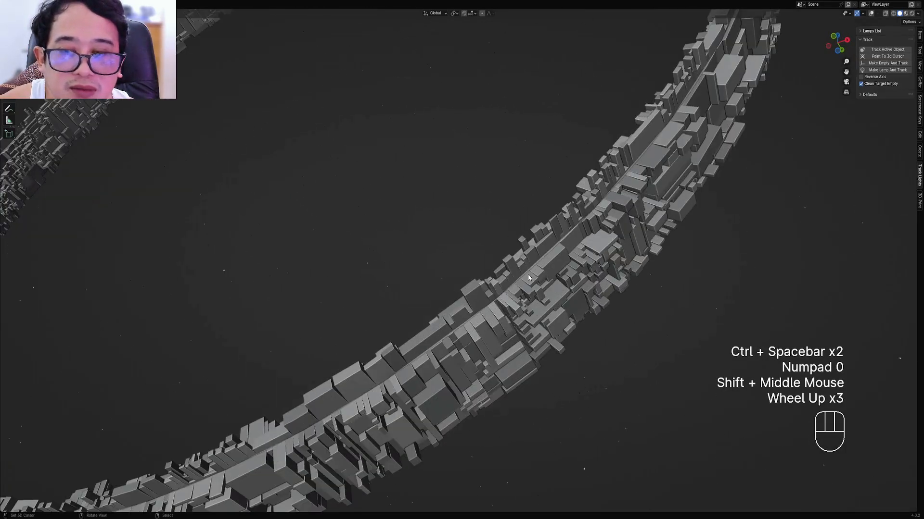
right_click(553, 270)
key(shift+alt+z)
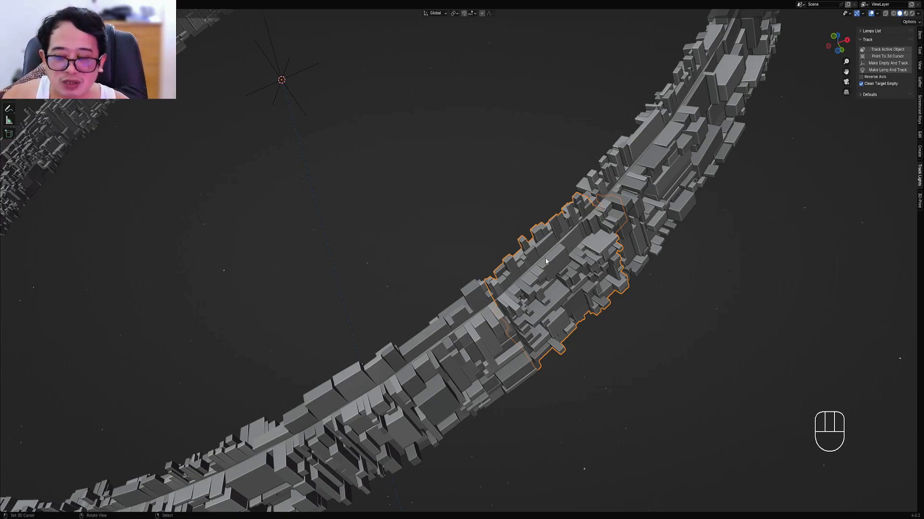
key(shift+q)
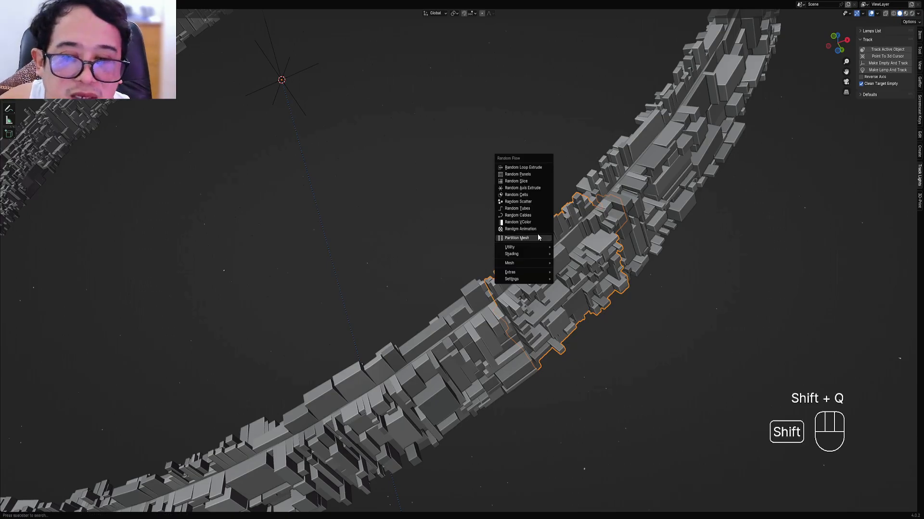
click(528, 181)
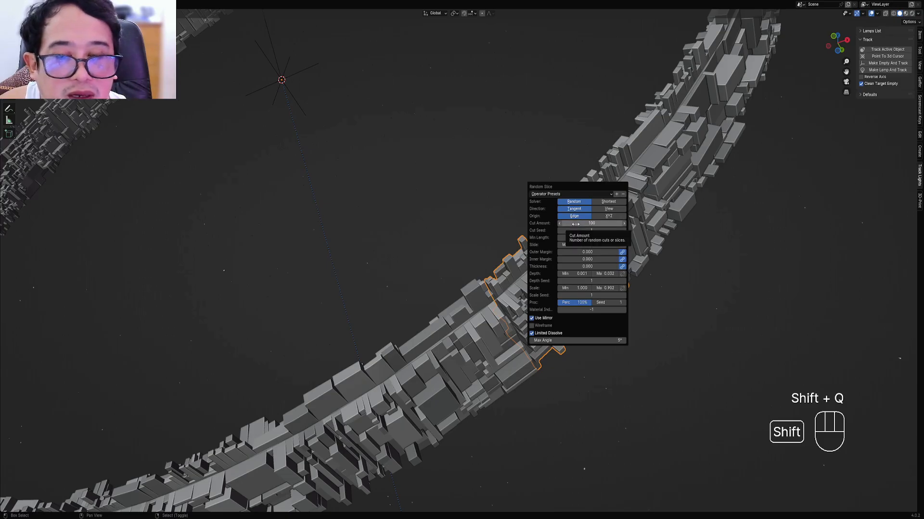
Examine the sliced panels along the ring up close and return to the camera view
scroll(584, 261, down, 2)
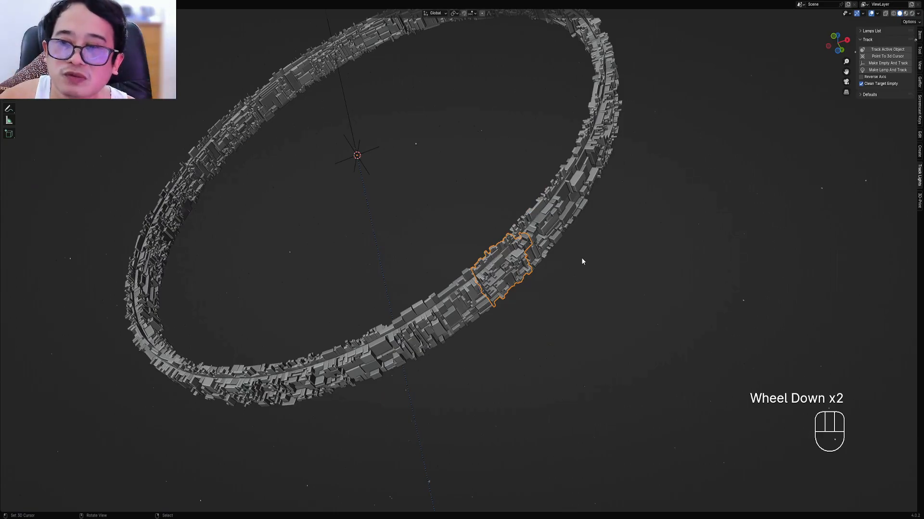
scroll(597, 229, up, 1)
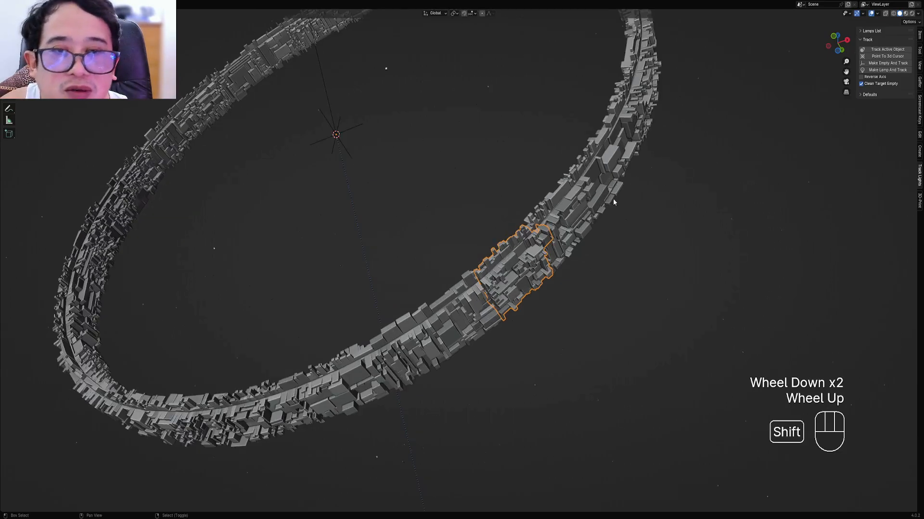
scroll(592, 188, up, 1)
shift+middle_drag(613, 198, 556, 180)
scroll(582, 183, up, 1)
scroll(556, 180, down, 1)
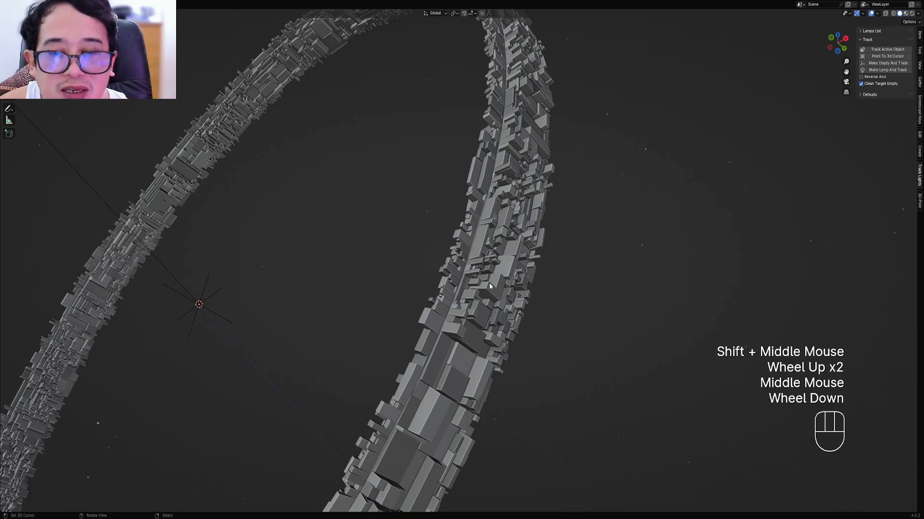
key(KP_0)
Hide the viewport overlays, preview the camera view in rendered shading and return to solid shading
key(z)
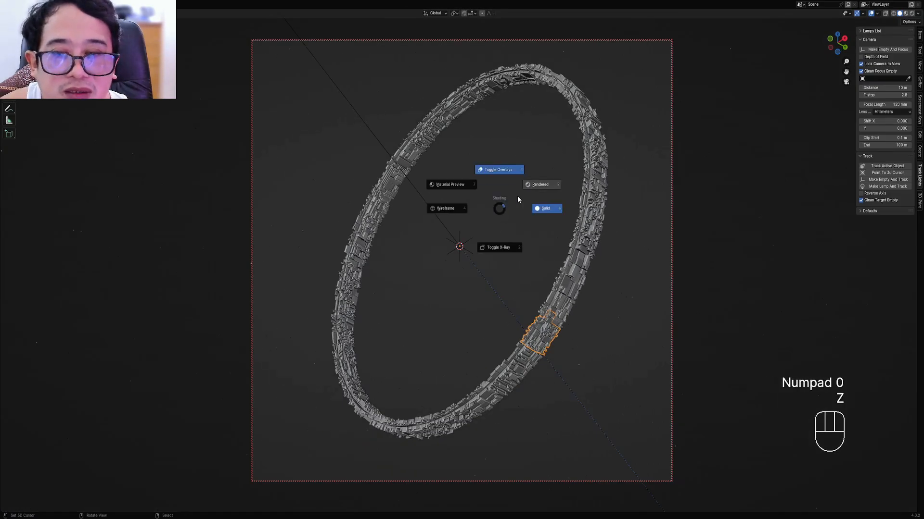
key(Escape)
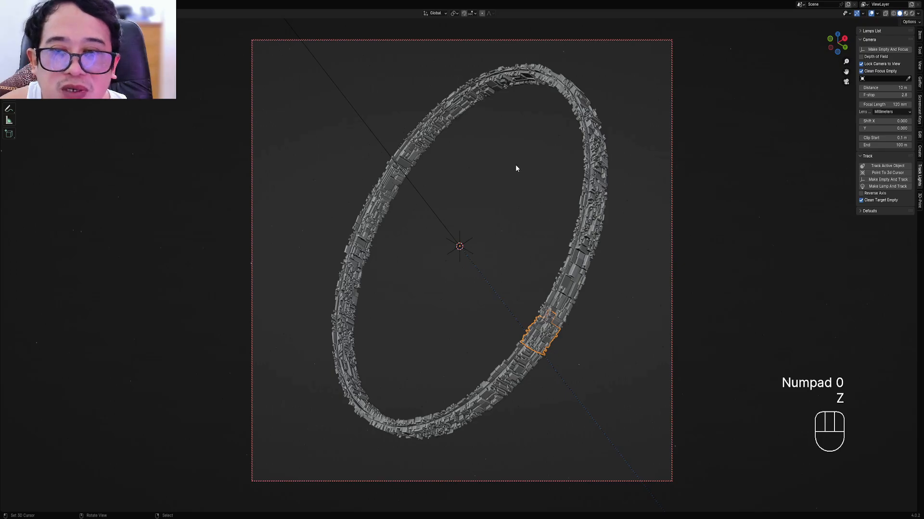
key(z)
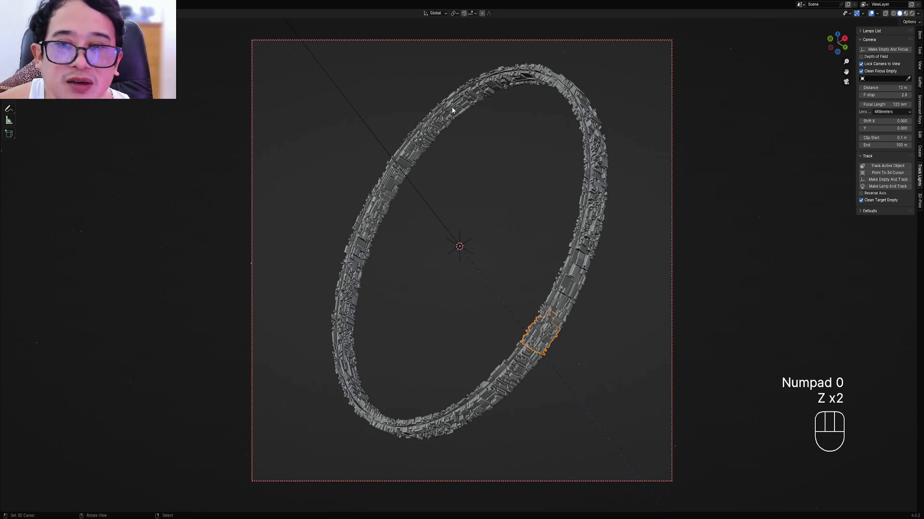
key(shift+alt+z)
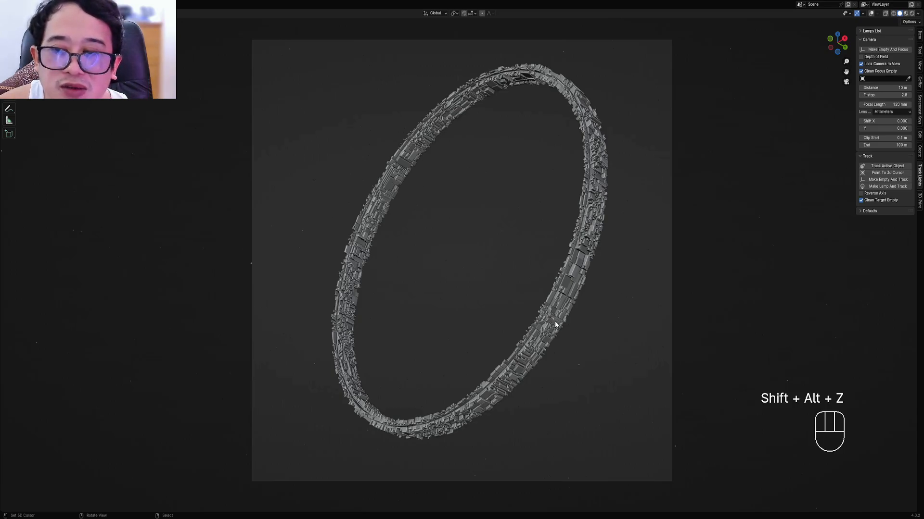
key(z)
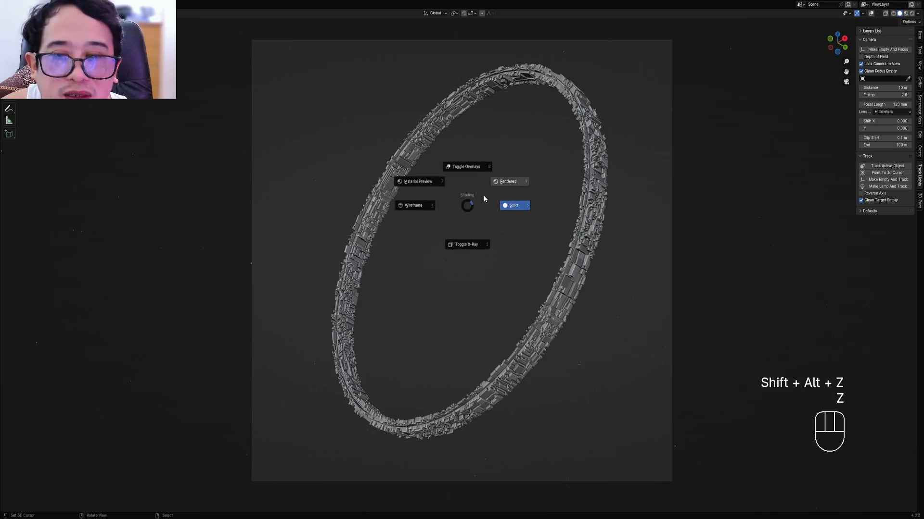
click(508, 181)
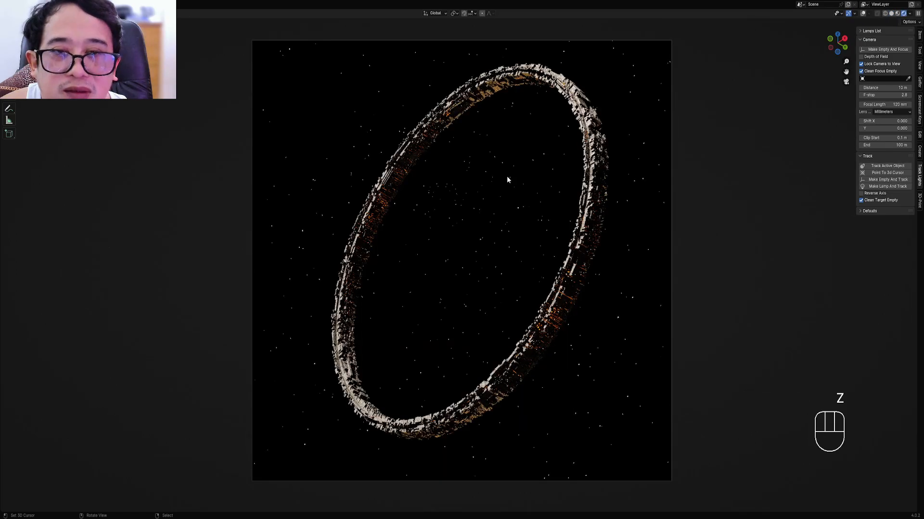
key(z)
click(547, 179)
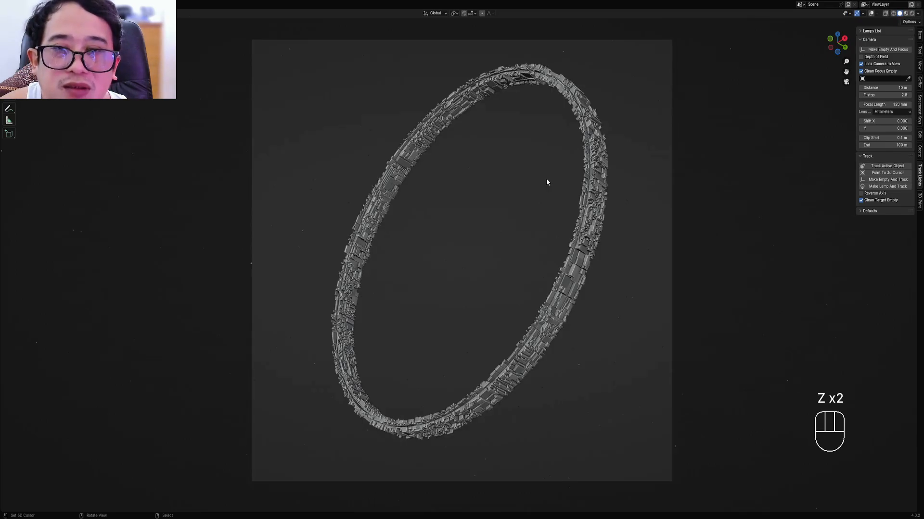
Review the full compositing node tree over the maximized backdrop and move the nodes out of view to inspect the rendered ring
key(ctrl+space)
key(ctrl+space)
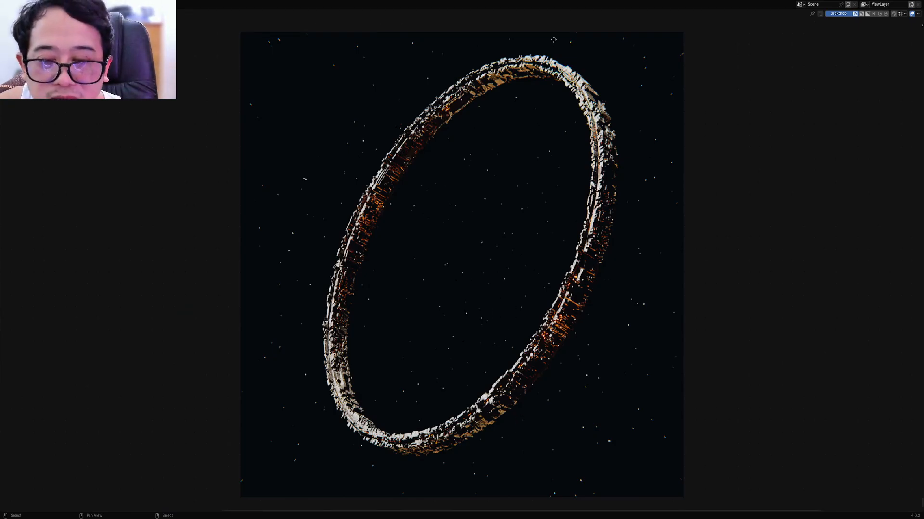
key(Home)
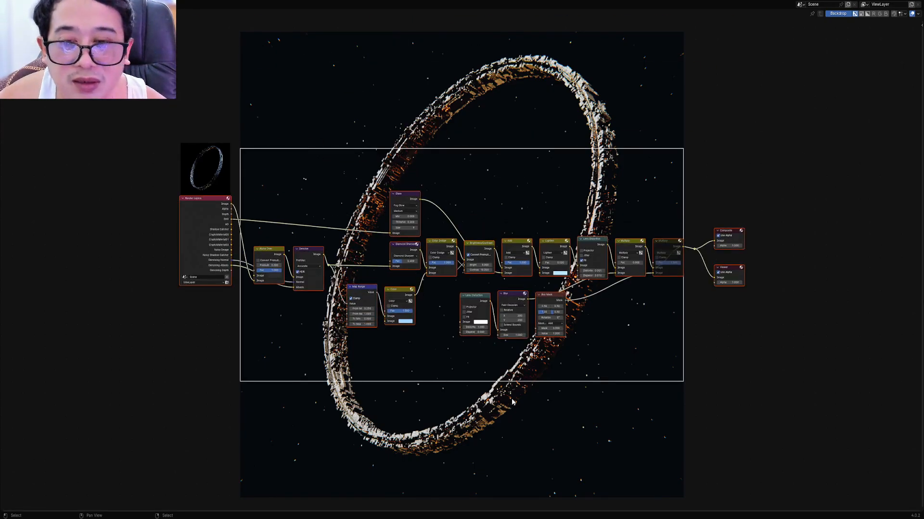
scroll(514, 398, up, 2)
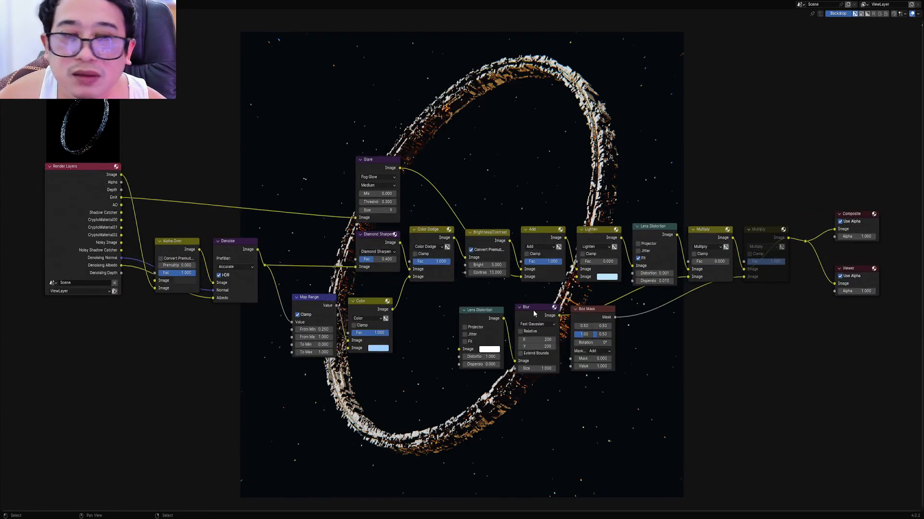
middle_drag(535, 313, 541, 327)
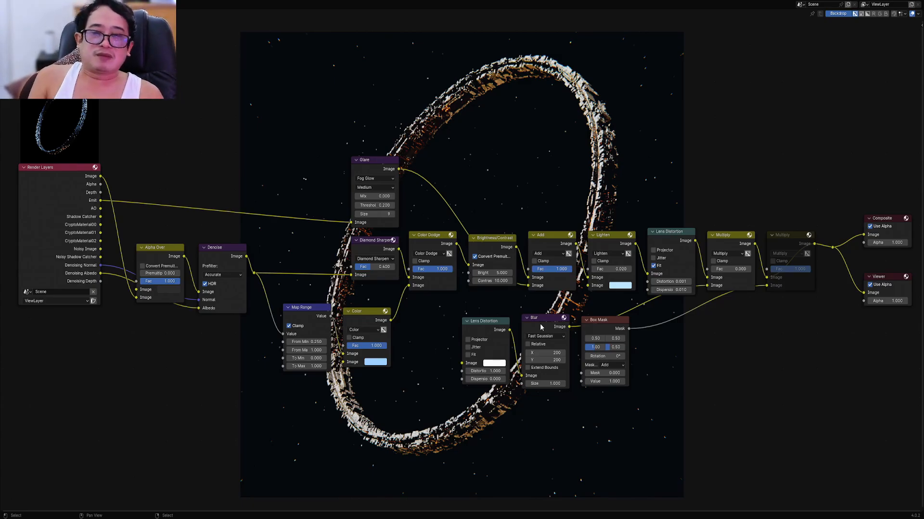
middle_drag(541, 327, 522, 86)
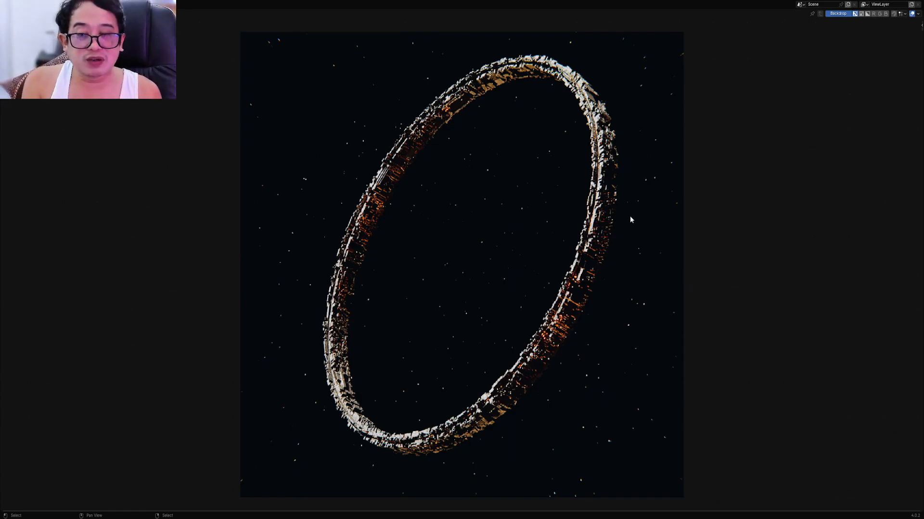